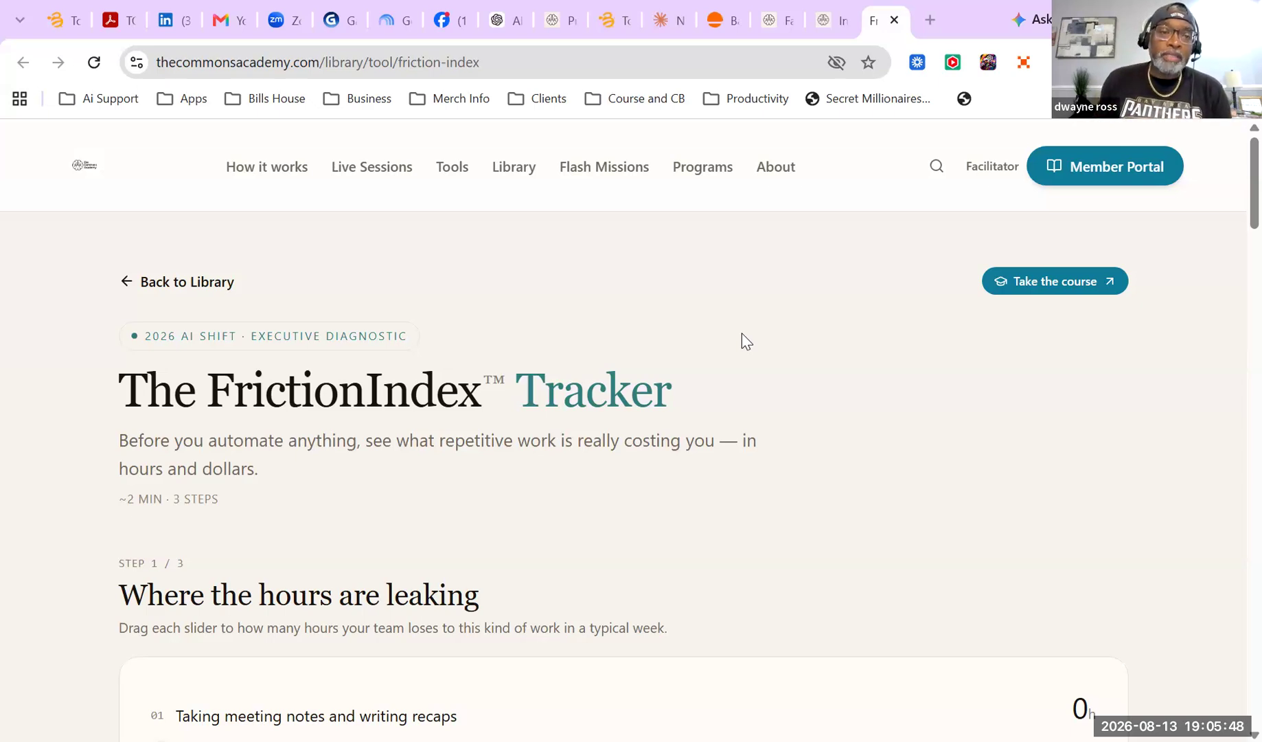
Return to the Library and examine its goals, mission bundles, search section and the free Foundations printables, videos and guides
left_click(201, 282)
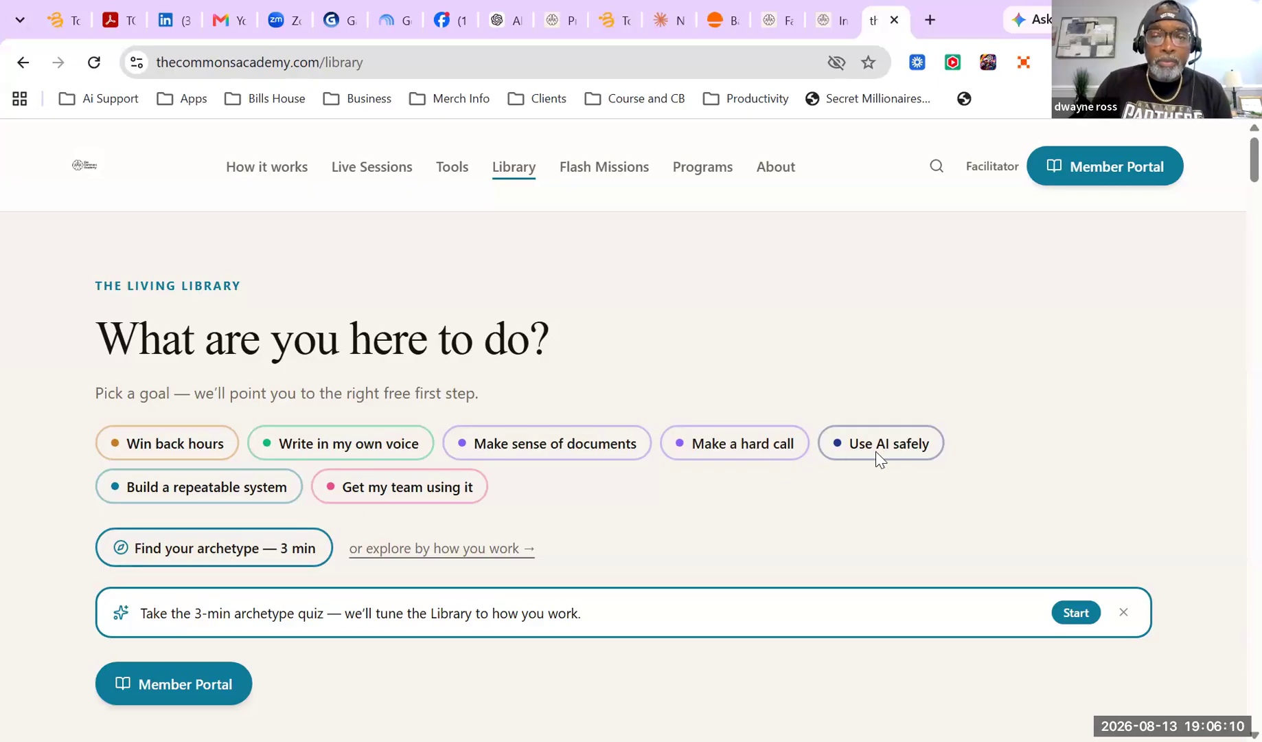
scroll(656, 474, "down", 2)
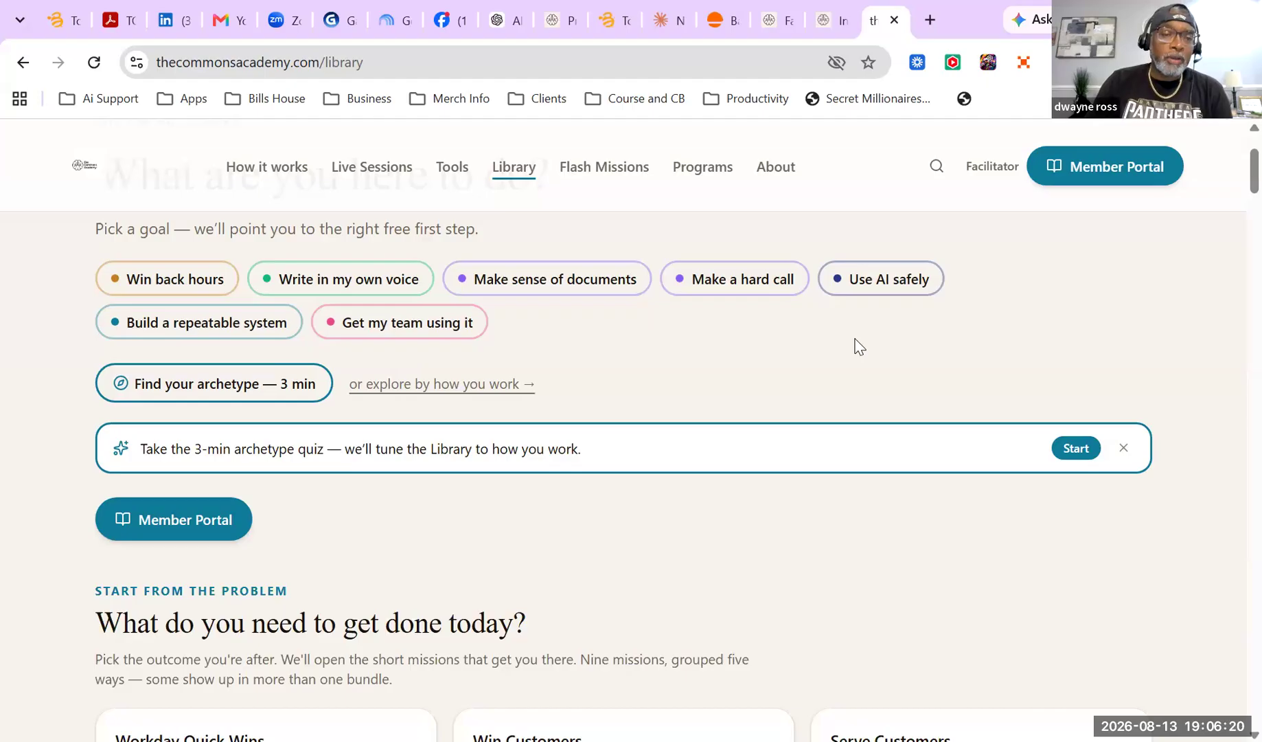
scroll(336, 338, "down", 2)
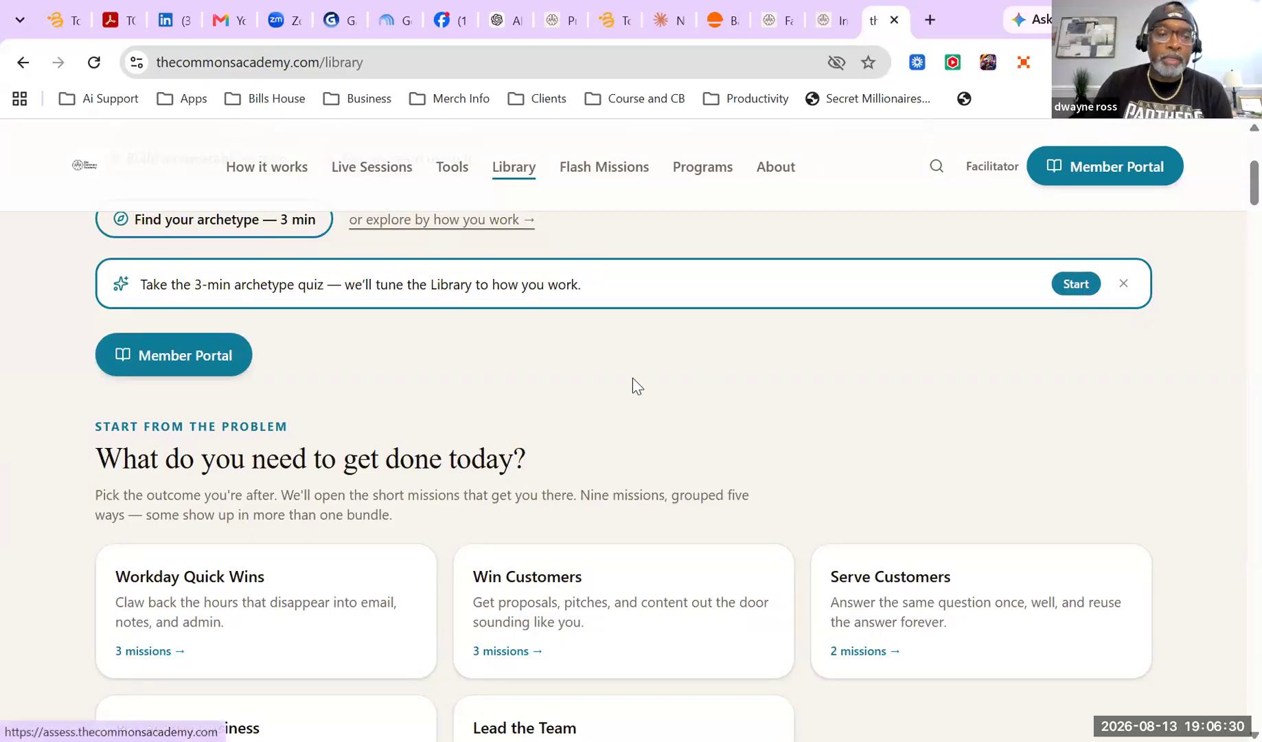
scroll(632, 377, "down", 2)
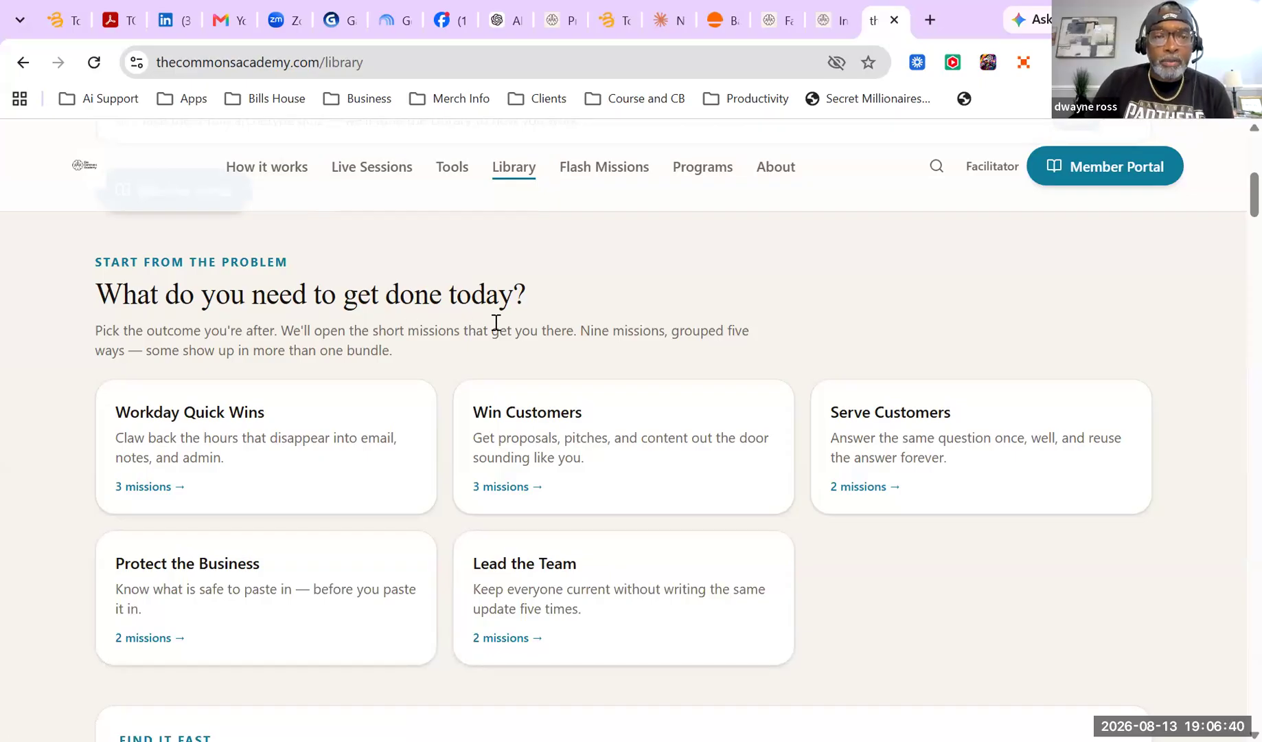
scroll(495, 327, "down", 2)
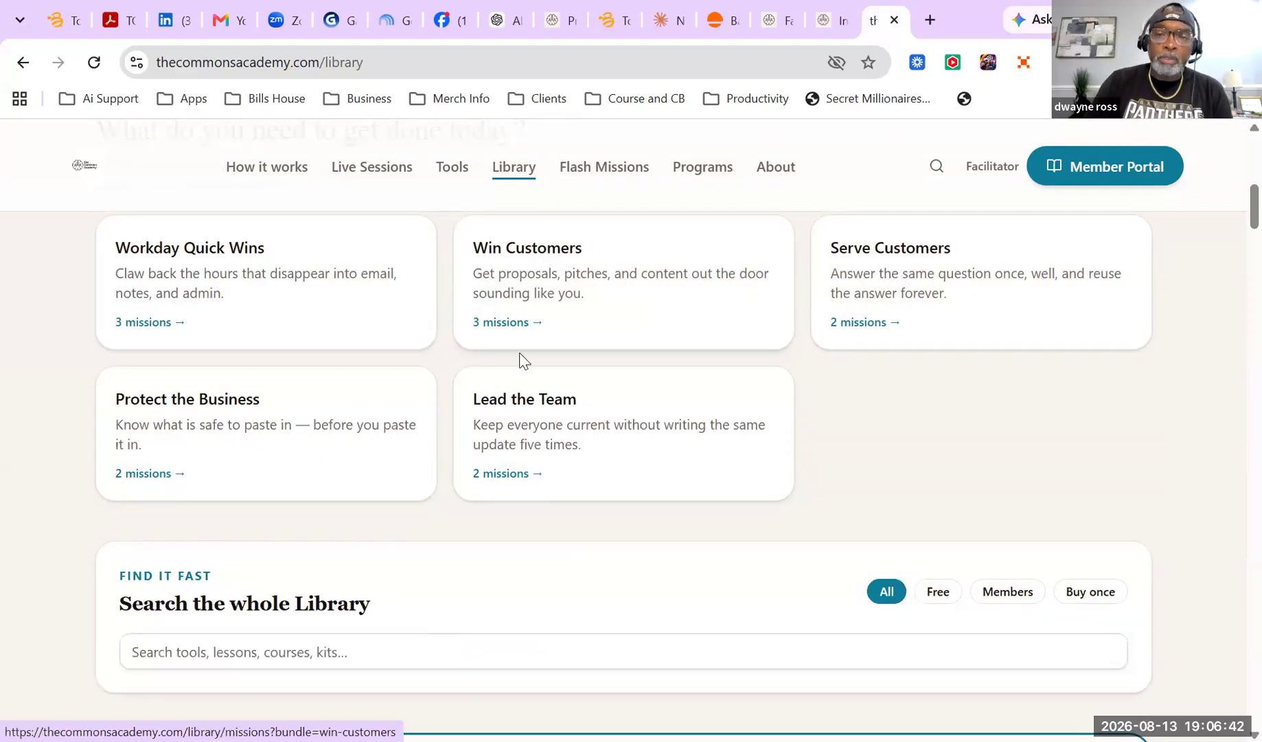
scroll(519, 358, "down", 2)
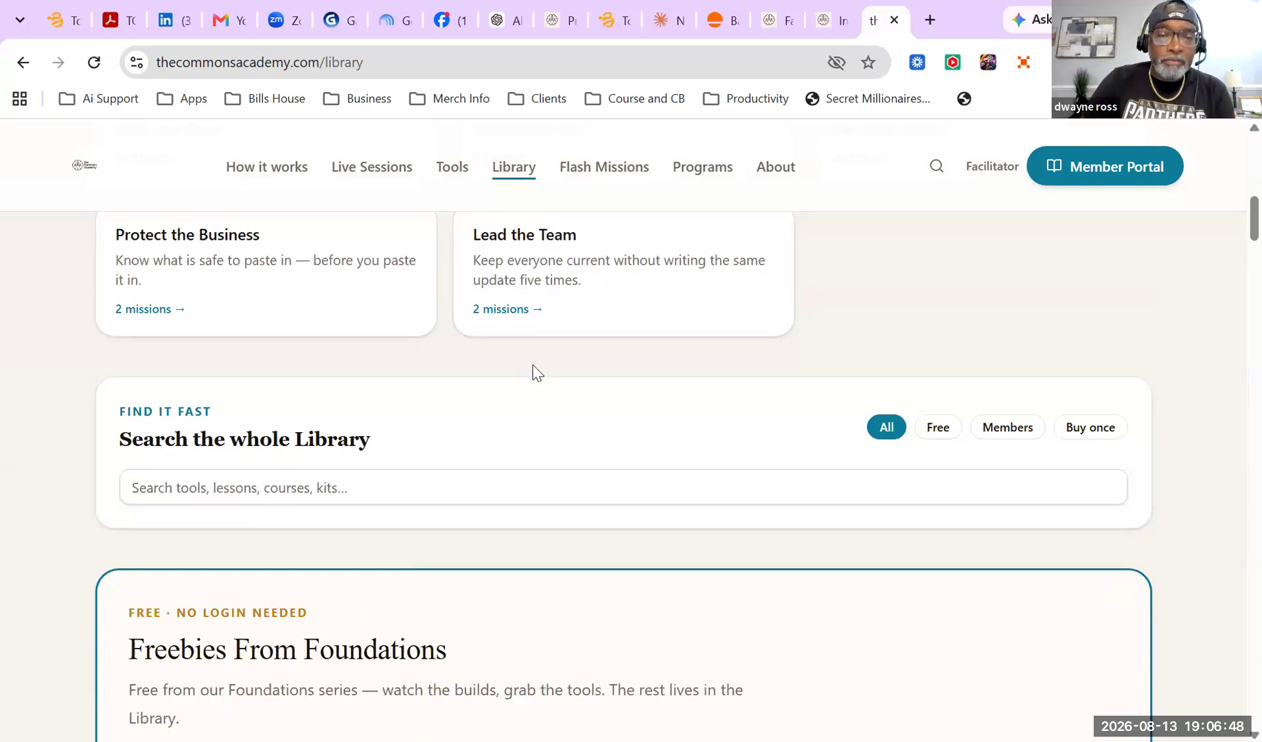
scroll(564, 367, "down", 5)
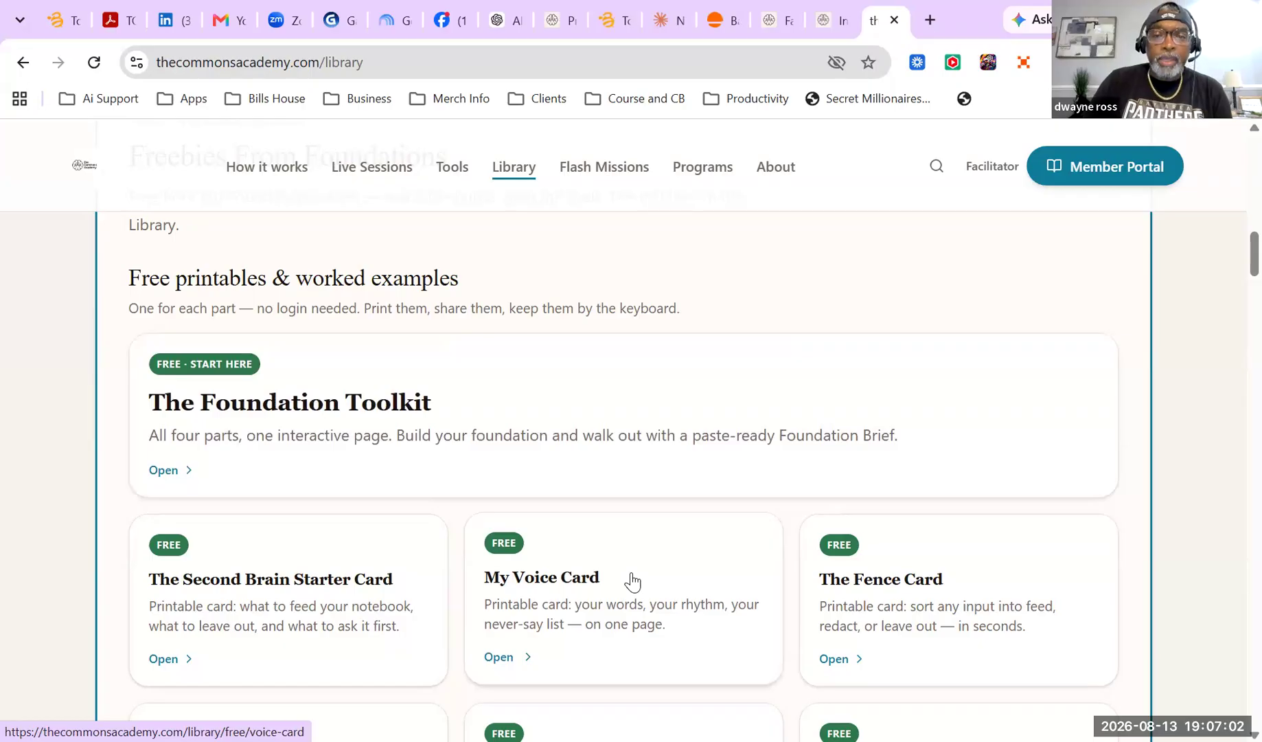
scroll(893, 564, "down", 2)
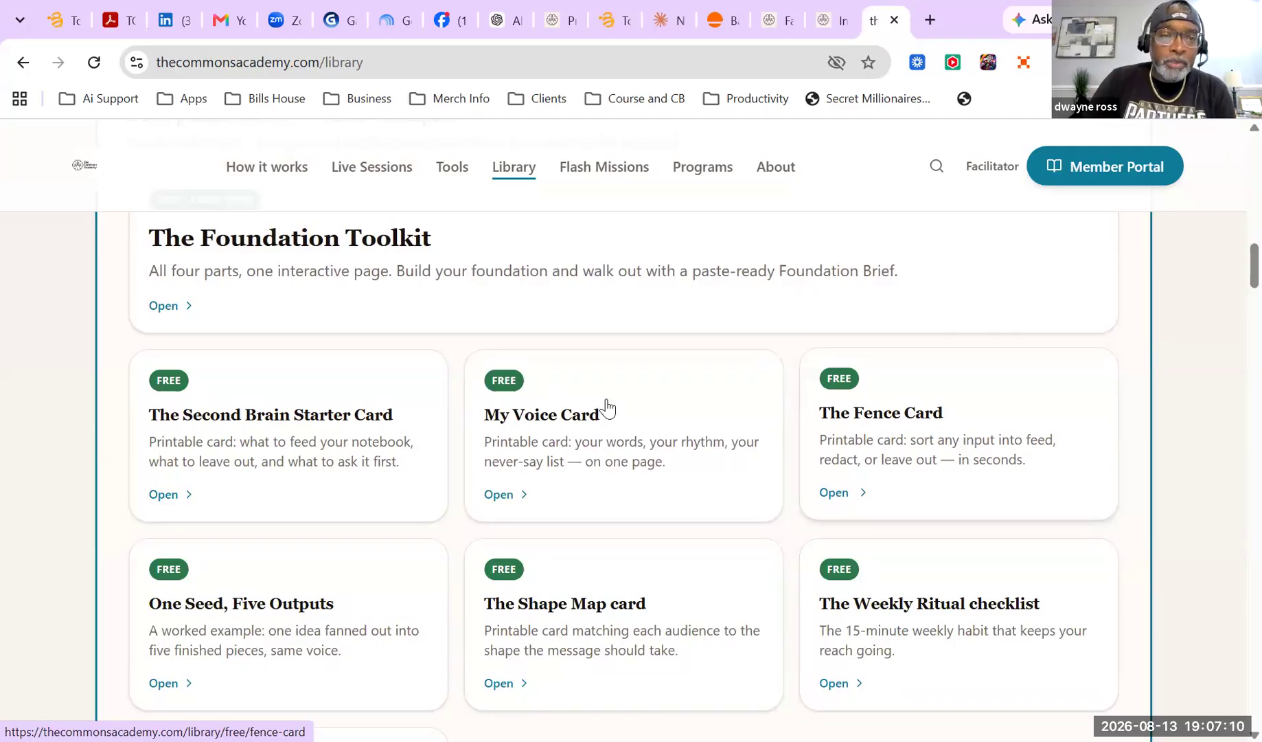
scroll(607, 403, "down", 2)
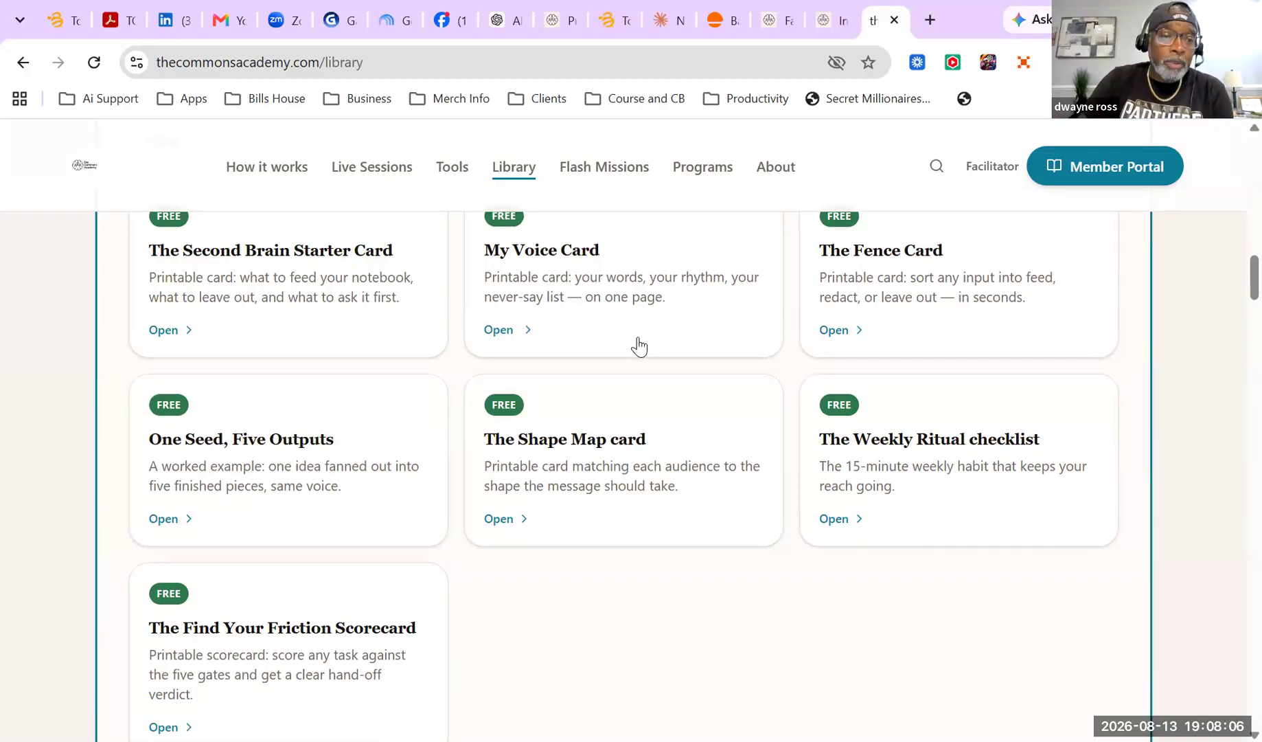
scroll(290, 493, "down", 2)
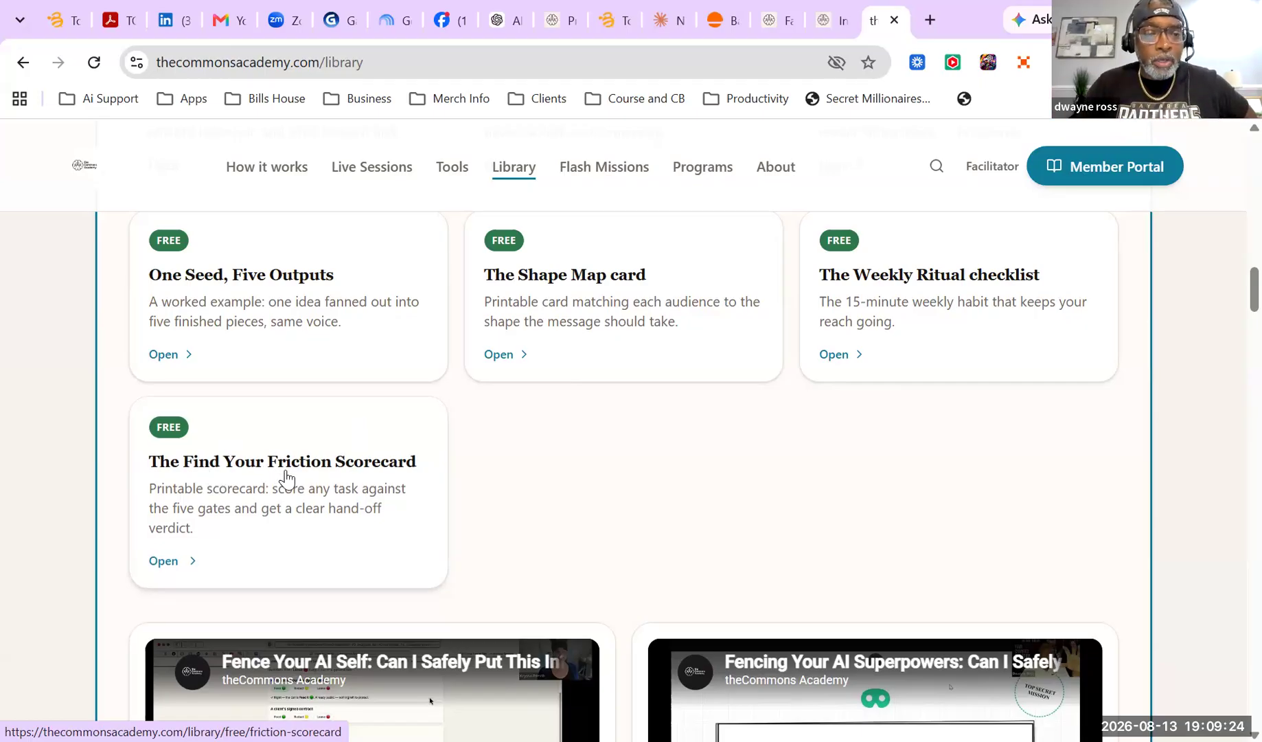
scroll(286, 476, "down", 3)
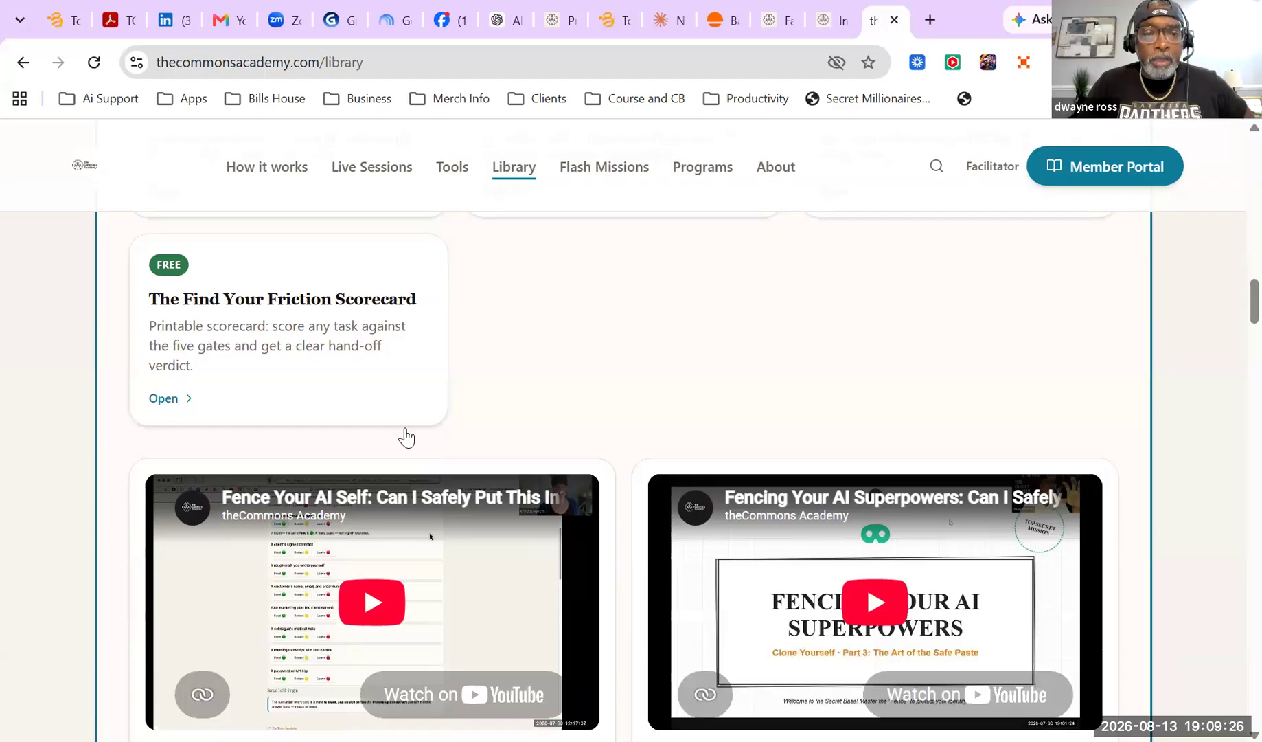
scroll(406, 434, "down", 3)
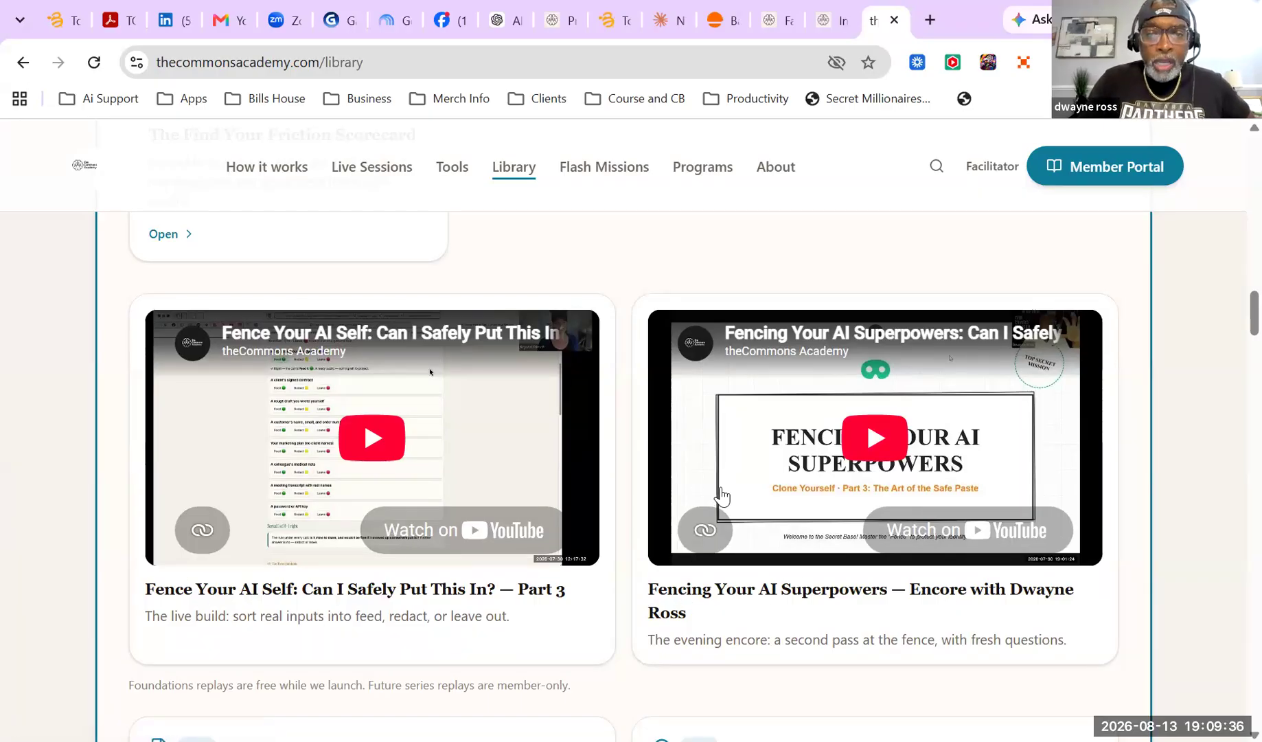
scroll(543, 522, "down", 2)
scroll(555, 522, "down", 2)
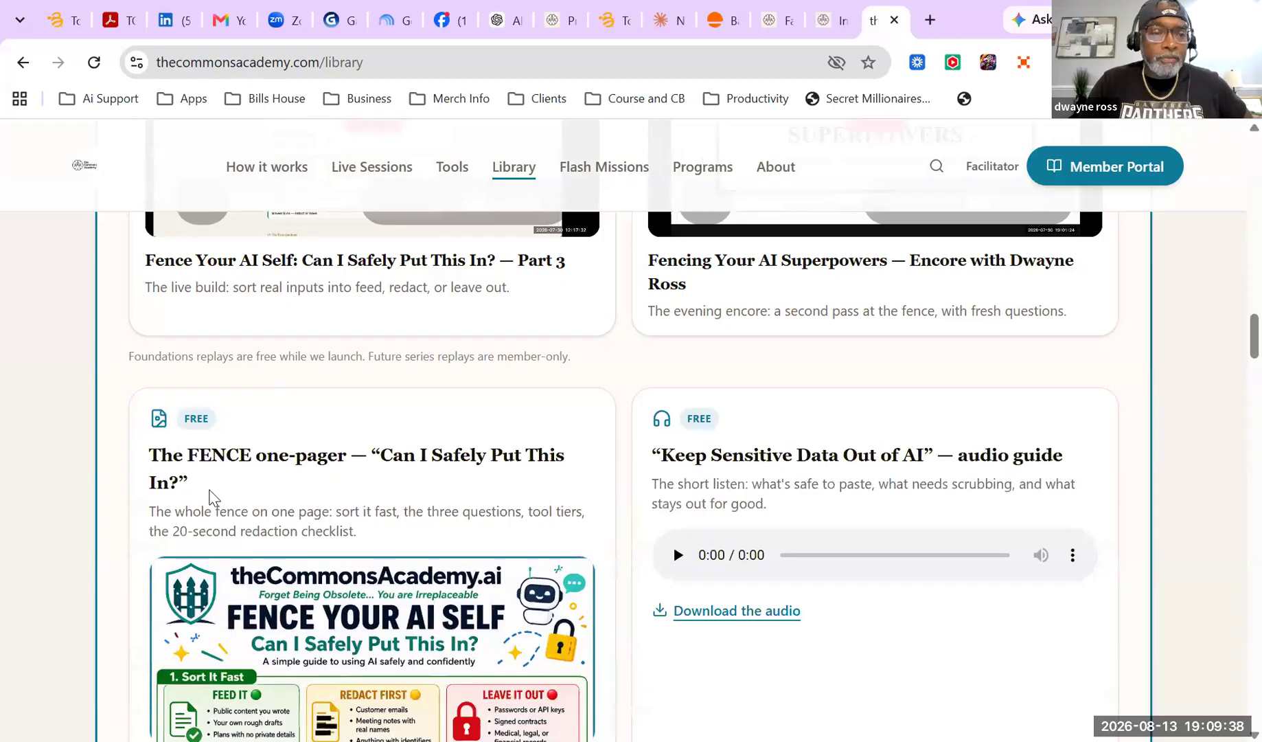
scroll(426, 496, "down", 2)
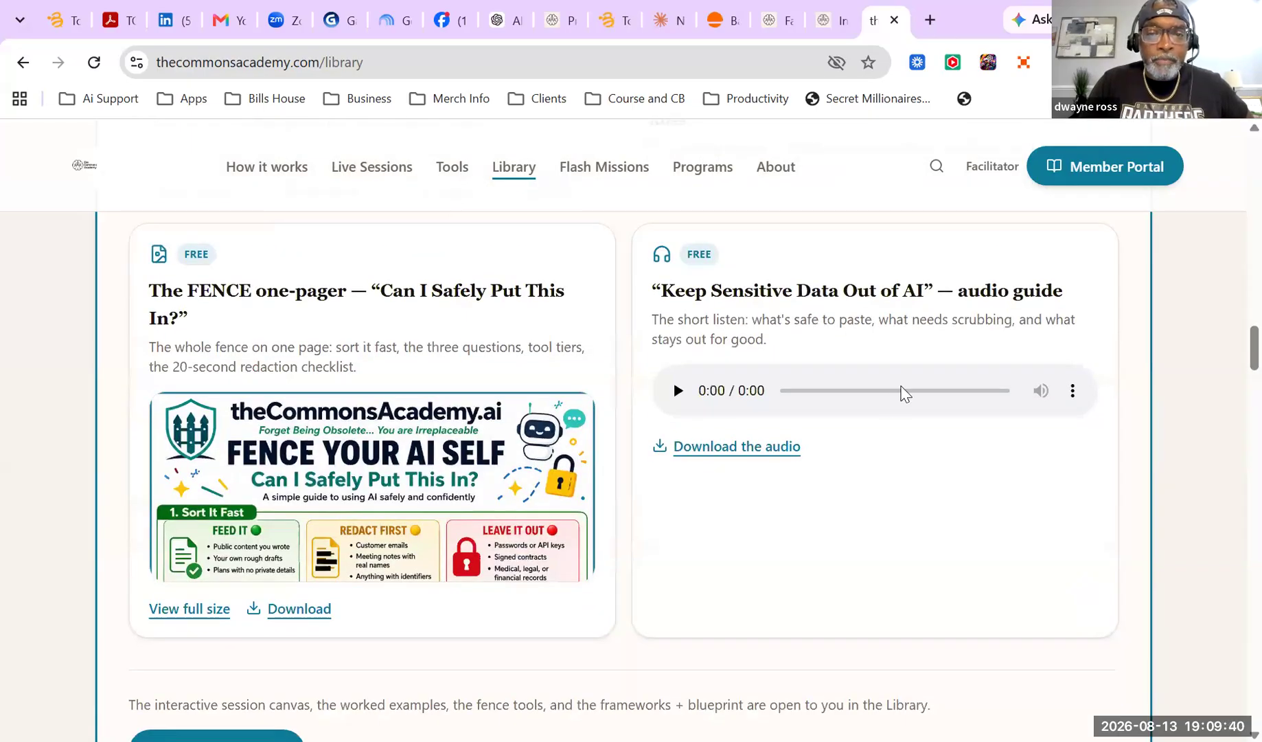
scroll(727, 563, "down", 2)
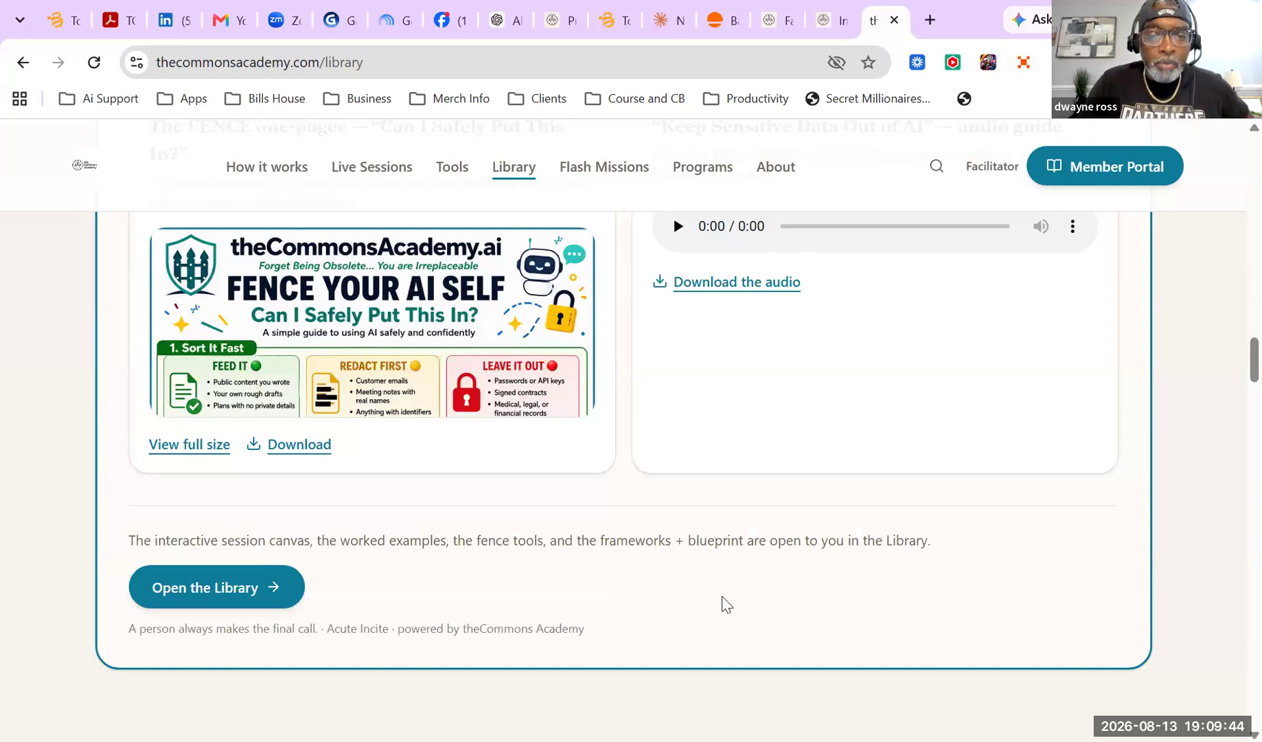
Open the free printable Find Your Friction Scorecard from the Foundations freebies
scroll(598, 595, "up", 1)
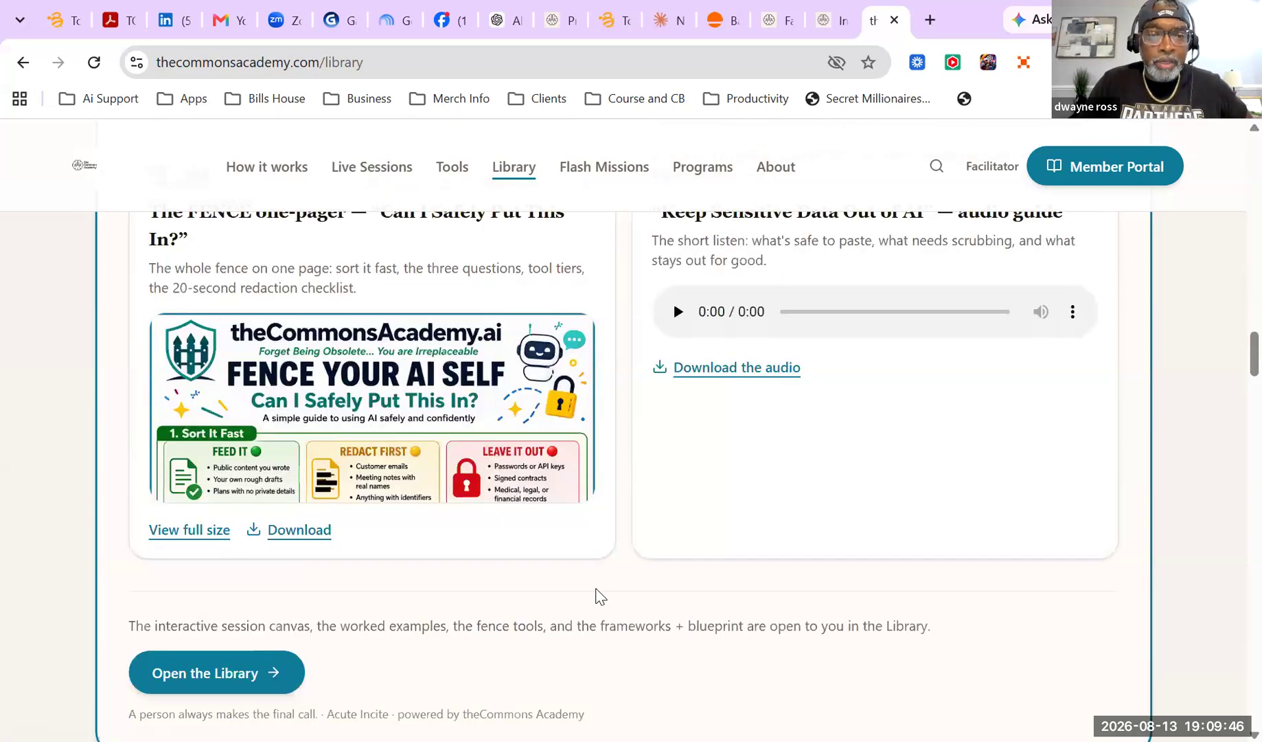
scroll(172, 505, "up", 8)
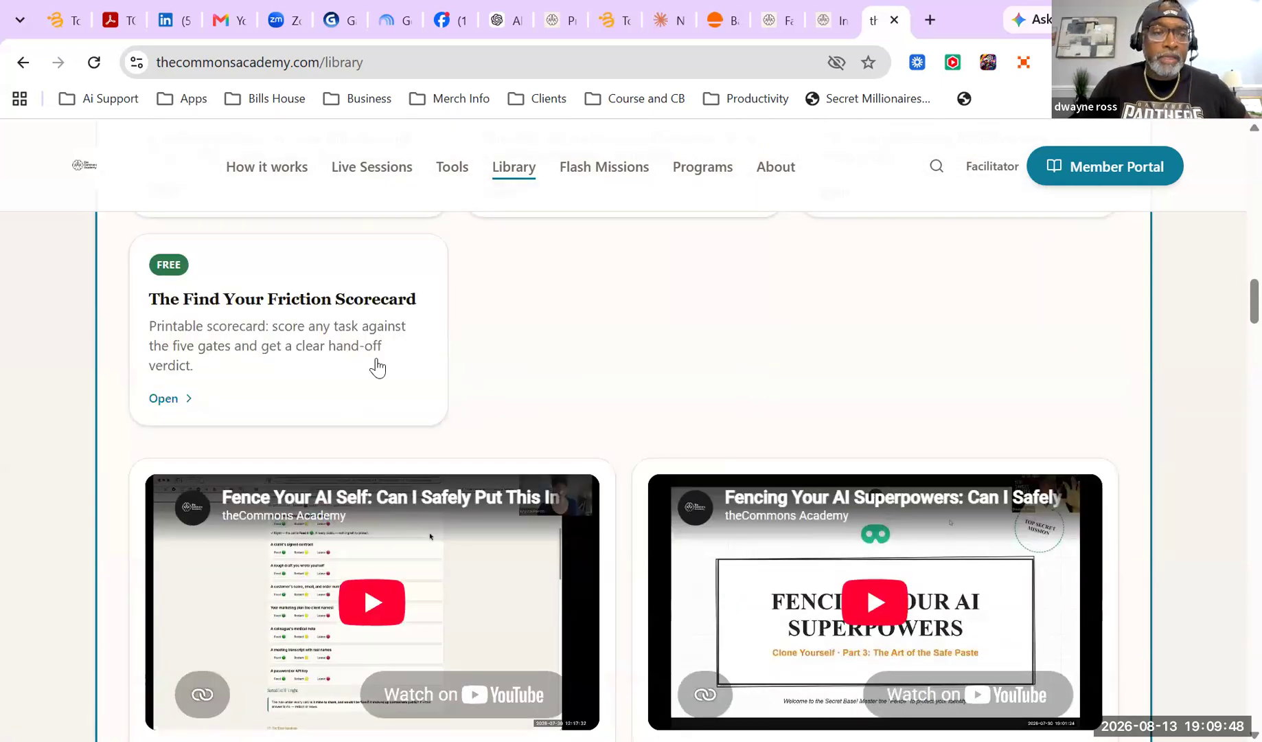
left_click(171, 401)
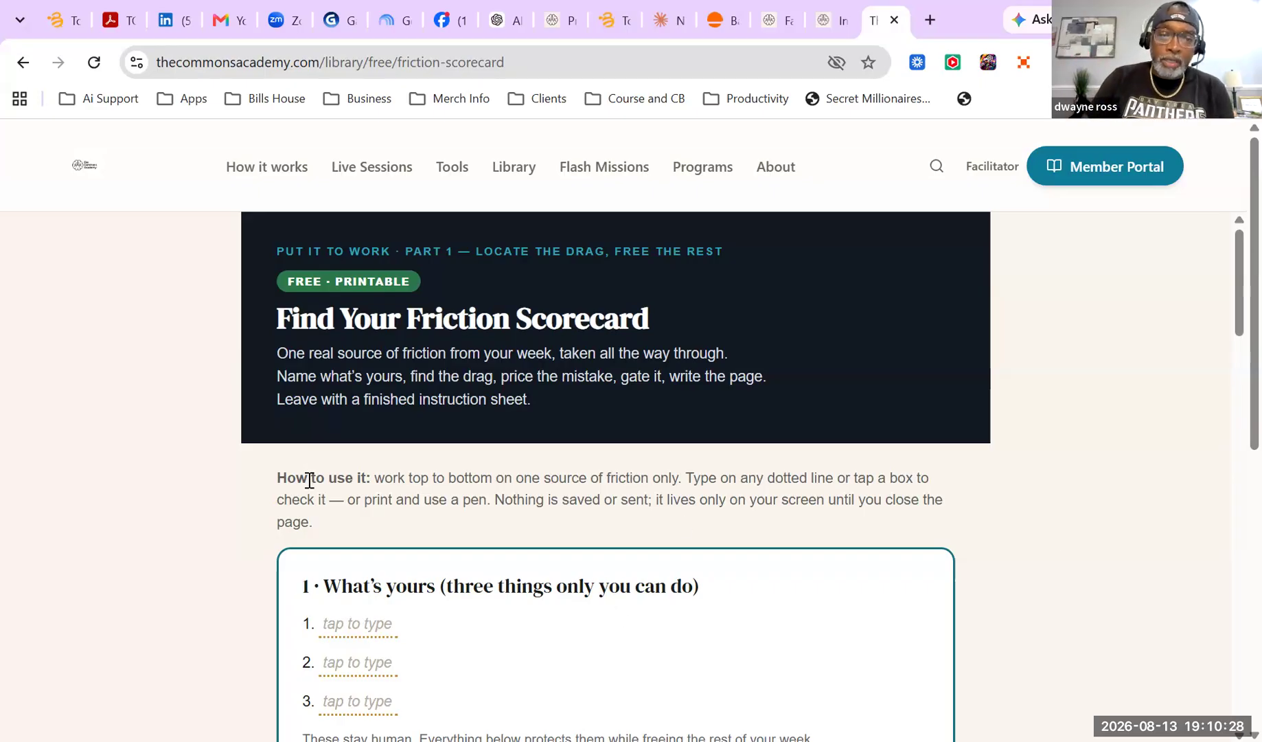
Fill in the three things only you can do as Morning Briefing, Deposit Money from Sales and Make a Post
scroll(408, 451, "down", 2)
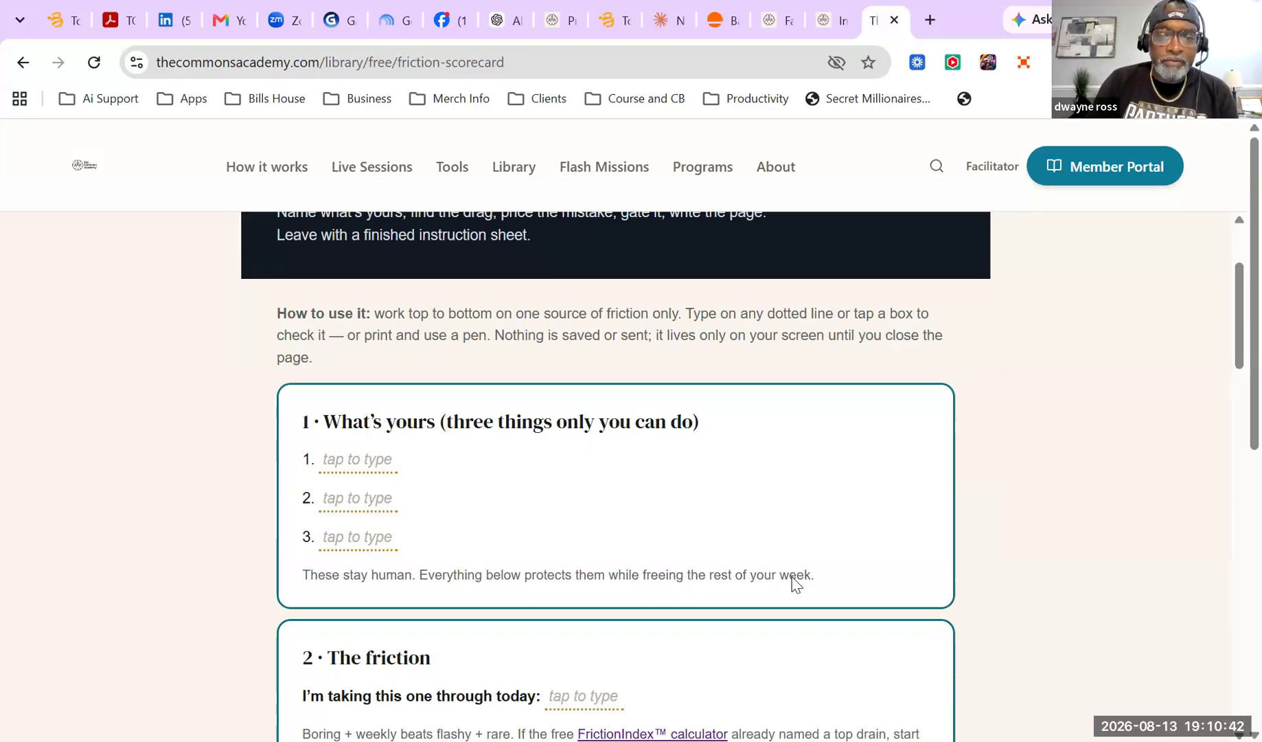
left_click(354, 465)
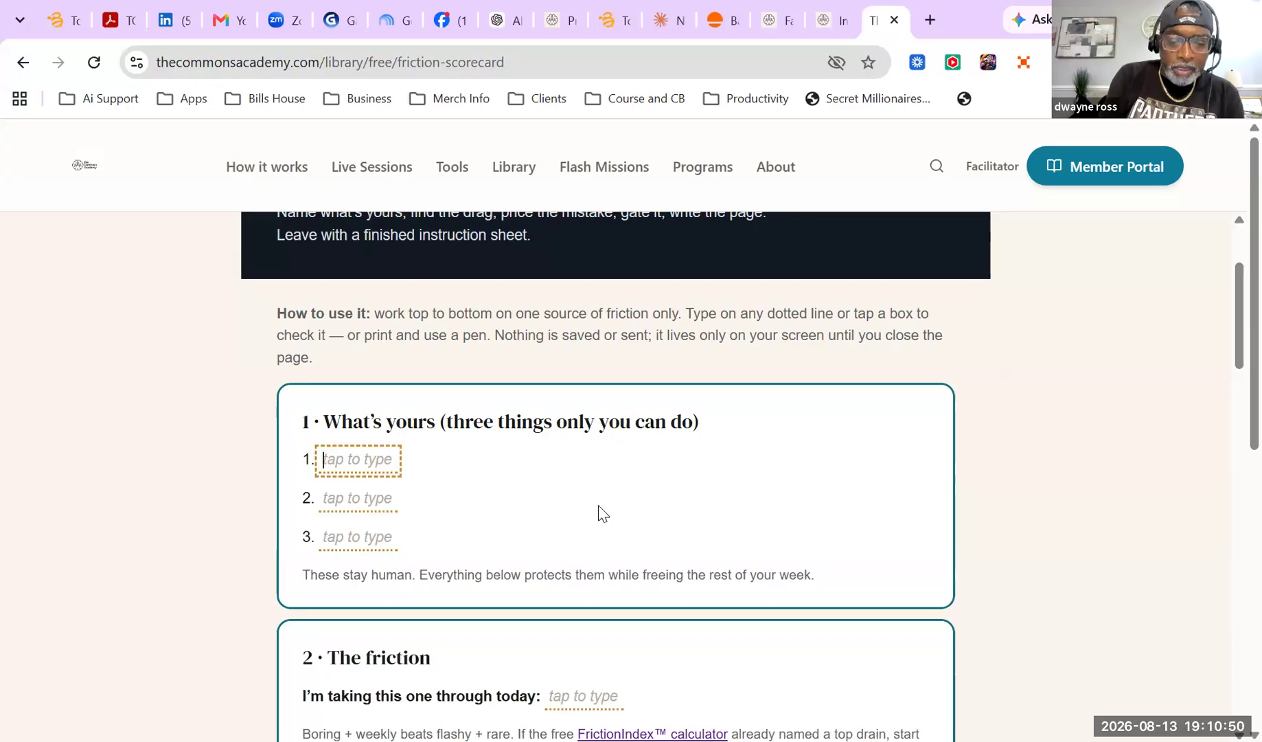
type("Morning")
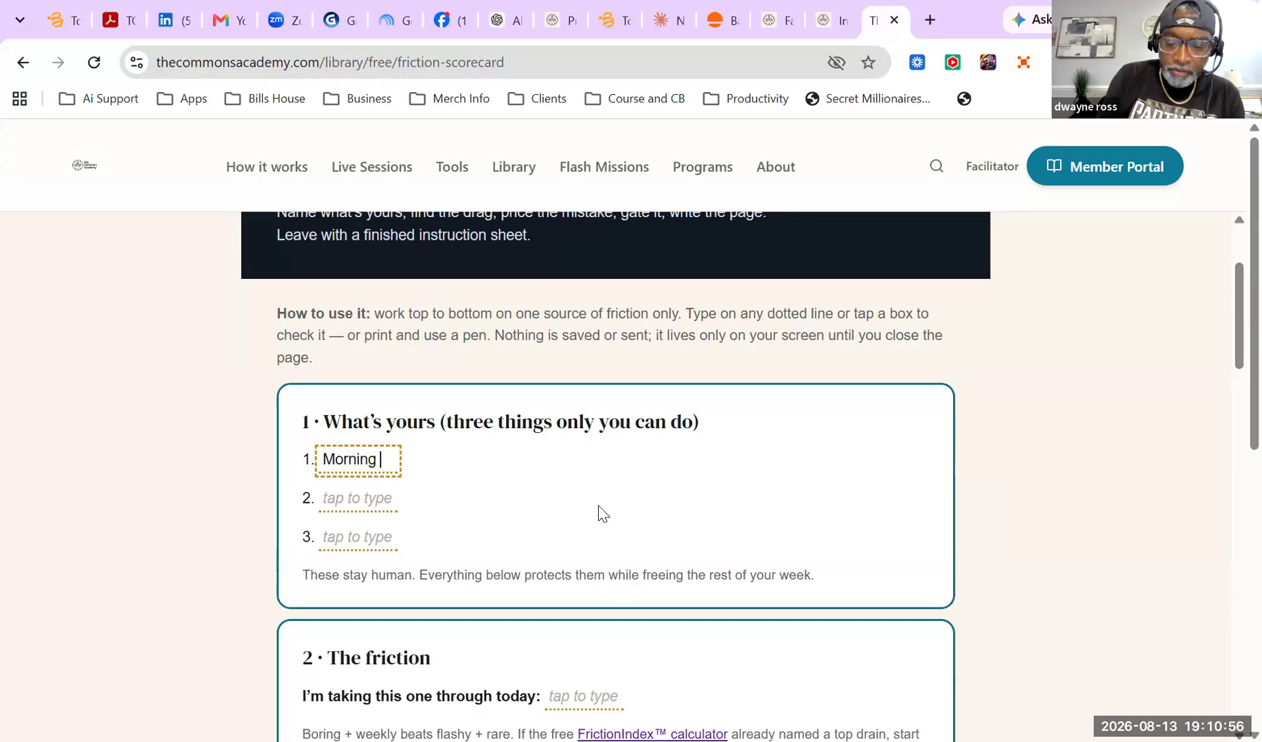
type(" Brie")
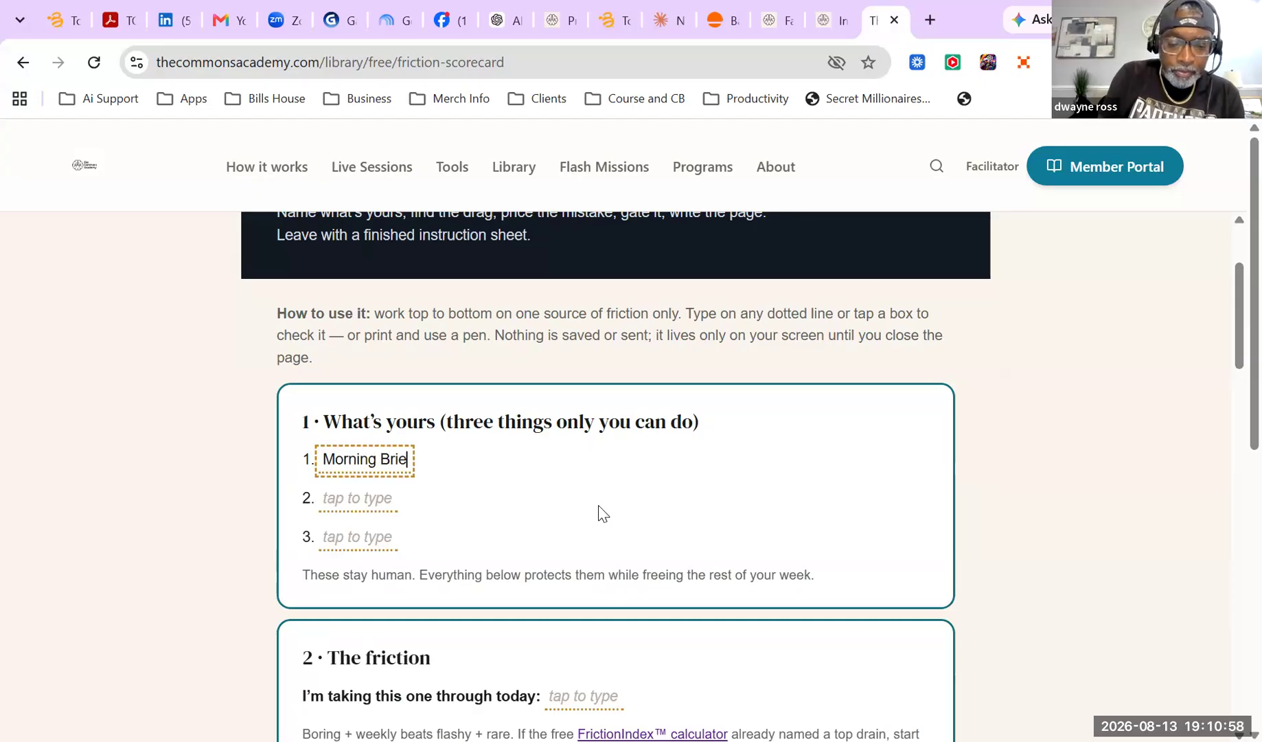
type("fing")
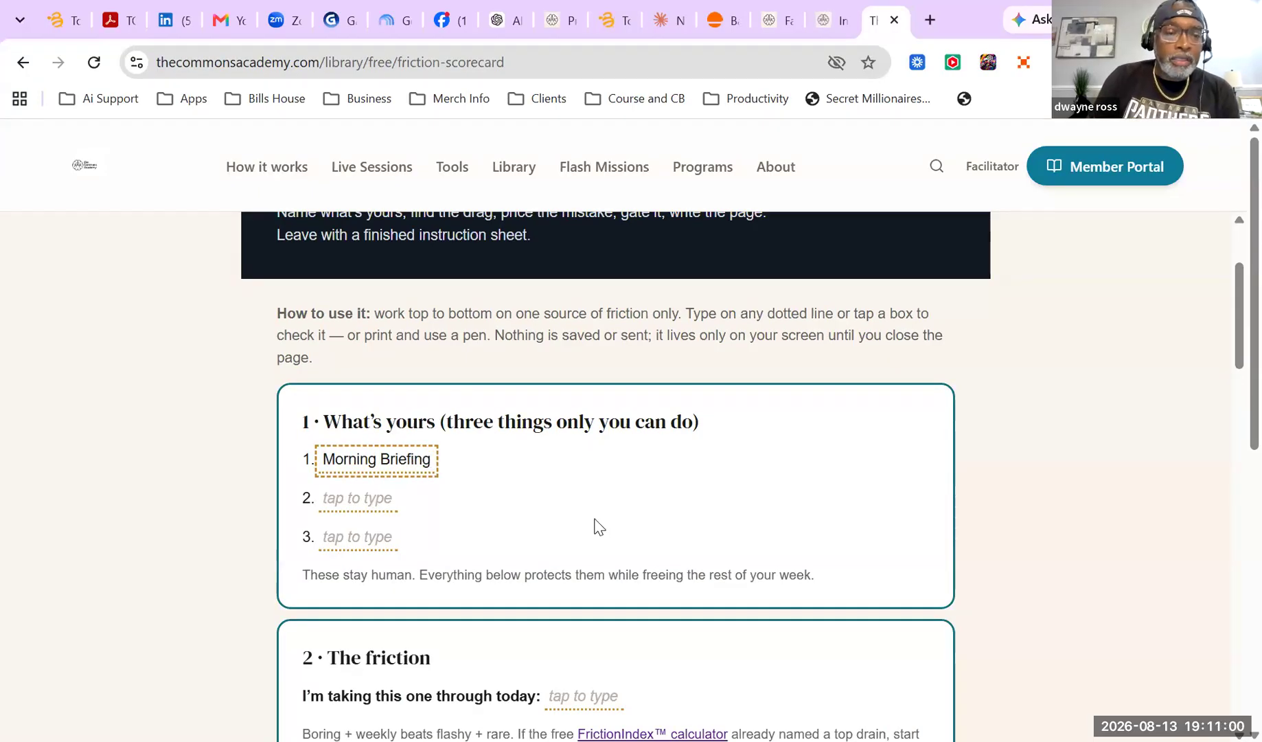
left_click(356, 500)
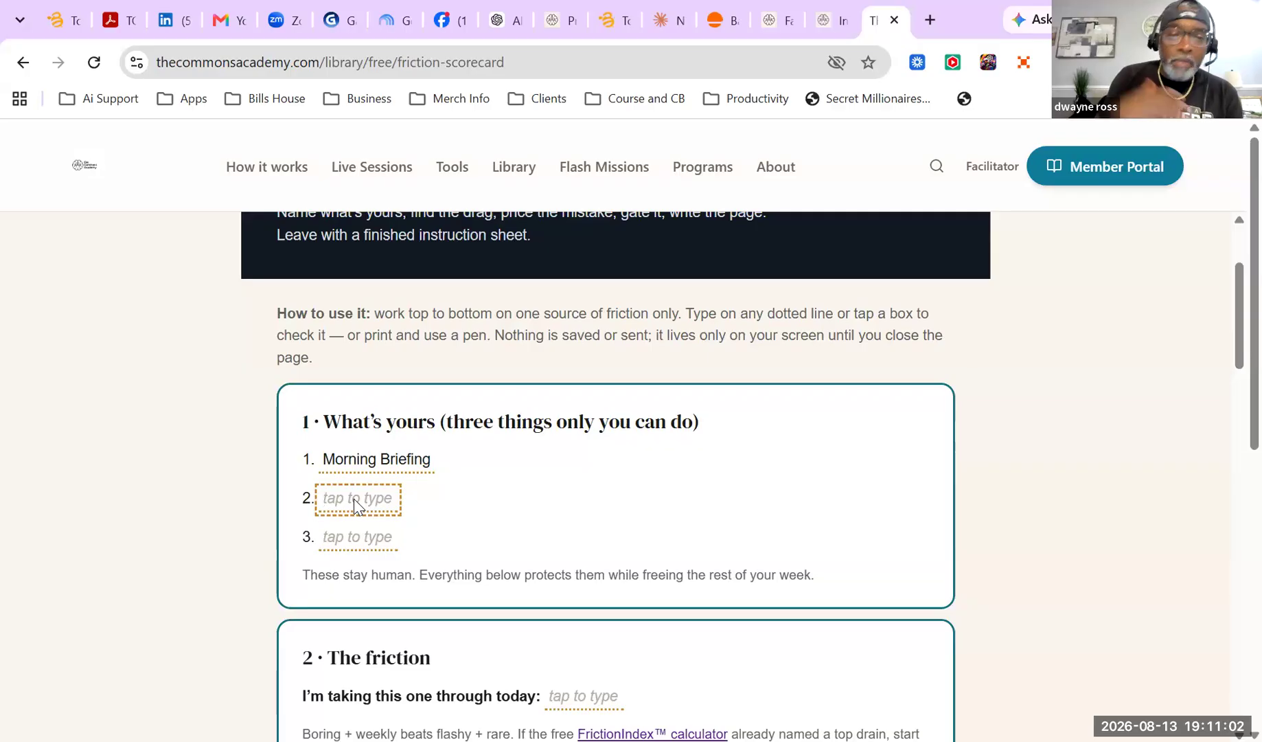
type("D")
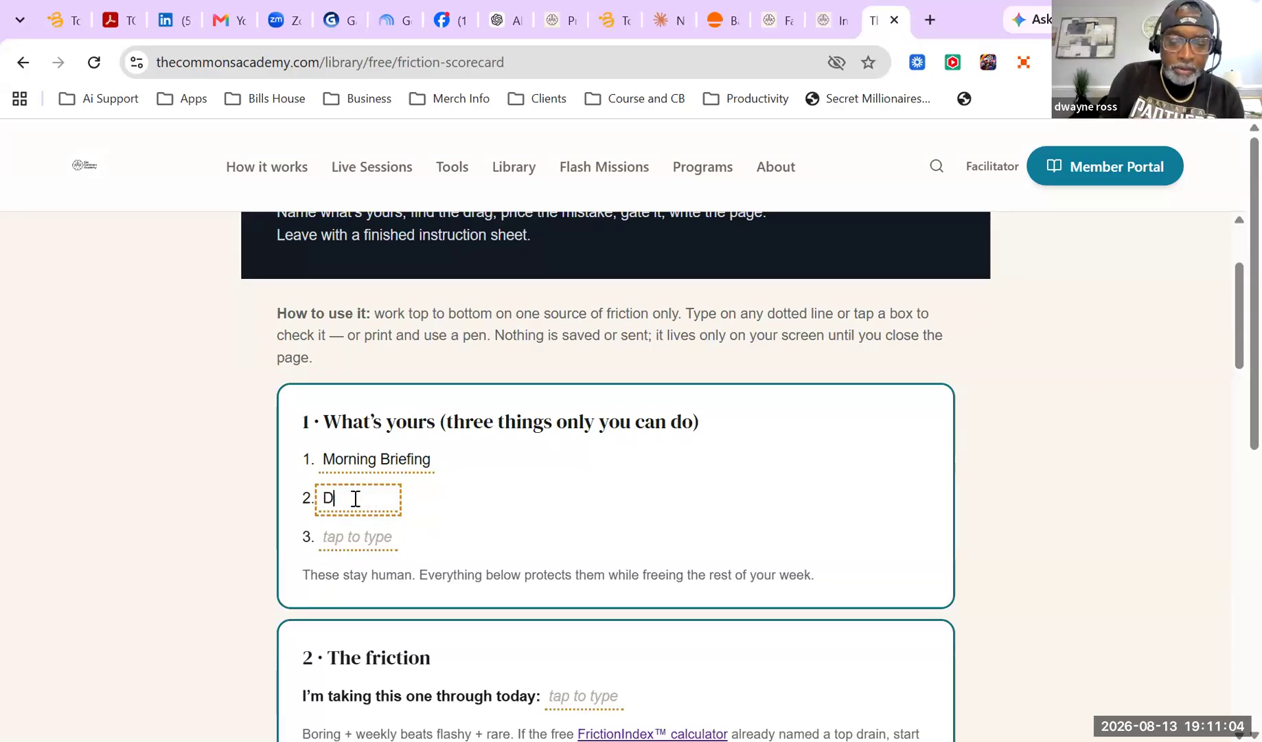
type("eposit Money ")
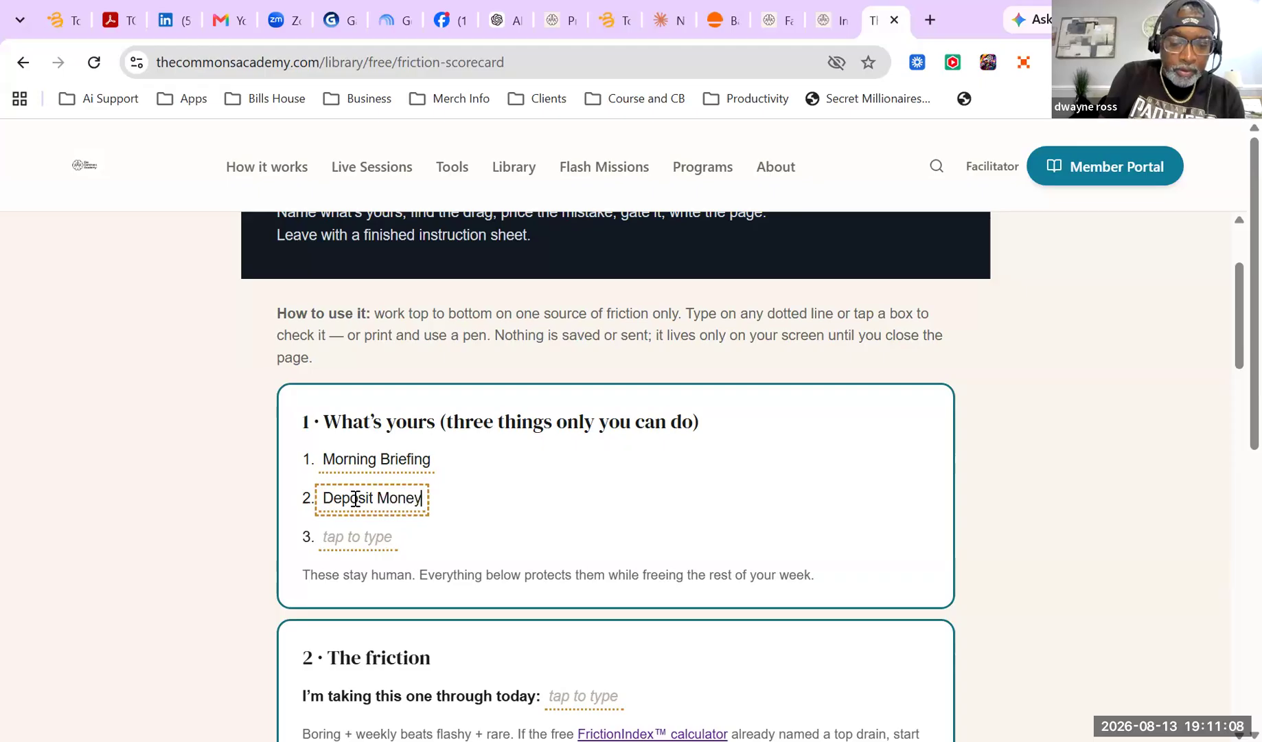
type("from Sales")
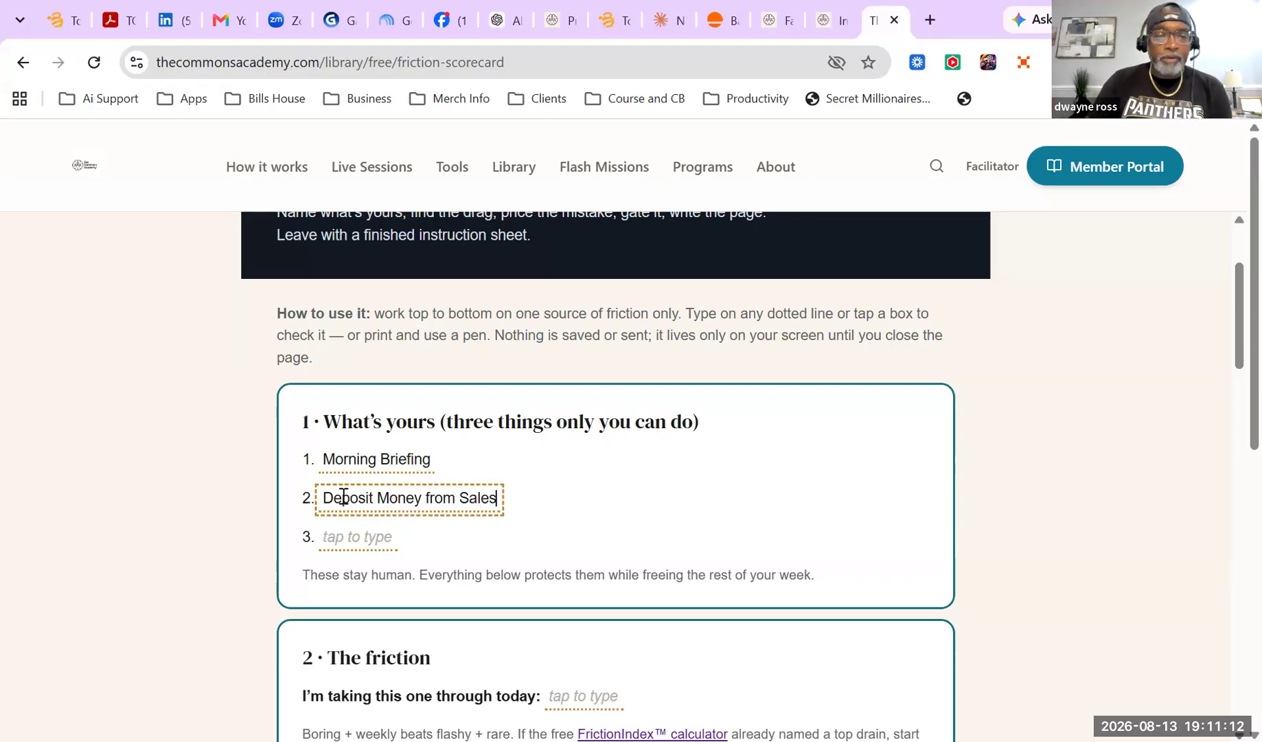
left_click(350, 541)
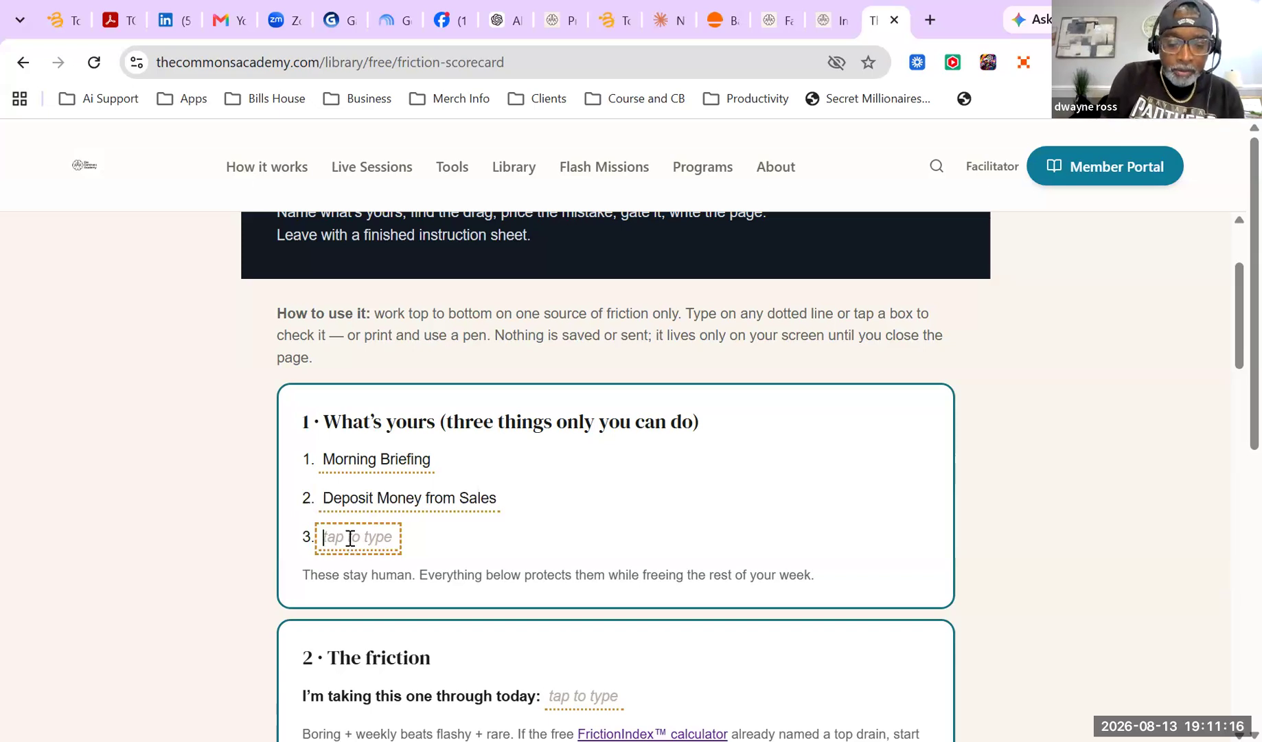
type("Make a Post")
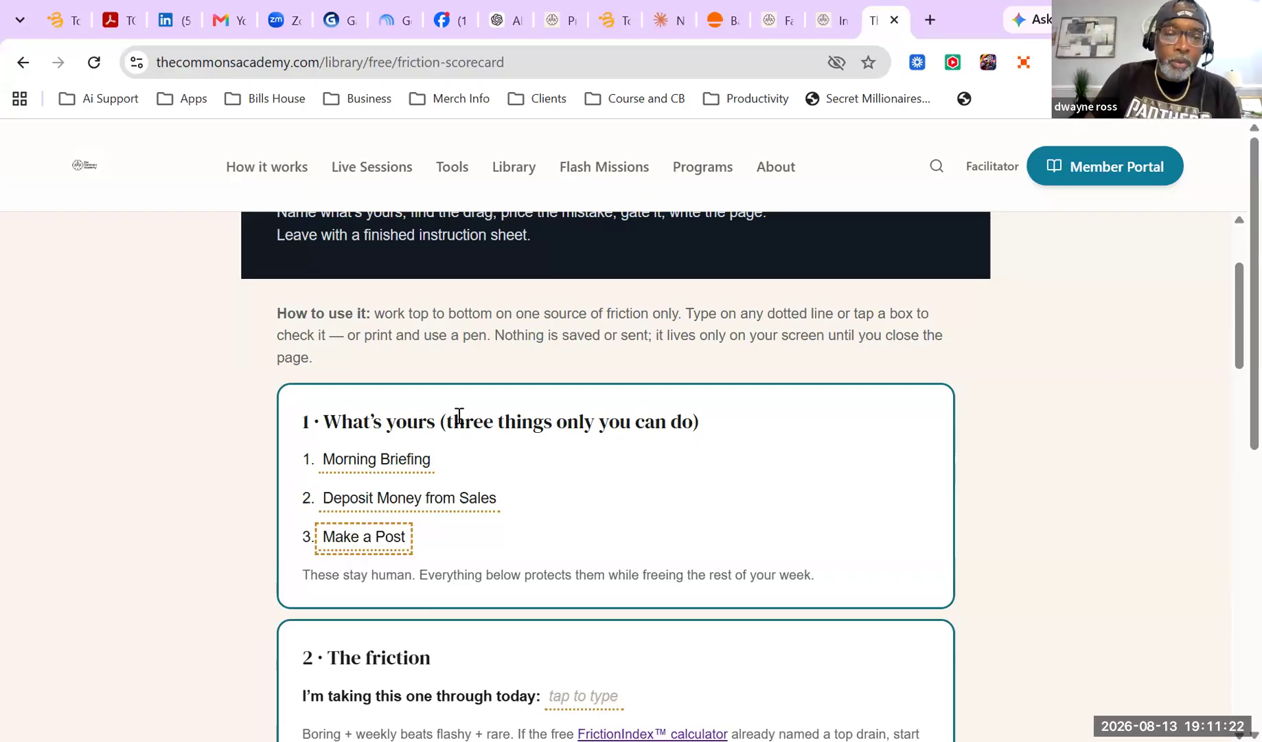
Enter Make a Post as the friction taken through today in section 2 of the scorecard
scroll(459, 417, "down", 2)
scroll(558, 284, "down", 2)
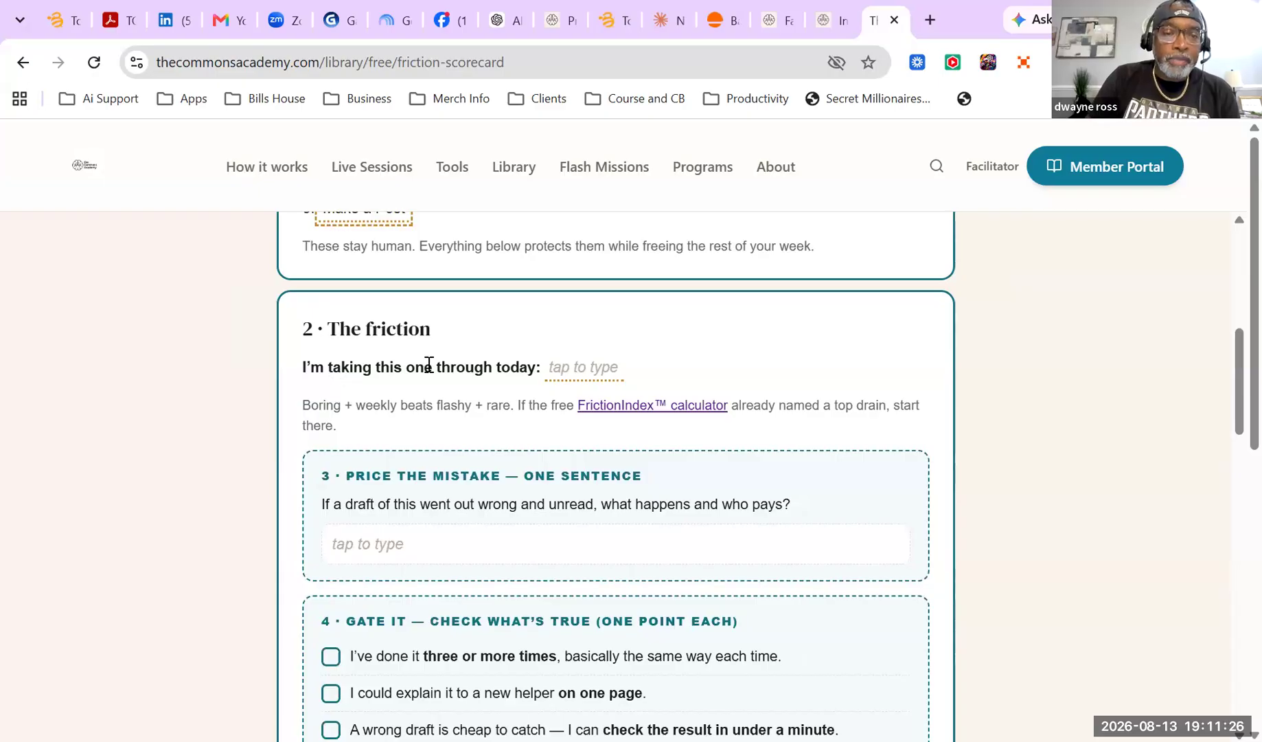
left_click(574, 374)
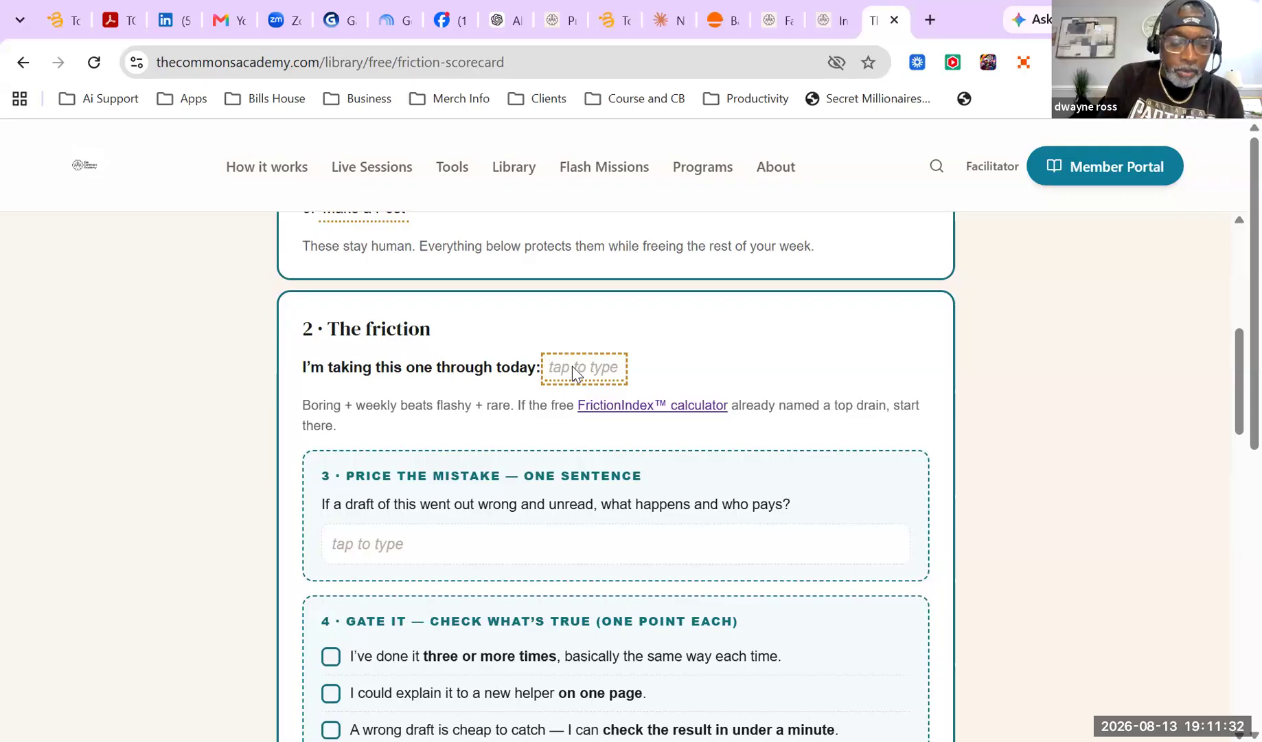
type("M")
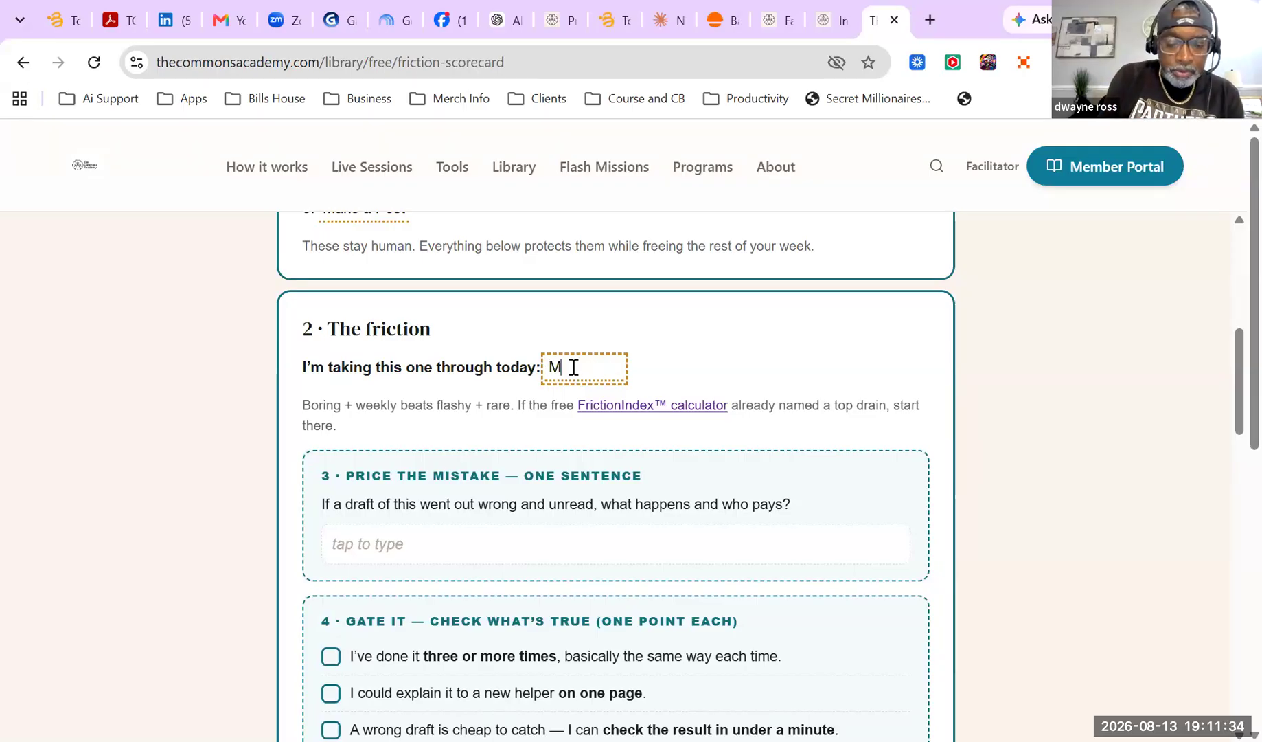
type("ake aPosy")
key("BackSpace")
type("t")
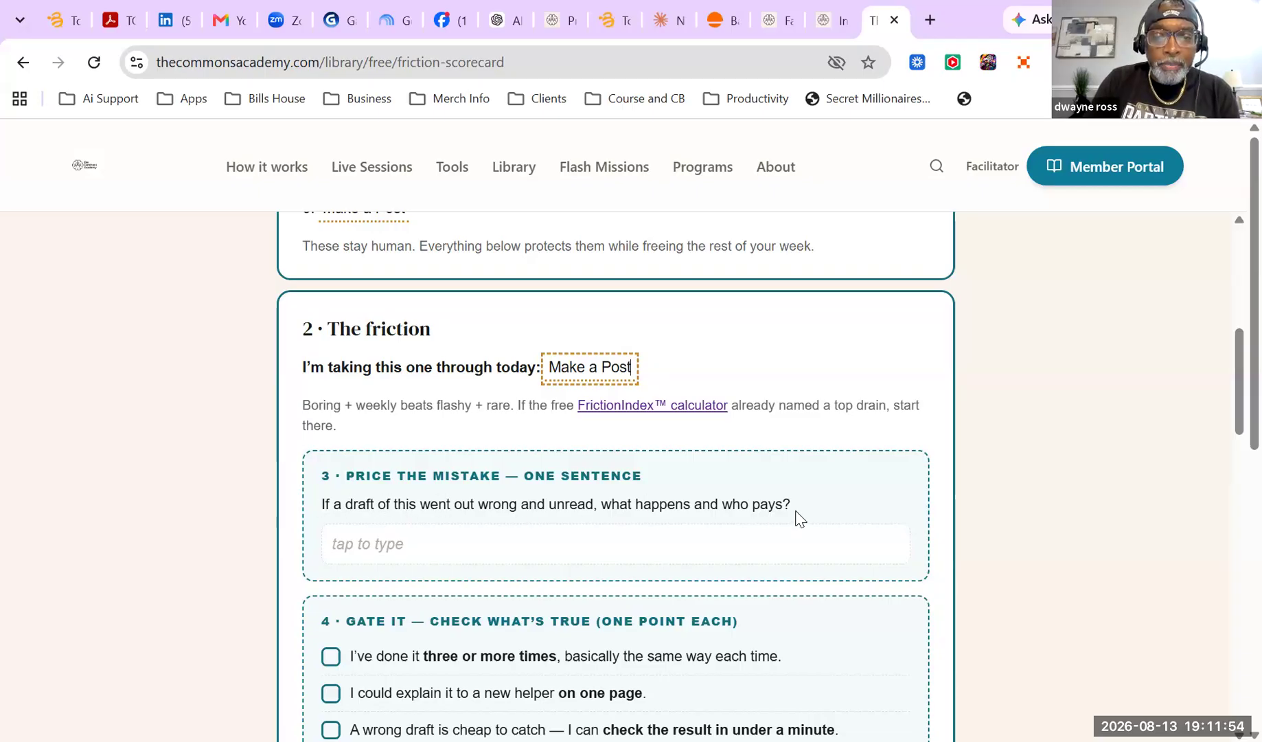
Answer the Price the Mistake question with "We lose money, no sales and the customer gets poor service"
left_click(408, 550)
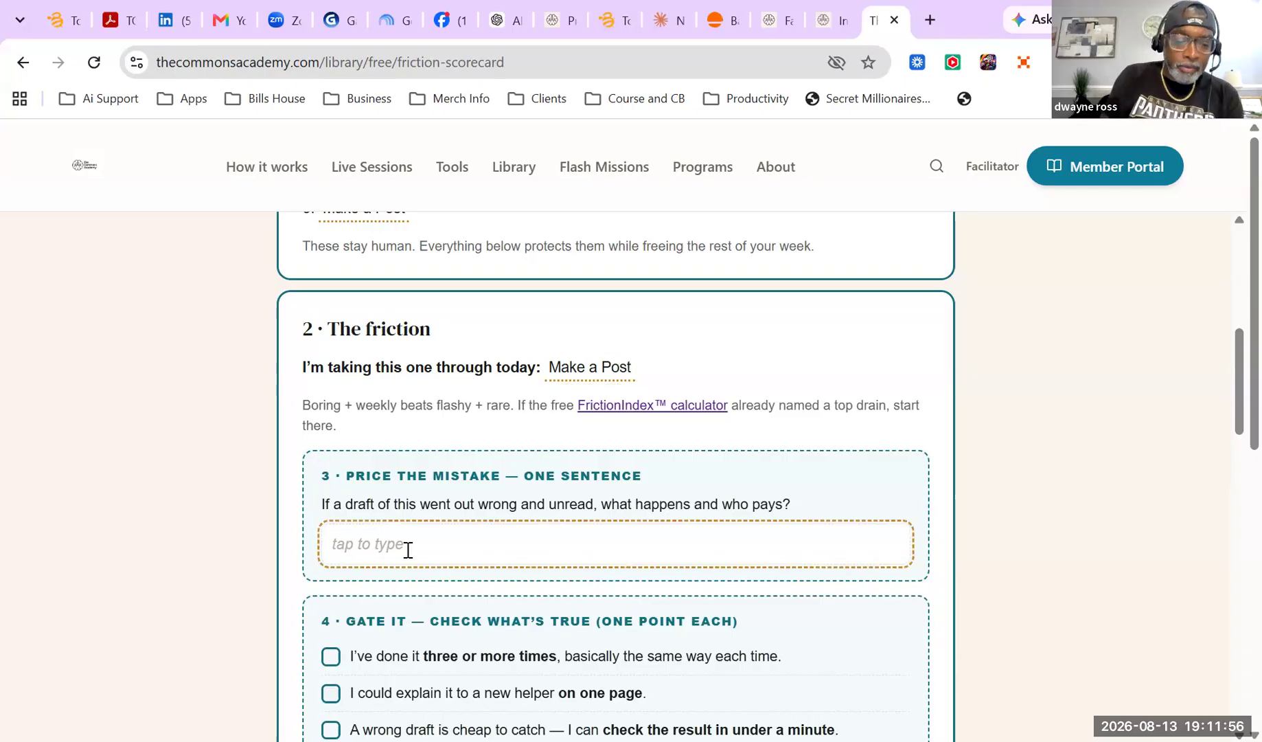
type("We lose mon")
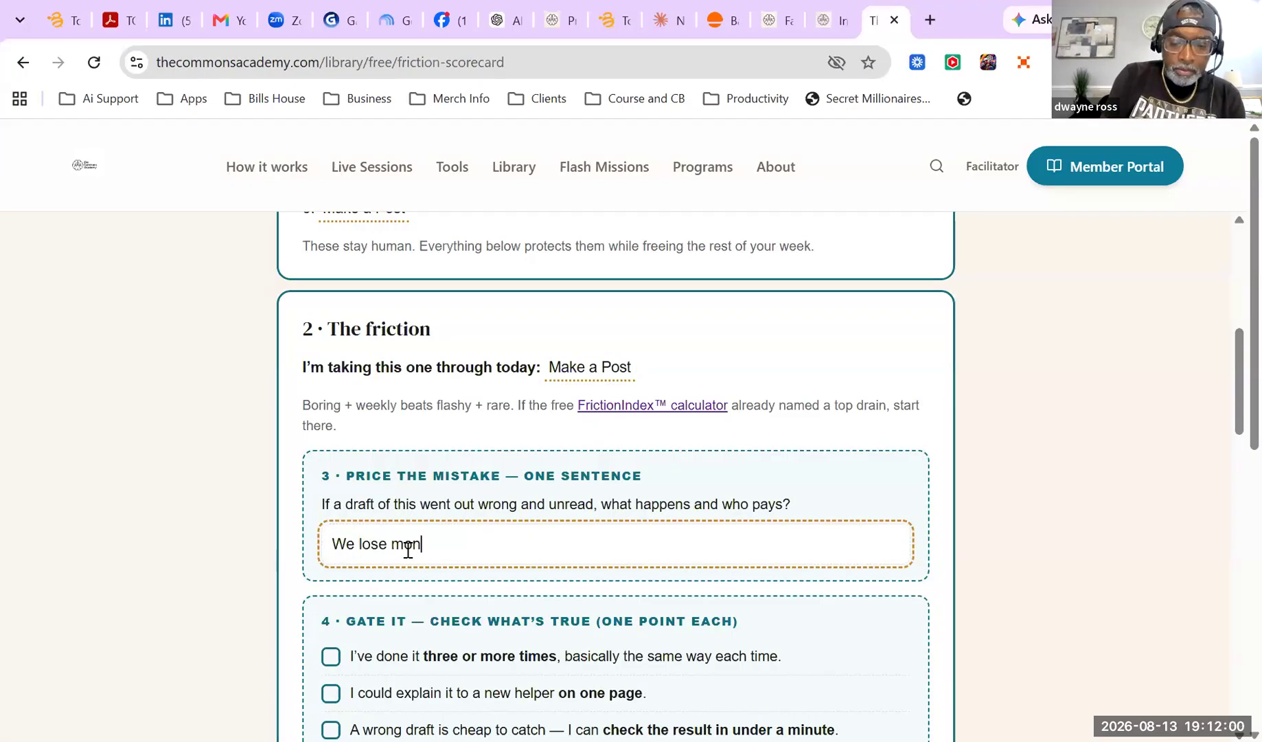
type("ey, no sal")
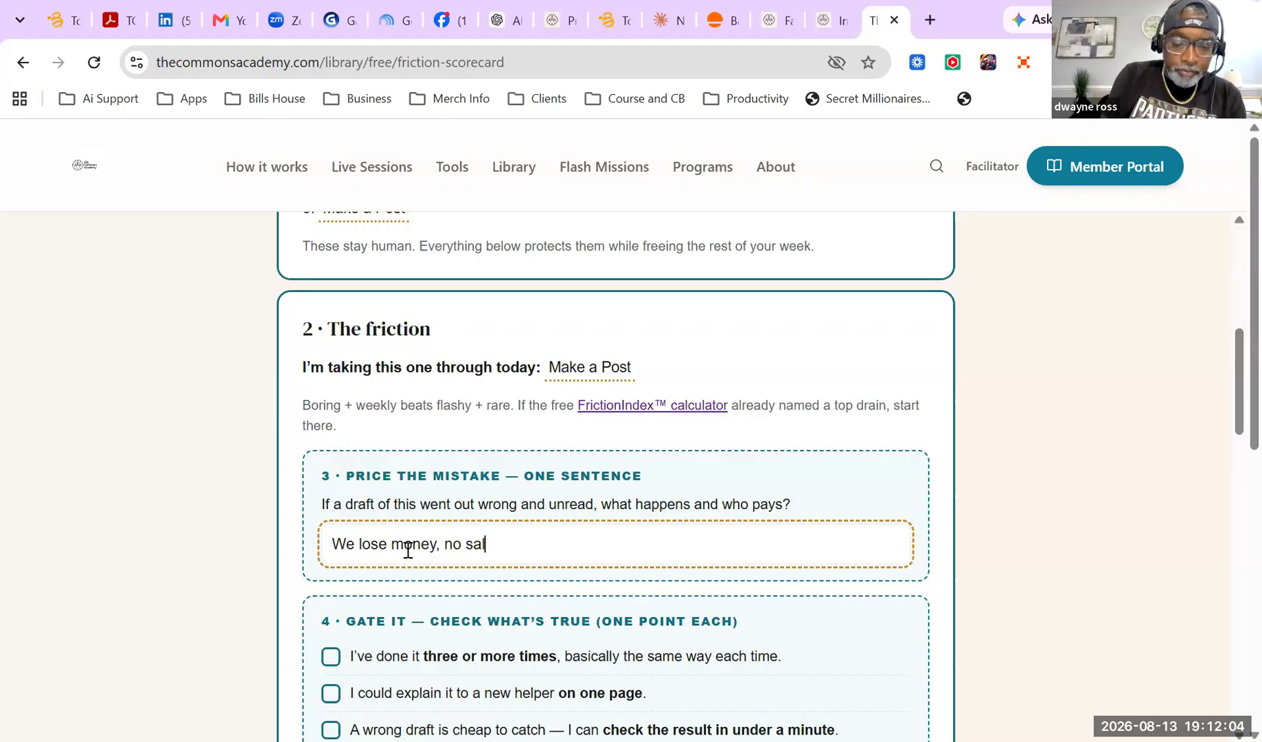
type("es and ")
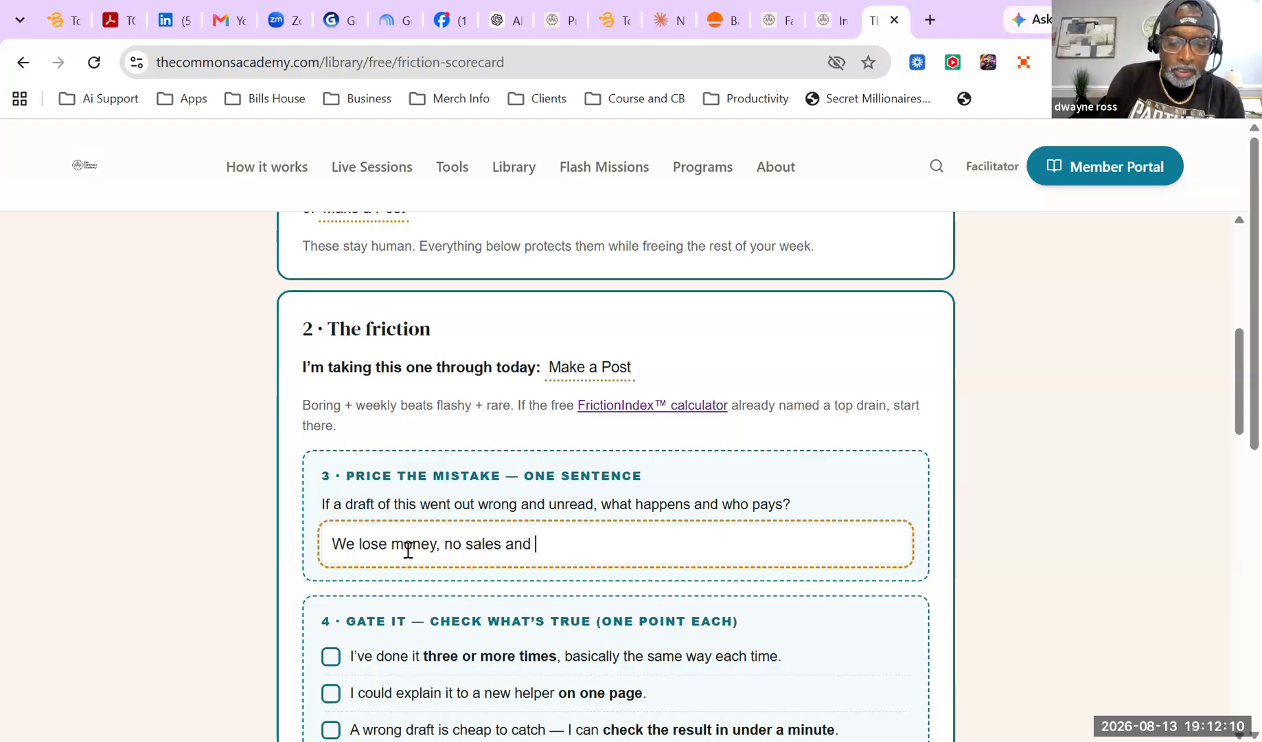
type("the ")
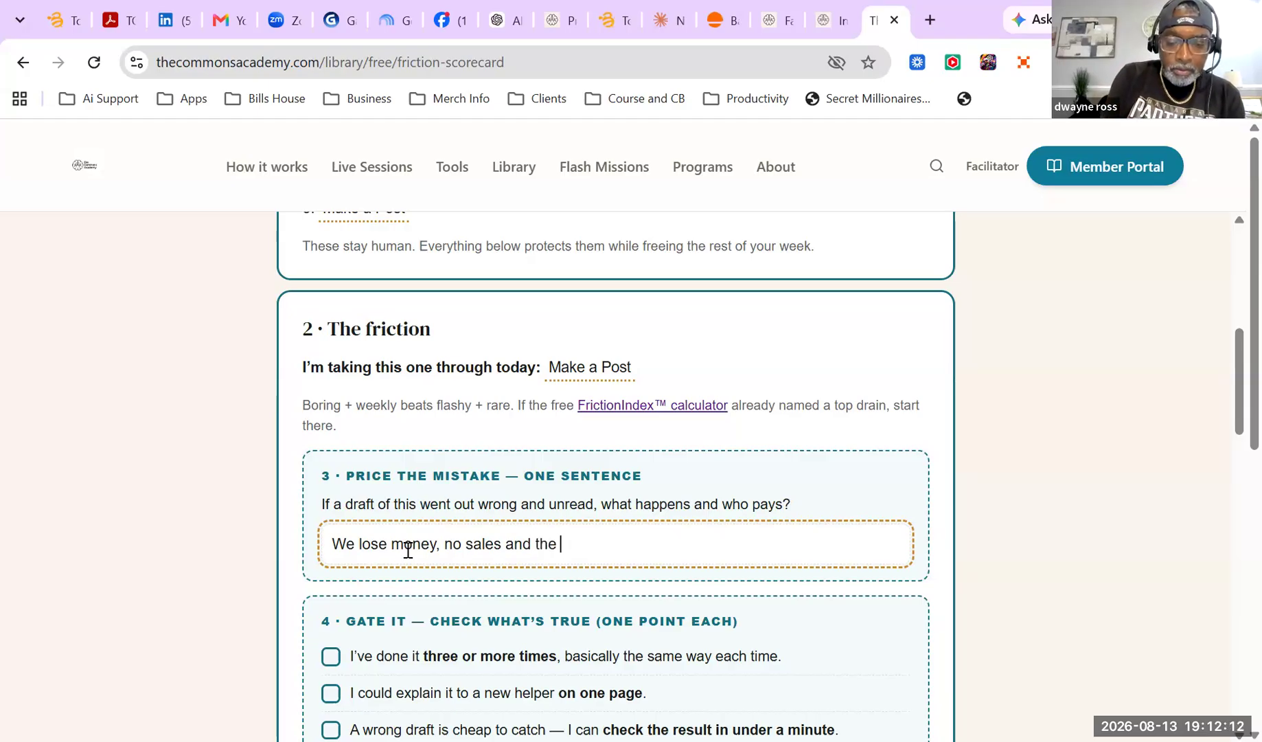
type("customer gets poor servi")
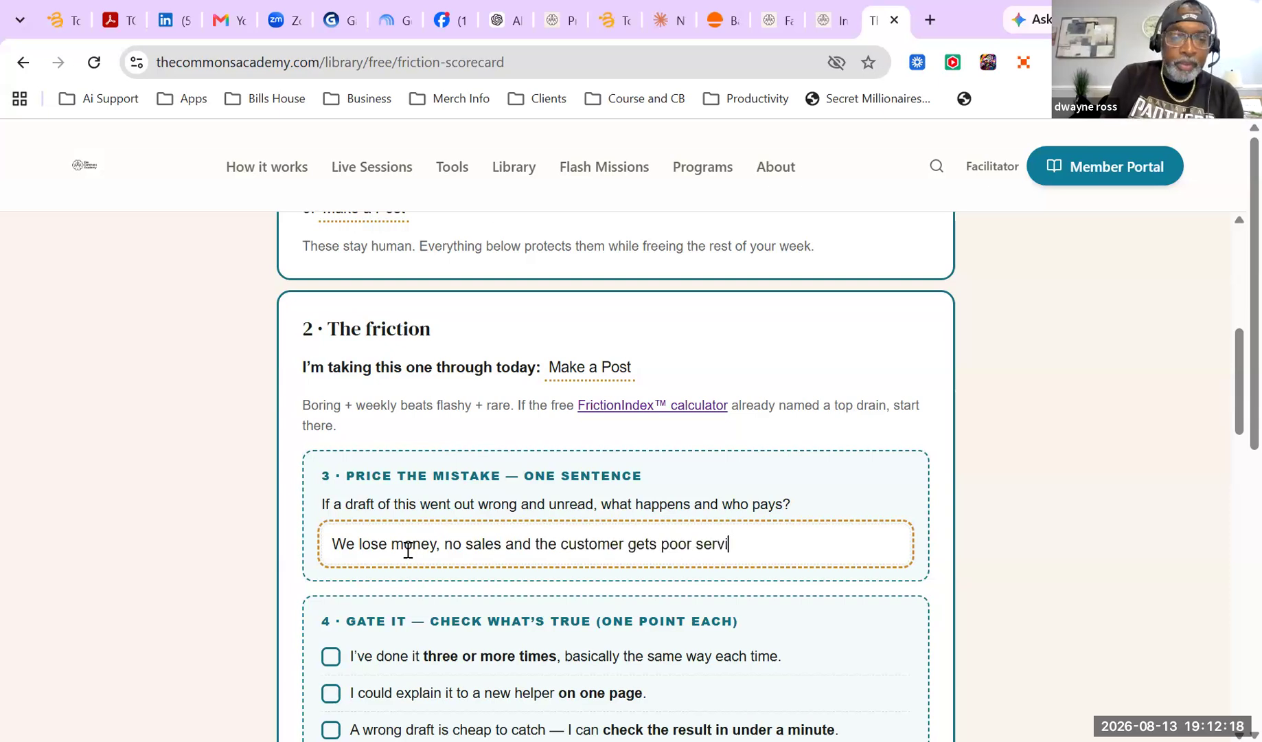
type("ce")
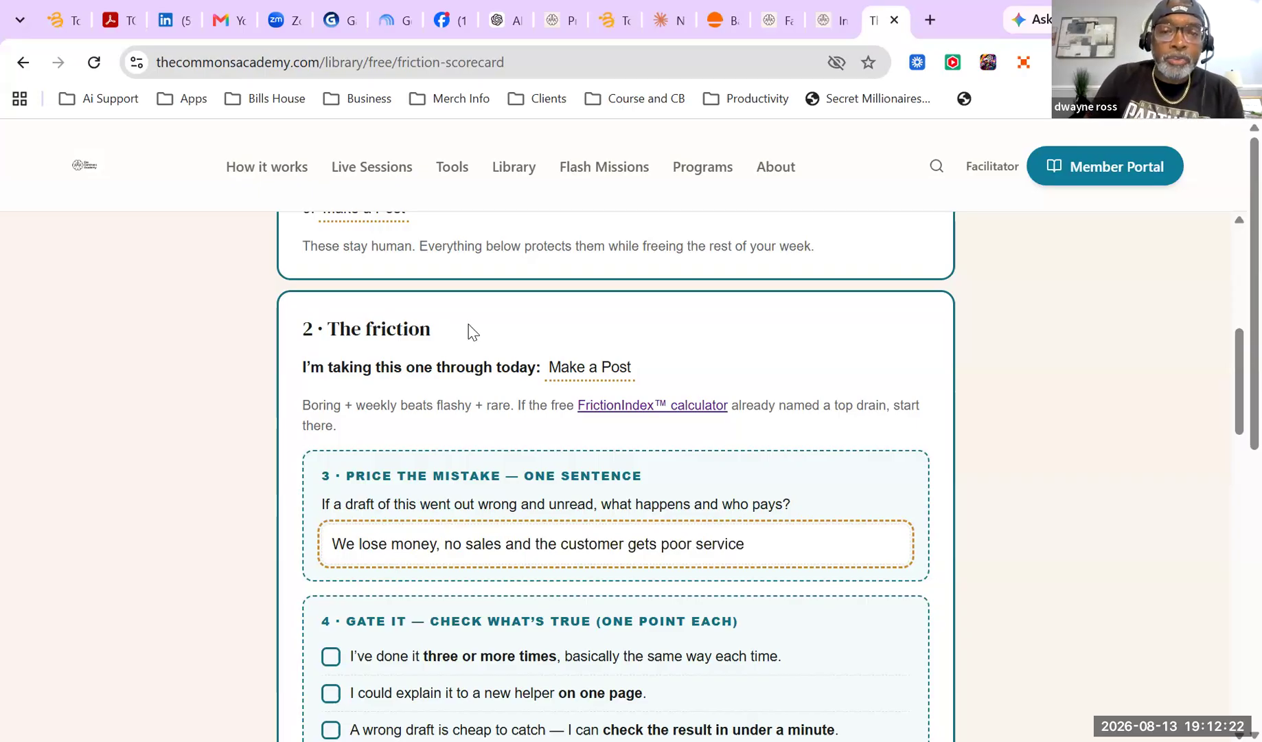
In section 4, check the statements about having done it three or more times and explaining it to a new helper on one page
scroll(394, 328, "down", 5)
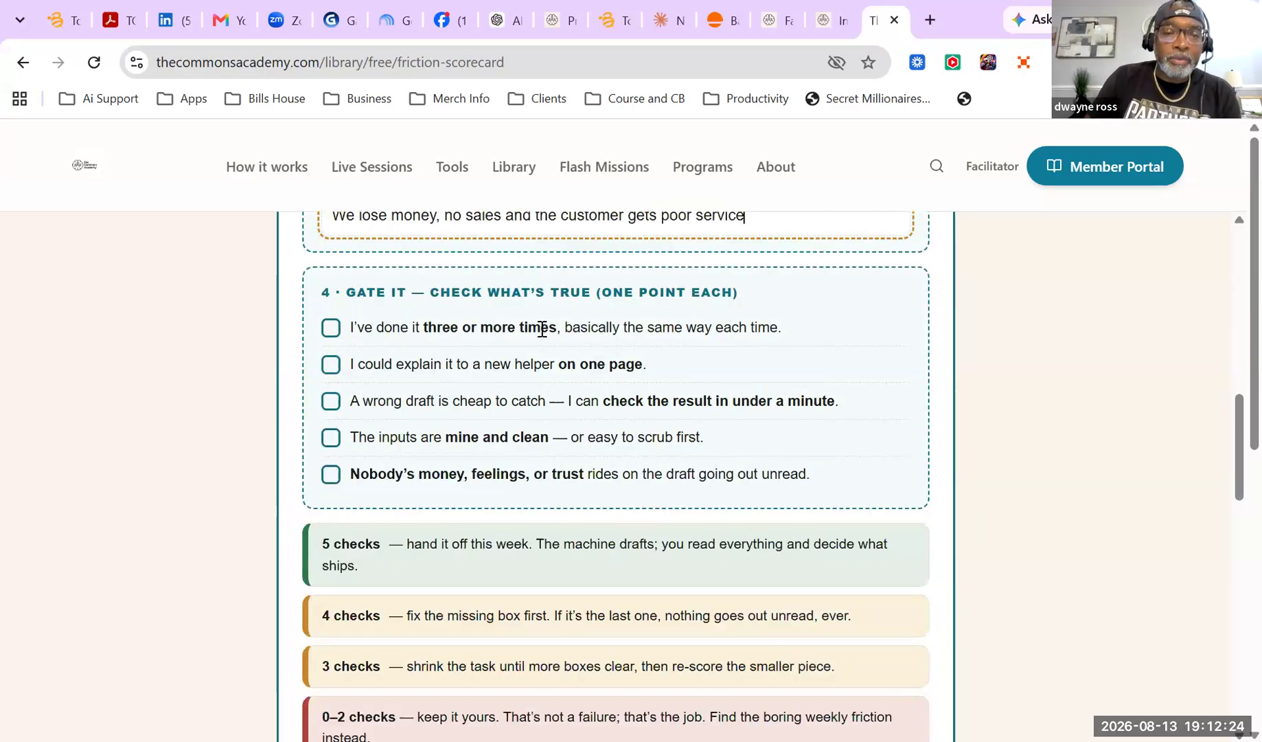
left_click(330, 336)
left_click(331, 335)
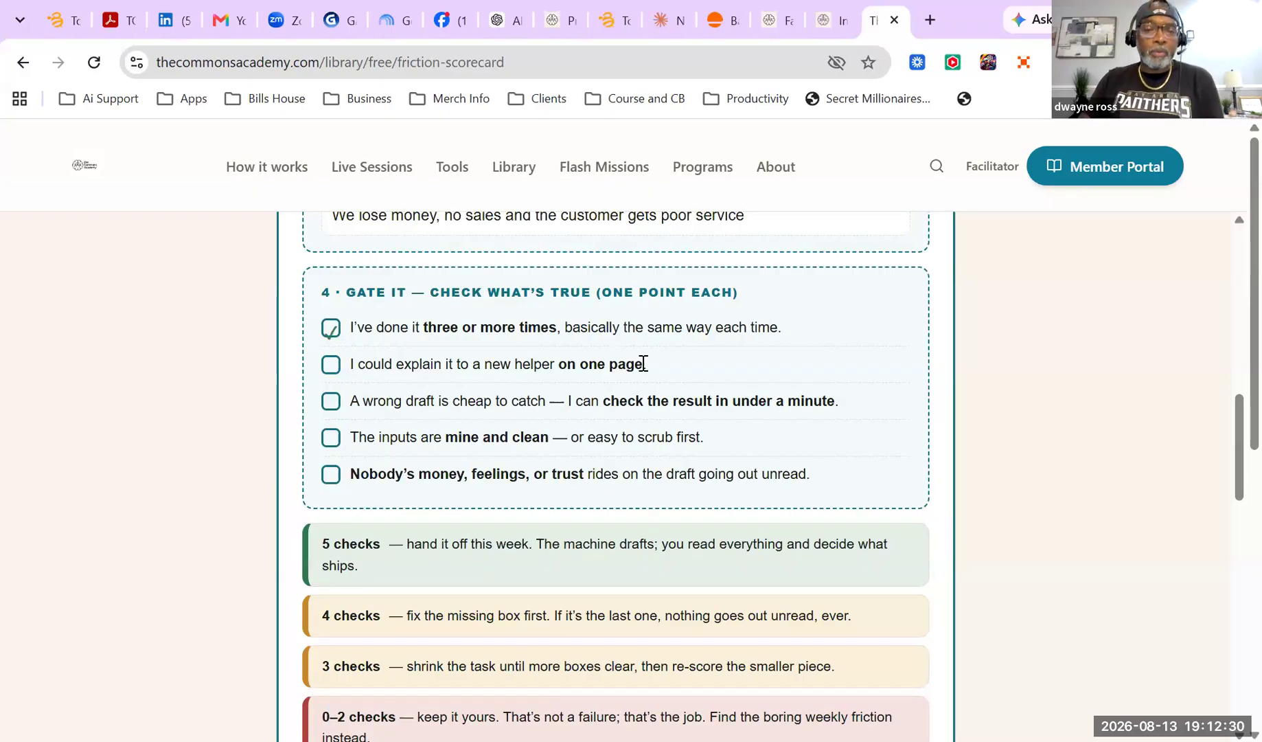
left_click(332, 368)
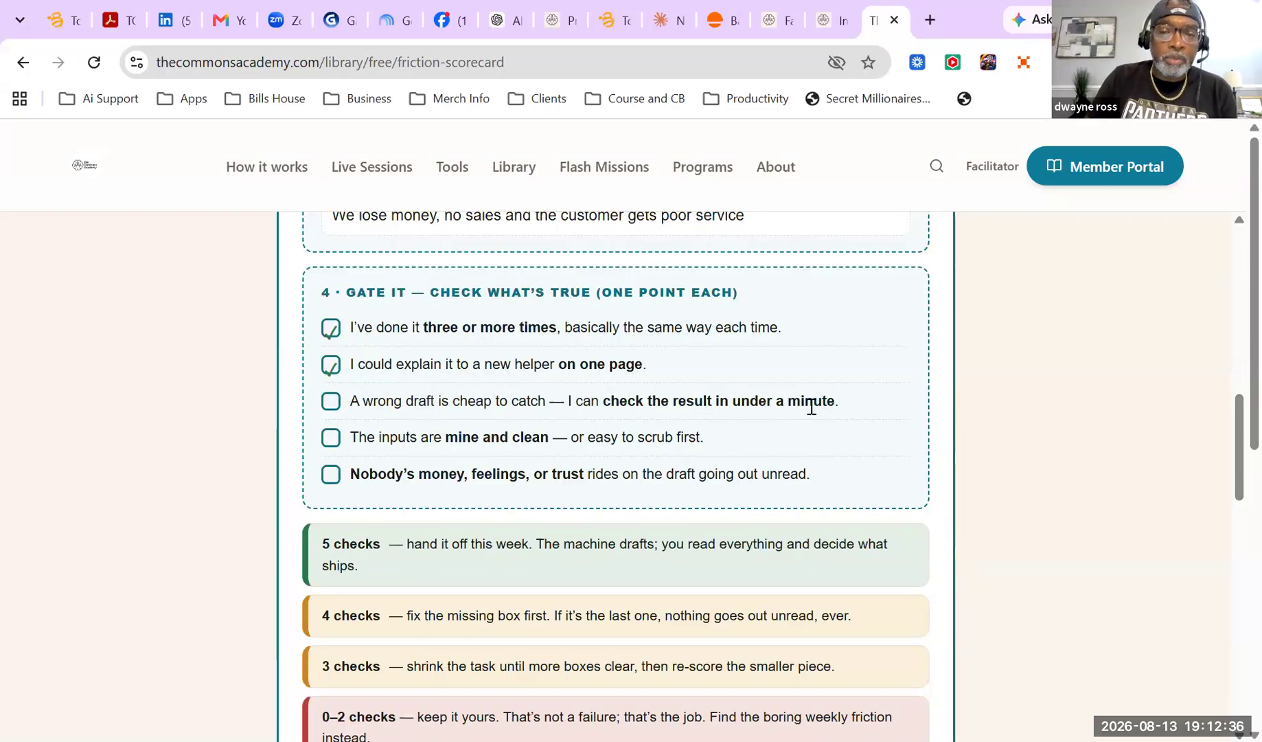
left_click(330, 404)
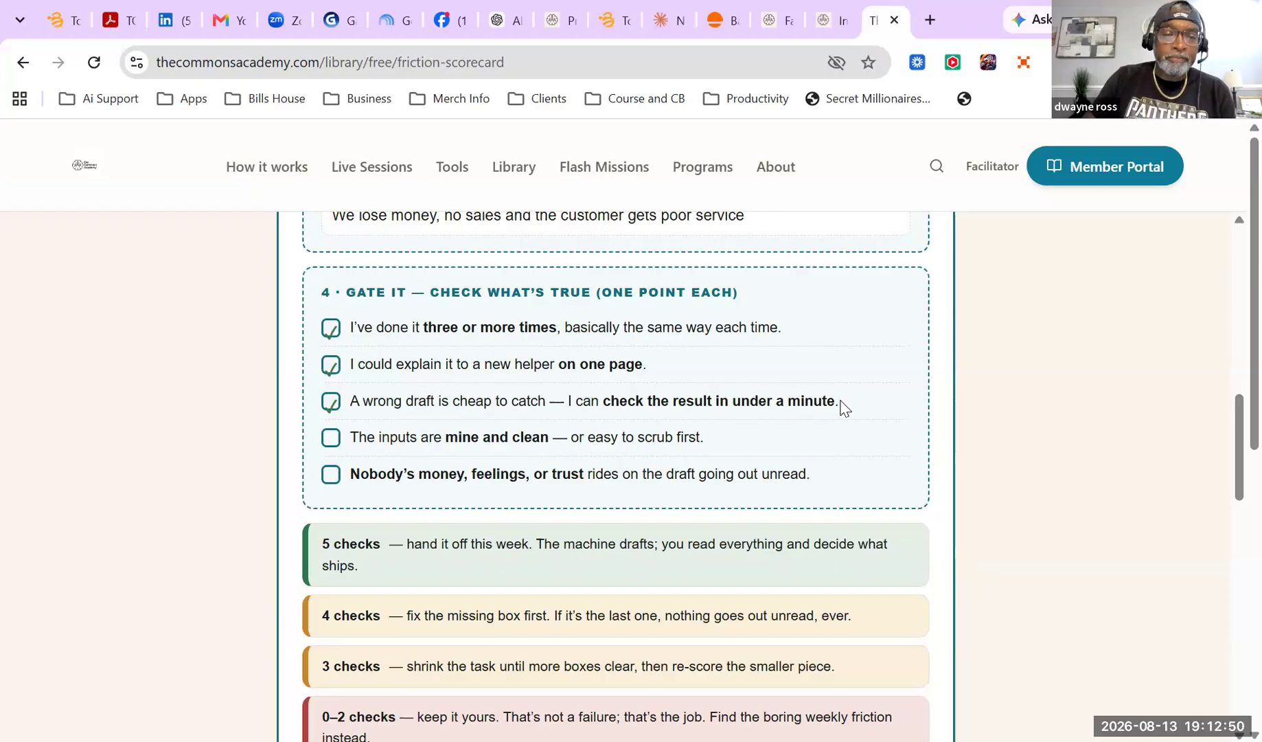
scroll(746, 389, "down", 5)
scroll(417, 417, "up", 2)
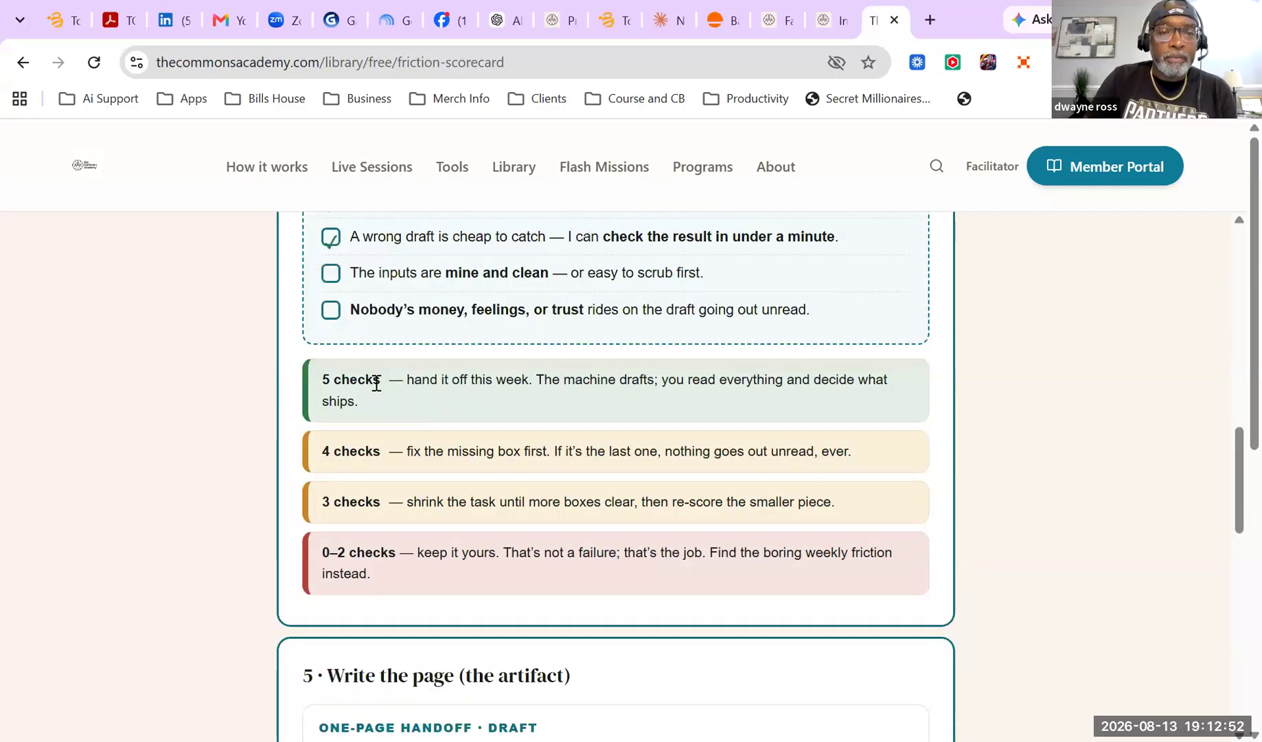
scroll(333, 397, "up", 2)
left_click(333, 403)
left_click(522, 404)
Compare the checked gate statements with the scoring guidance for 5, 4, 3 and 0–2 checks
scroll(520, 406, "down", 2)
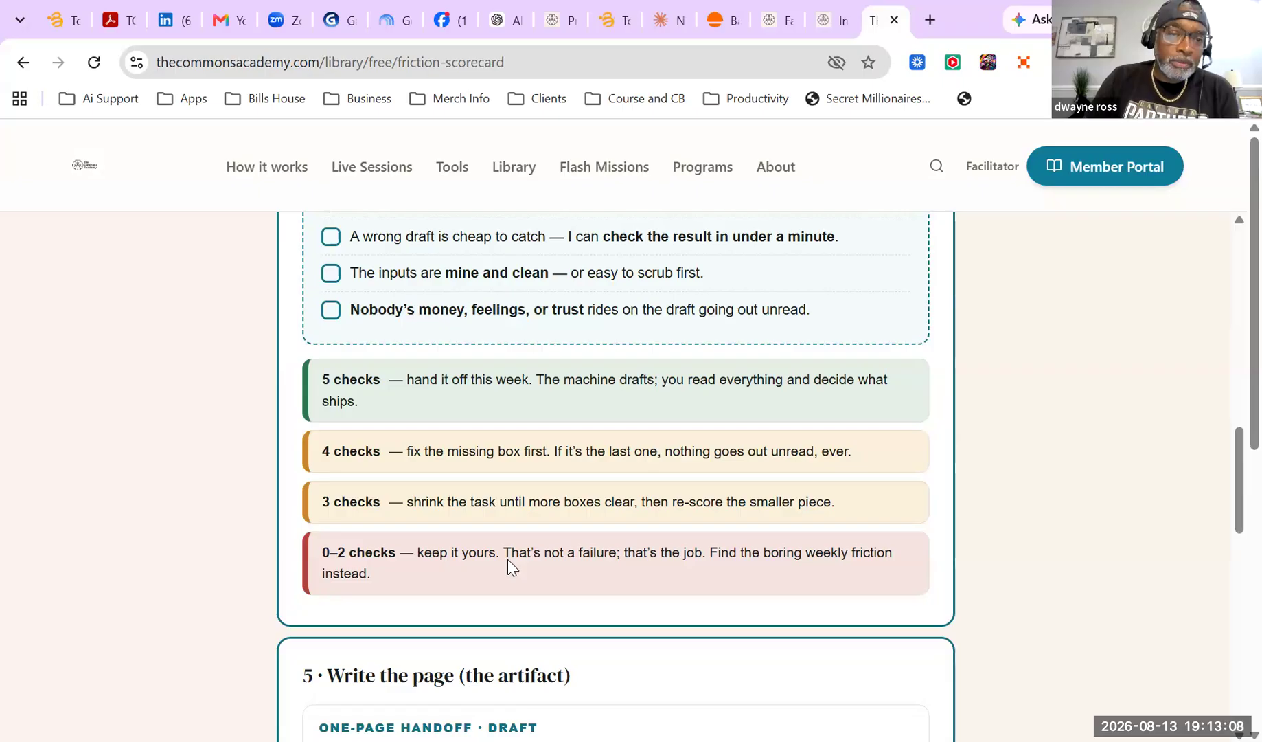
scroll(347, 457, "down", 1)
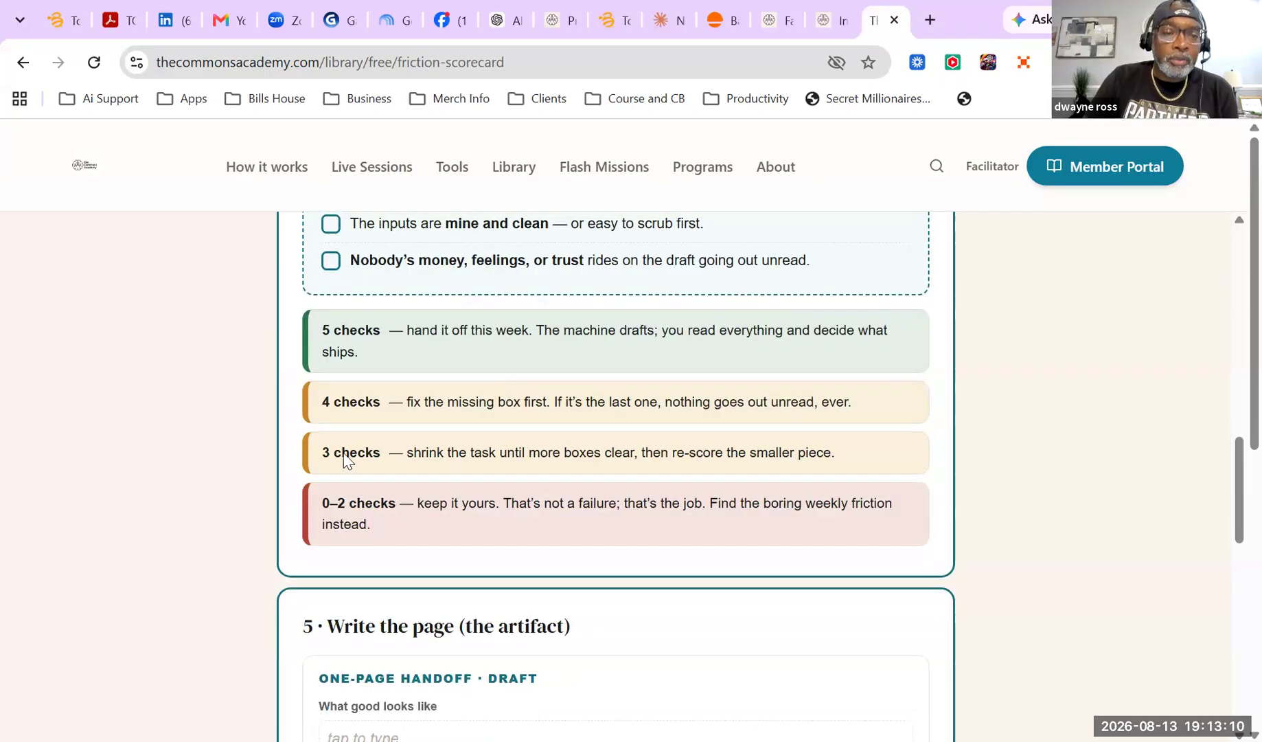
scroll(333, 543, "up", 3)
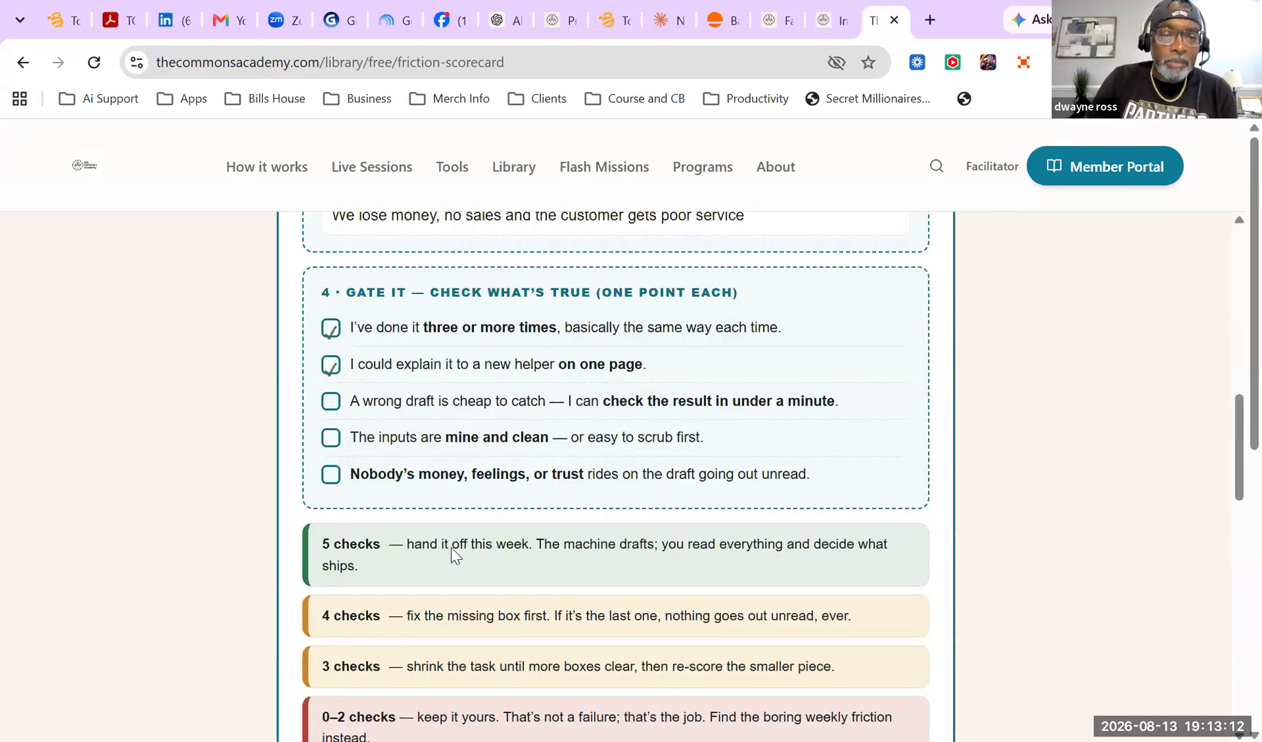
scroll(424, 558, "down", 3)
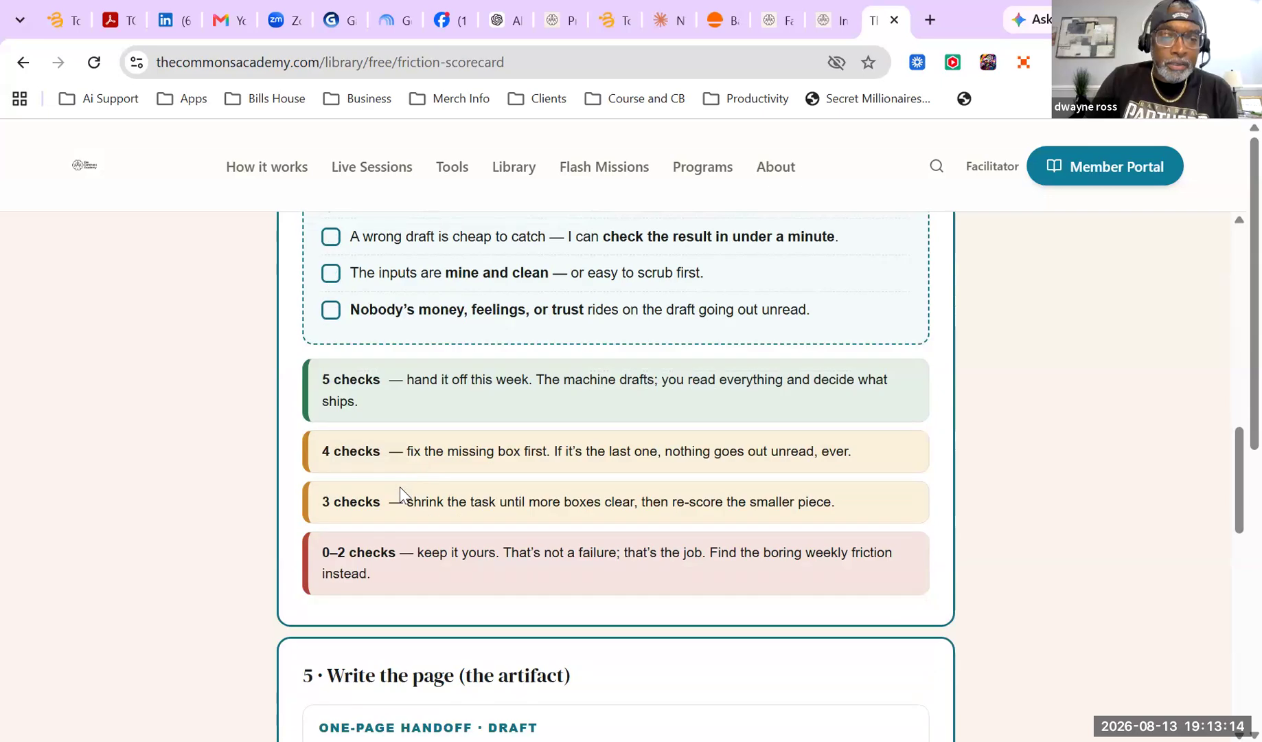
scroll(446, 547, "down", 1)
scroll(437, 515, "down", 2)
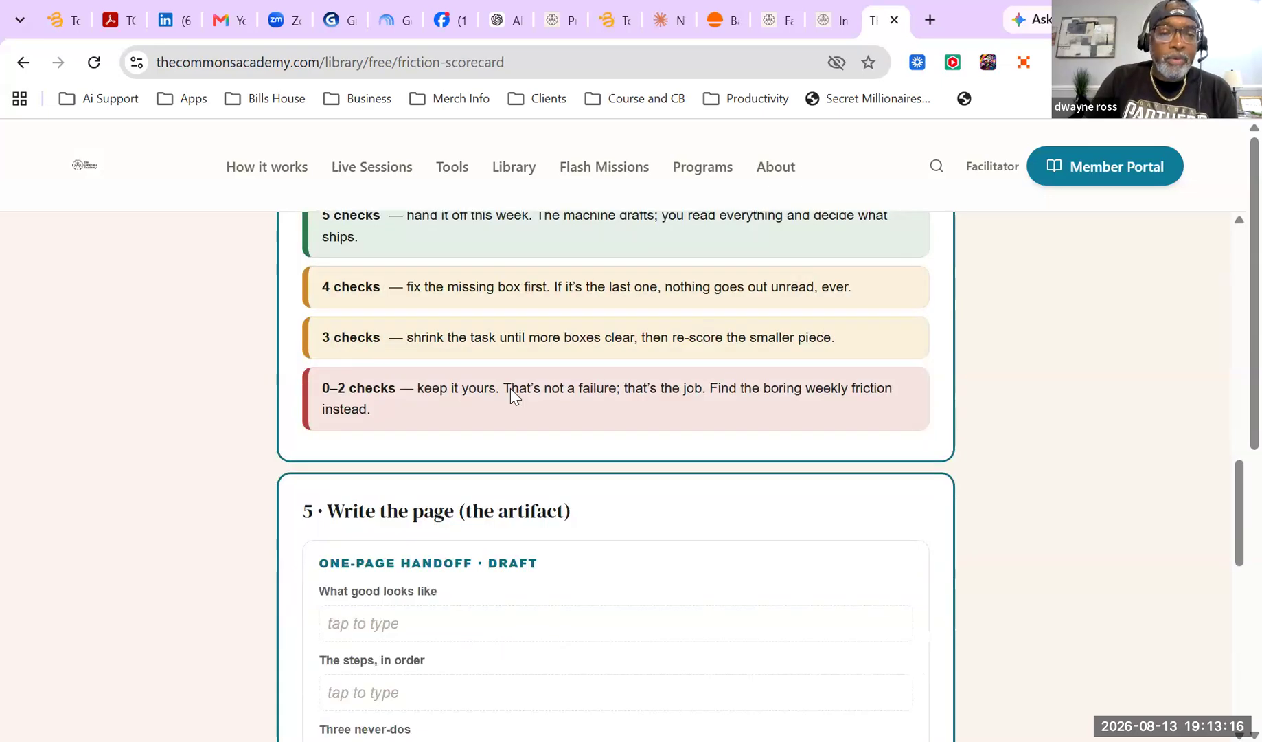
Enter "Clear asctionalble informaiton" under What good looks like in the one-page handoff draft
scroll(384, 412, "down", 3)
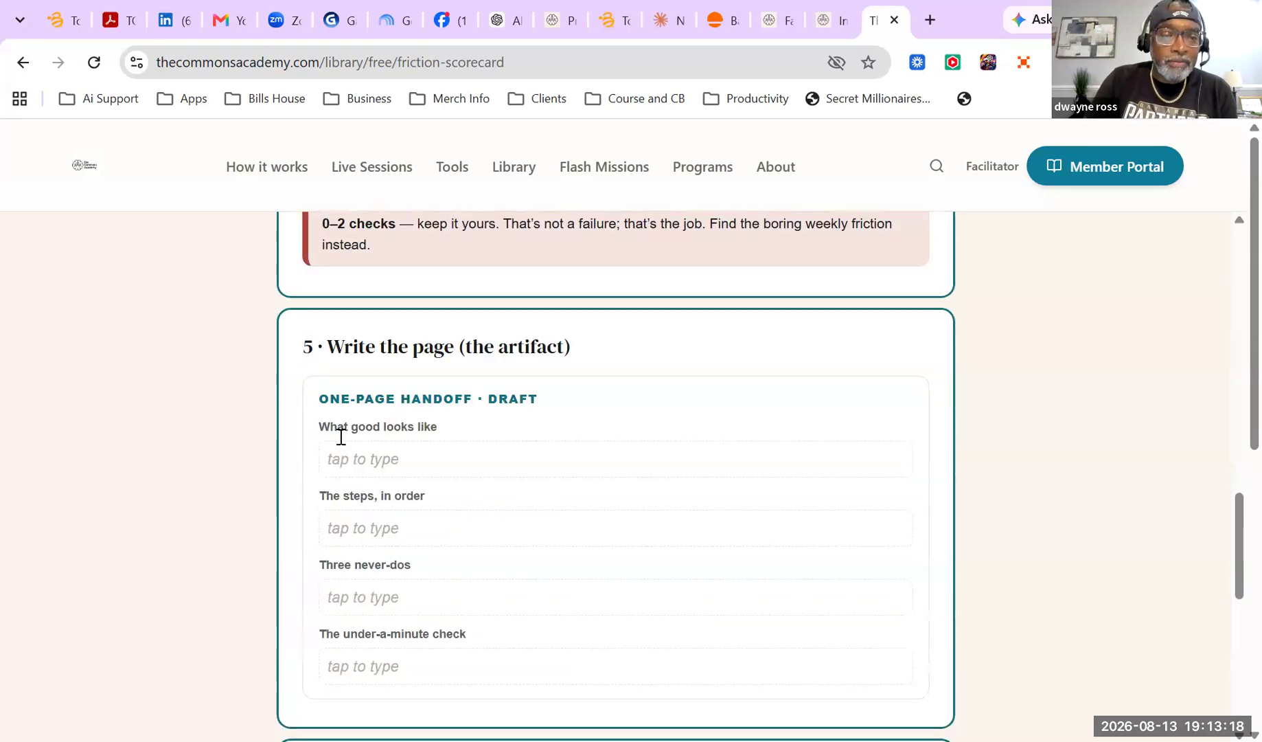
left_click(403, 459)
type("Cle")
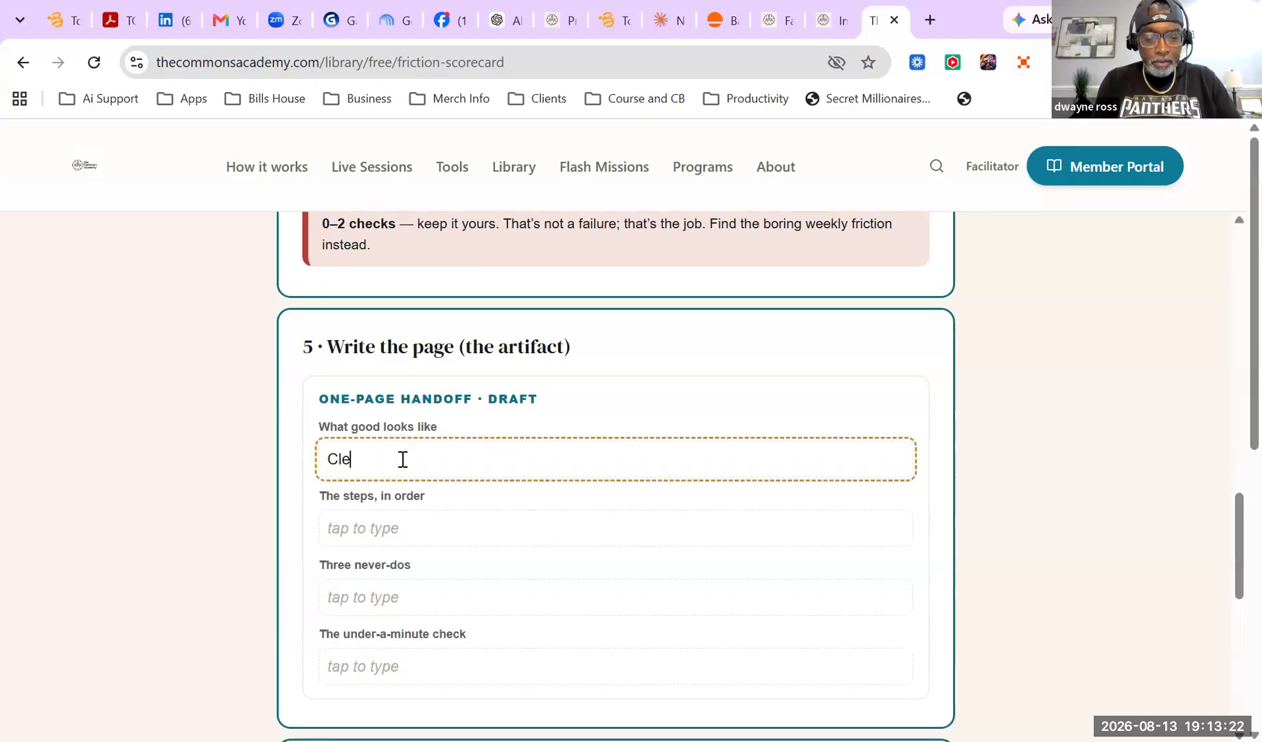
type("ar asctionalble ")
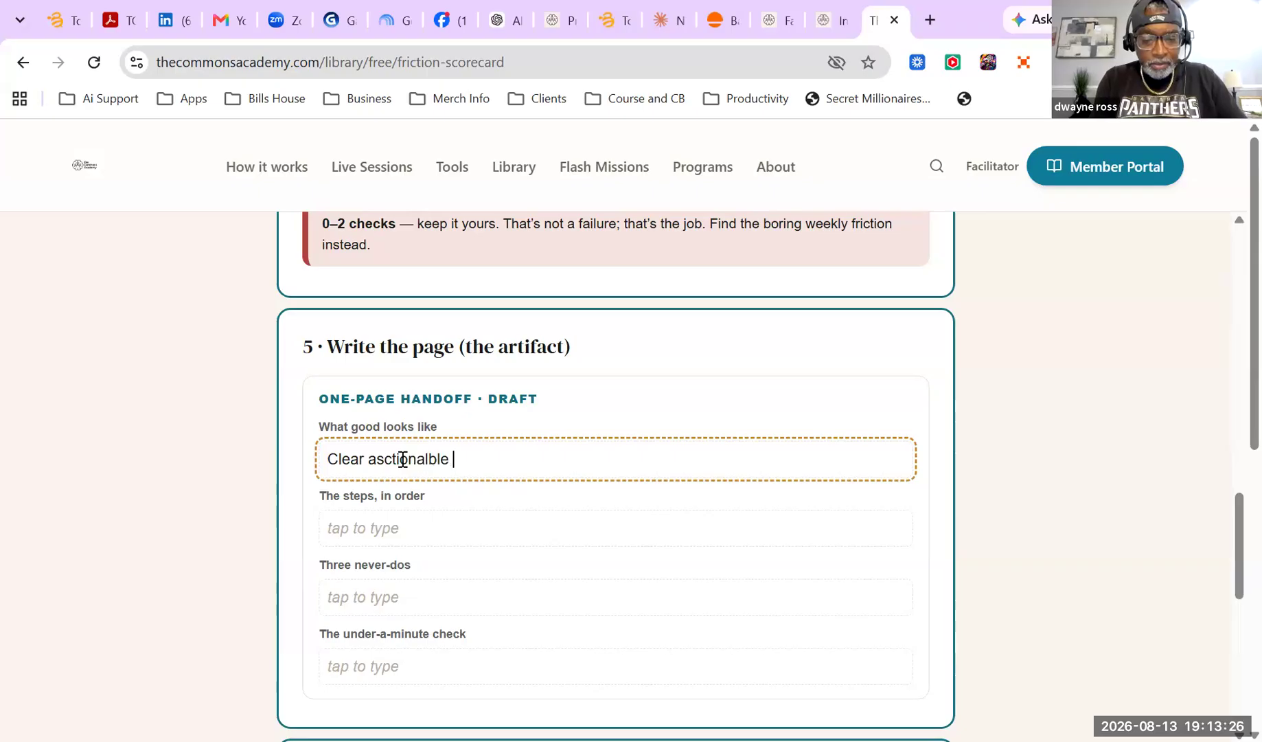
type("informaiton")
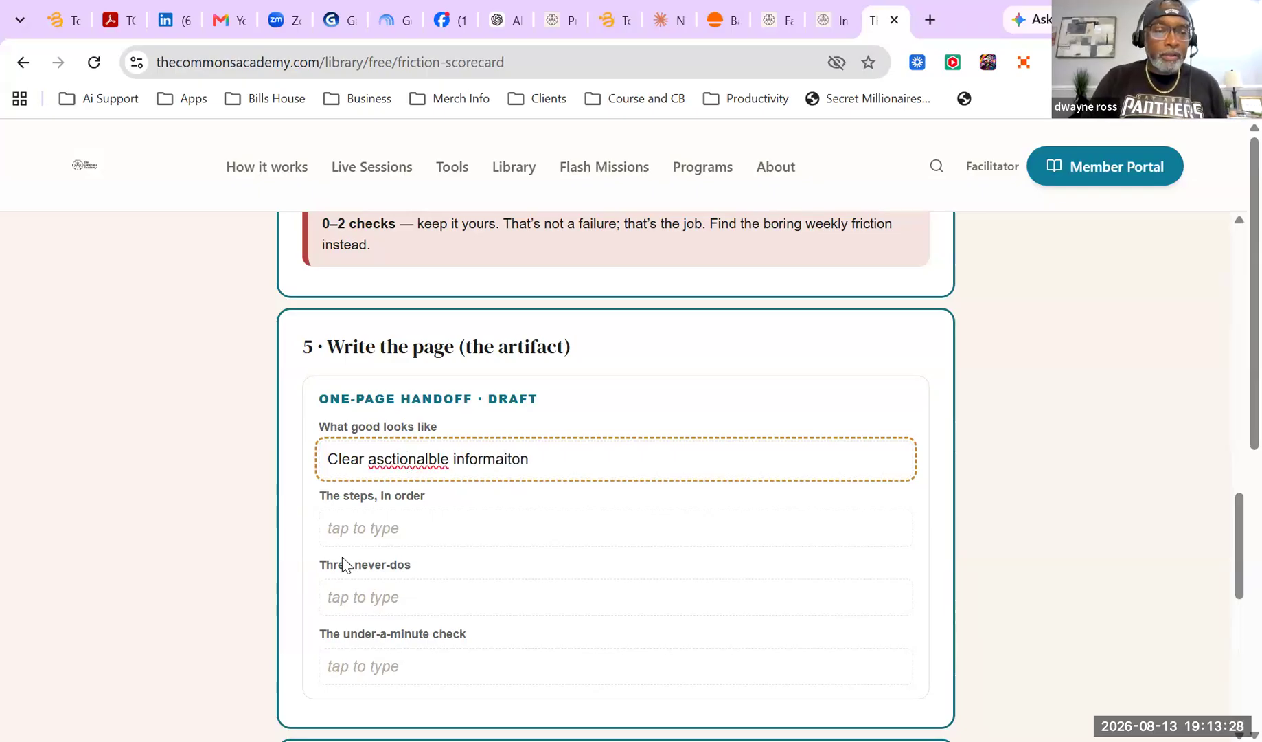
Fill in the handoff draft's ordered steps with Draft and its three never-dos with Review
left_click(369, 533)
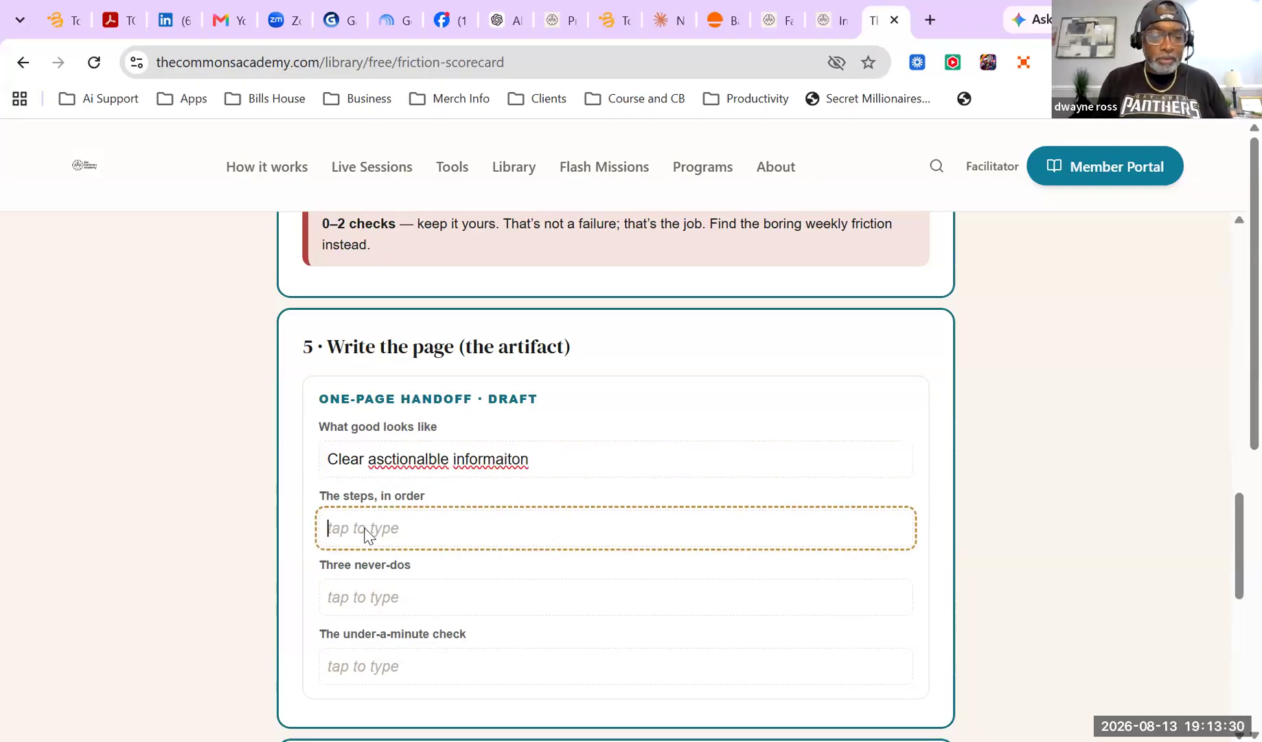
type("Draft")
left_click(366, 602)
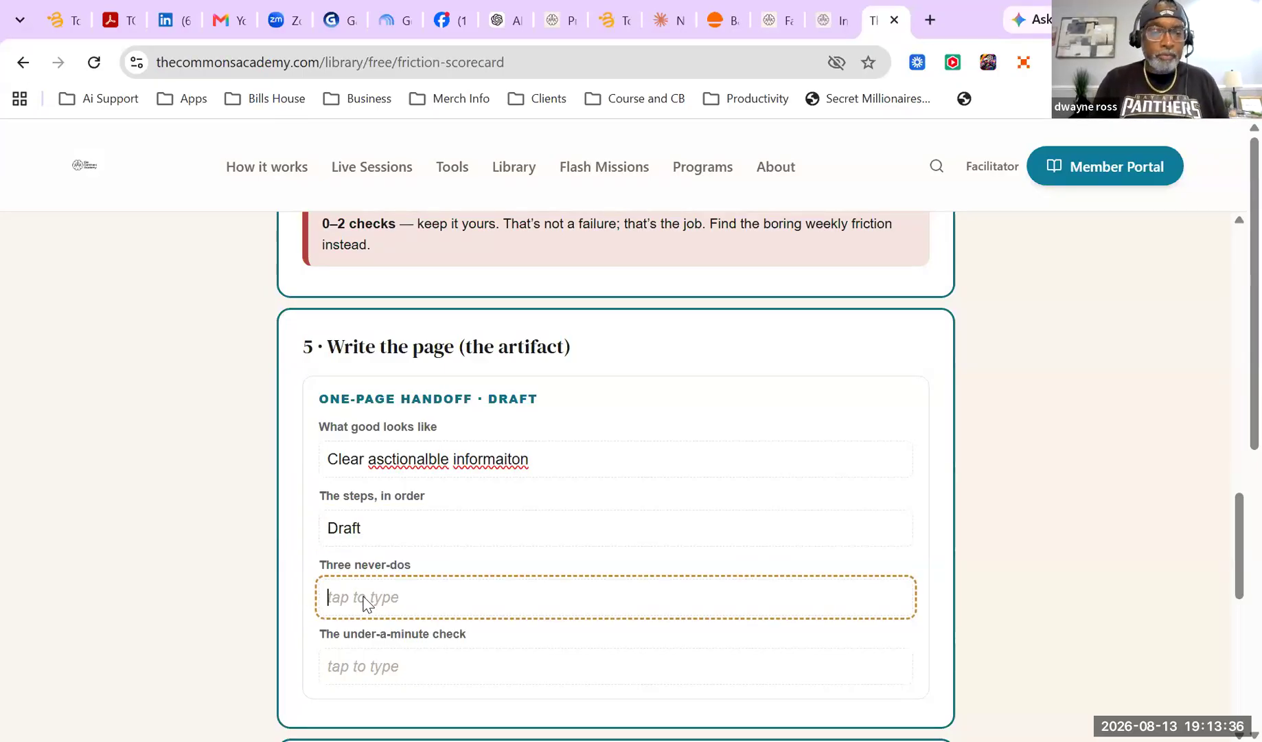
type("Review")
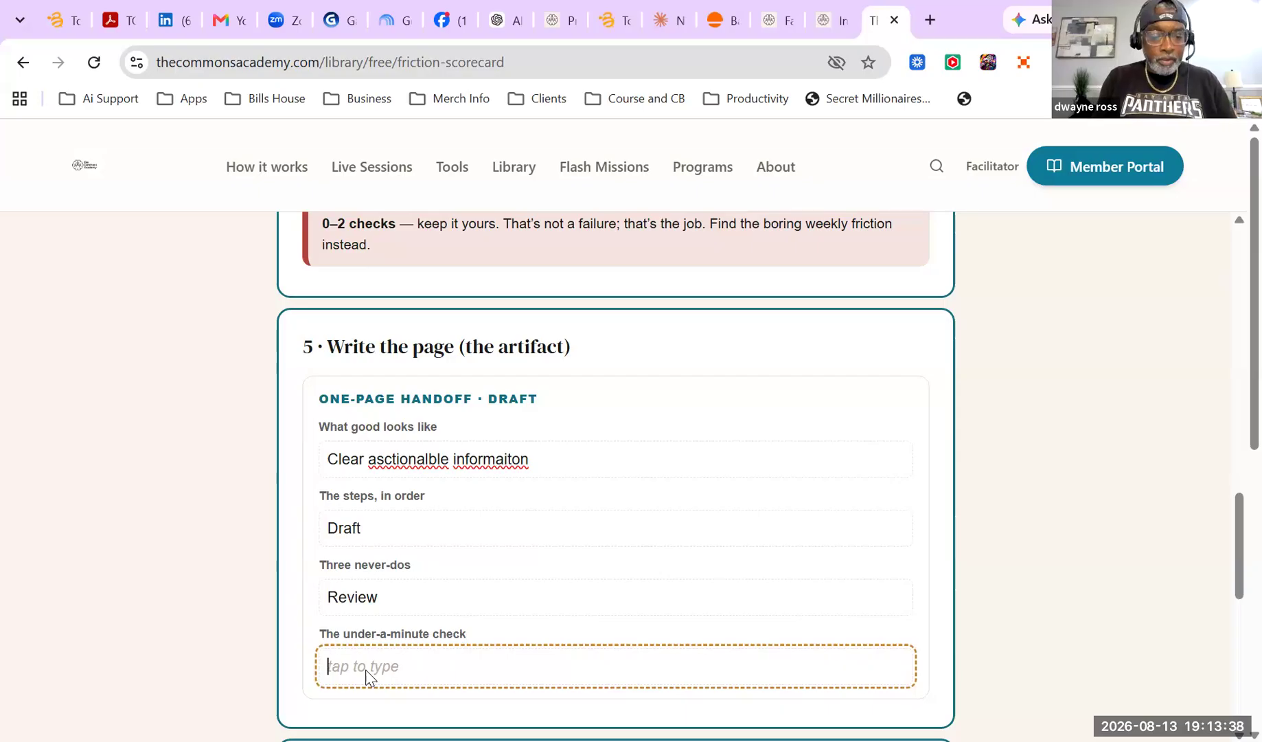
Describe the under-a-minute check as "Review again and send for final approval"
type("Review again ")
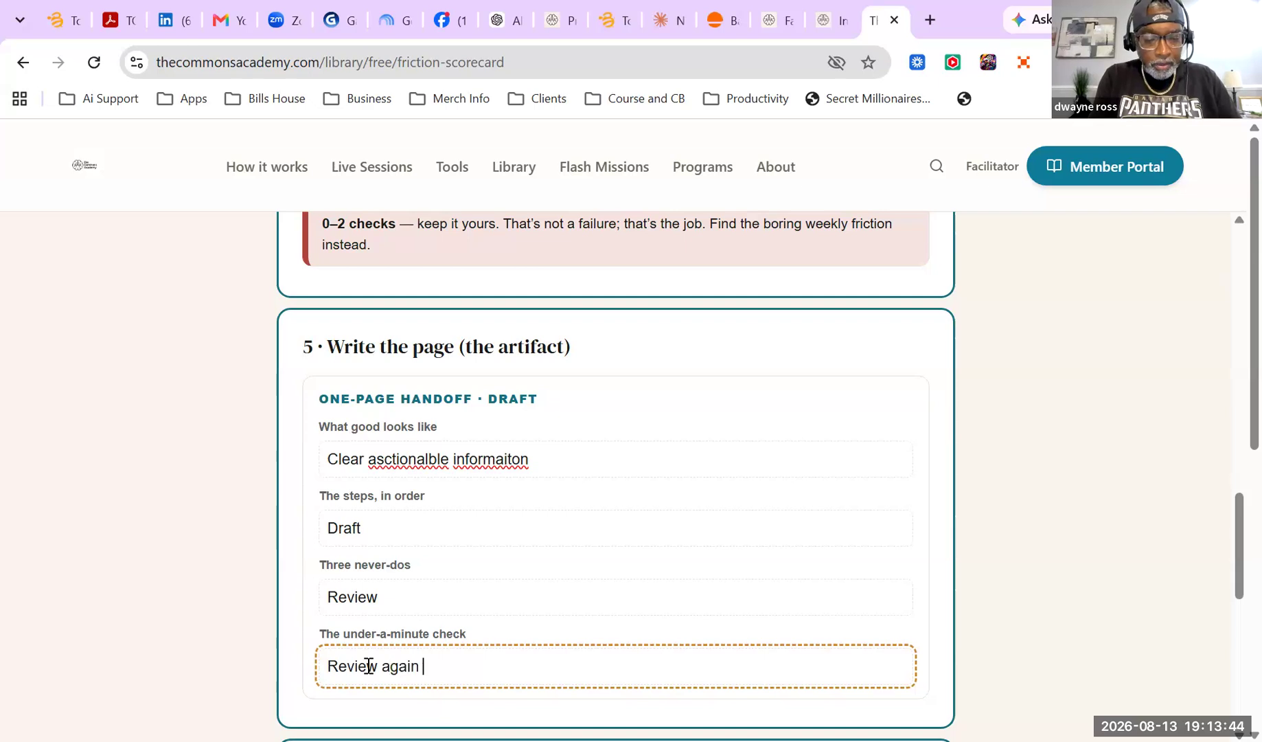
type("and se")
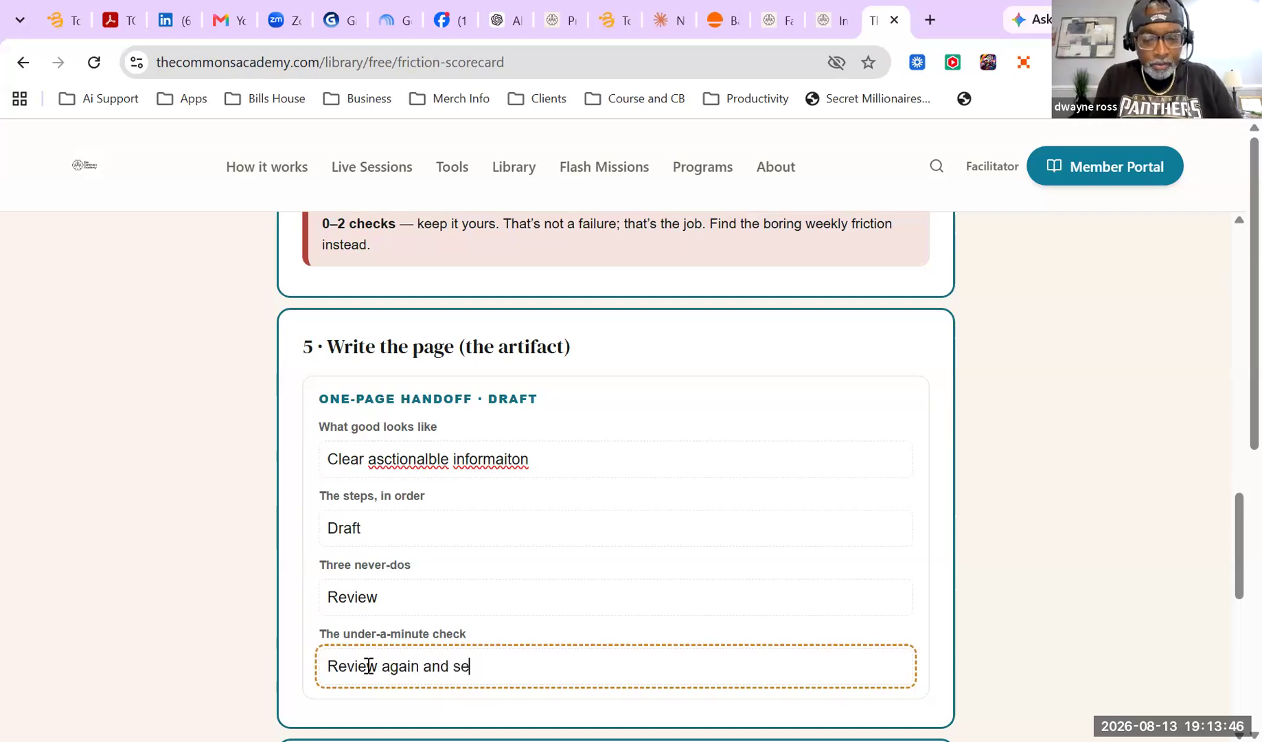
type("nd for final ")
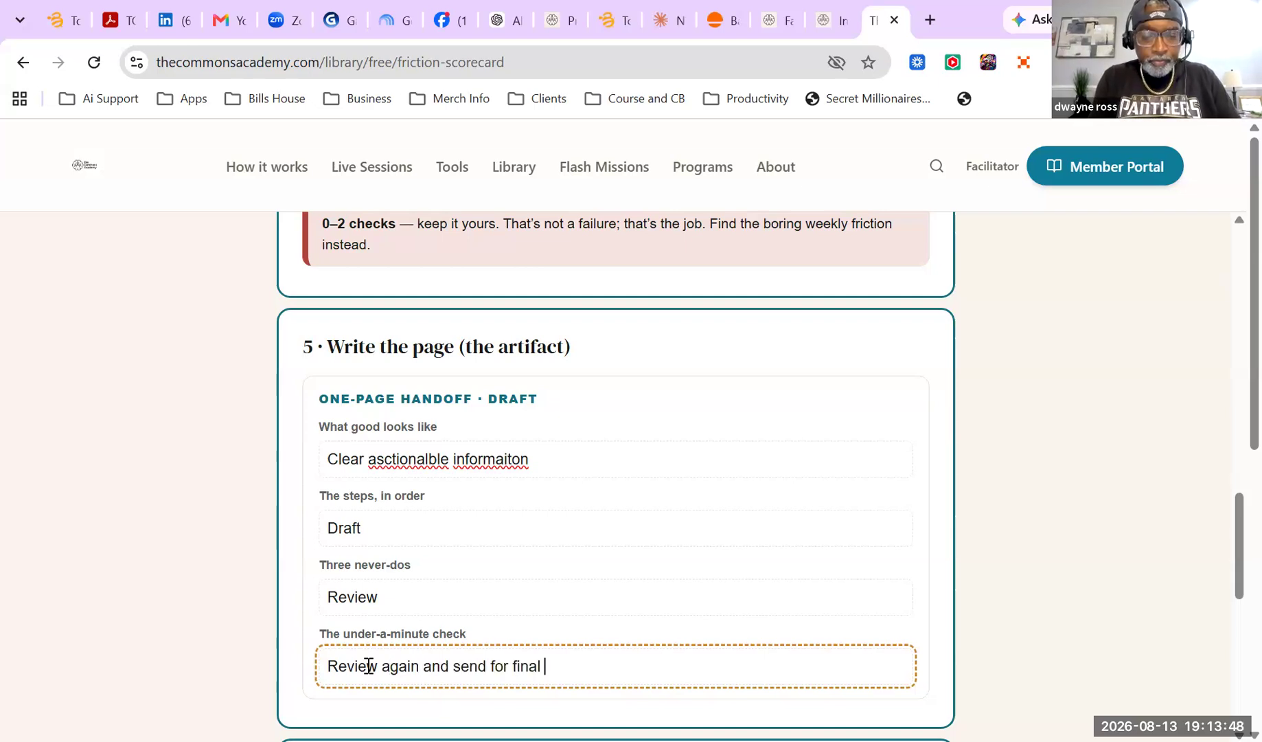
type("approval")
Set the time for reading every output in section 6, Install the check, to 7 am daily
scroll(479, 646, "down", 3)
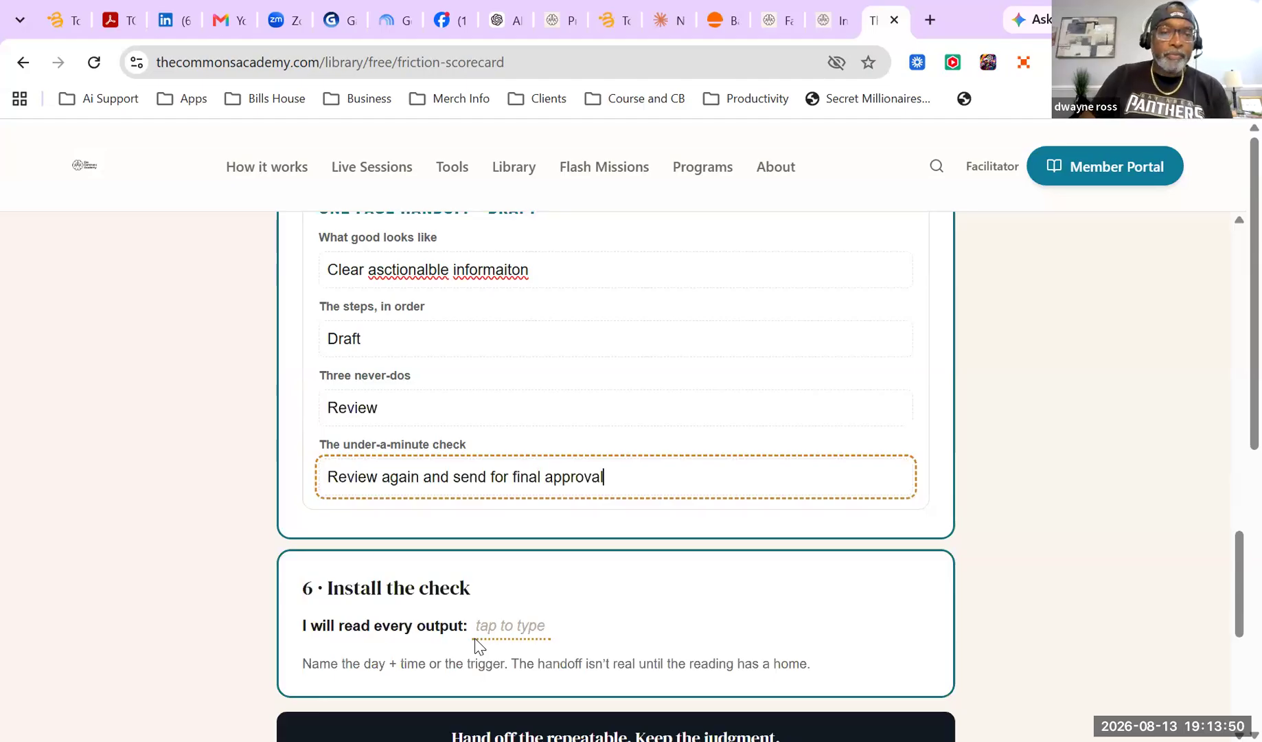
scroll(398, 296, "down", 2)
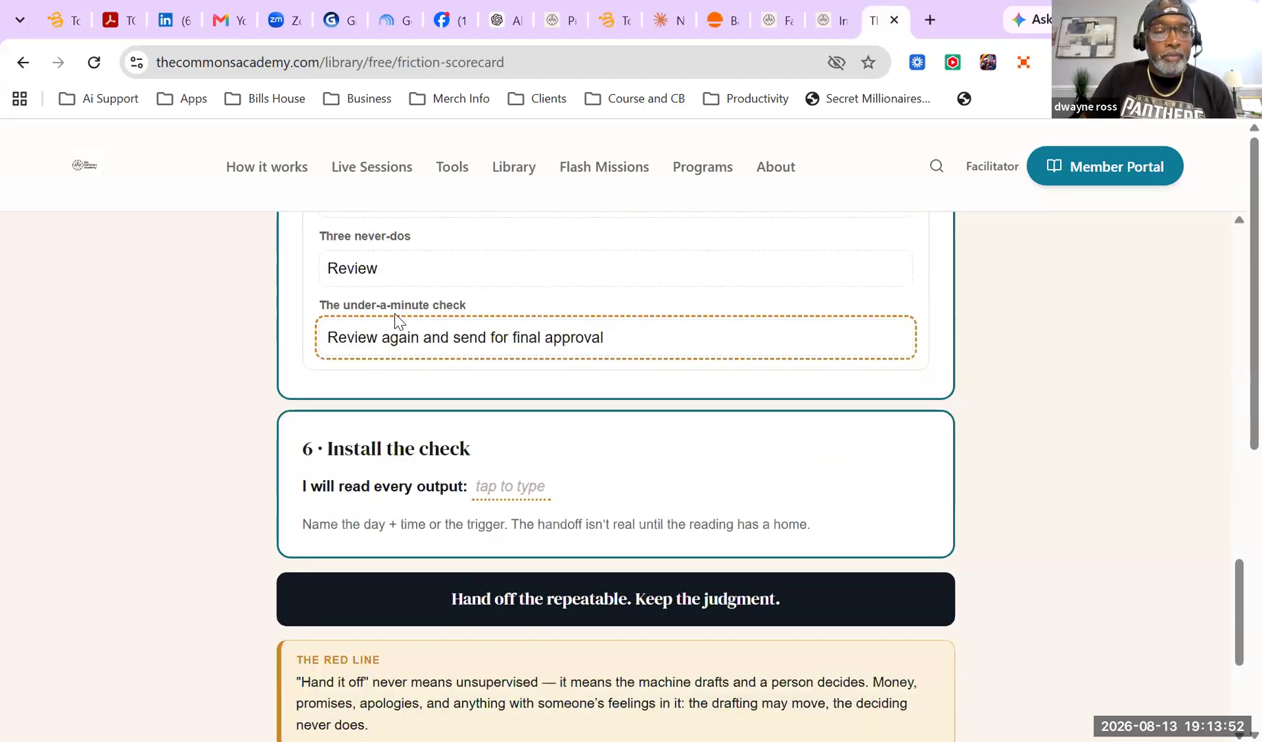
left_click(503, 489)
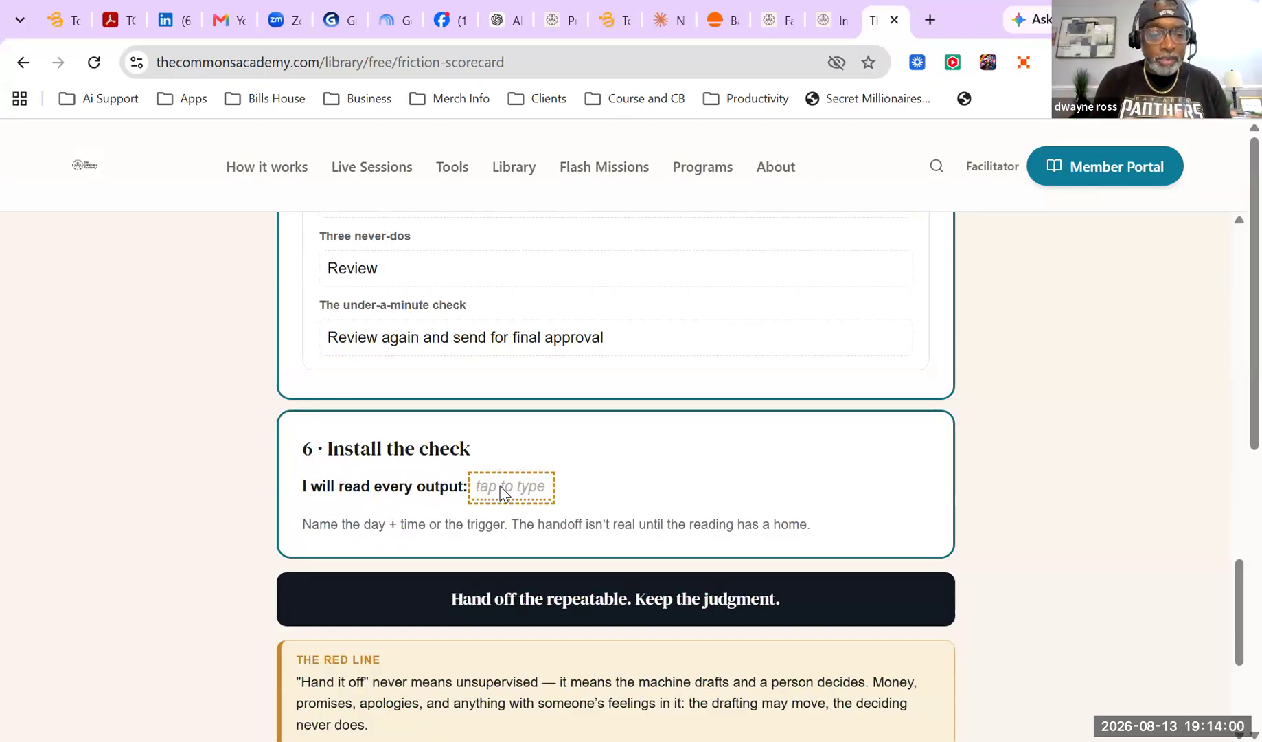
type("7 am")
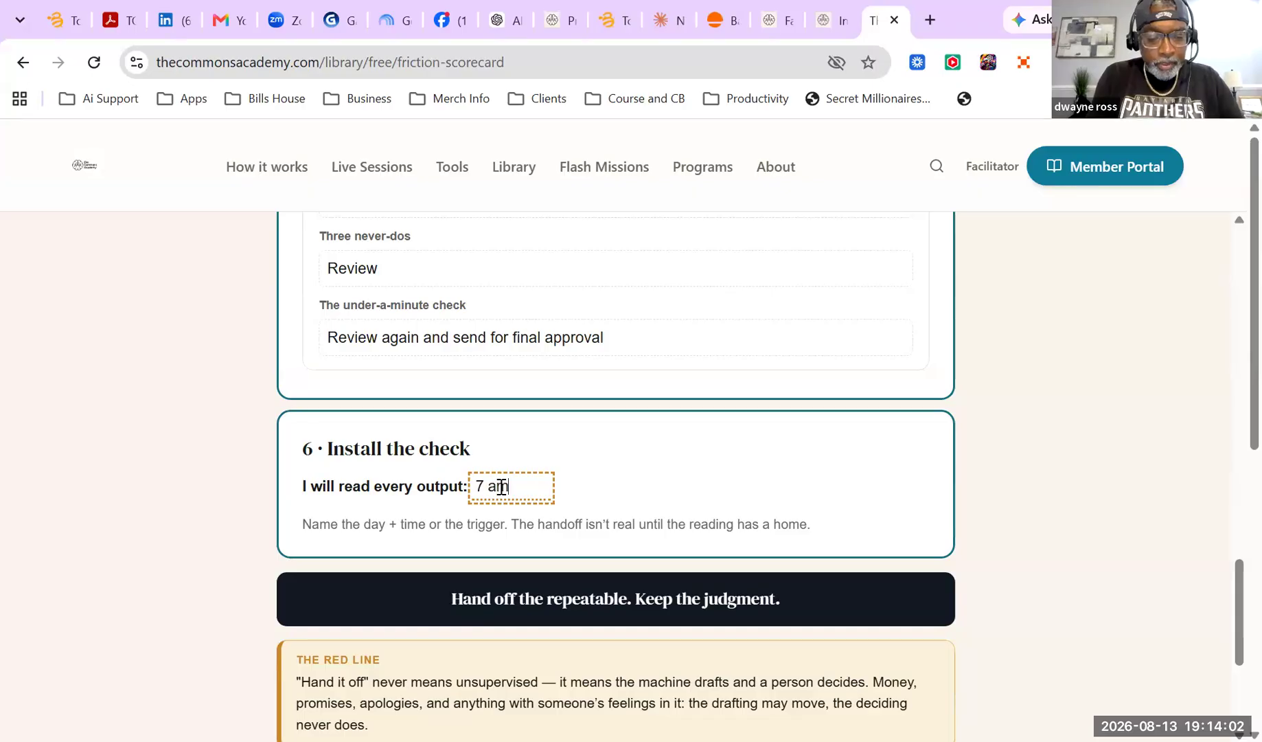
type(" daily")
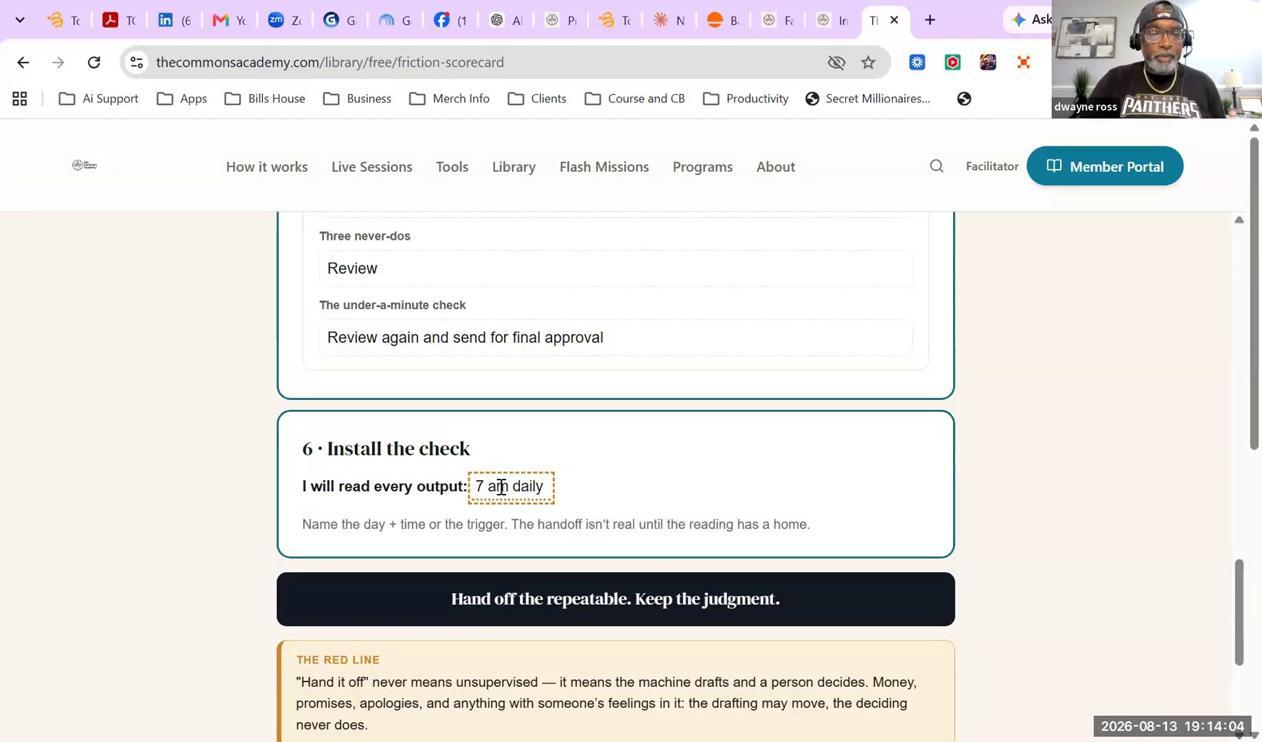
Preview the completed scorecard for printing, check all its pages, and close the preview without saving
scroll(502, 486, "down", 3)
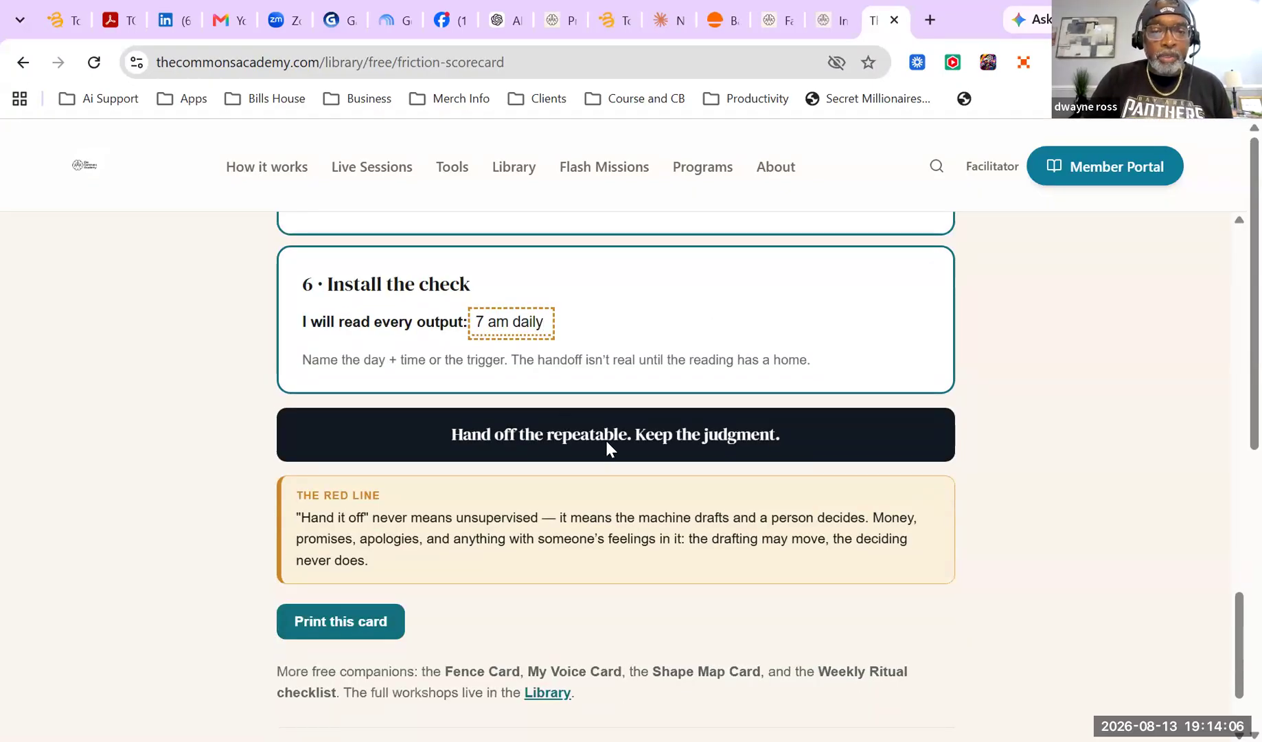
left_click(355, 628)
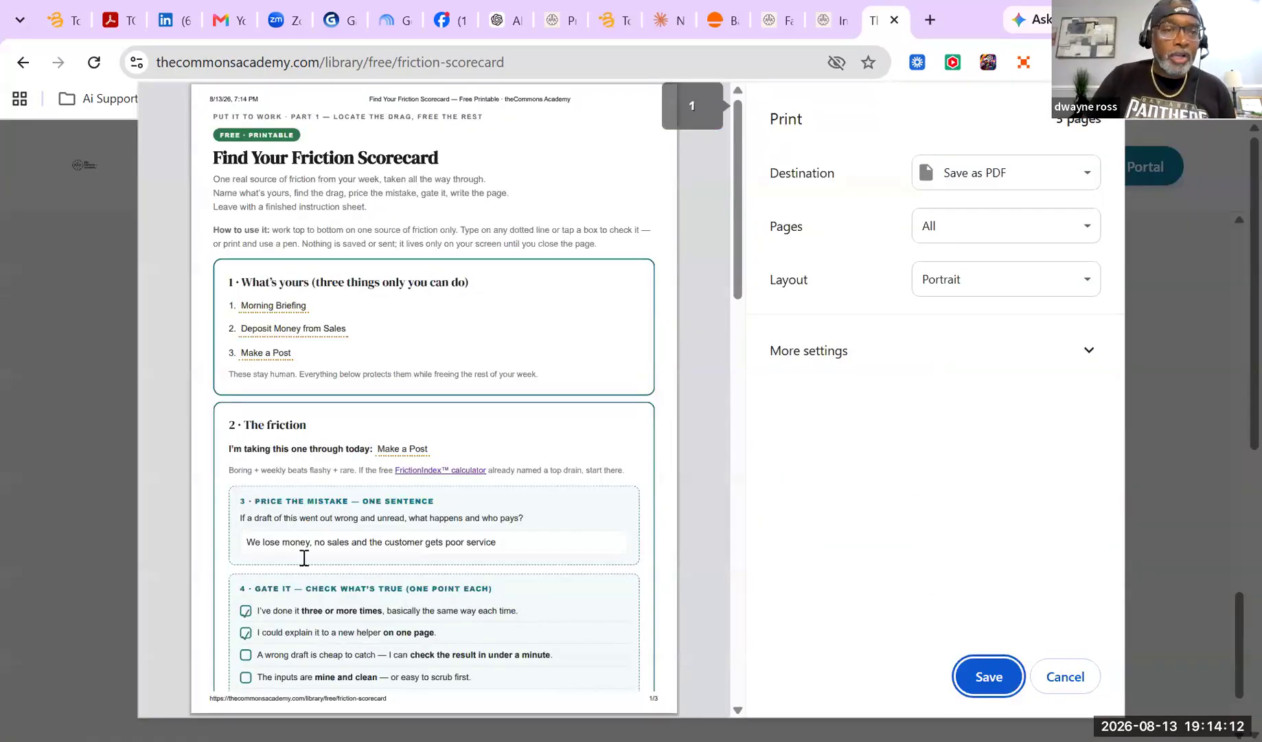
scroll(349, 335, "down", 5)
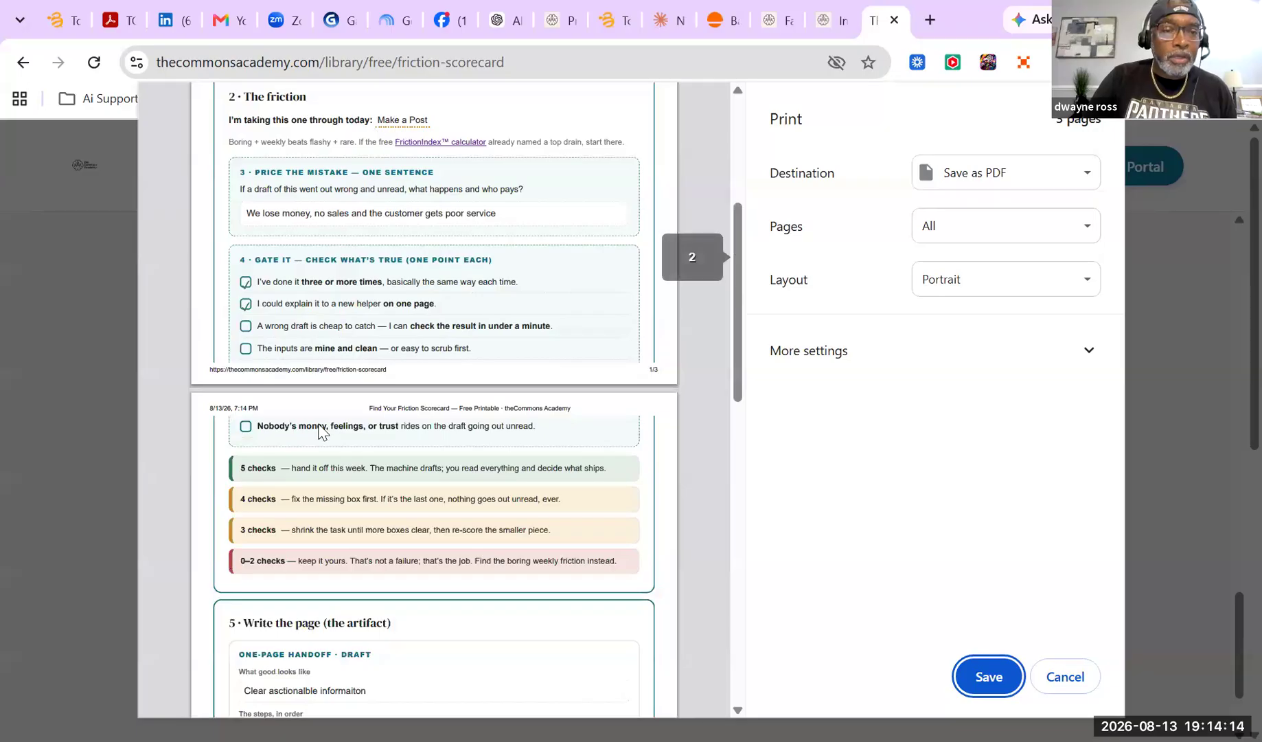
scroll(340, 447, "down", 2)
scroll(329, 364, "down", 2)
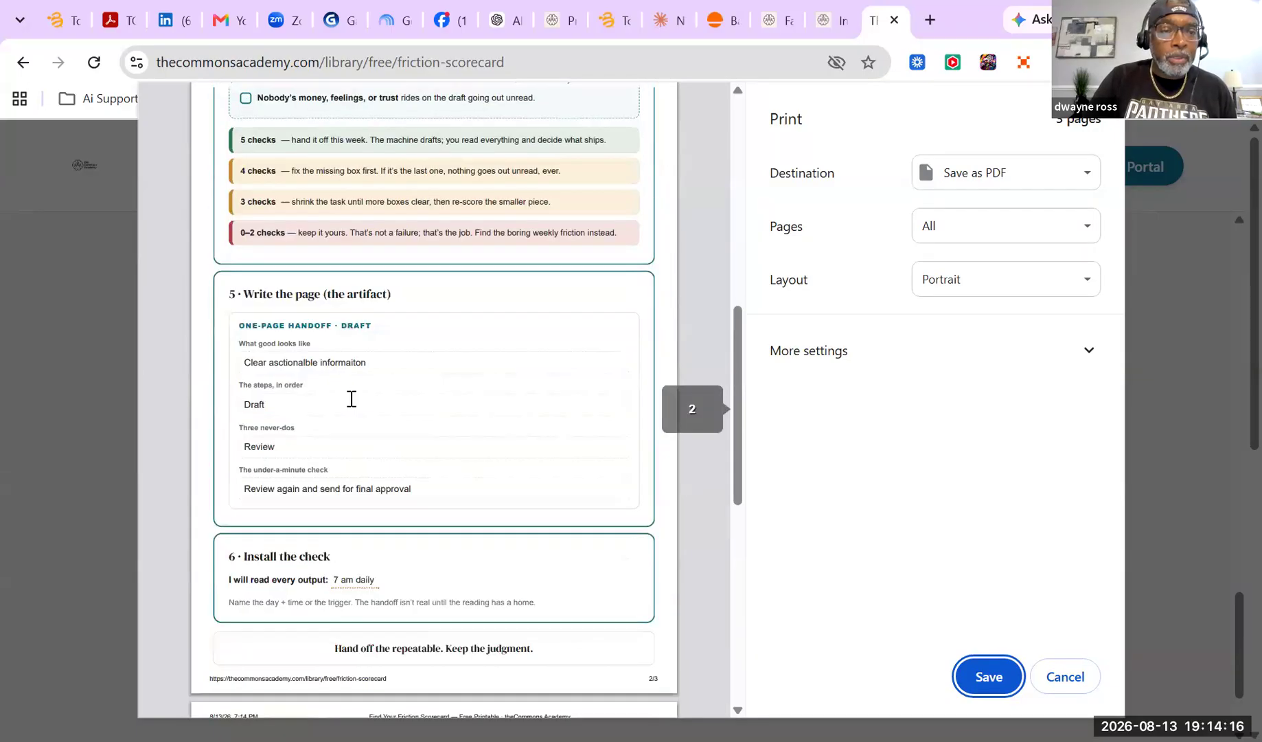
scroll(343, 391, "down", 5)
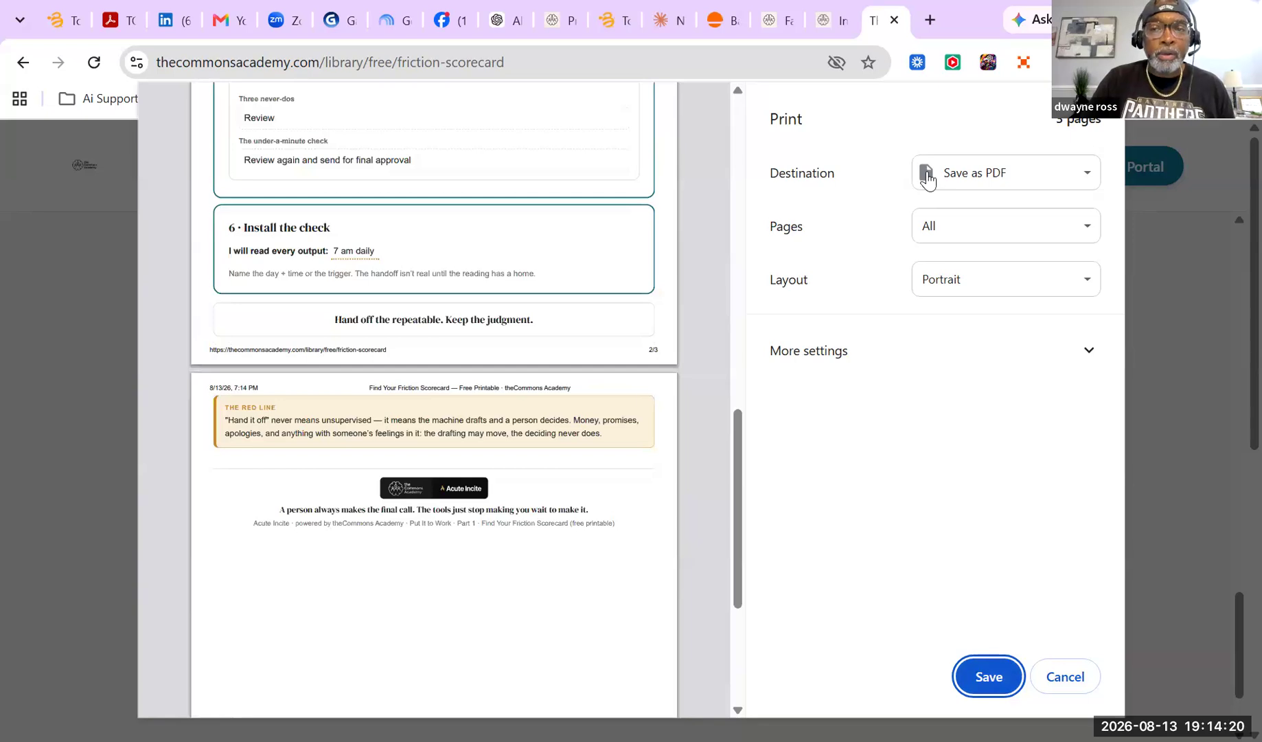
scroll(702, 378, "up", 15)
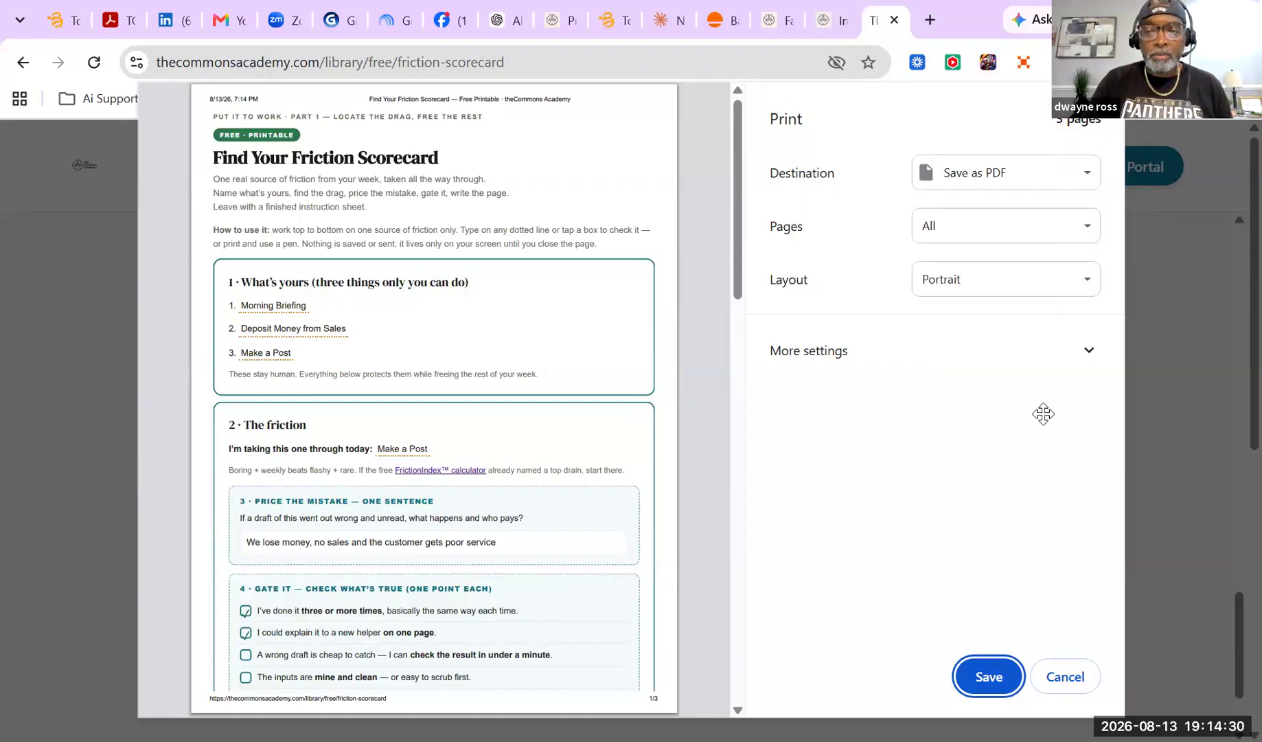
left_click(1065, 677)
Look back over the filled-in scorecard from its heading through the friction section
scroll(565, 536, "up", 1)
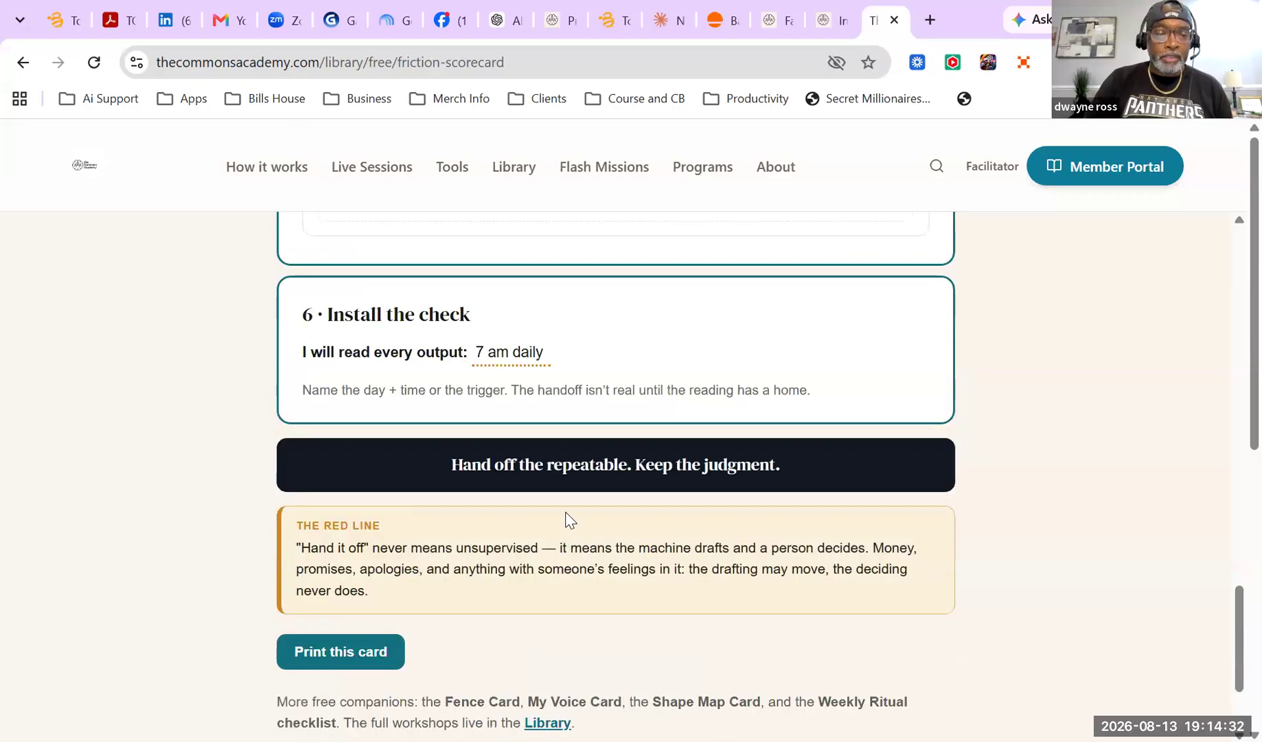
scroll(568, 519, "down", 3)
scroll(561, 530, "up", 10)
scroll(562, 531, "up", 15)
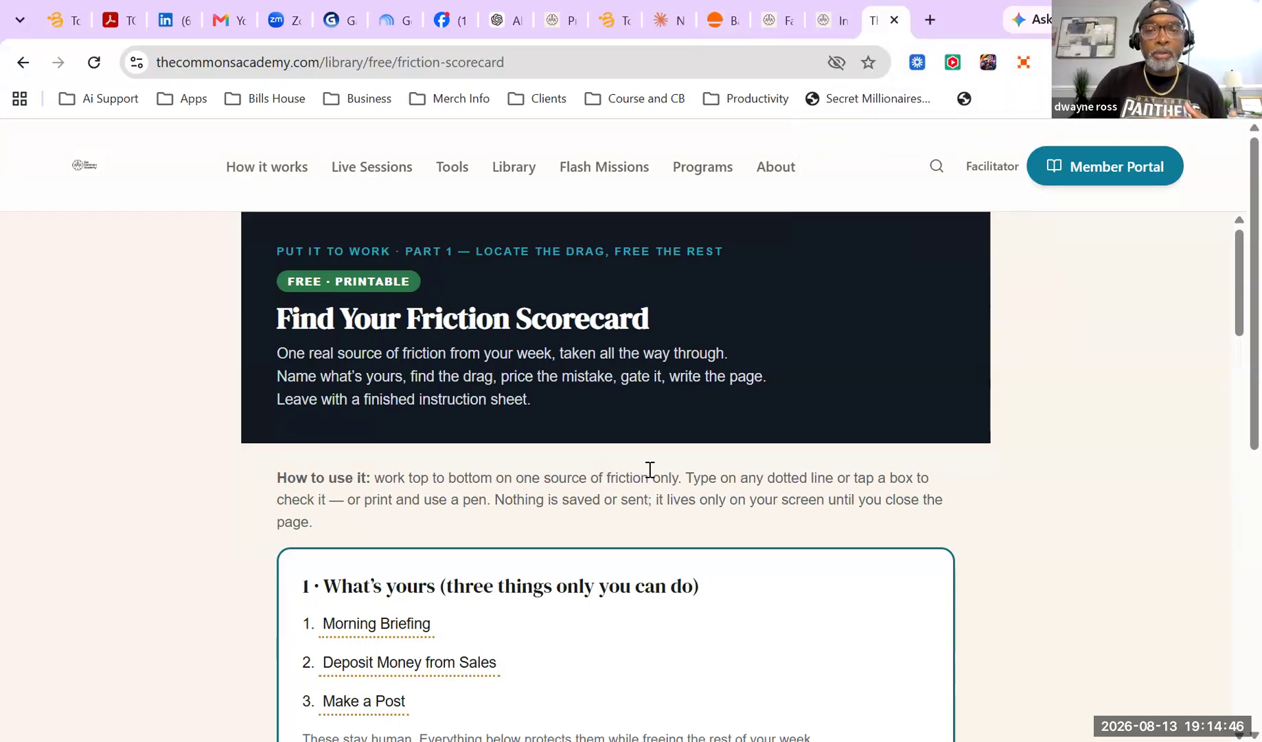
scroll(648, 470, "down", 5)
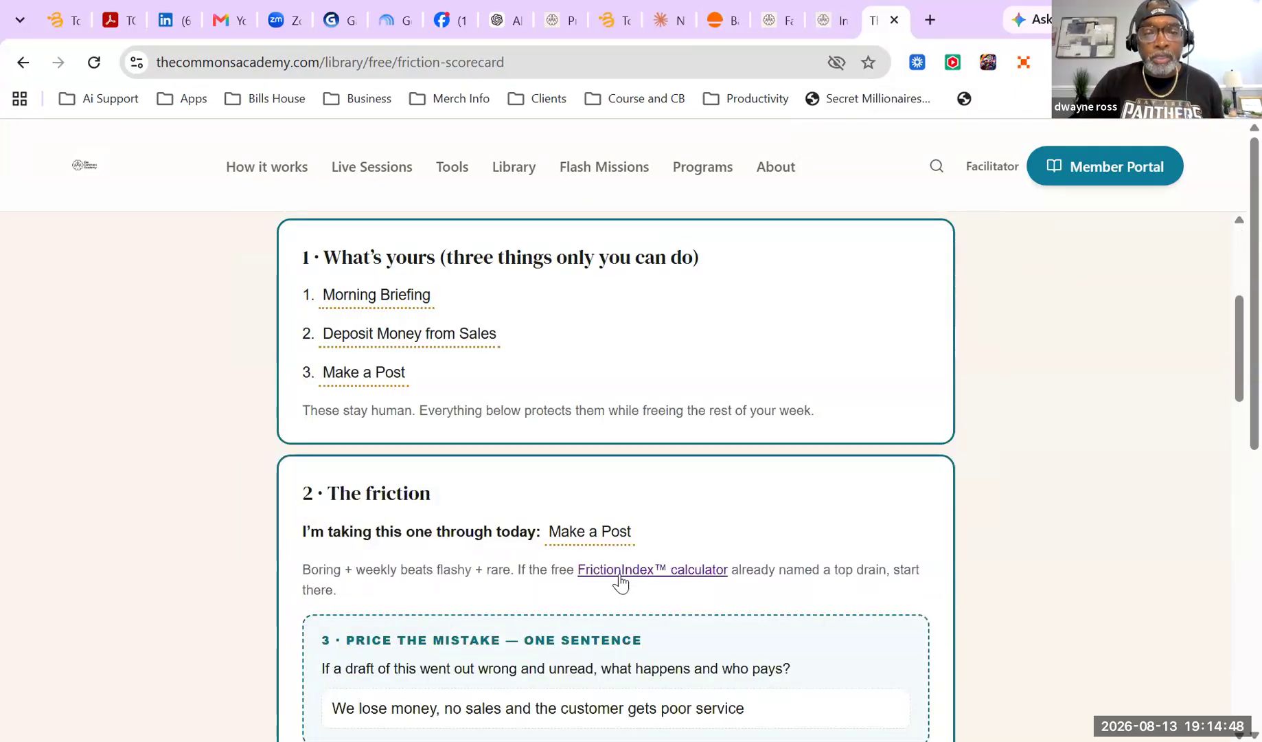
scroll(692, 579, "up", 4)
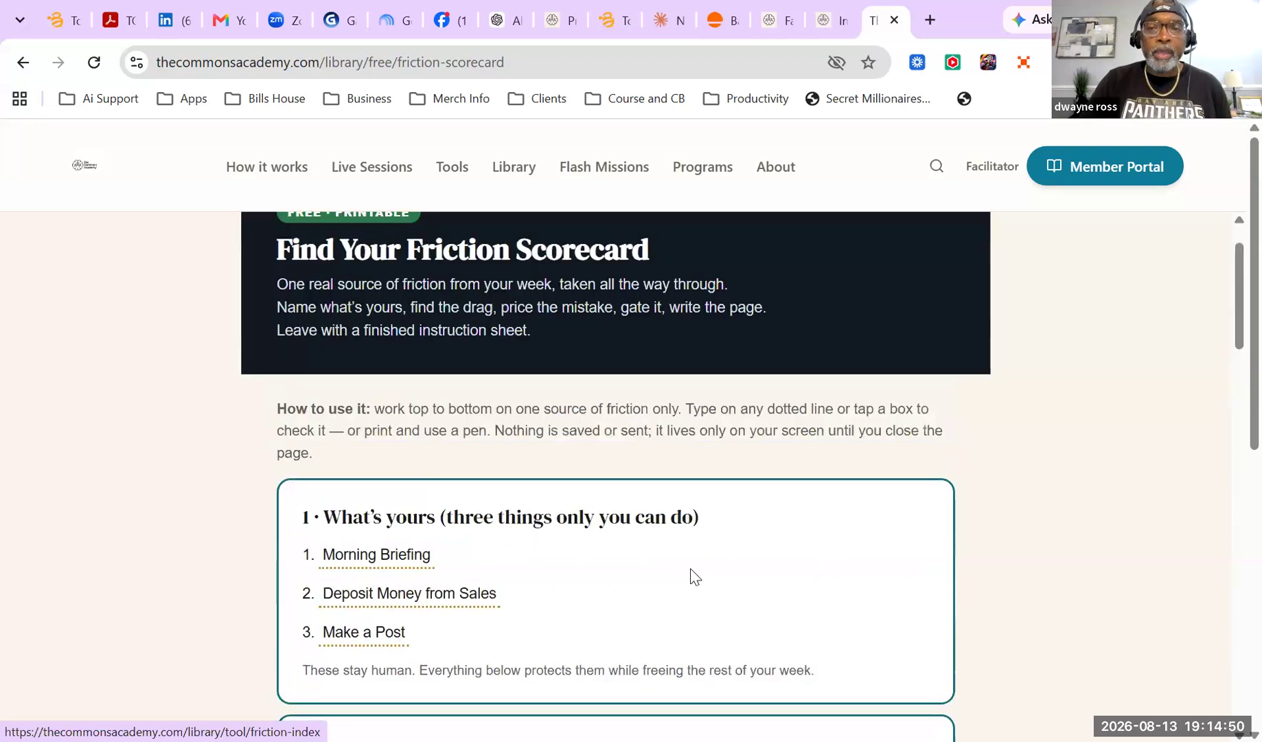
scroll(692, 579, "up", 1)
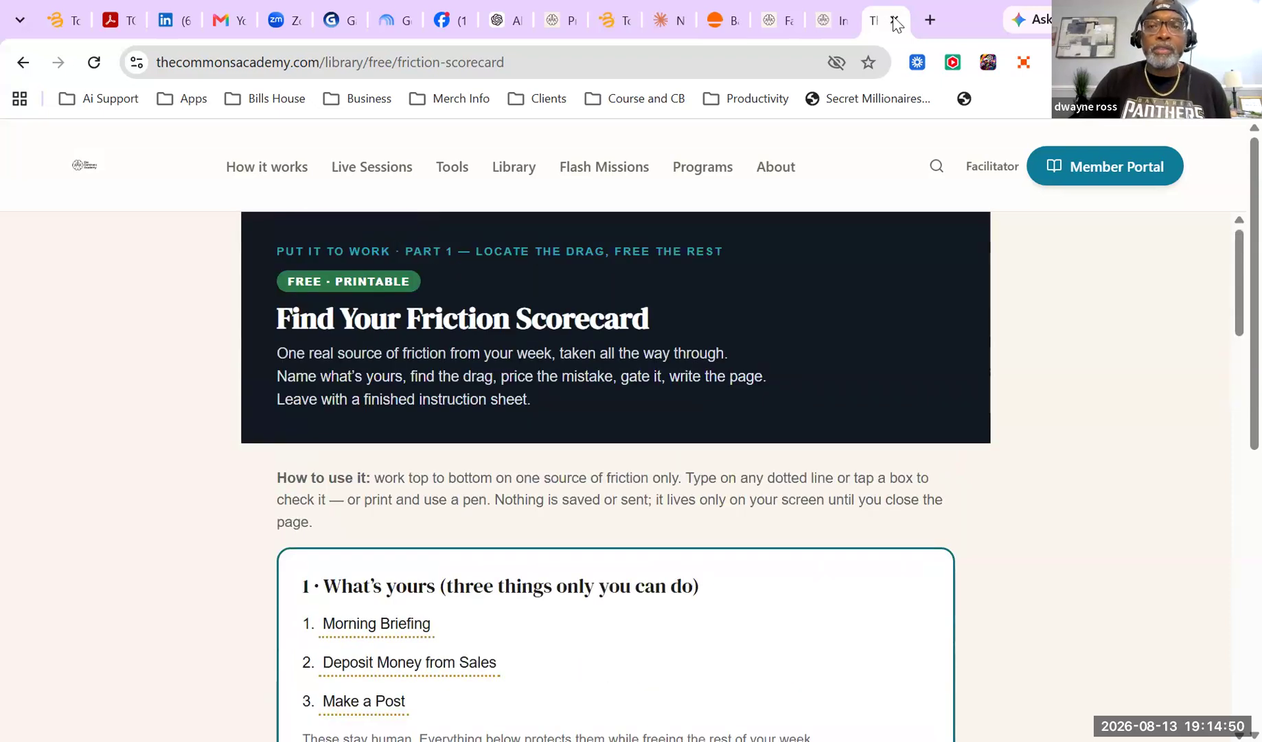
Close the Find Your Friction interactive session page and open the FrictionIndex calculator linked in section 2 of the scorecard
left_click(833, 20)
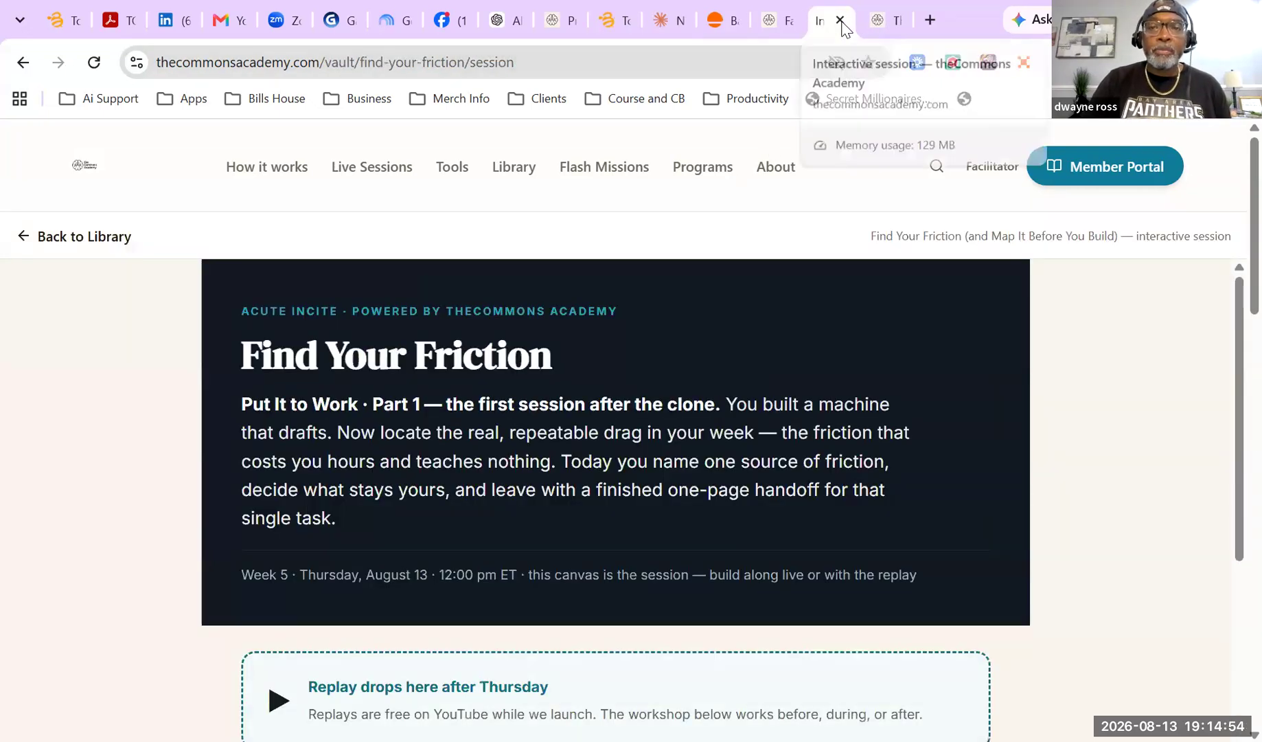
left_click(841, 22)
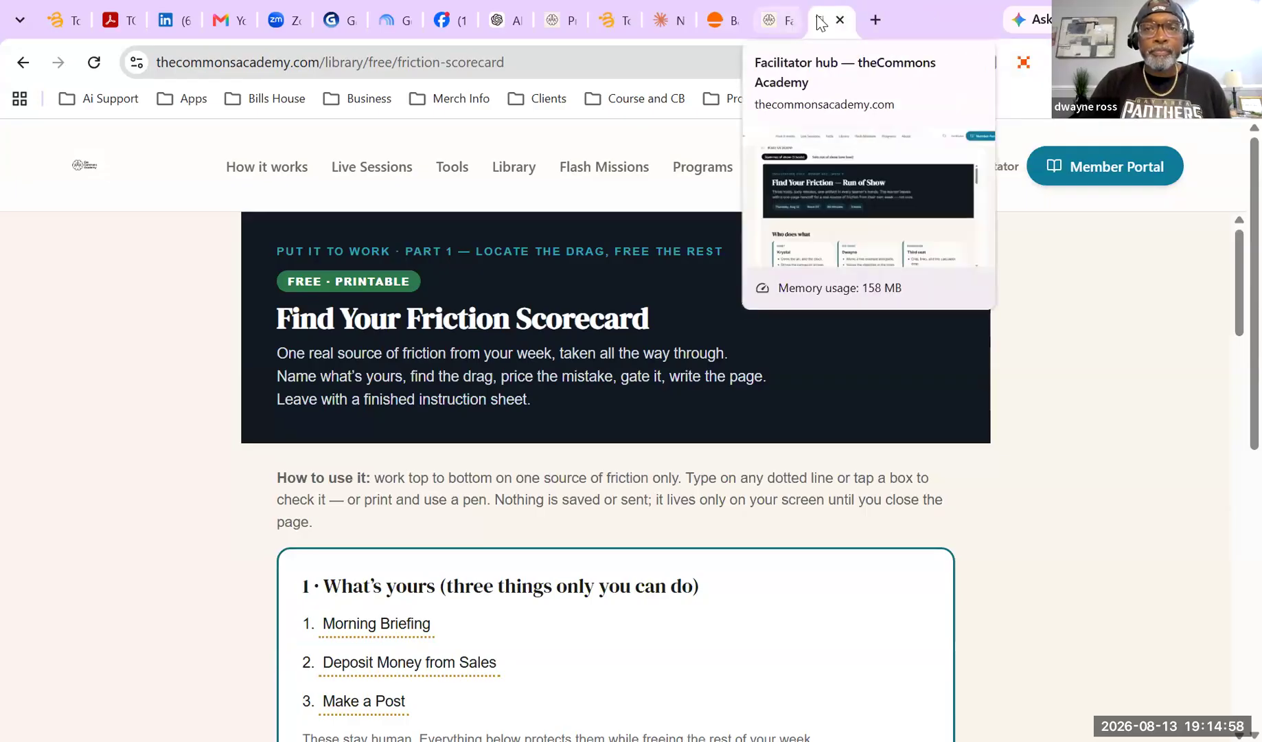
scroll(769, 496, "down", 7)
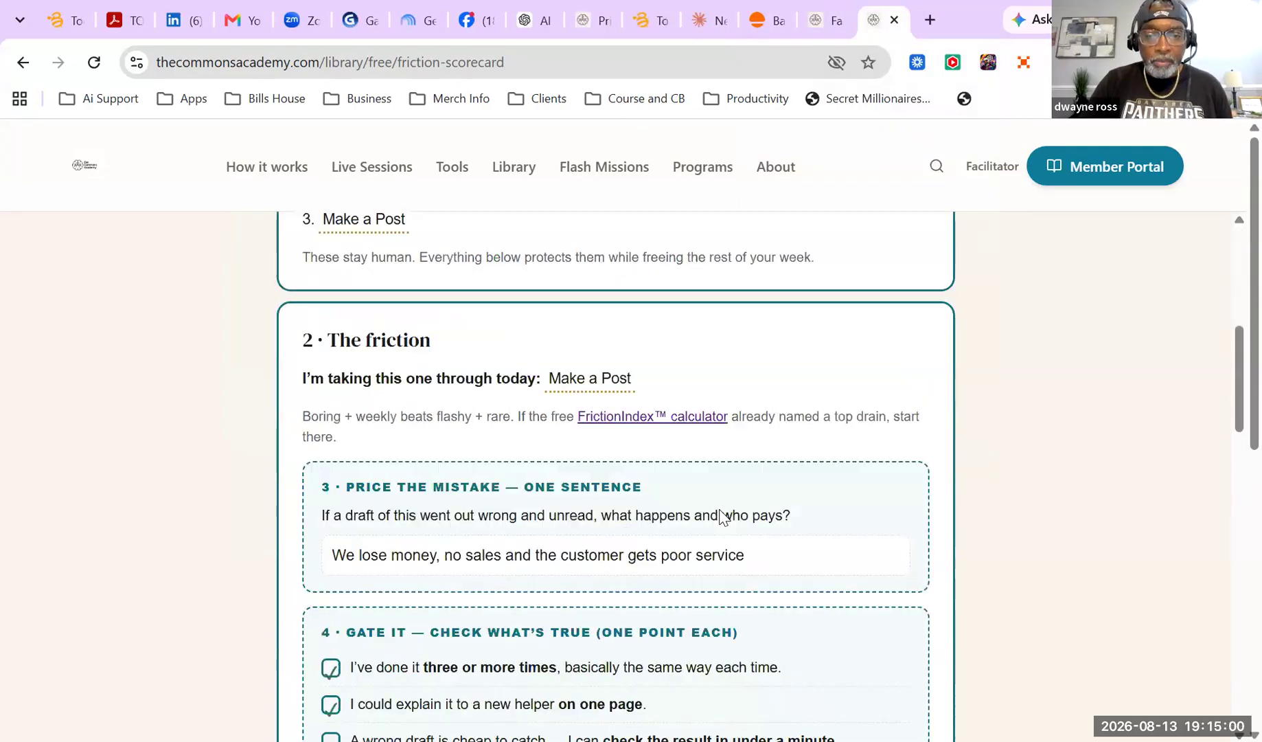
left_click(690, 411)
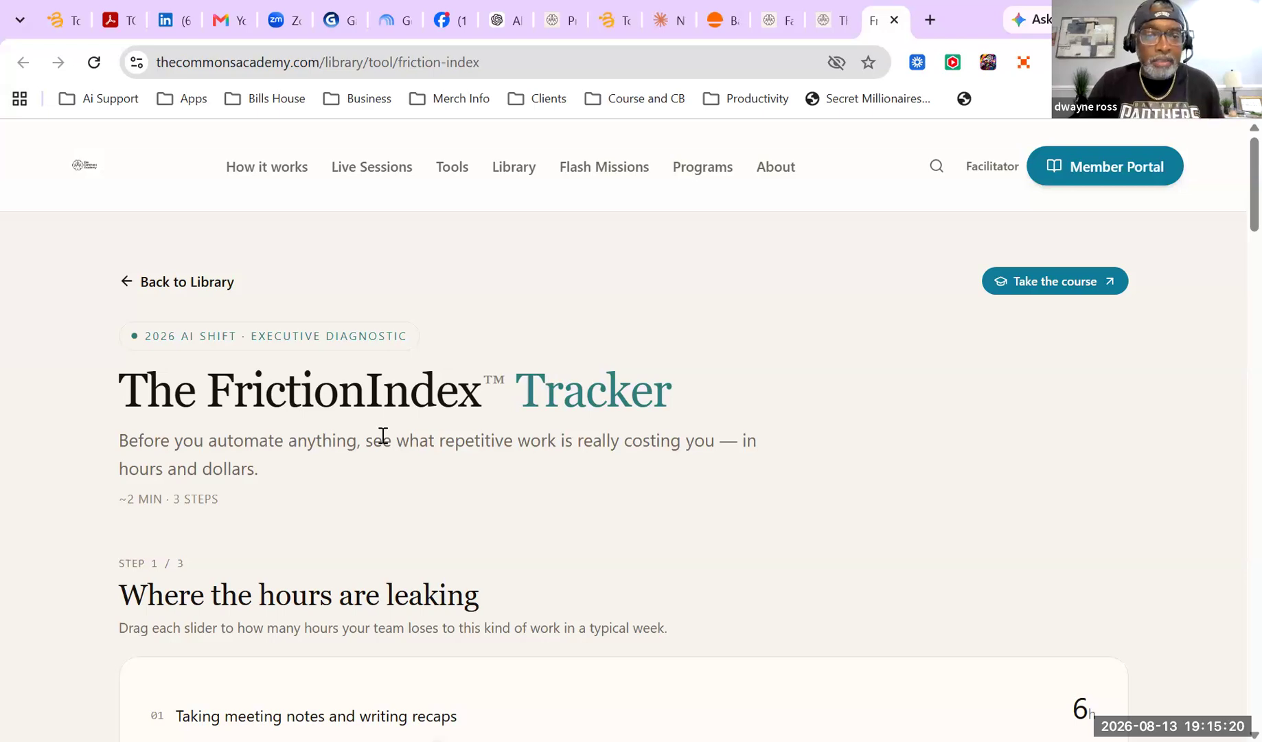
Set the weekly hours lost to taking meeting notes and writing recaps to 3
scroll(464, 377, "down", 2)
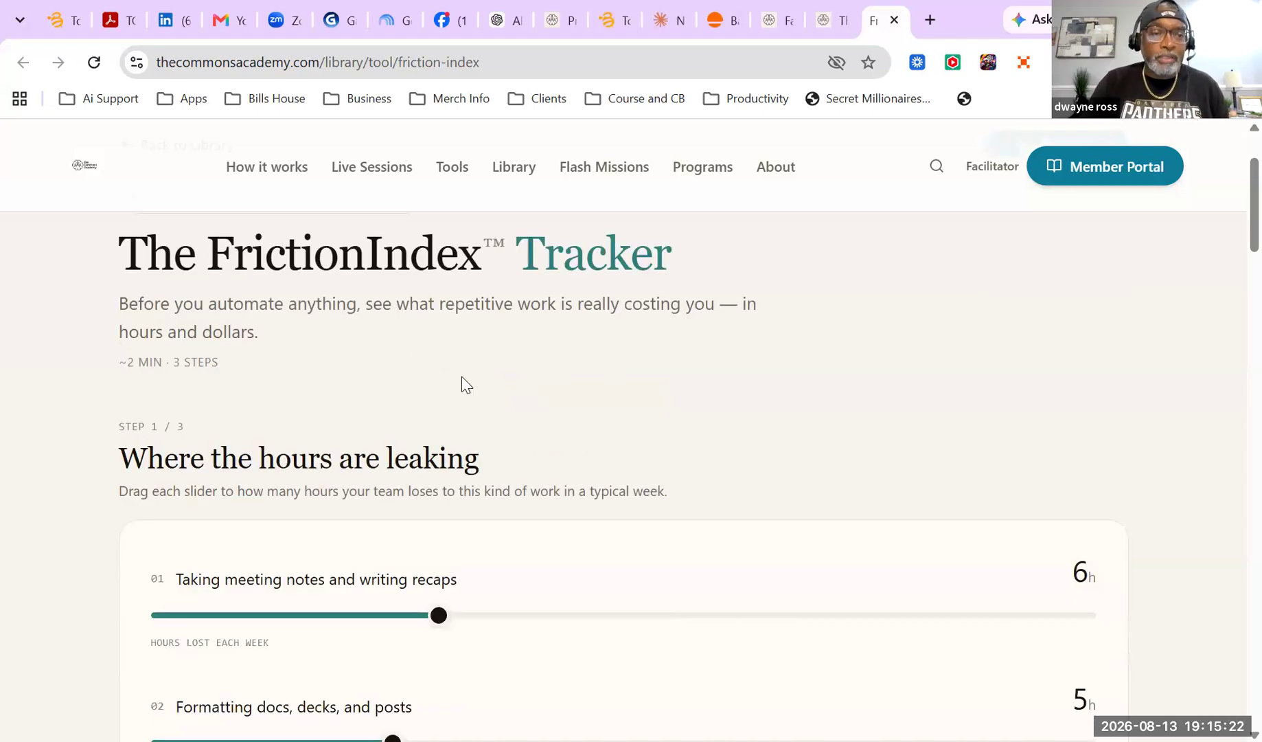
scroll(462, 377, "down", 1)
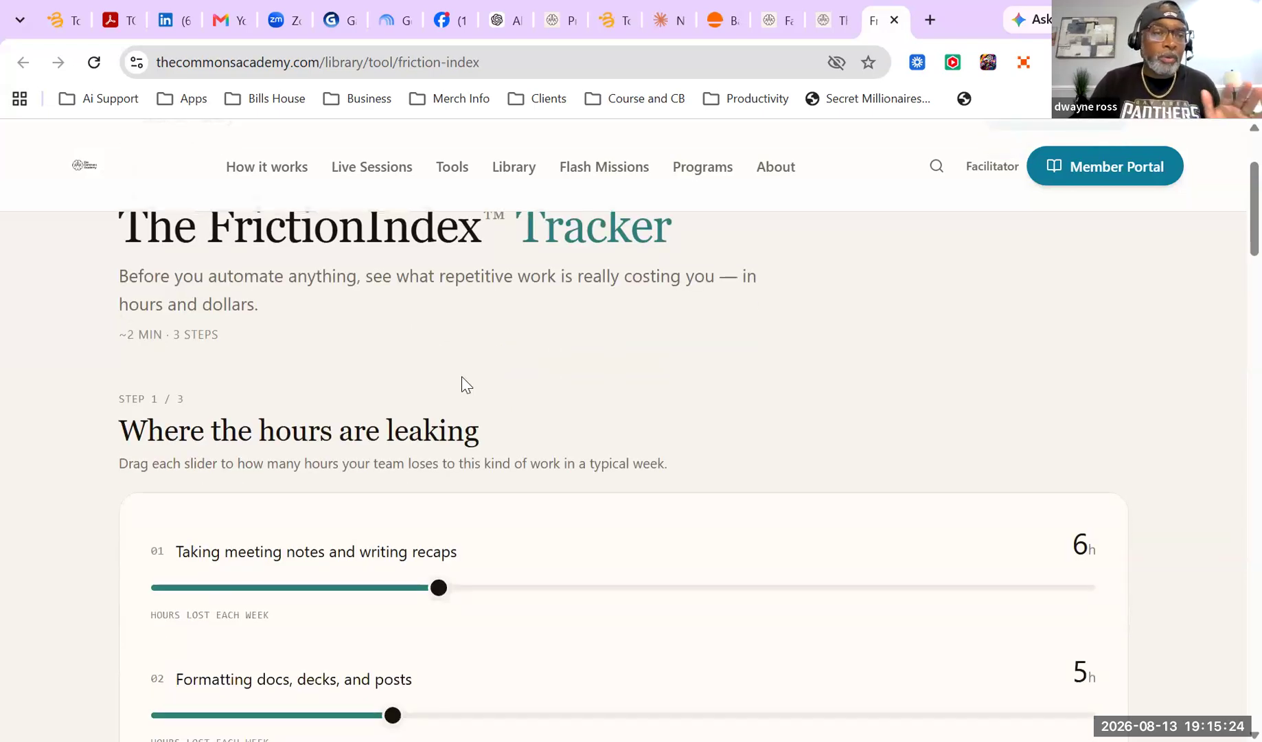
scroll(461, 375, "down", 5)
scroll(465, 372, "up", 5)
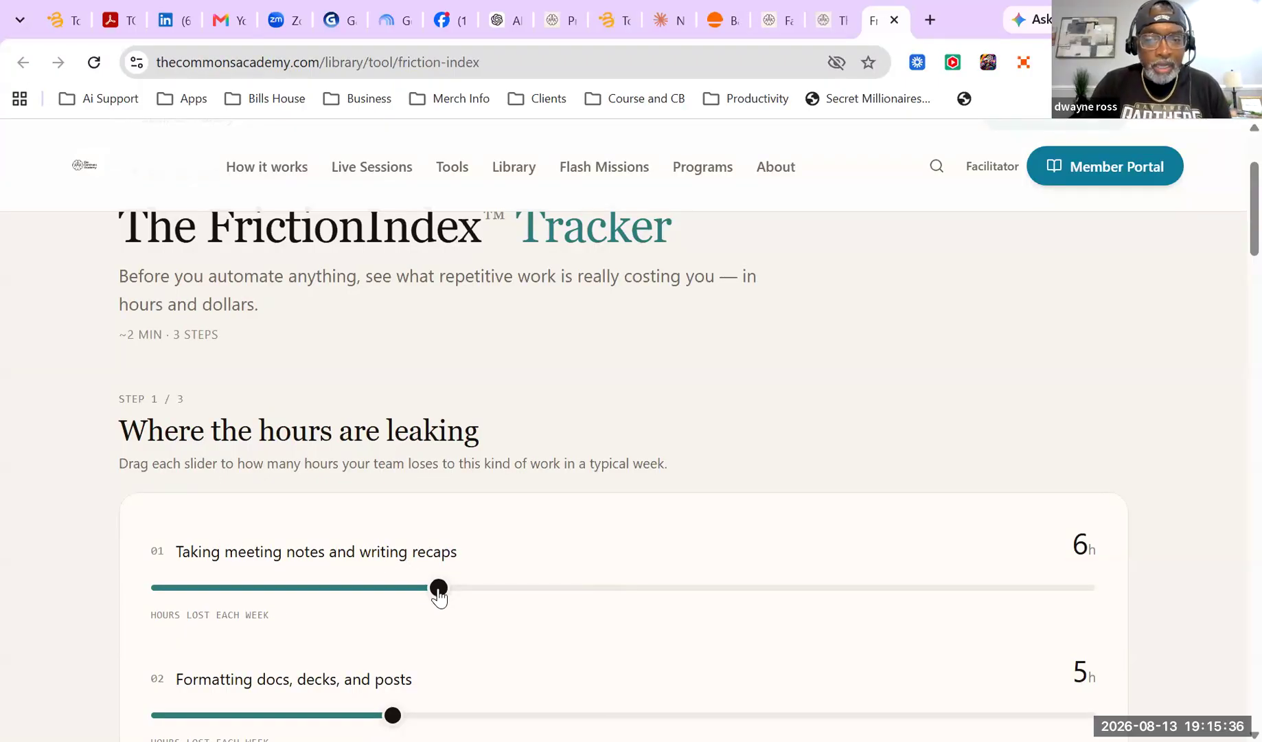
left_click_drag(437, 597, 234, 597)
left_click_drag(349, 595, 422, 597)
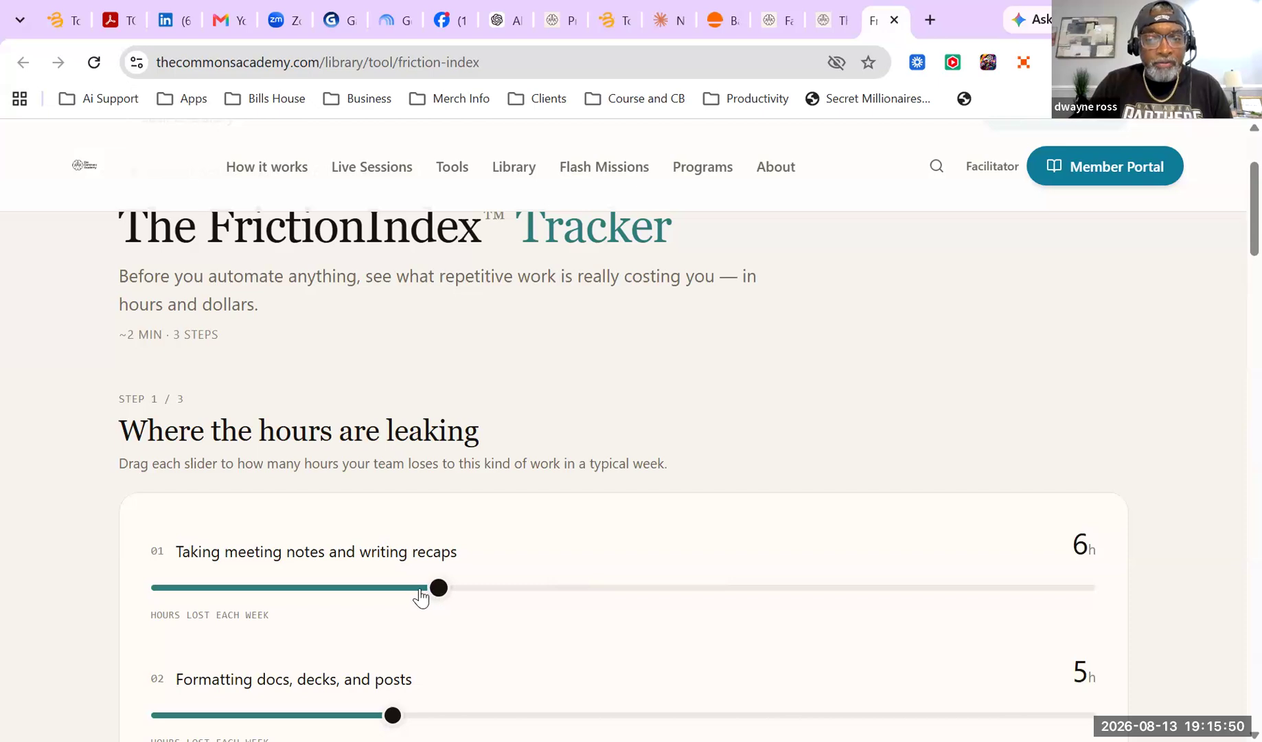
left_click(415, 588)
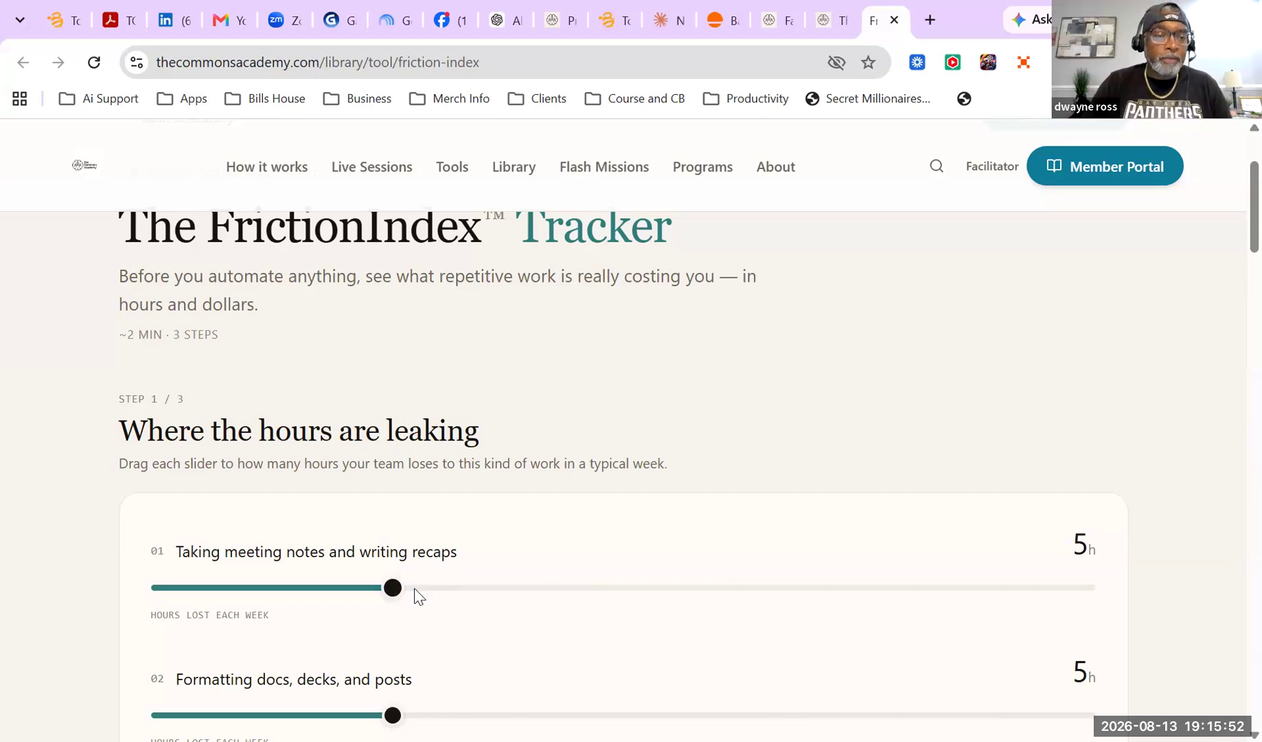
left_click_drag(393, 588, 316, 595)
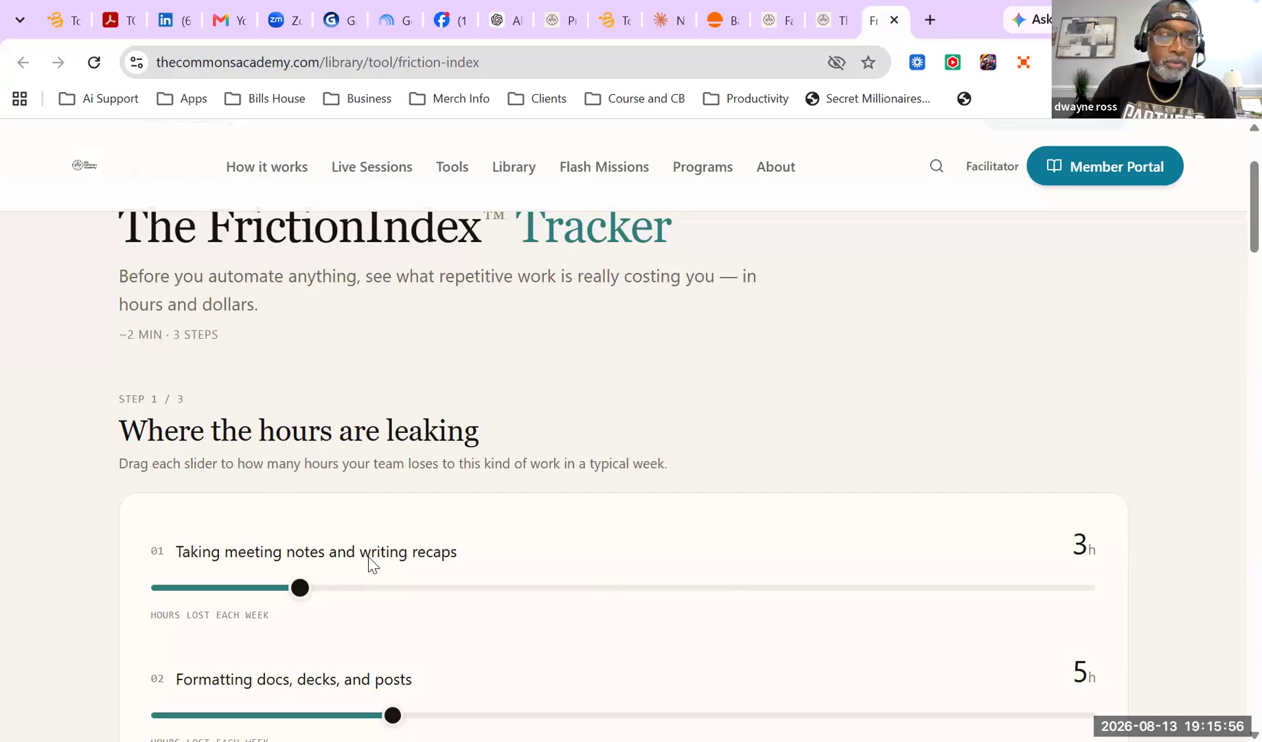
Set the weekly hours lost to formatting docs, decks, and posts to 12
scroll(189, 370, "down", 5)
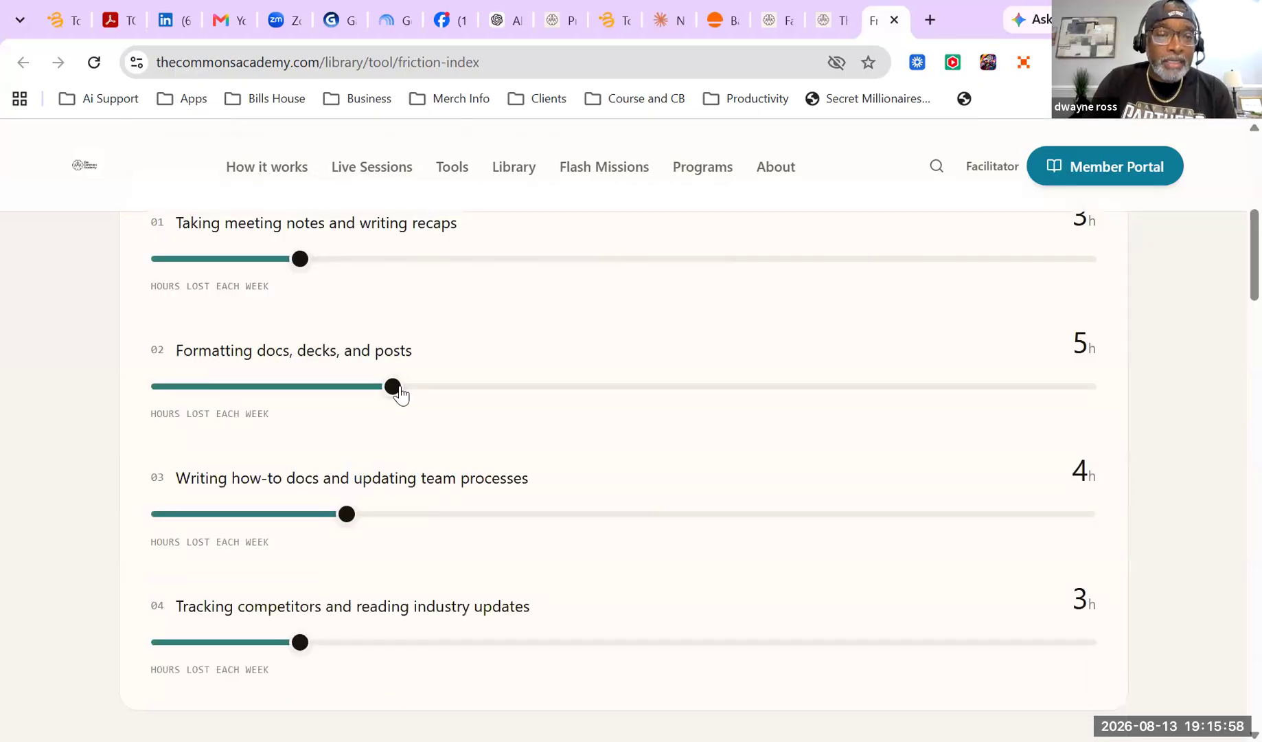
left_click_drag(400, 397, 560, 403)
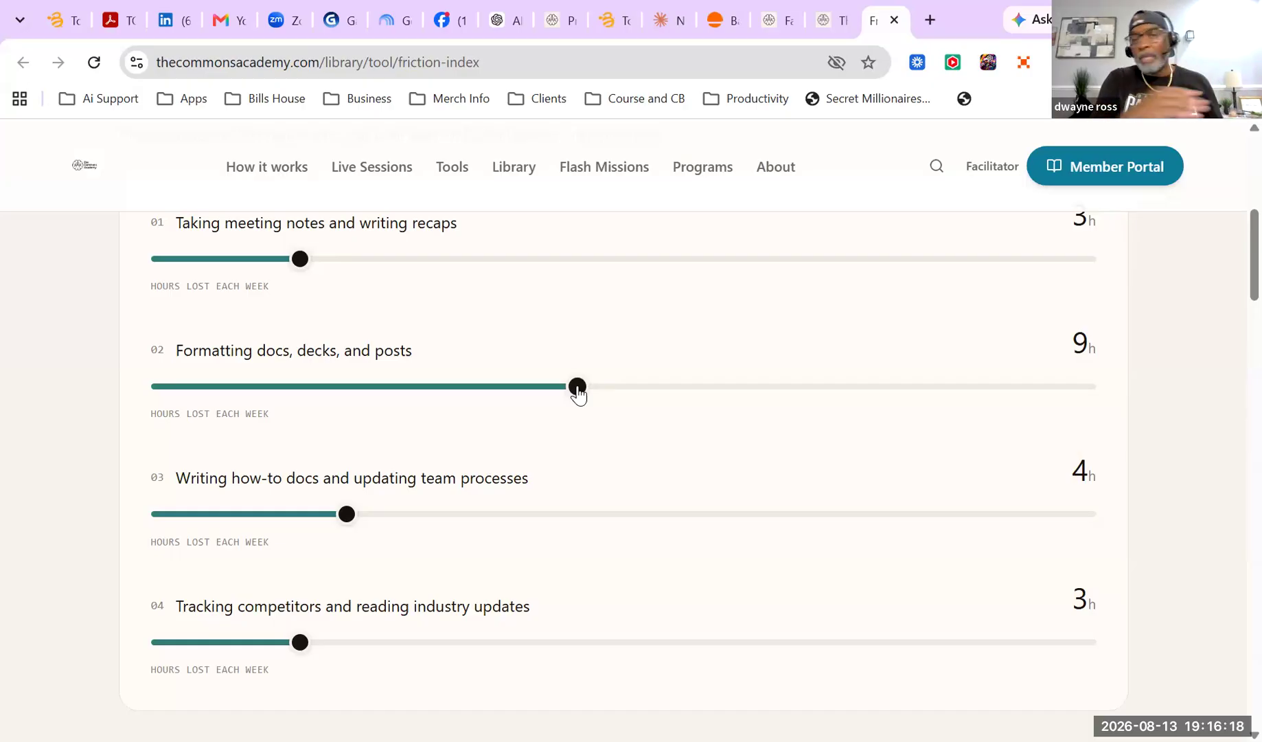
left_click_drag(578, 393, 705, 397)
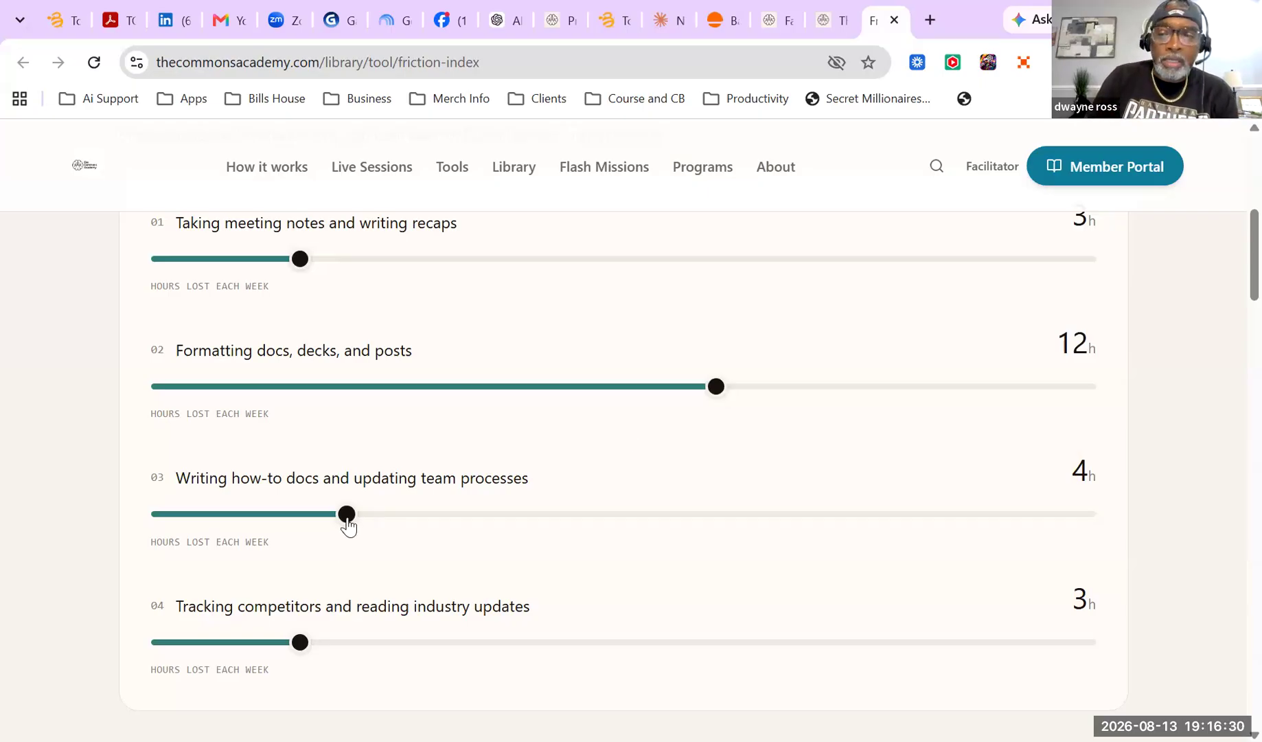
Set the weekly hours lost to writing how-to docs to 3 and to tracking competitors and industry updates to 6
left_click_drag(347, 520, 318, 523)
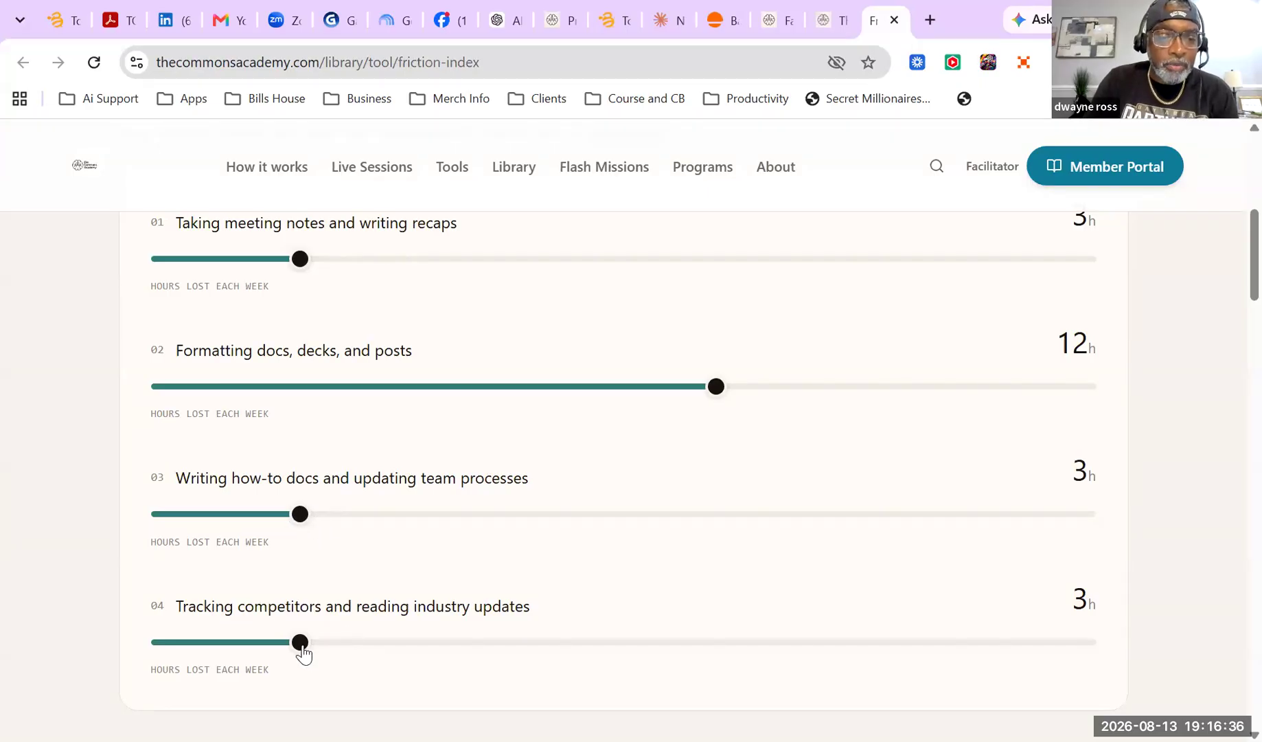
left_click(392, 649)
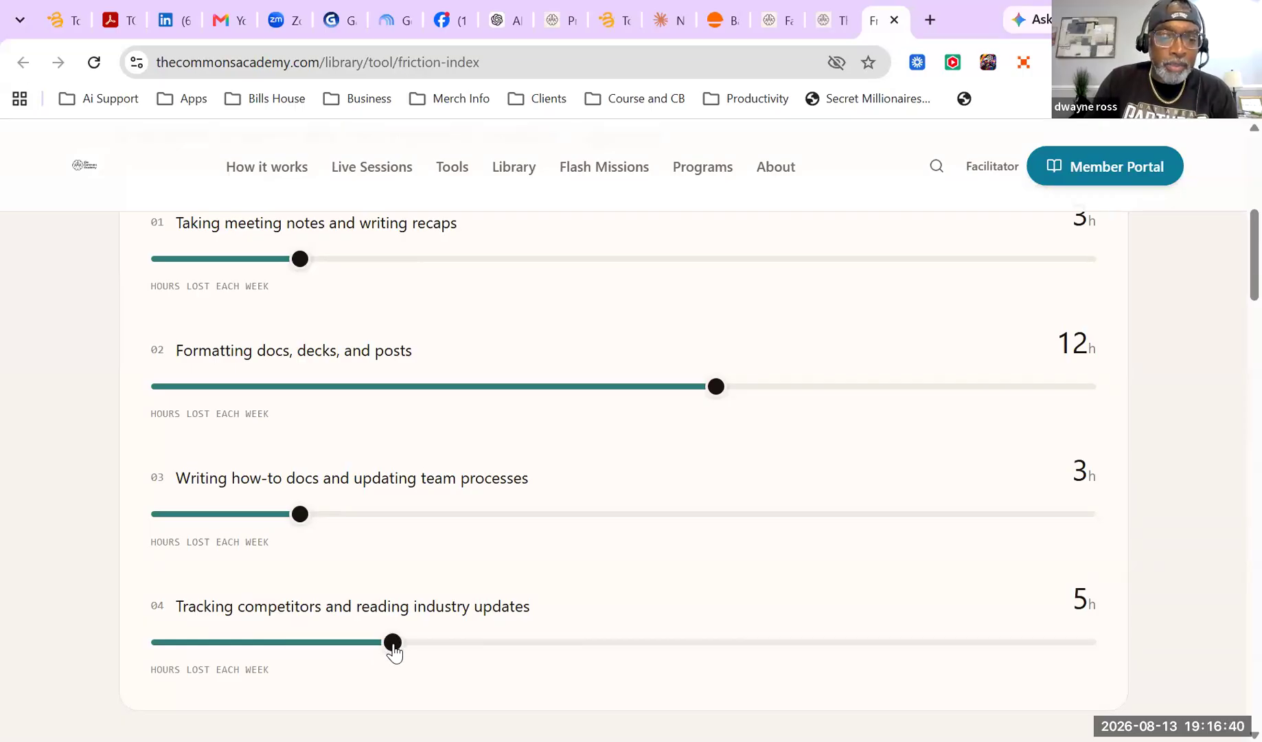
left_click(440, 650)
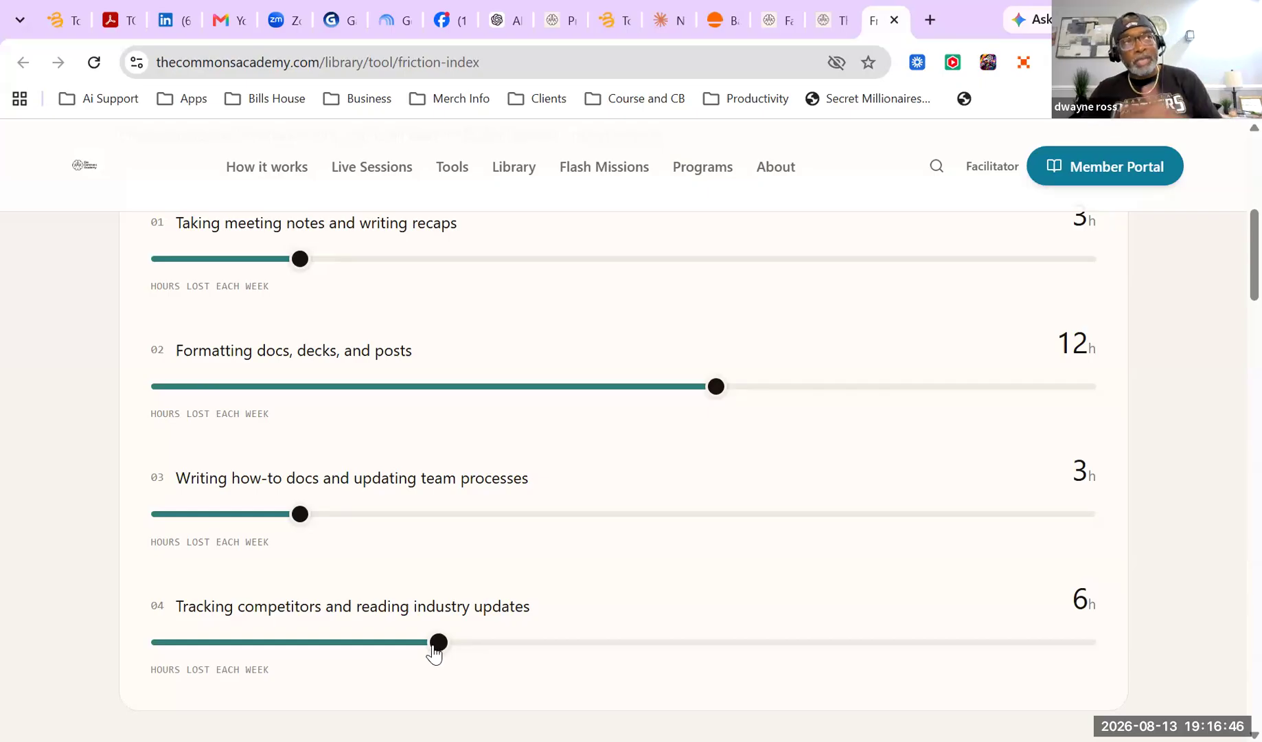
Set the hourly rate in Step 2, A few numbers about your work, to $50
scroll(435, 646, "down", 2)
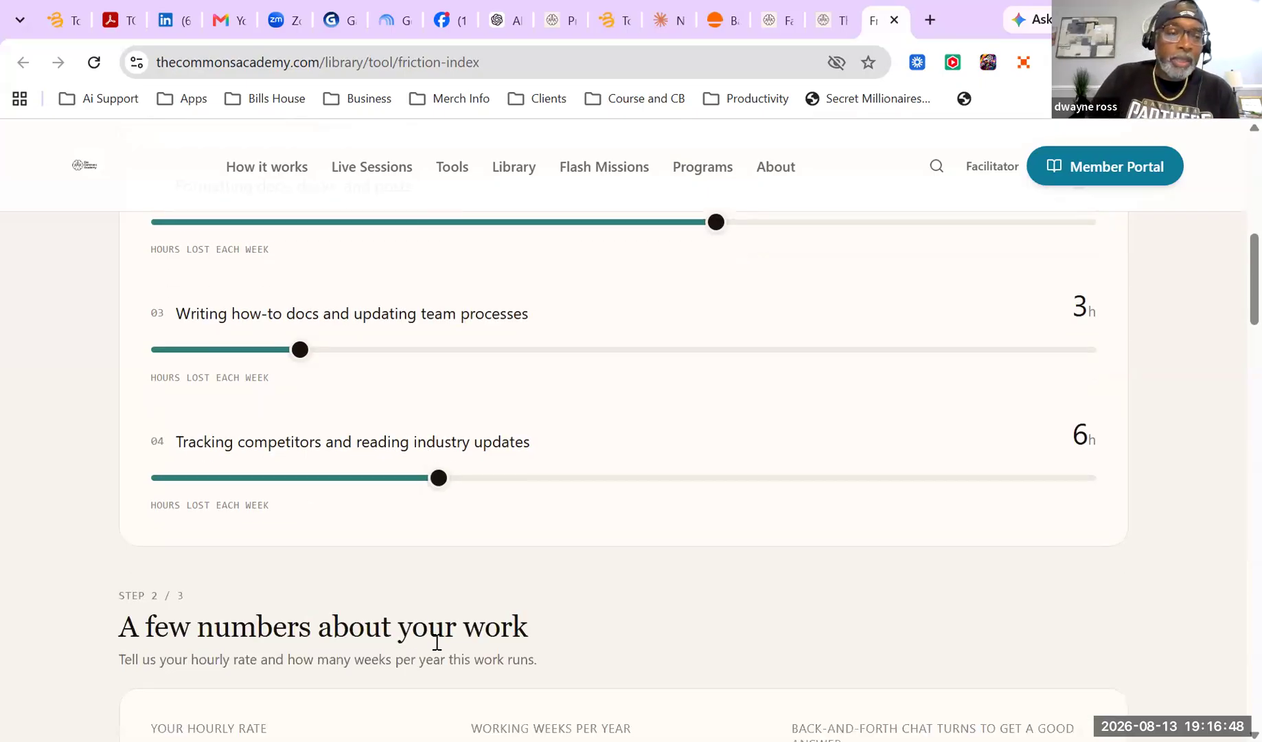
scroll(251, 425, "down", 4)
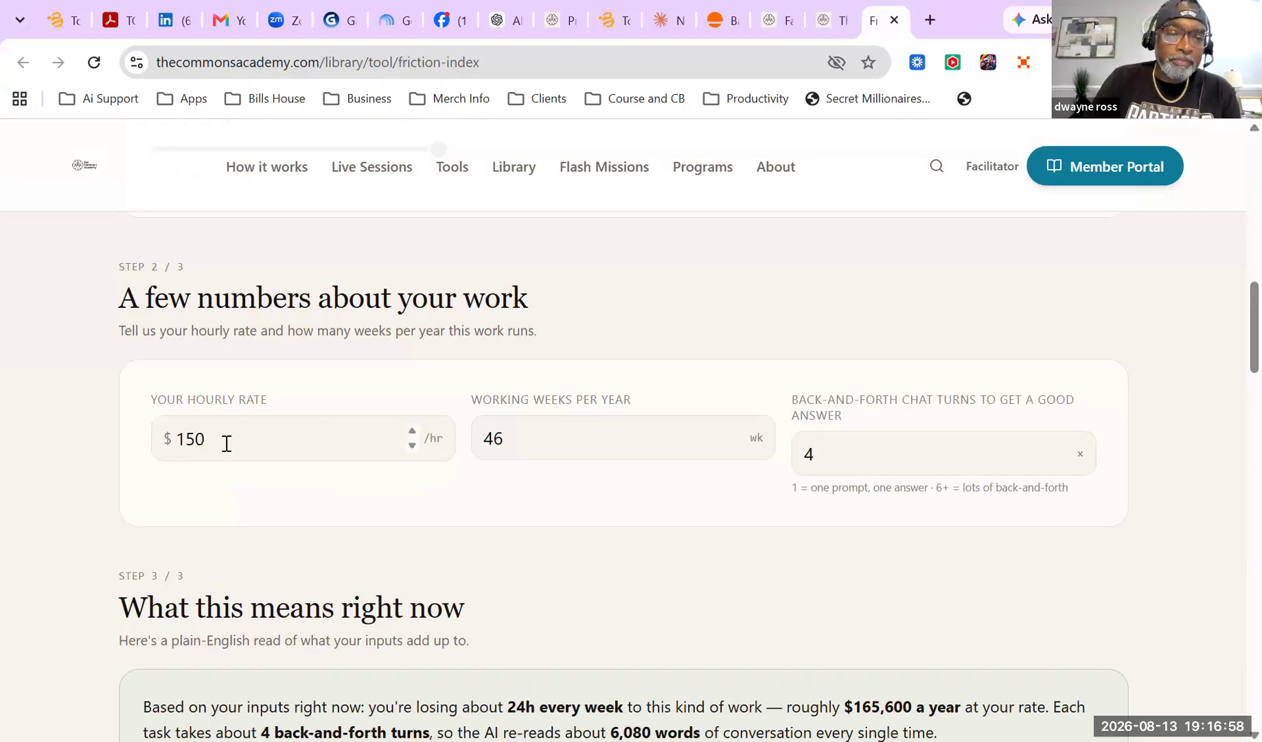
key("BackSpace")
key("BackSpace")
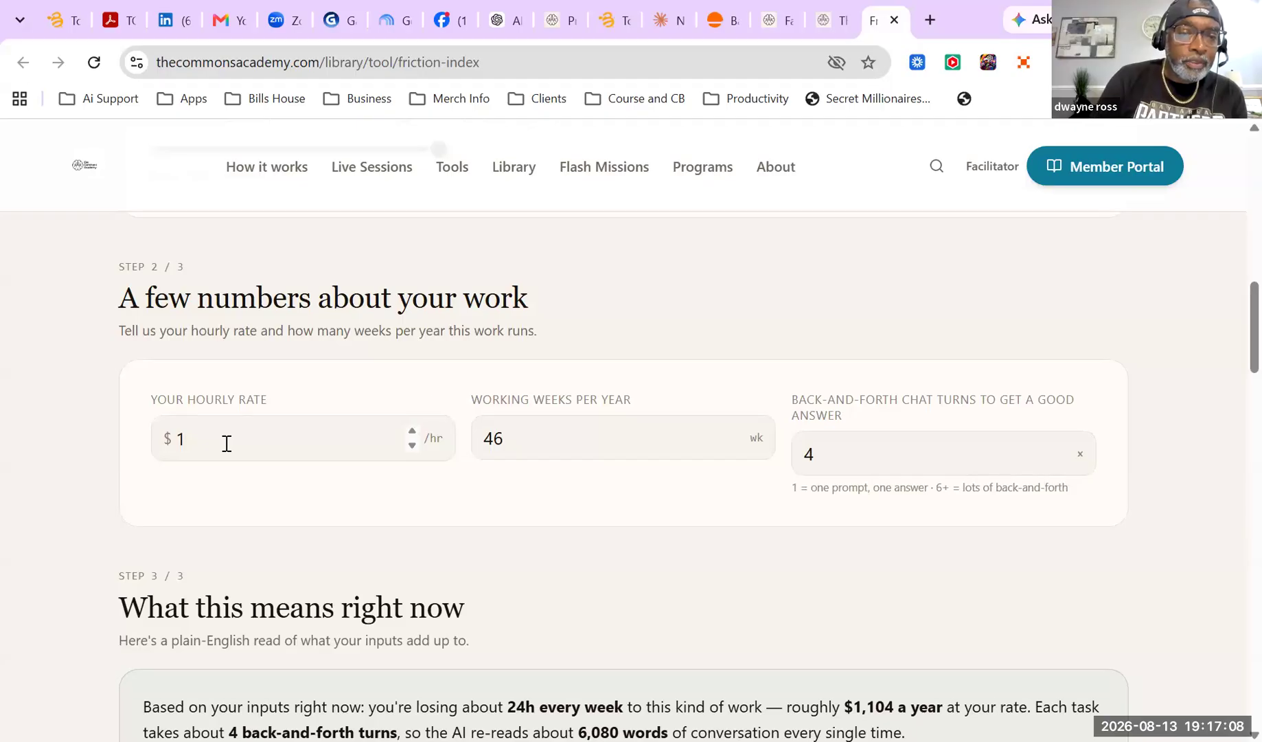
left_click(414, 429)
left_click(414, 430)
left_click(414, 429)
left_click(415, 429)
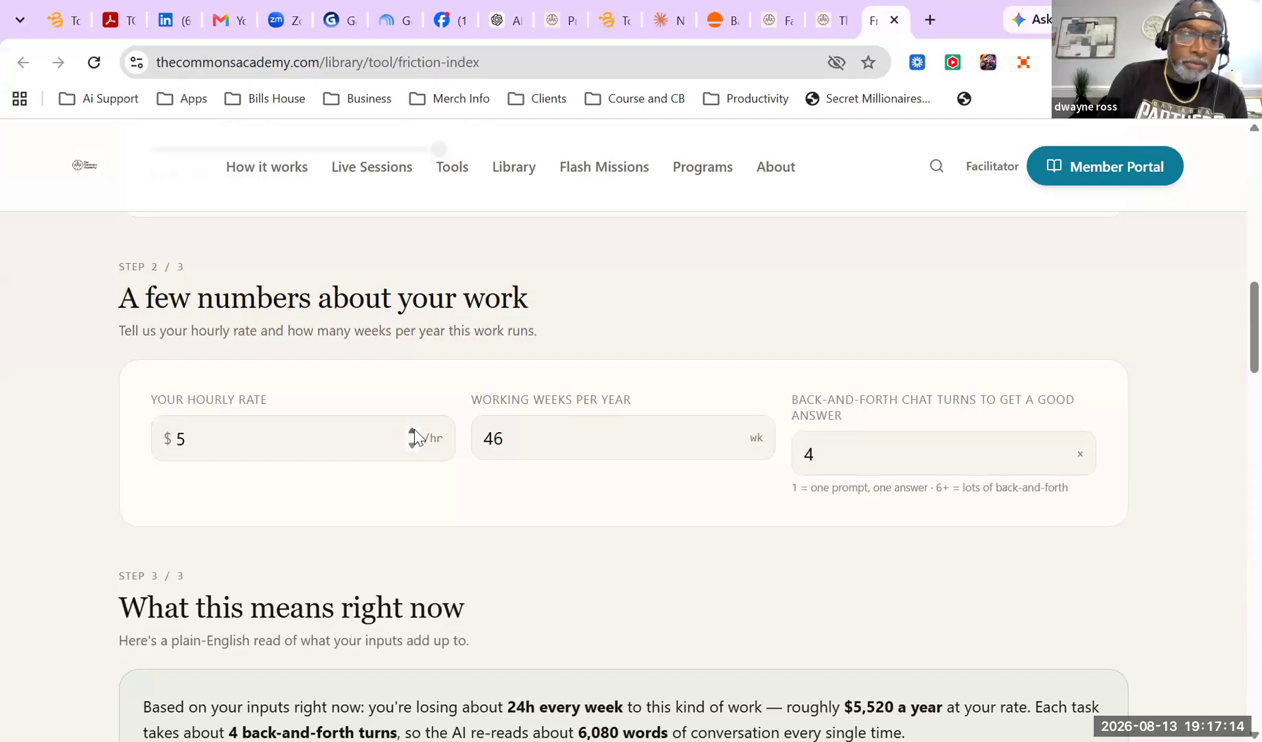
type("0")
Set the back-and-forth chat turns to get a good answer to 6 and view the Step 3 results
left_click(638, 436)
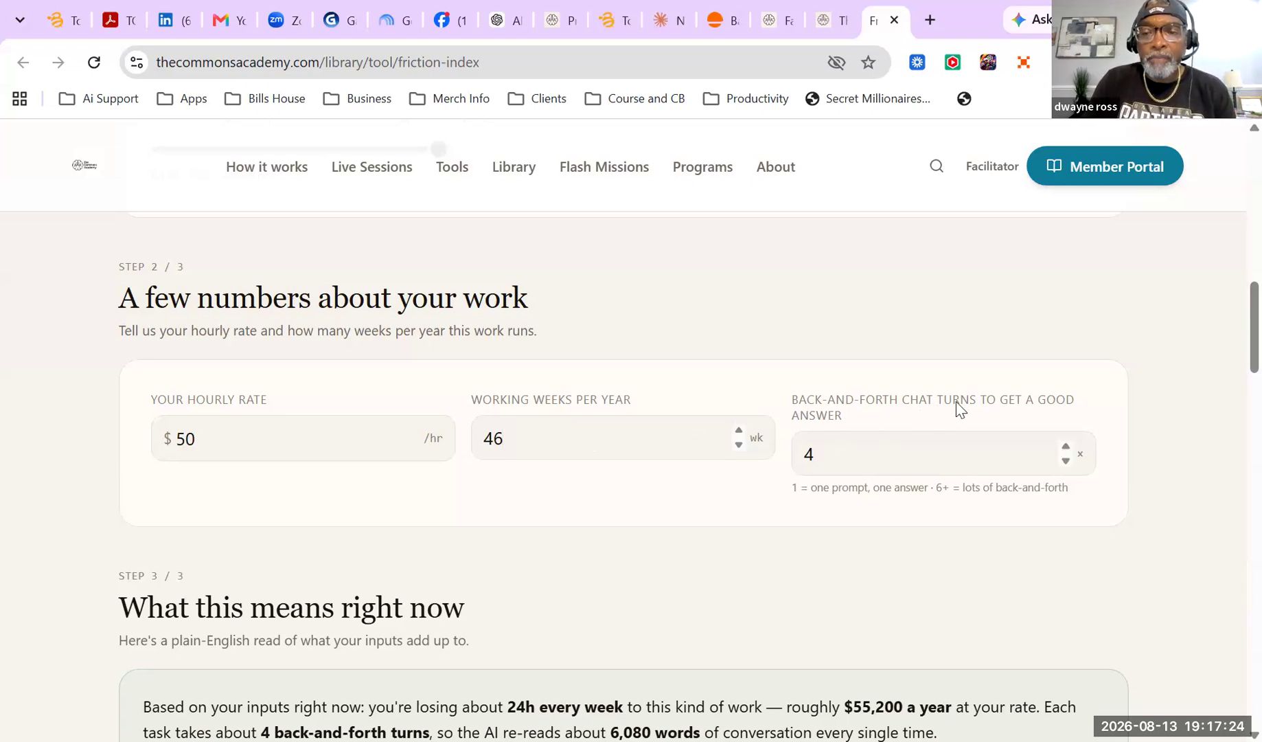
left_click(1066, 447)
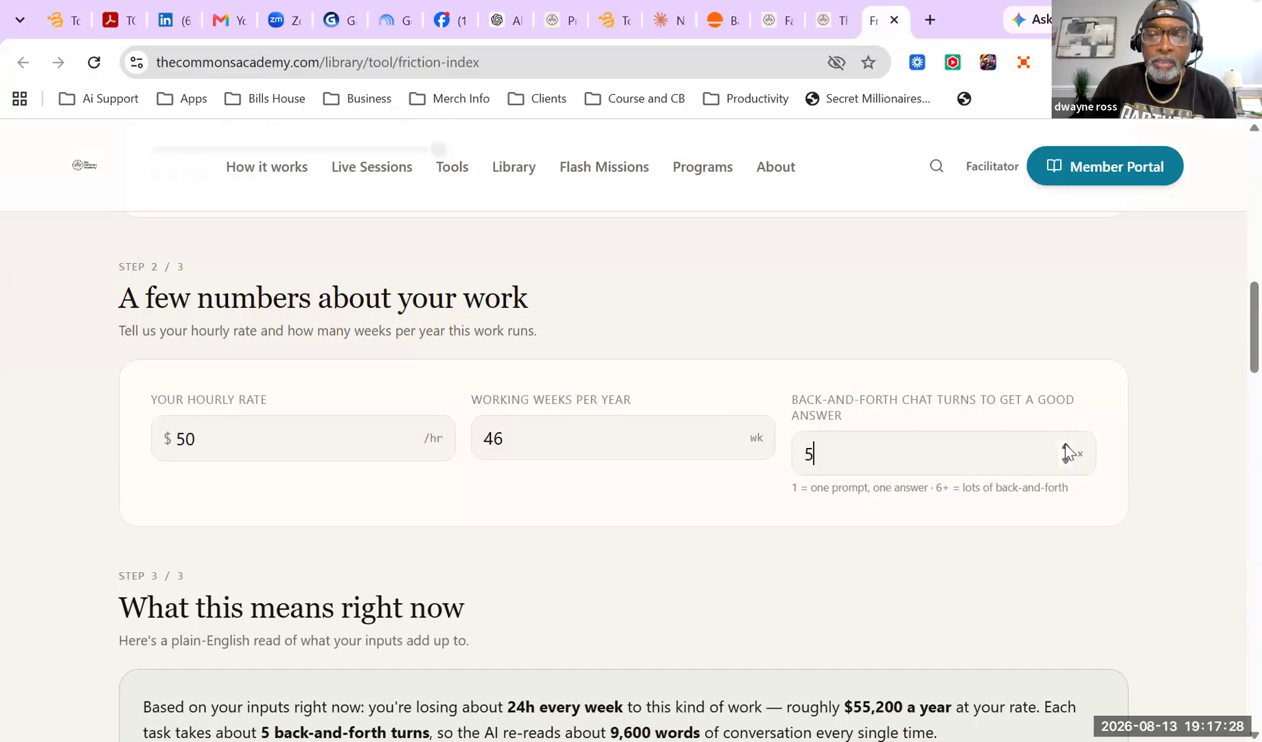
left_click(1066, 447)
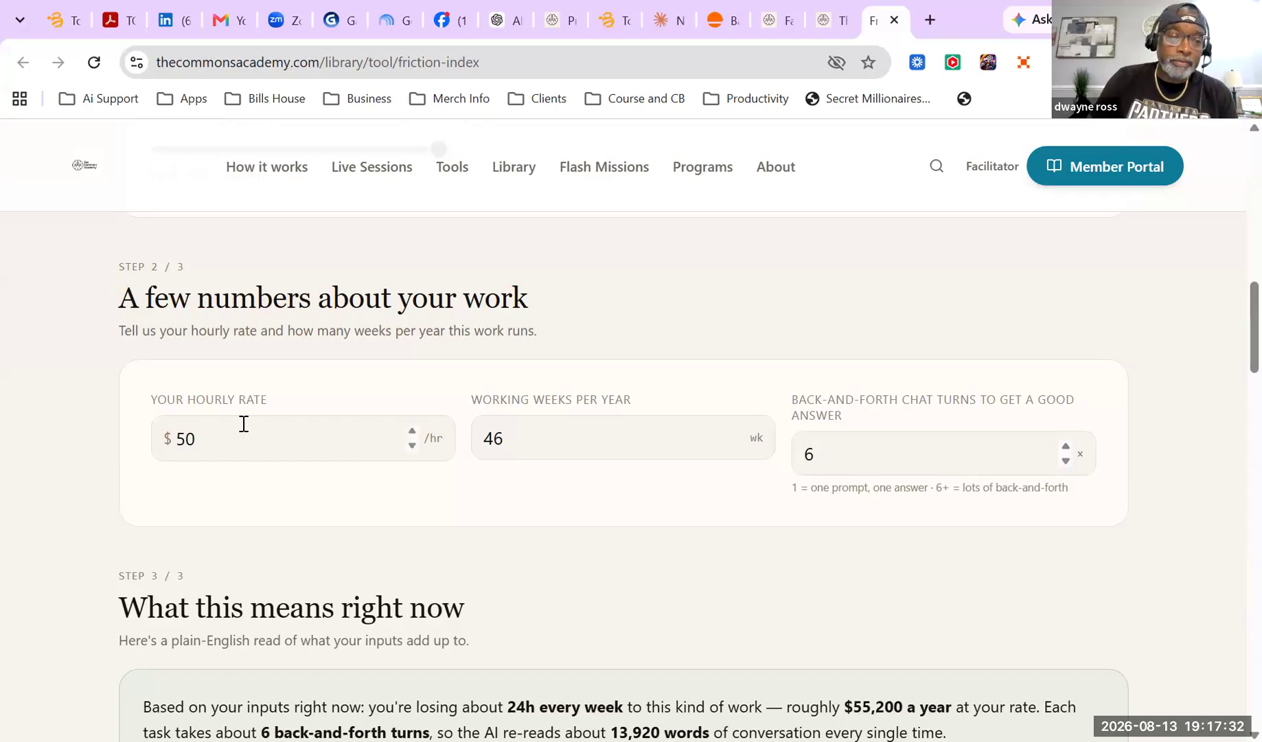
scroll(243, 423, "down", 5)
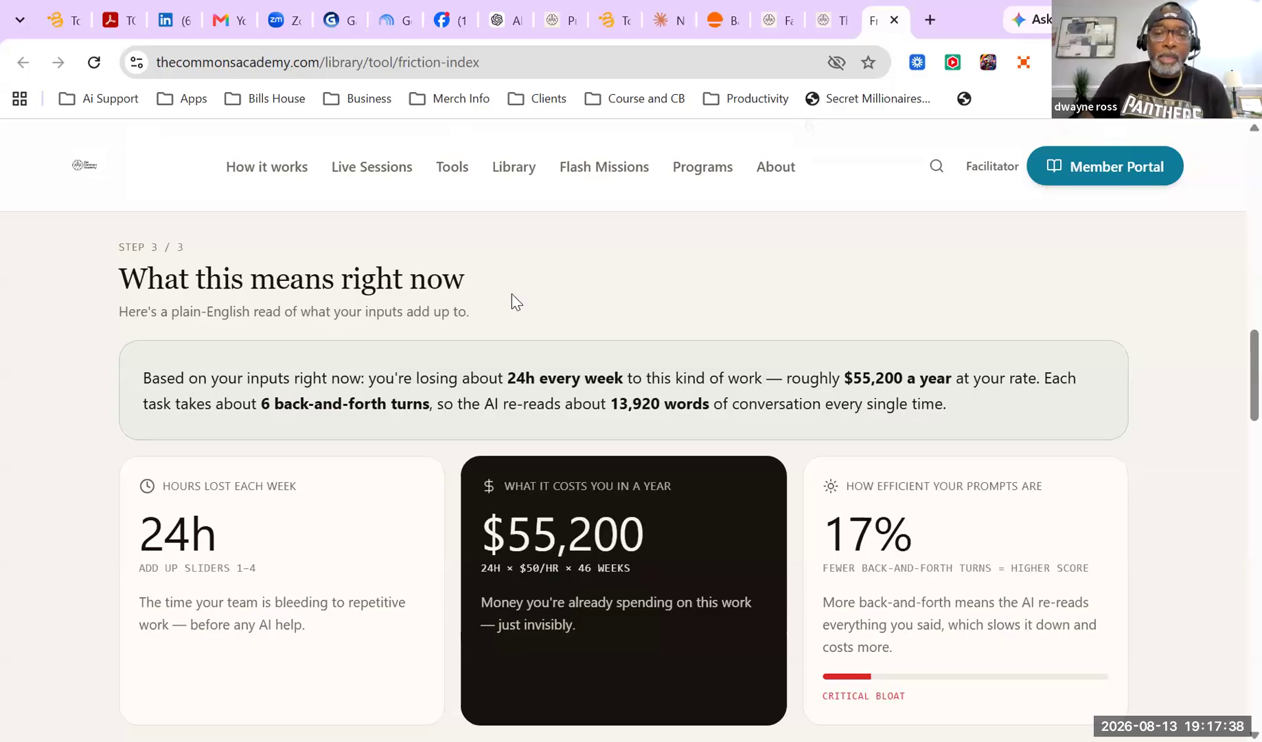
Try 5 and 7 for the back-and-forth chat turns and set the value back to 6
scroll(732, 268, "up", 5)
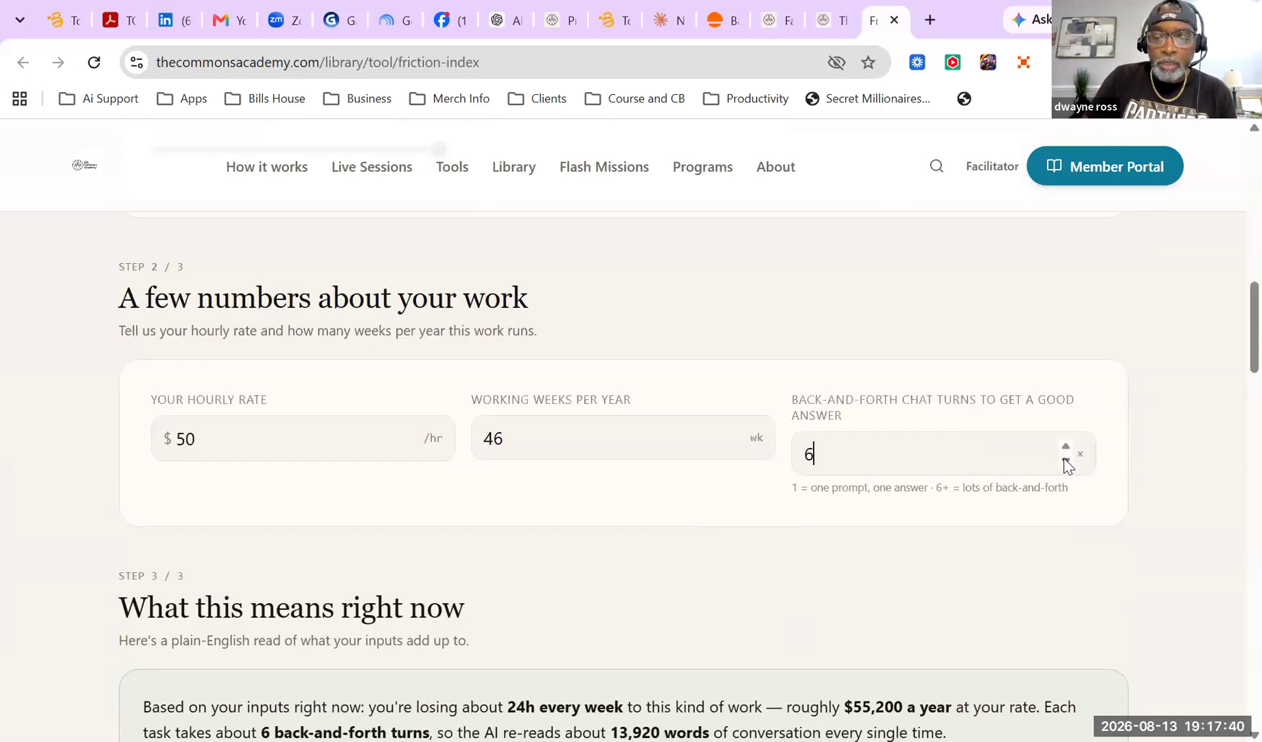
left_click(1065, 462)
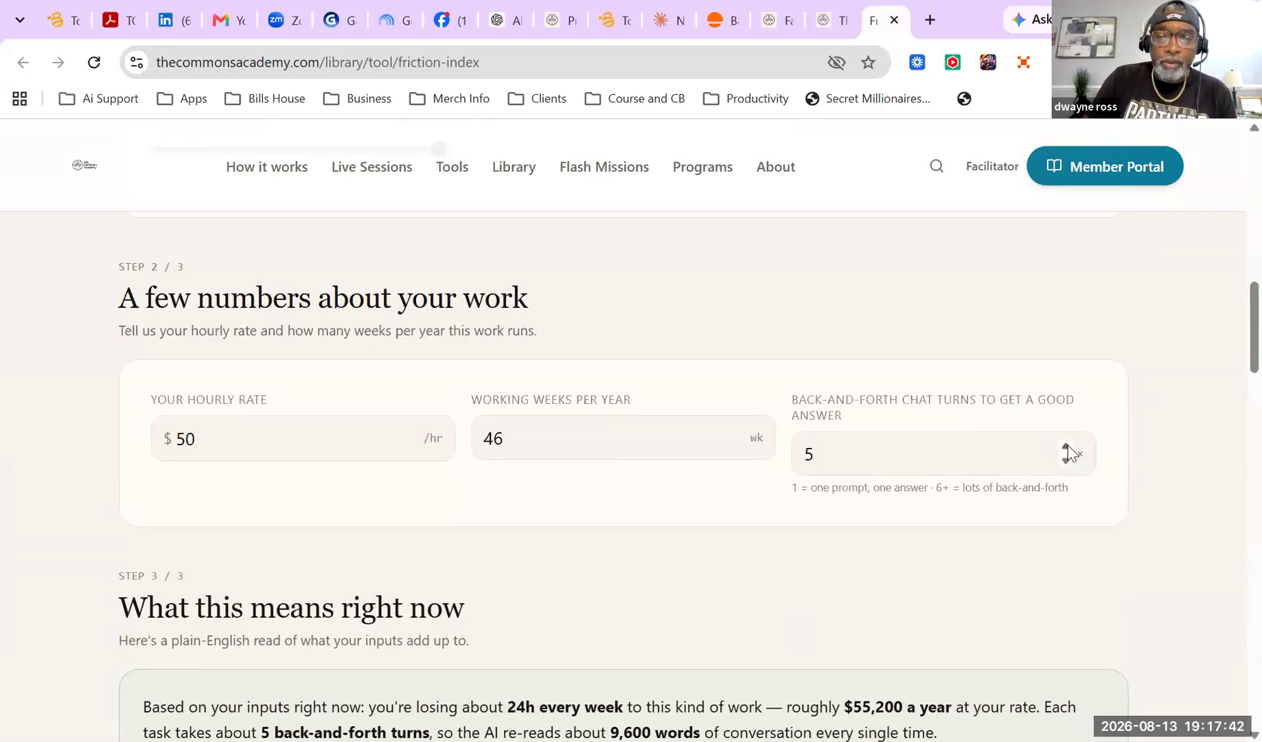
left_click(1066, 448)
left_click(1066, 447)
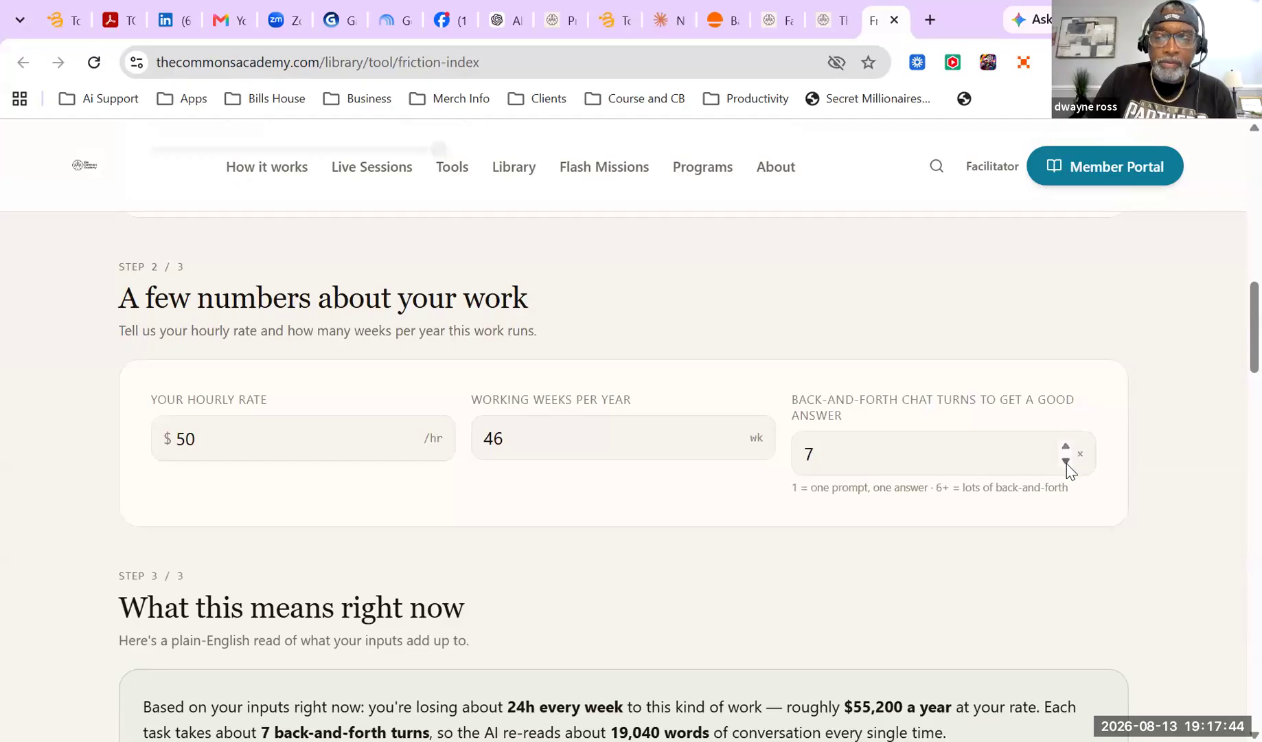
left_click(1066, 462)
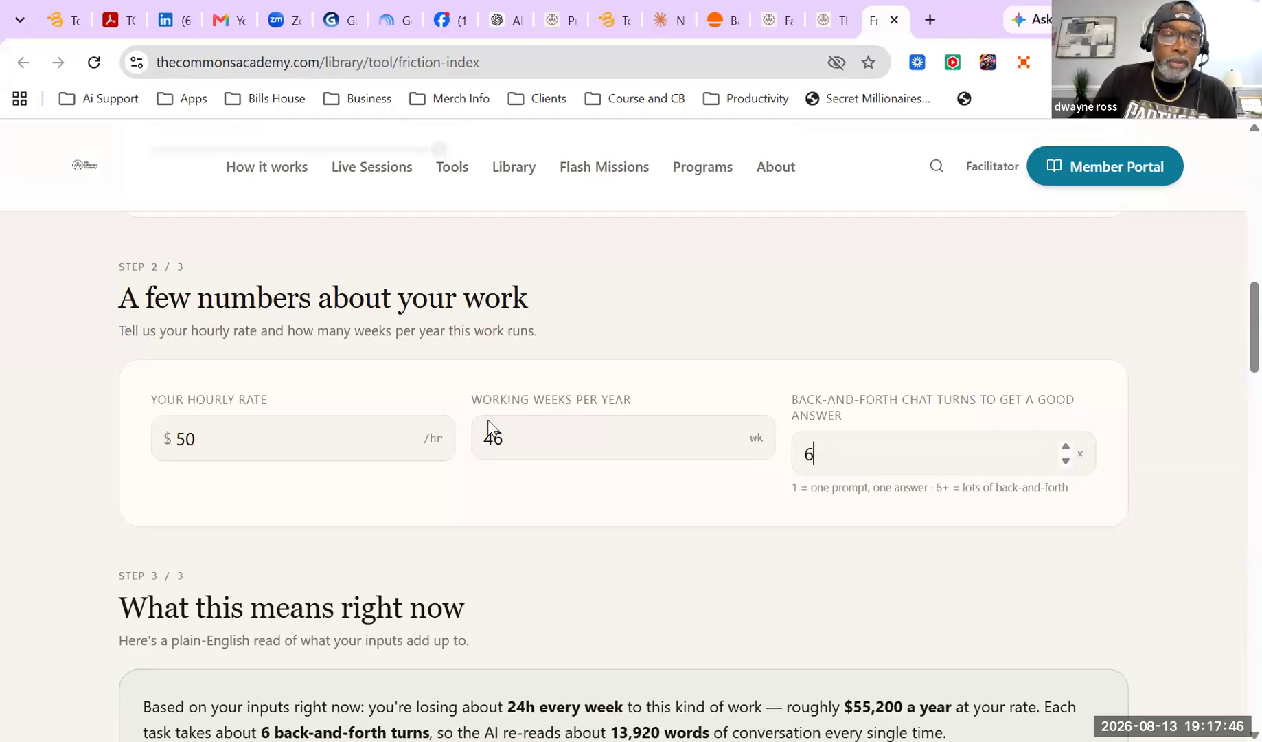
Set the working weeks per year in Step 2 to 45
left_click(740, 446)
left_click(739, 446)
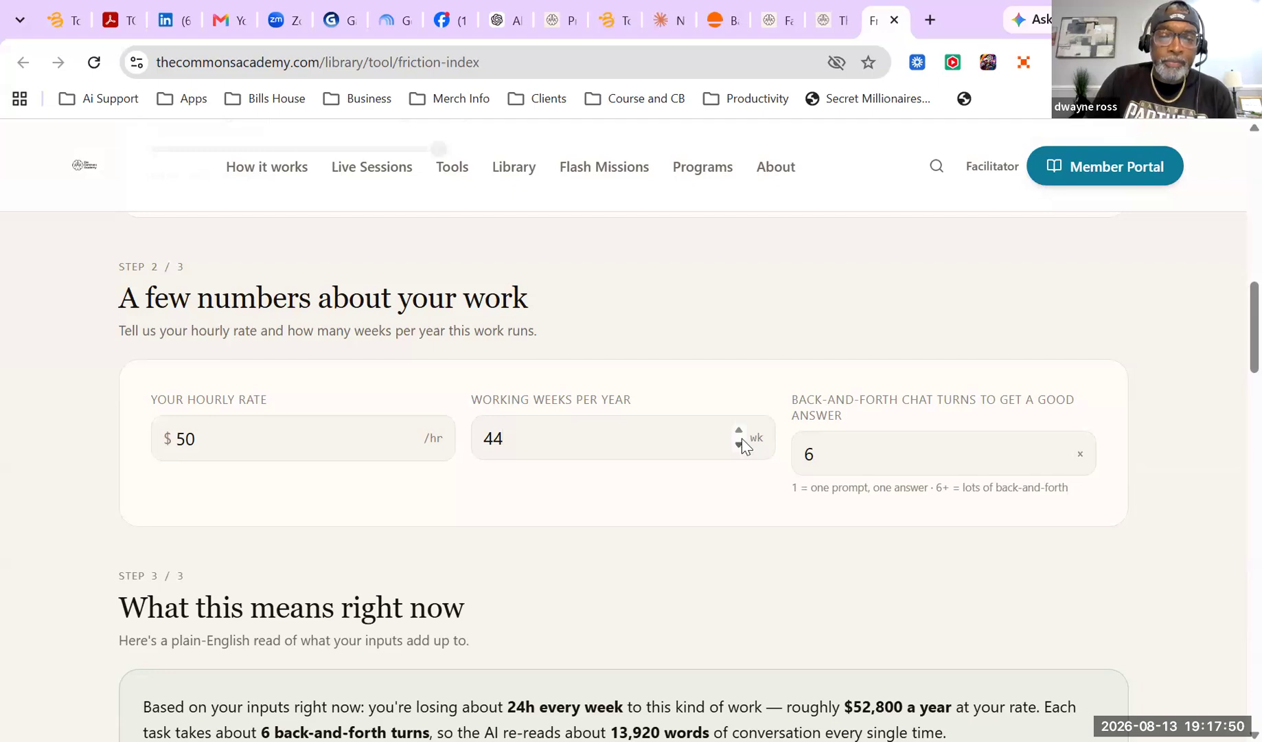
left_click(738, 430)
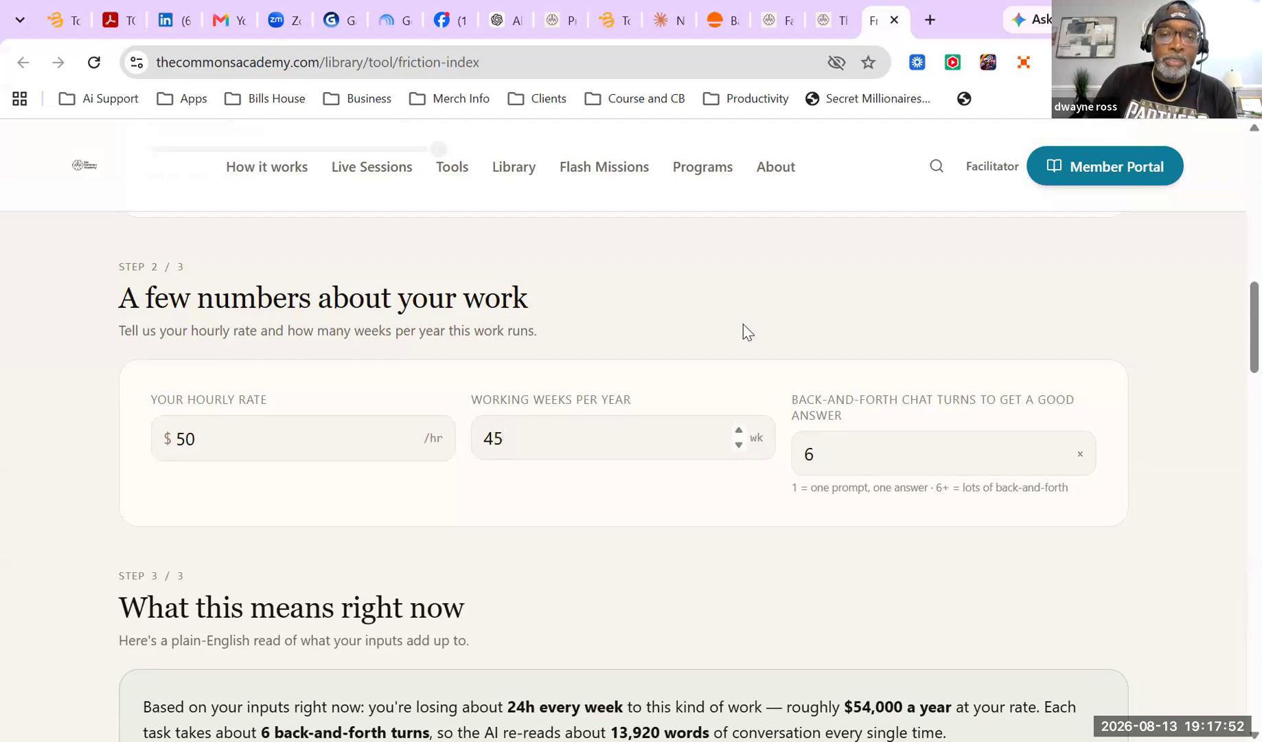
Set the hourly rate in A few numbers about your work to $160
scroll(741, 333, "down", 2)
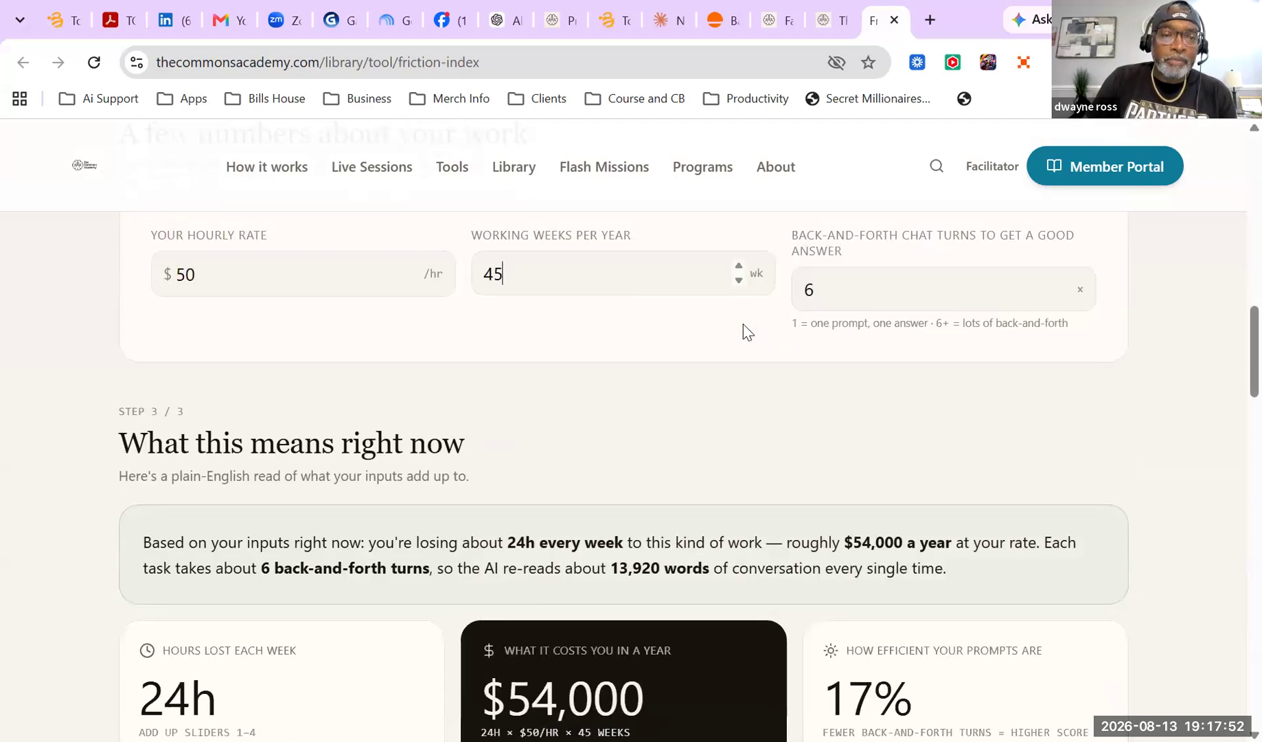
left_click(413, 267)
left_click(412, 267)
left_click(413, 267)
left_click(413, 266)
left_click(413, 267)
left_click(414, 266)
left_click(414, 267)
left_click(414, 266)
left_click(413, 267)
left_click(413, 266)
left_click(180, 269)
type("16")
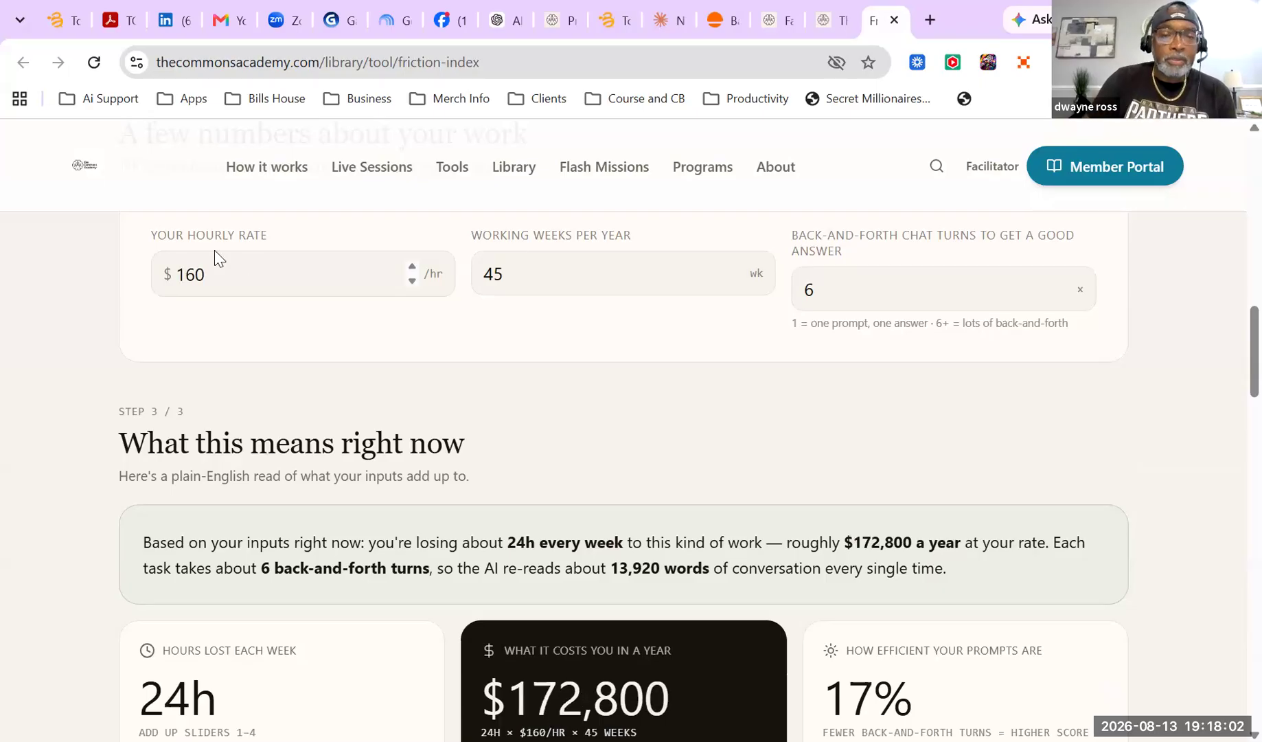
left_click(526, 278)
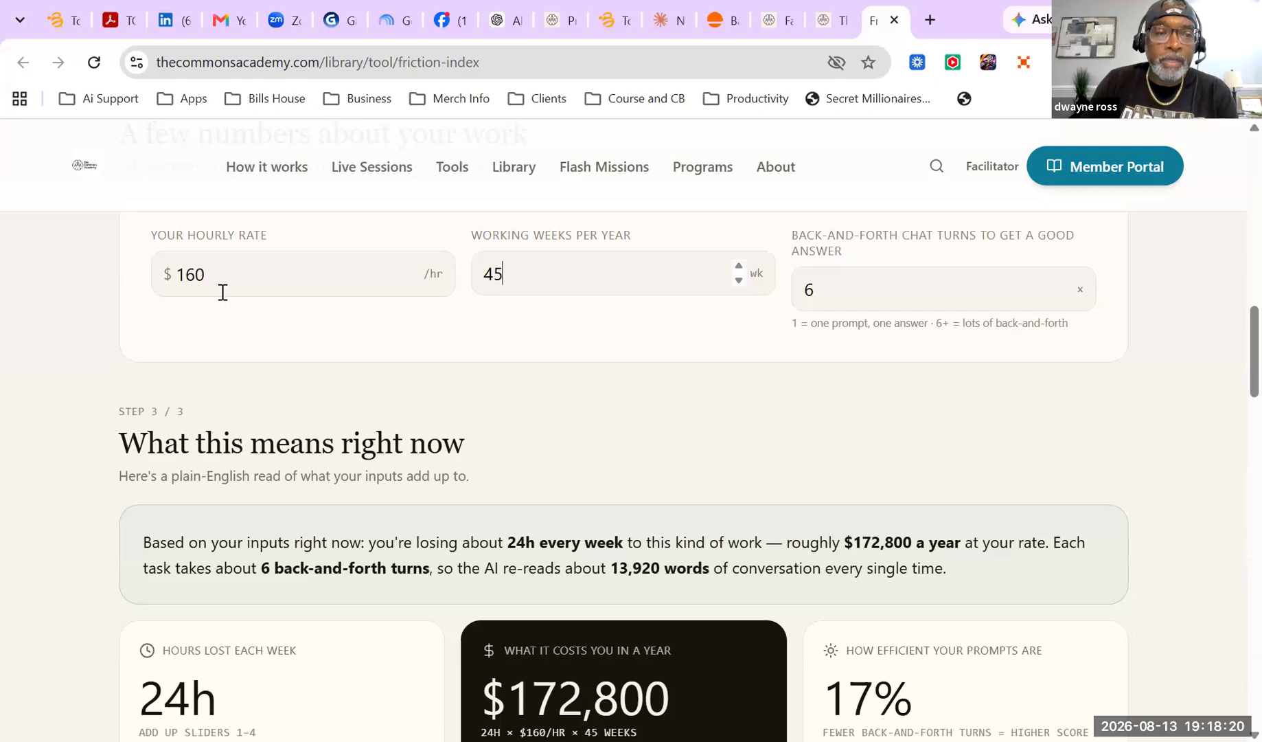
Change the hourly rate in A few numbers about your work to $100
left_click(198, 275)
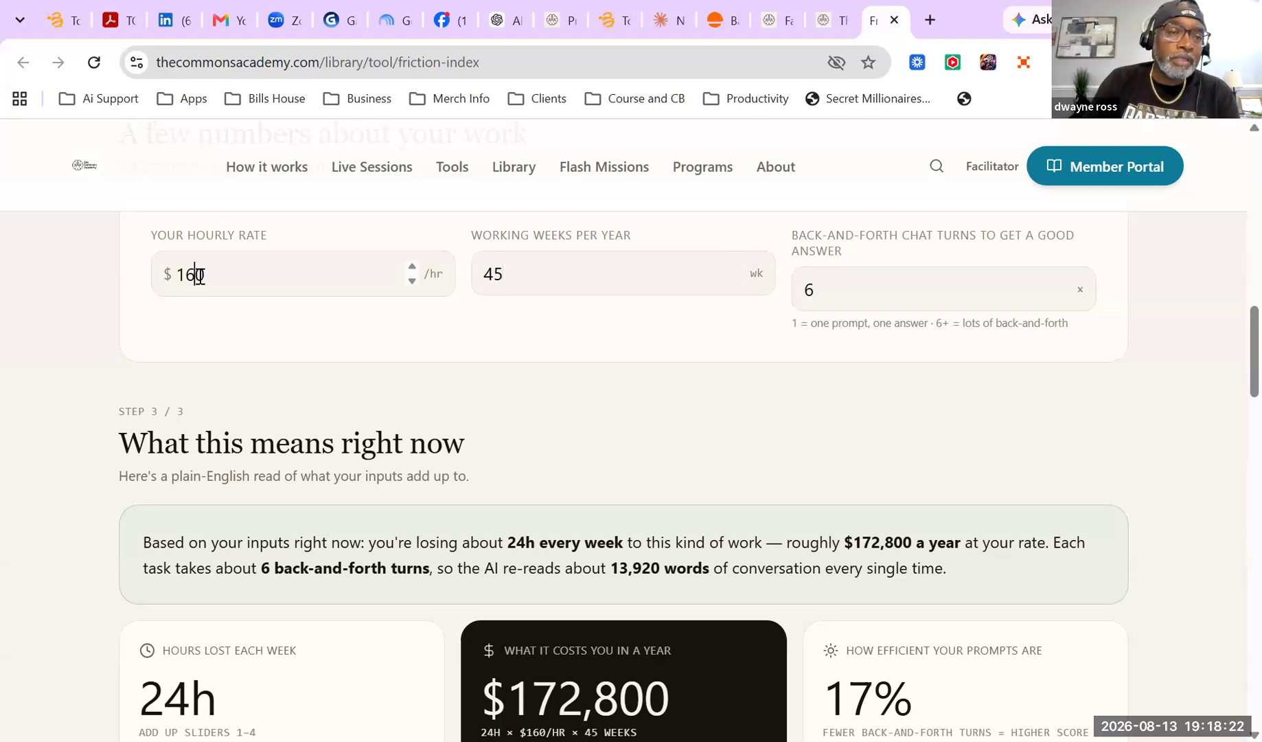
key("BackSpace")
type("0")
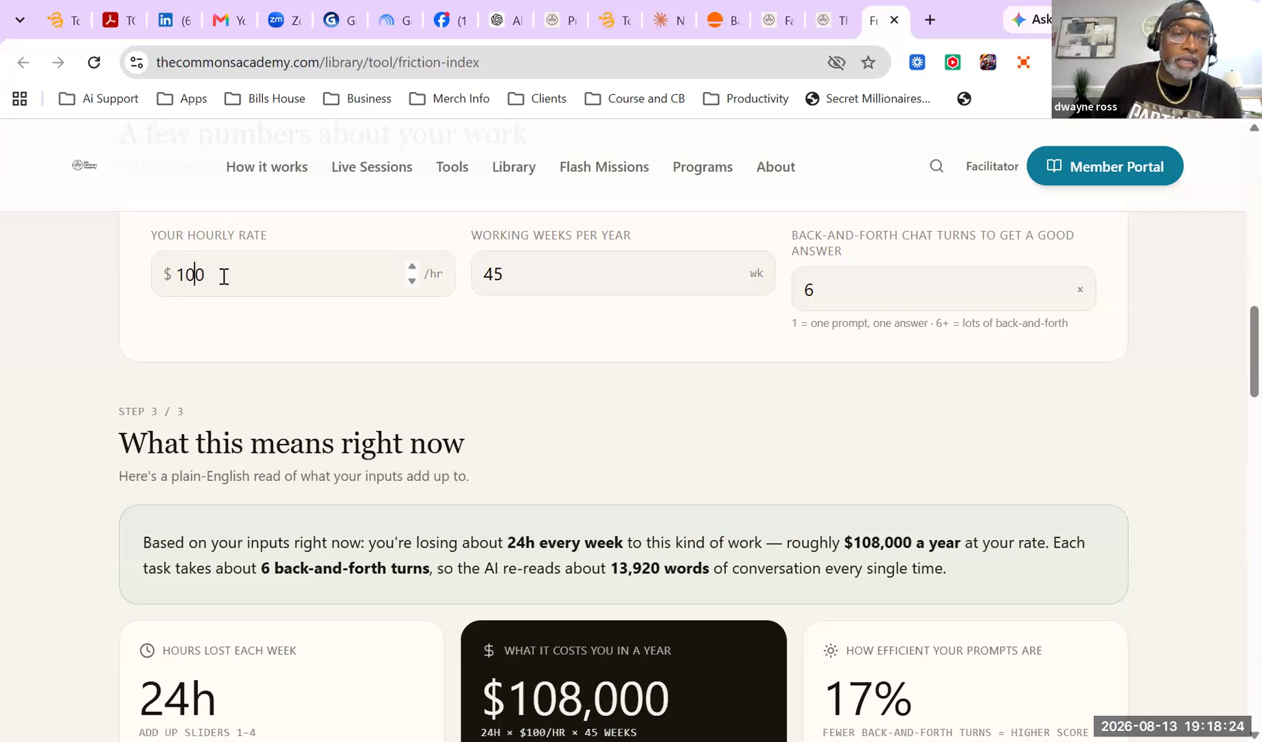
left_click(515, 282)
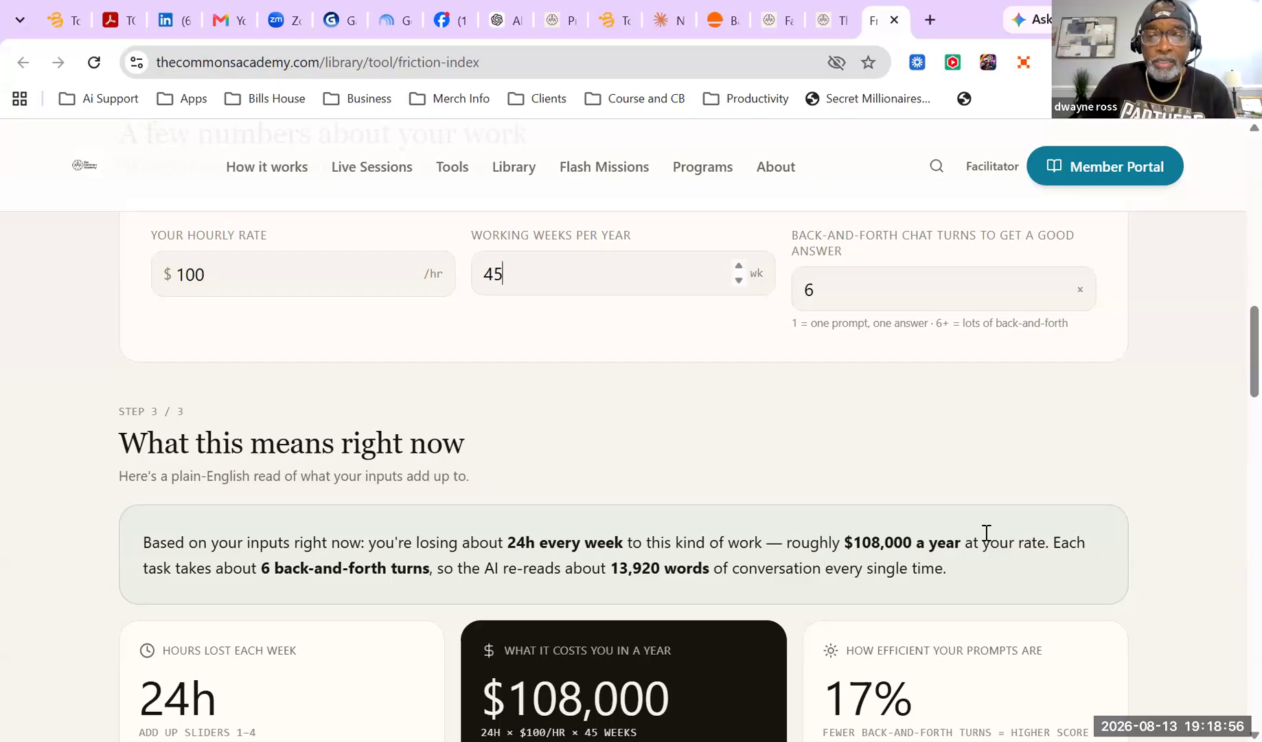
Lower the weekly hours lost to tracking competitors and reading industry updates to 2
scroll(755, 462, "up", 10)
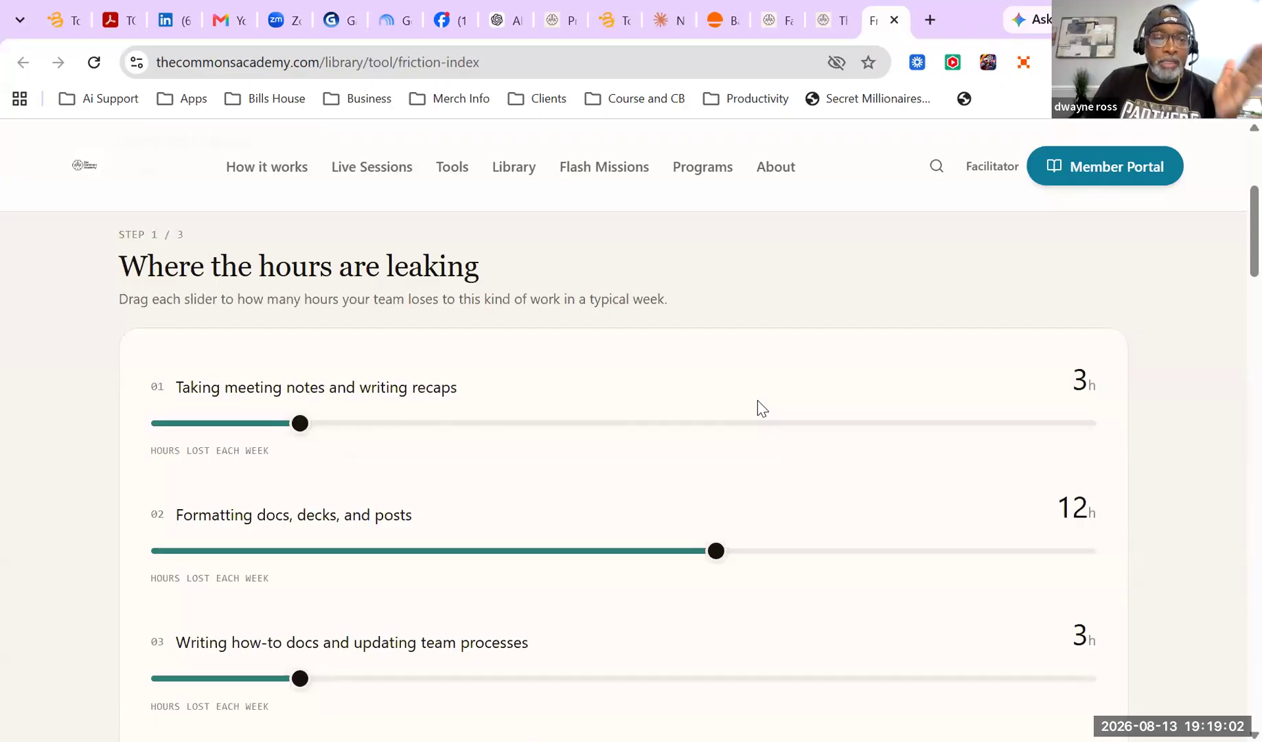
scroll(755, 403, "down", 4)
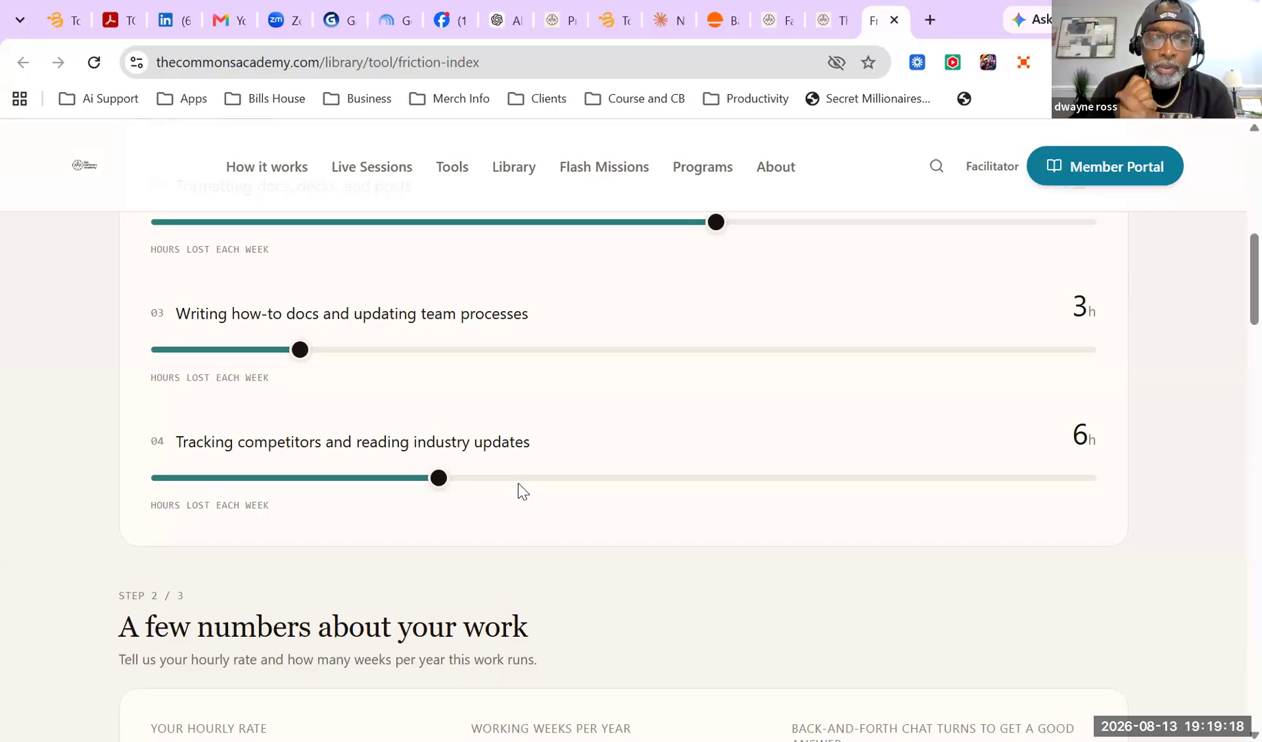
scroll(520, 489, "up", 7)
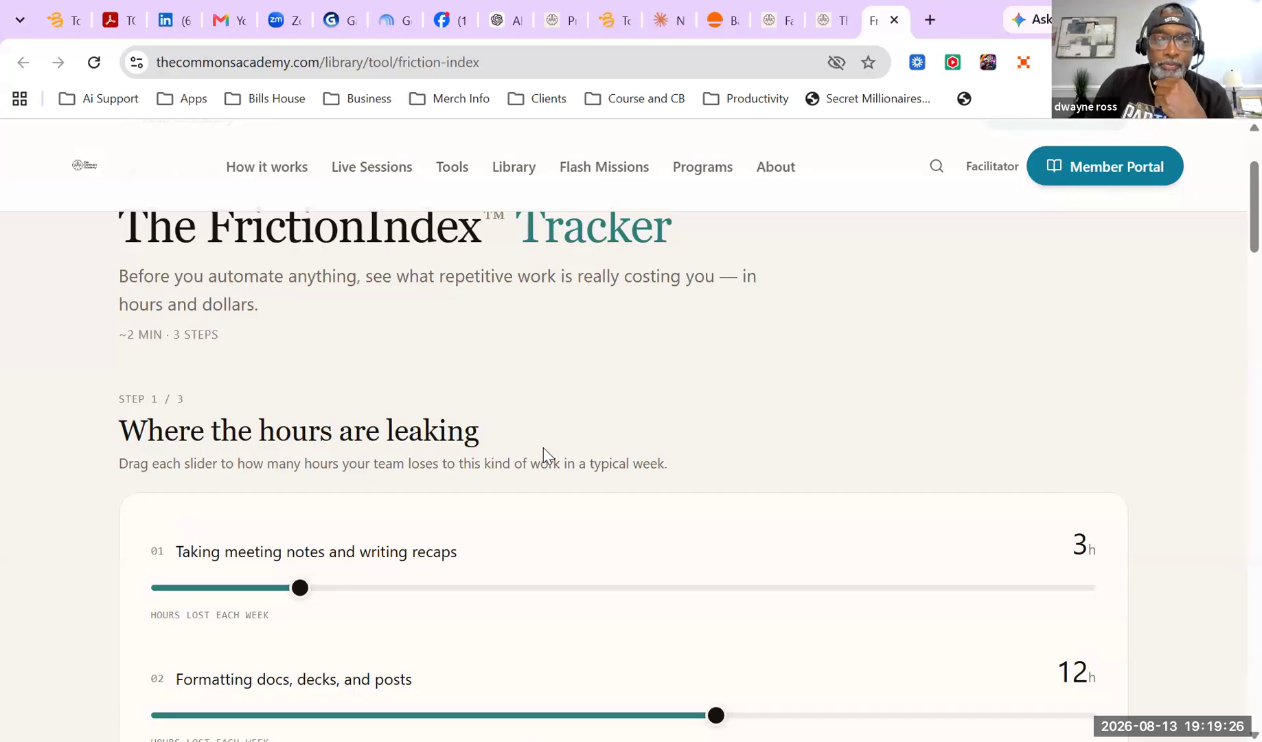
scroll(543, 447, "down", 3)
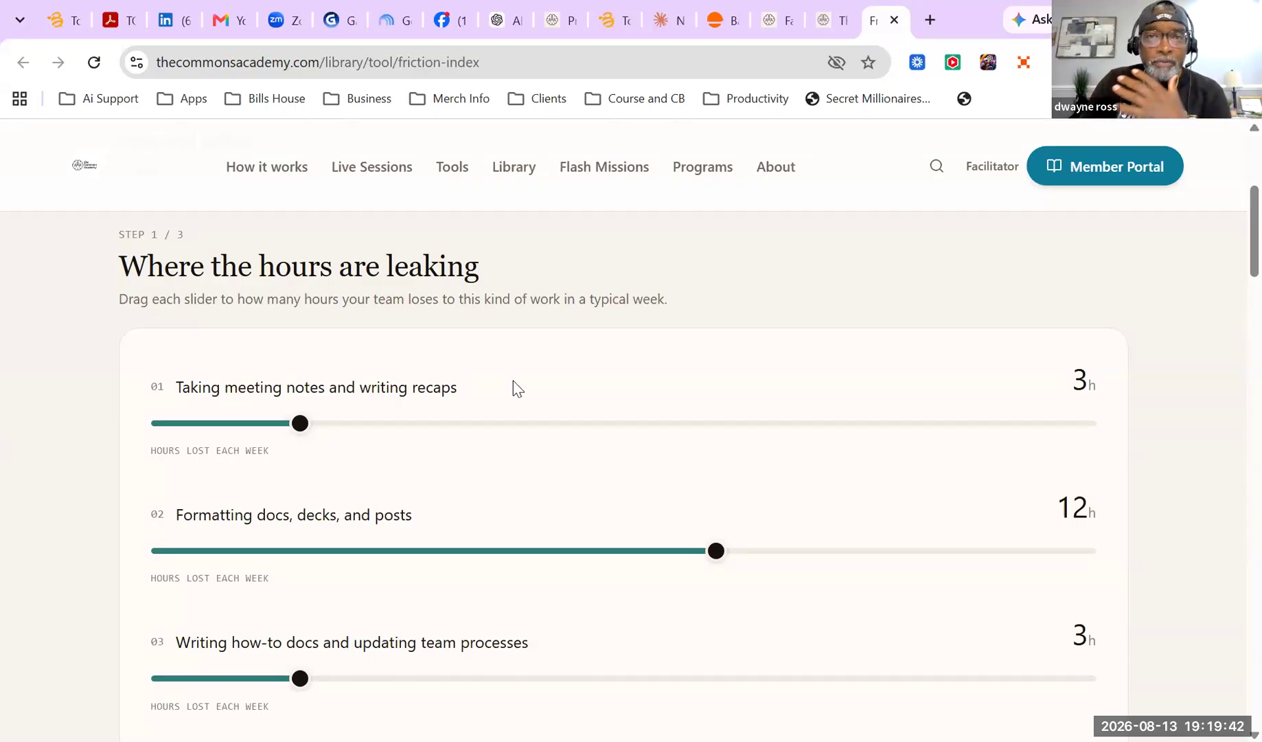
scroll(508, 405, "down", 2)
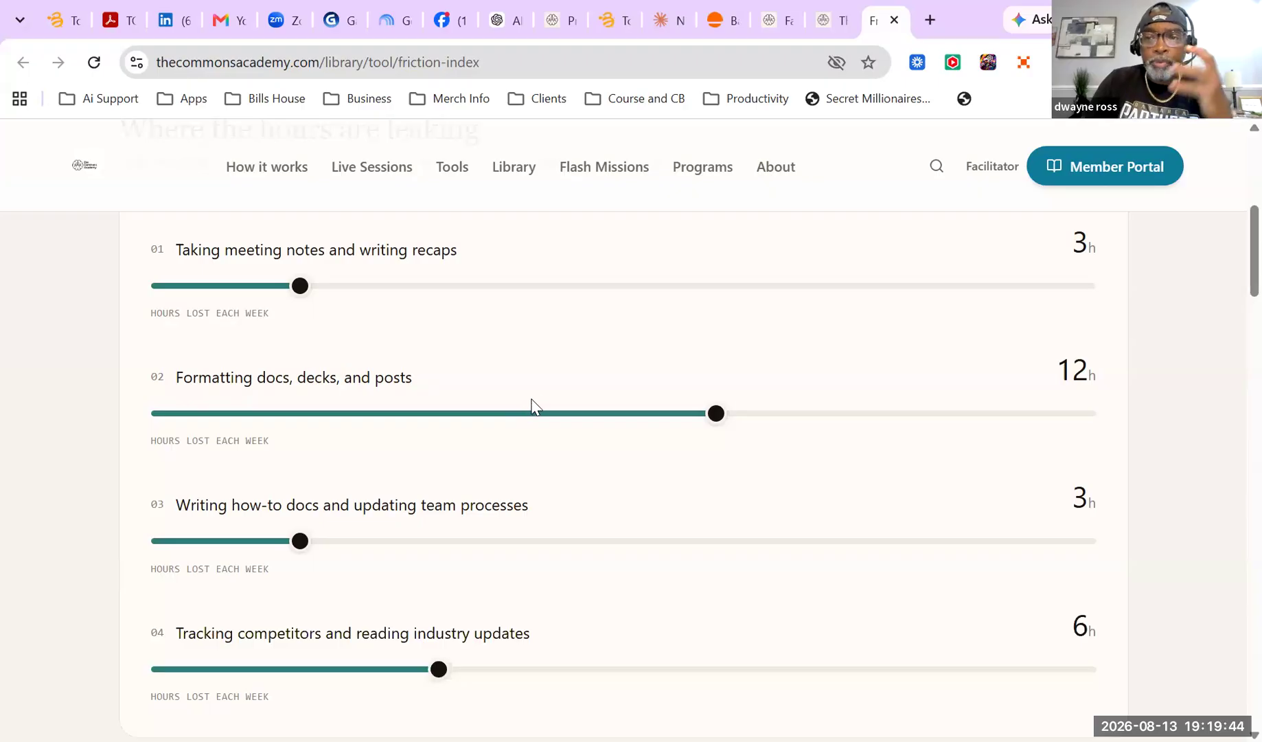
scroll(536, 401, "down", 1)
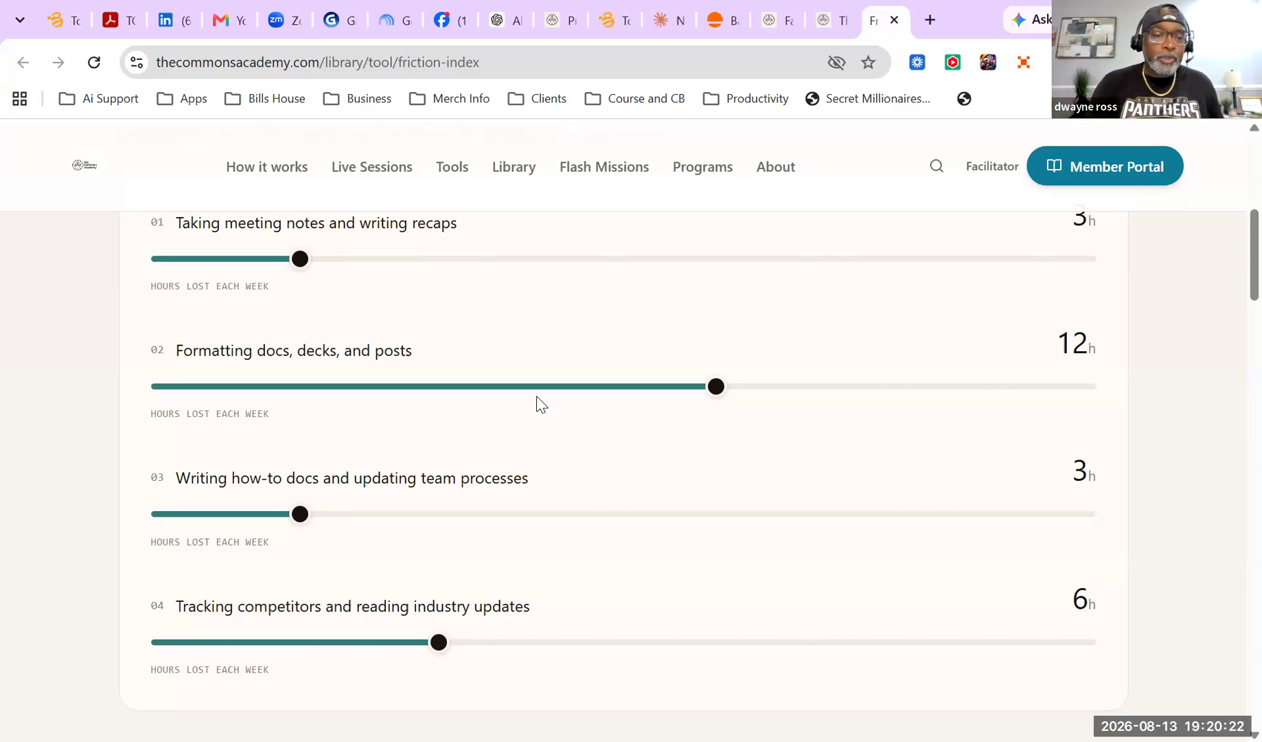
scroll(484, 592, "down", 2)
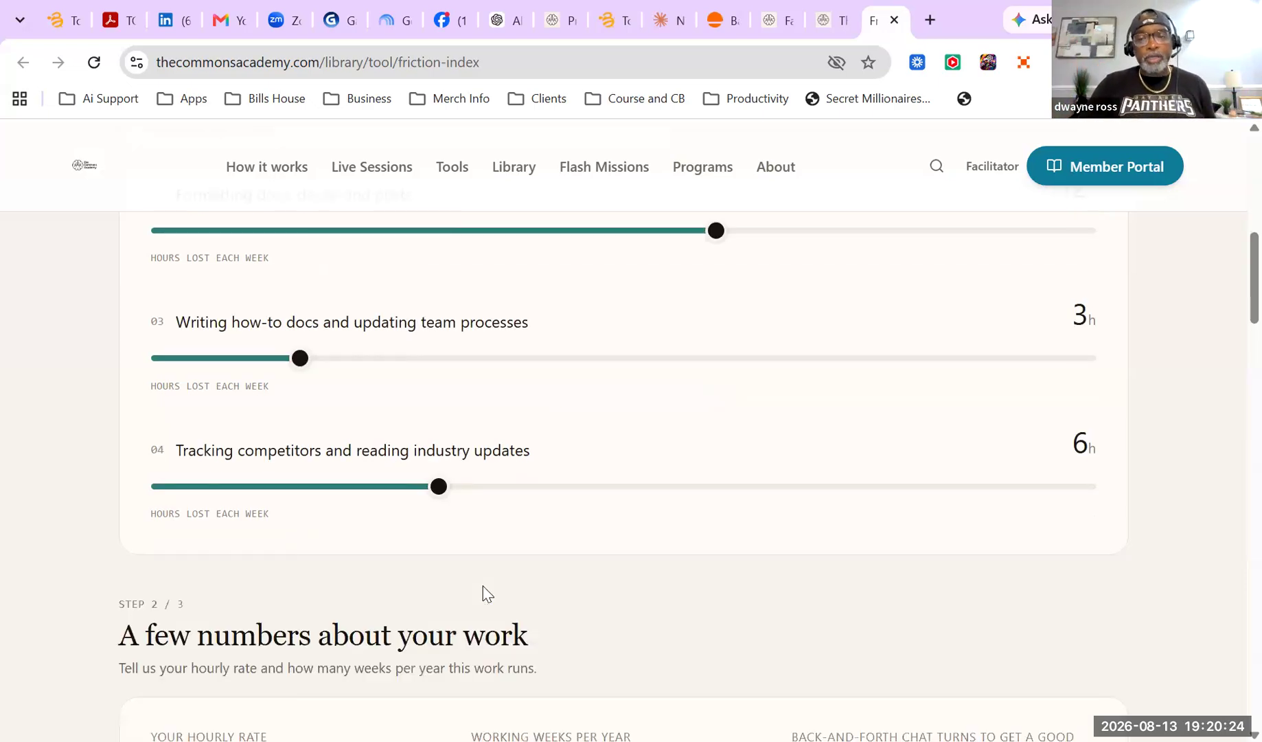
left_click_drag(438, 483, 277, 494)
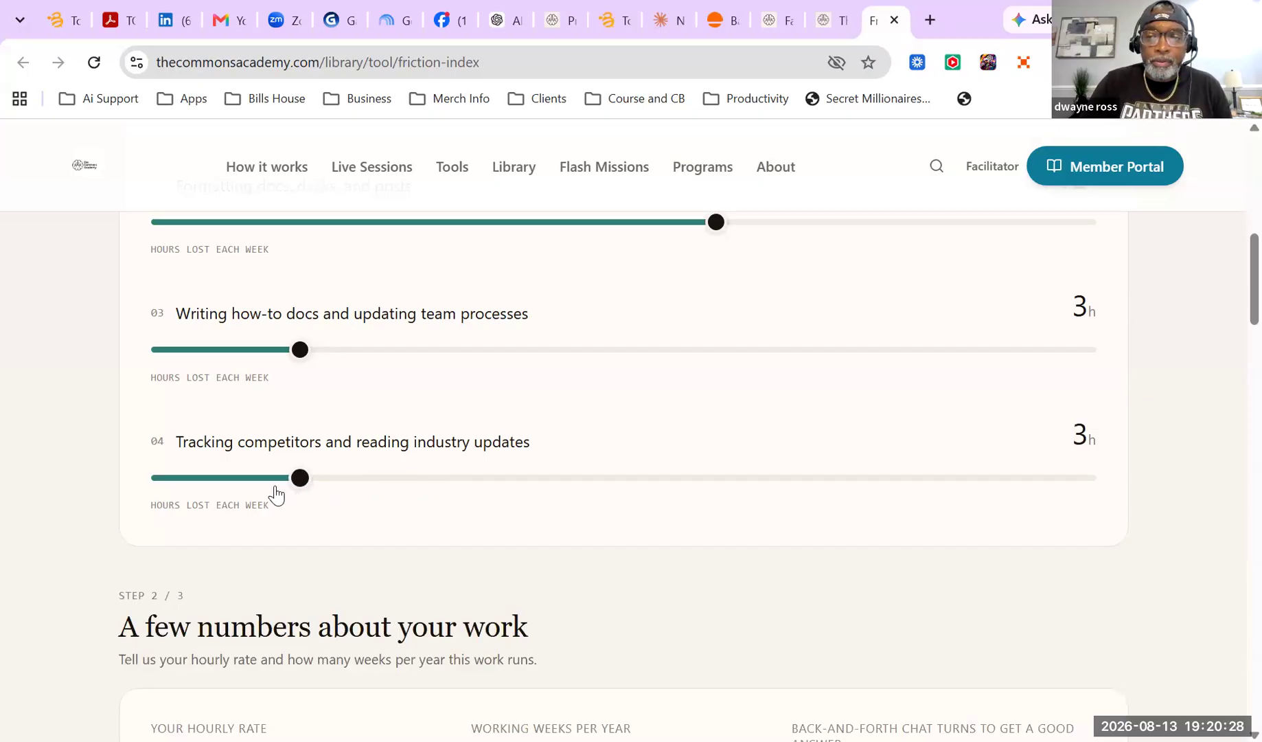
Examine the Step 3 summary and cards for hours lost each week, yearly cost and prompt efficiency
scroll(554, 475, "down", 1)
scroll(554, 475, "down", 5)
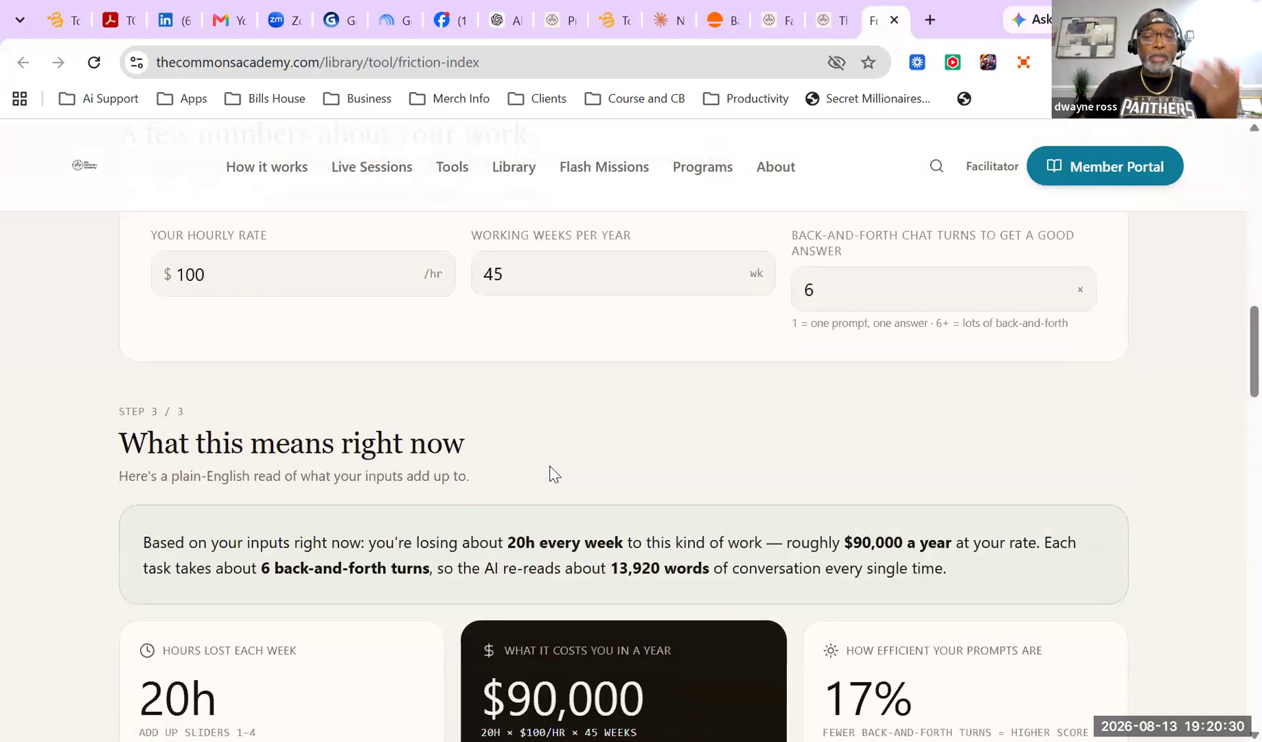
scroll(550, 473, "up", 2)
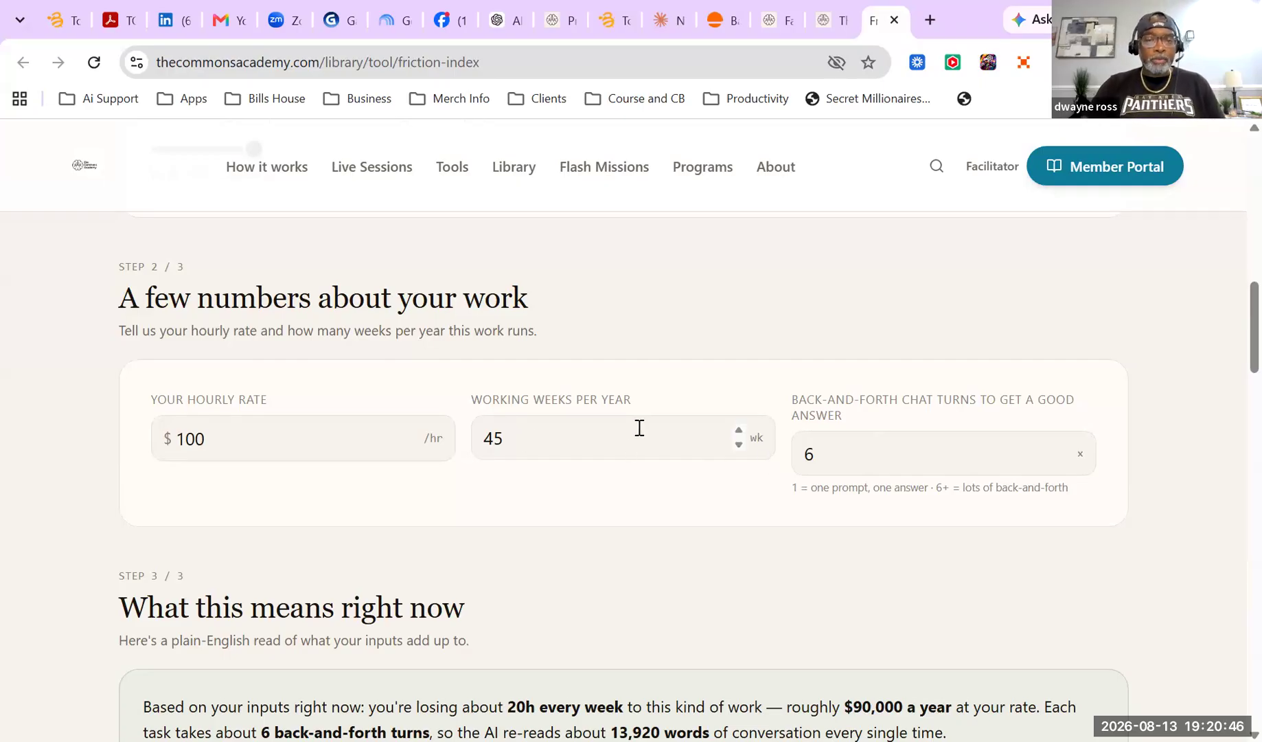
scroll(640, 427, "down", 5)
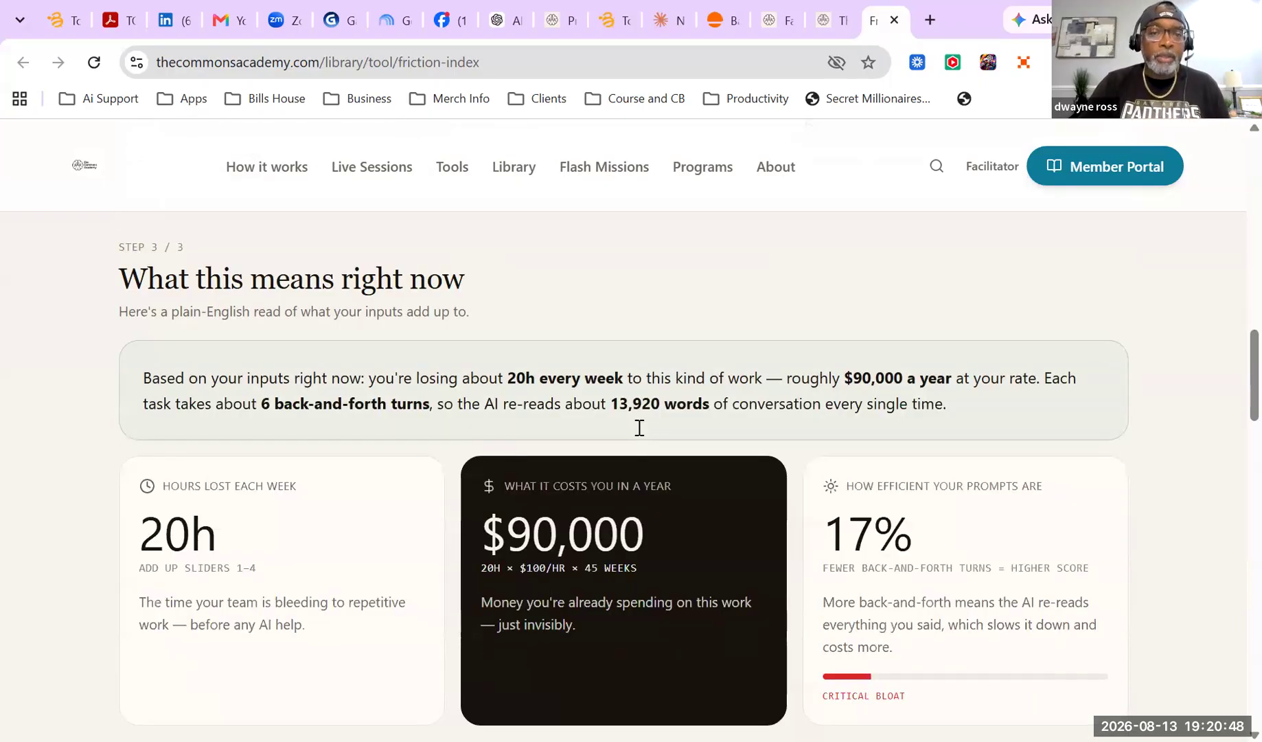
scroll(639, 429, "down", 2)
scroll(630, 391, "up", 2)
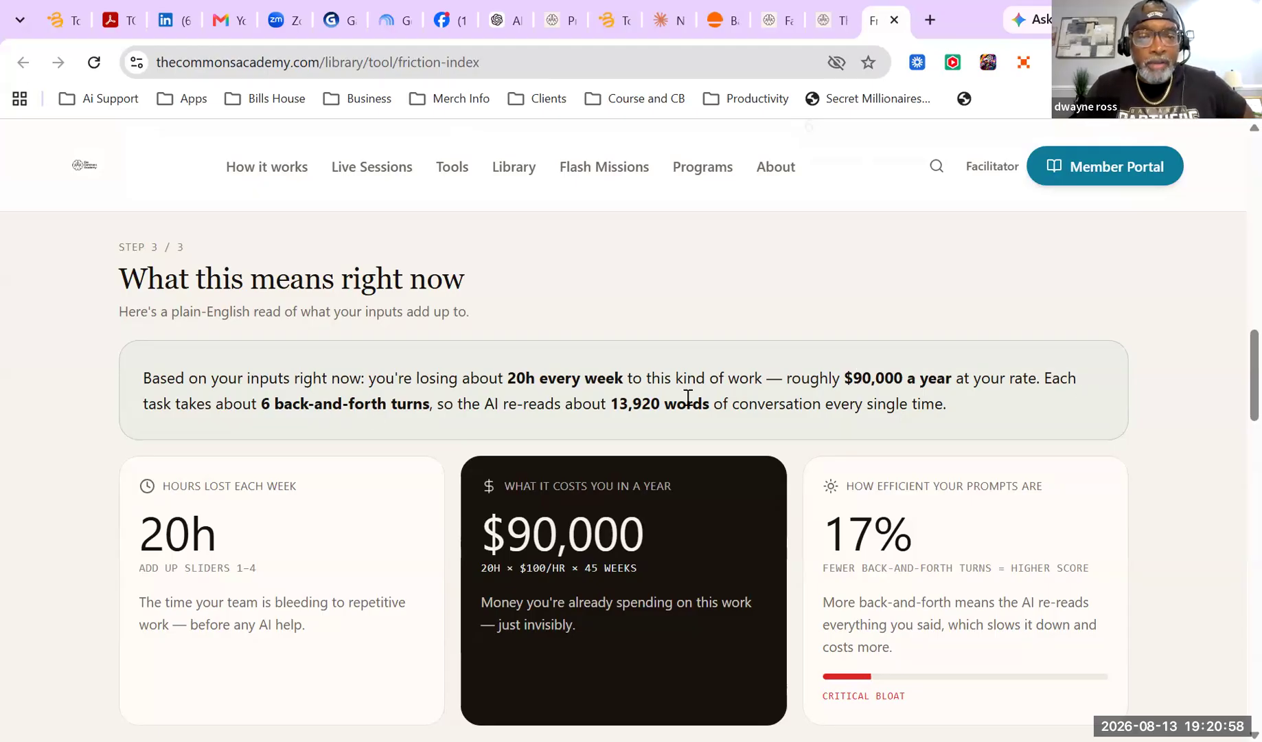
scroll(560, 385, "down", 2)
scroll(560, 385, "down", 1)
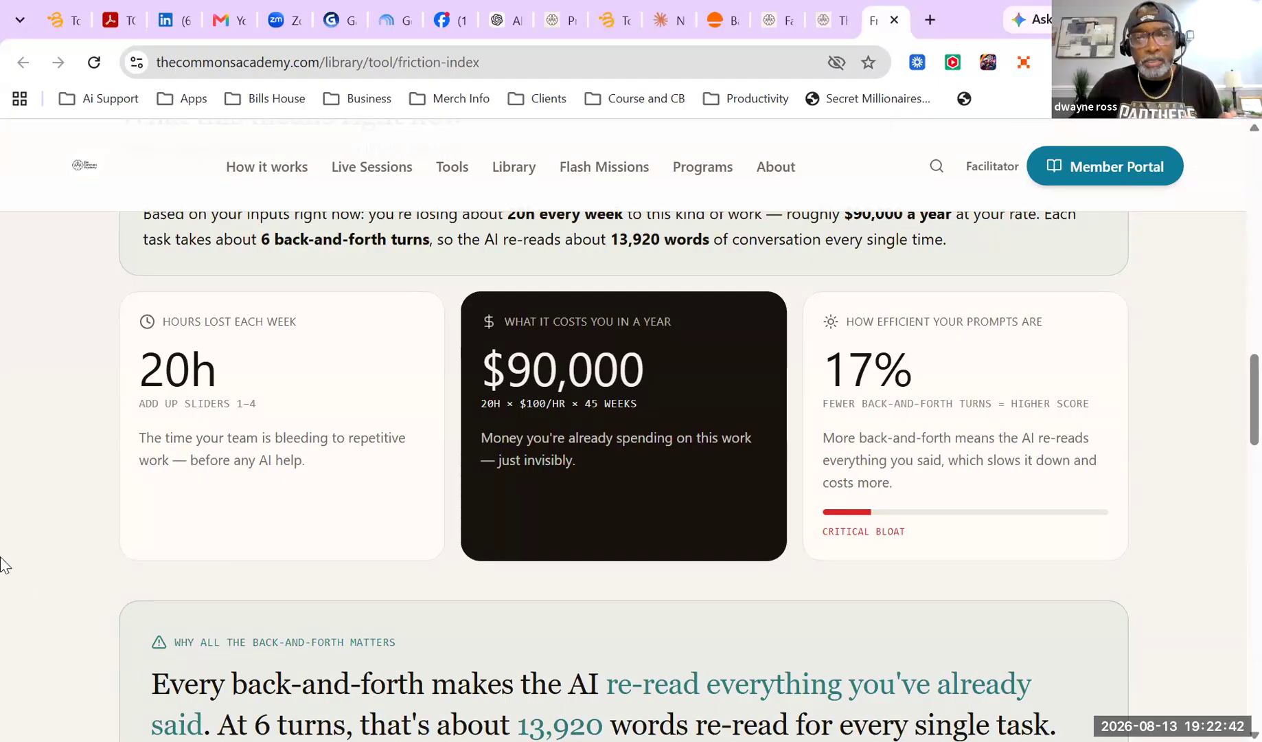
Compare the Step 2 rate, working weeks and chat turns with the summary under What this means right now
scroll(2, 565, "up", 2)
scroll(1, 565, "up", 1)
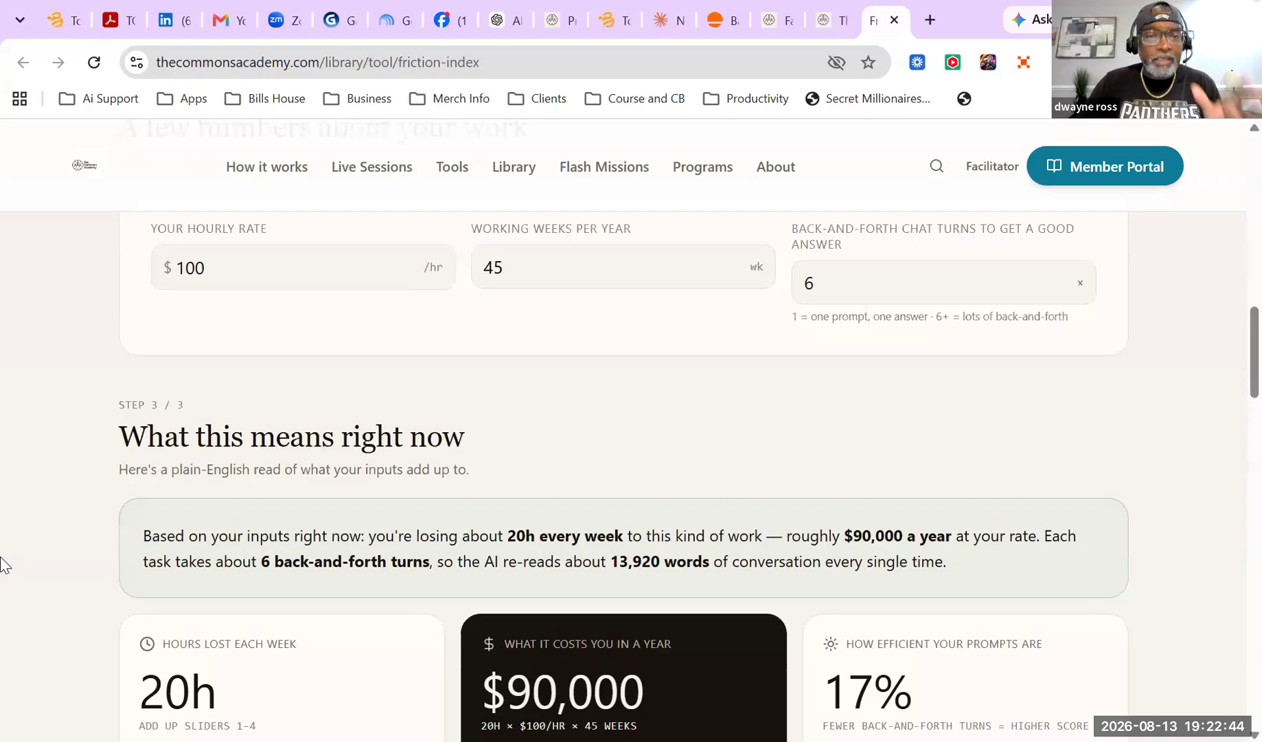
scroll(1, 565, "up", 3)
scroll(1, 565, "up", 1)
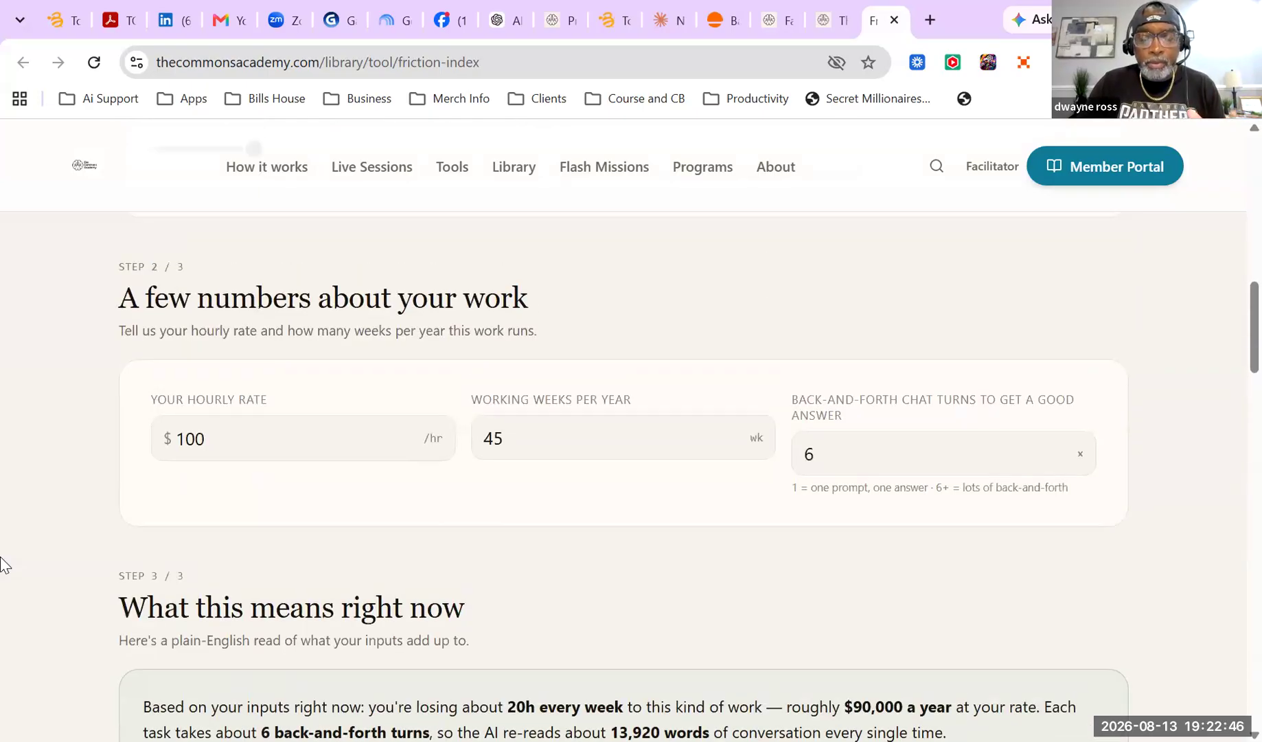
scroll(5, 553, "down", 6)
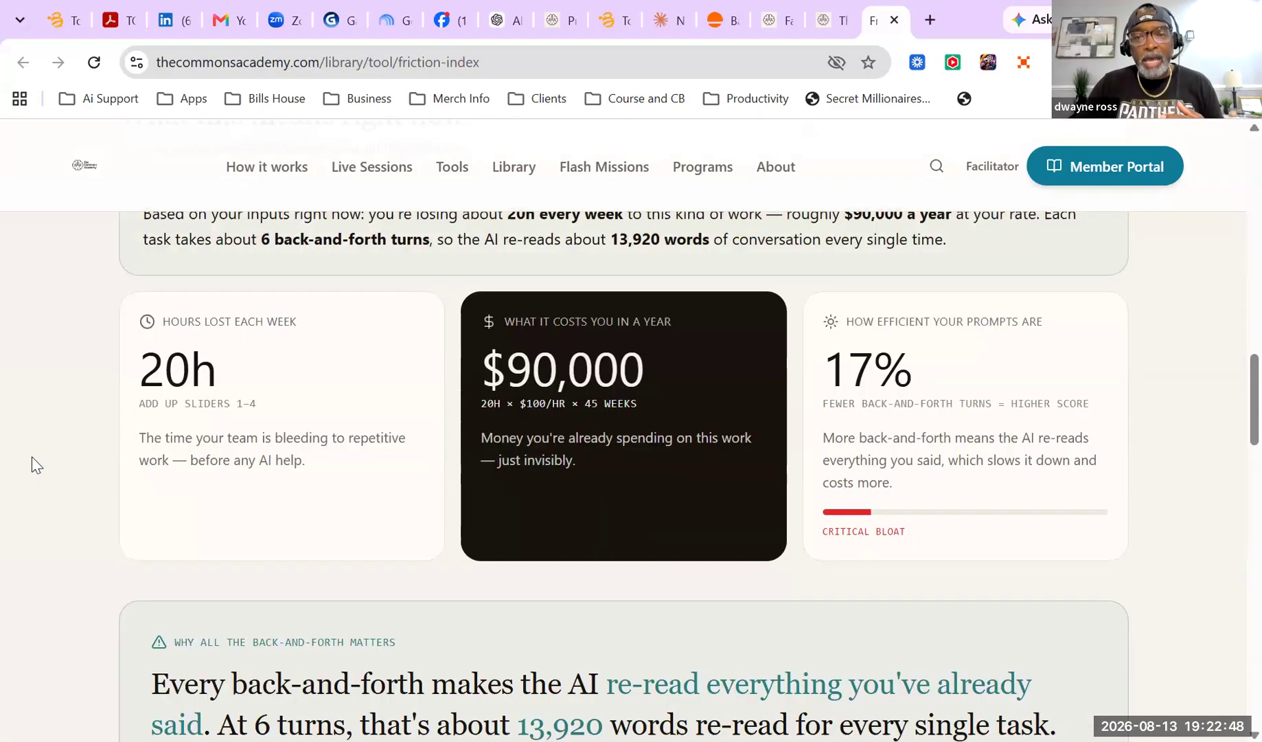
scroll(31, 462, "up", 2)
scroll(31, 462, "up", 1)
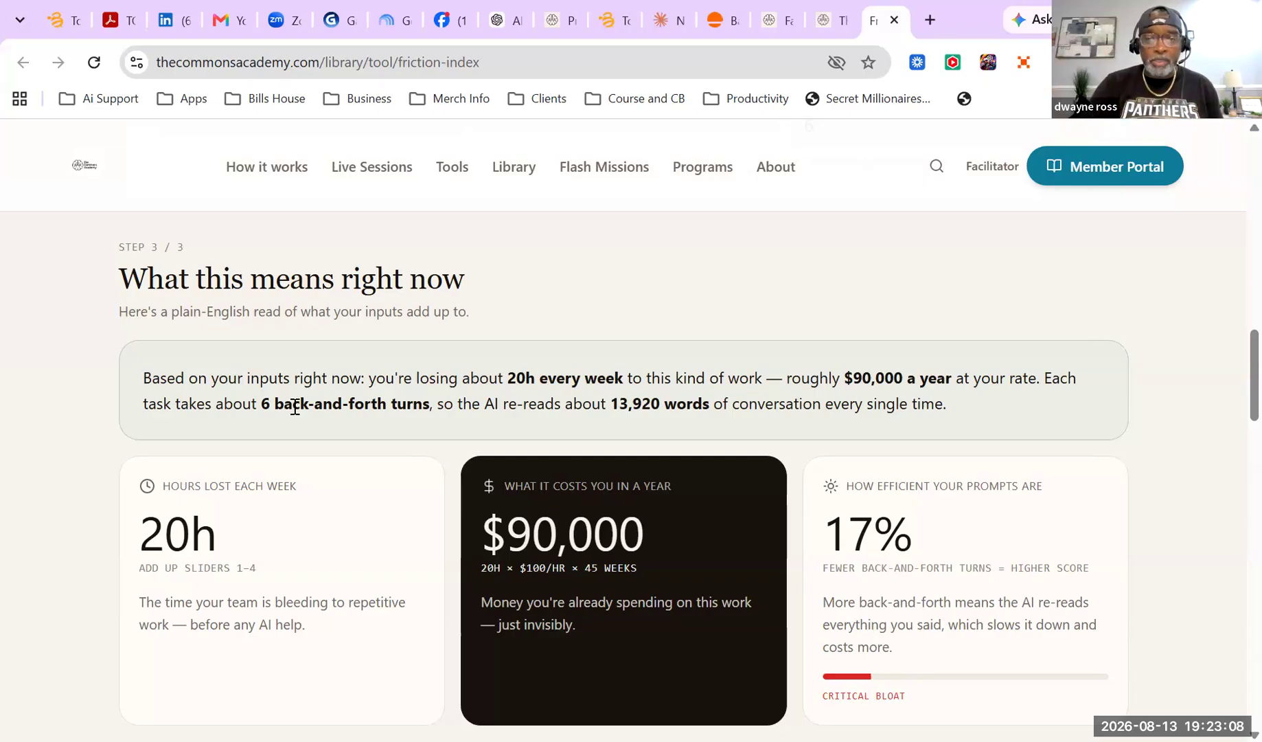
Copy the text of Prompt 1, which reformats text into a clean one-pager, from Reclaim your #1 leak this week
scroll(295, 407, "down", 7)
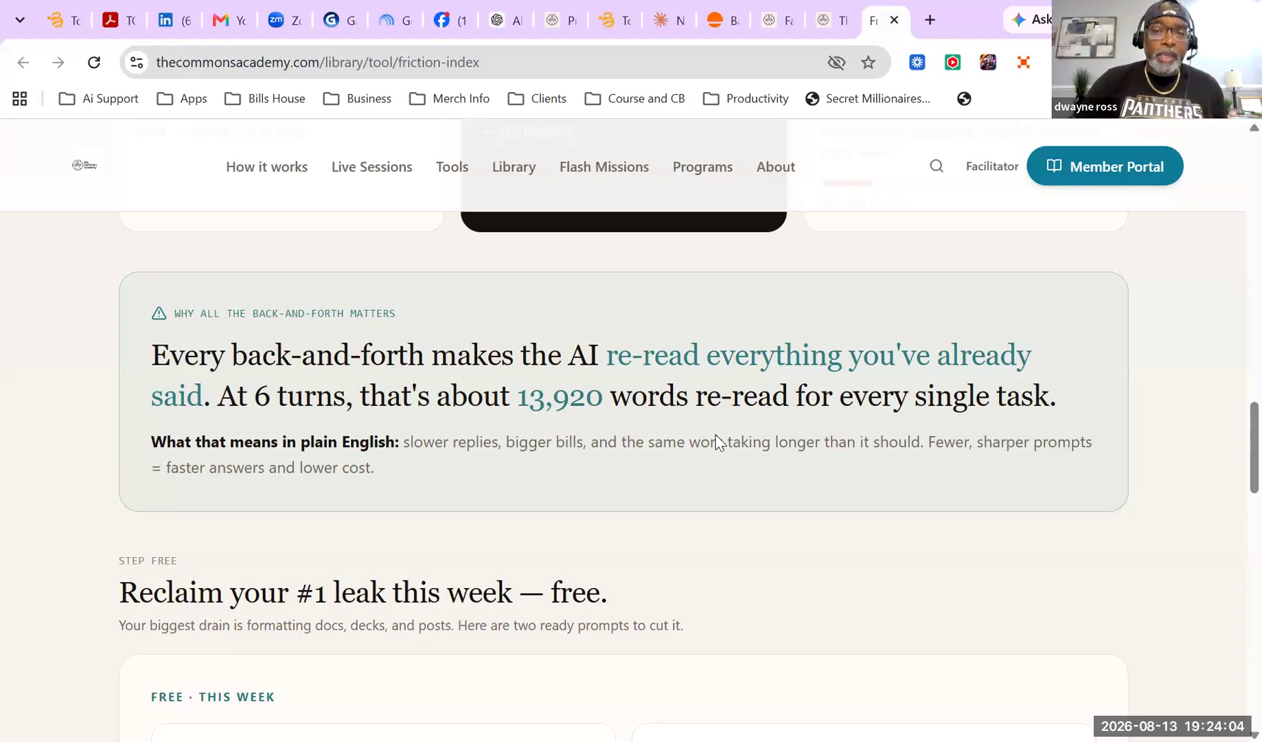
scroll(567, 443, "down", 1)
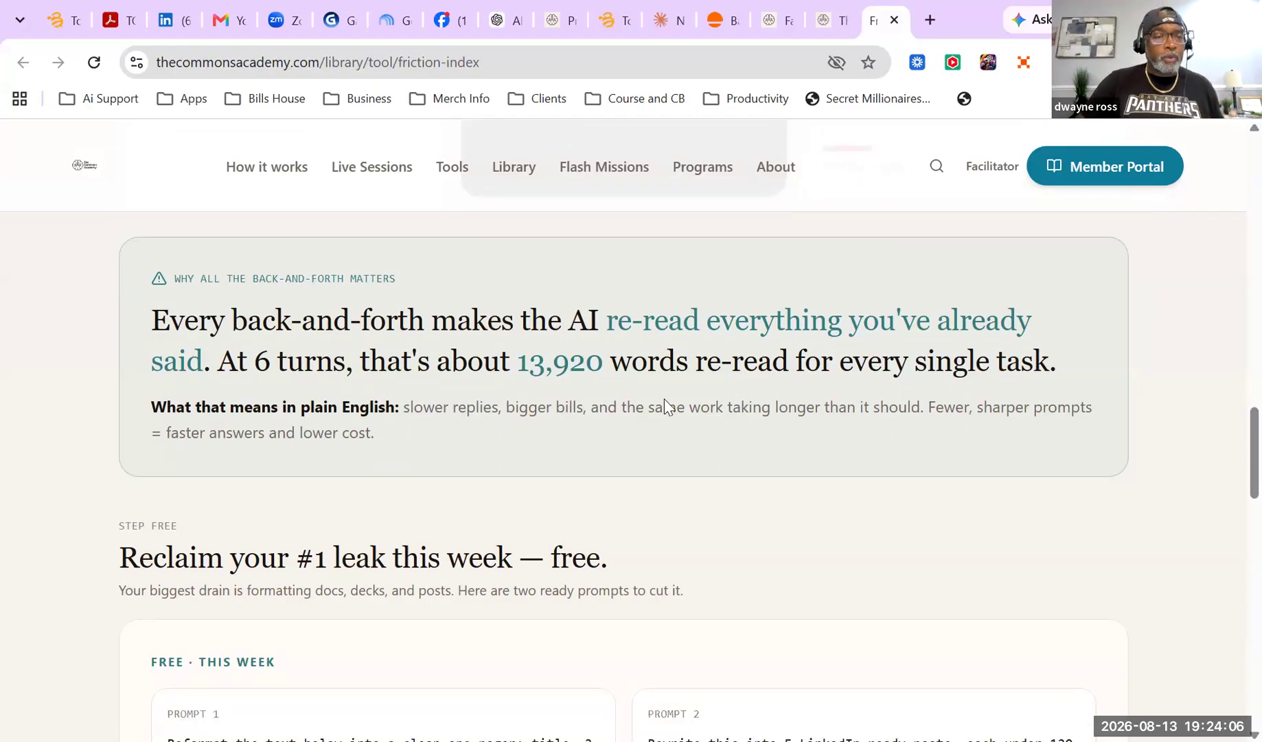
scroll(663, 399, "down", 2)
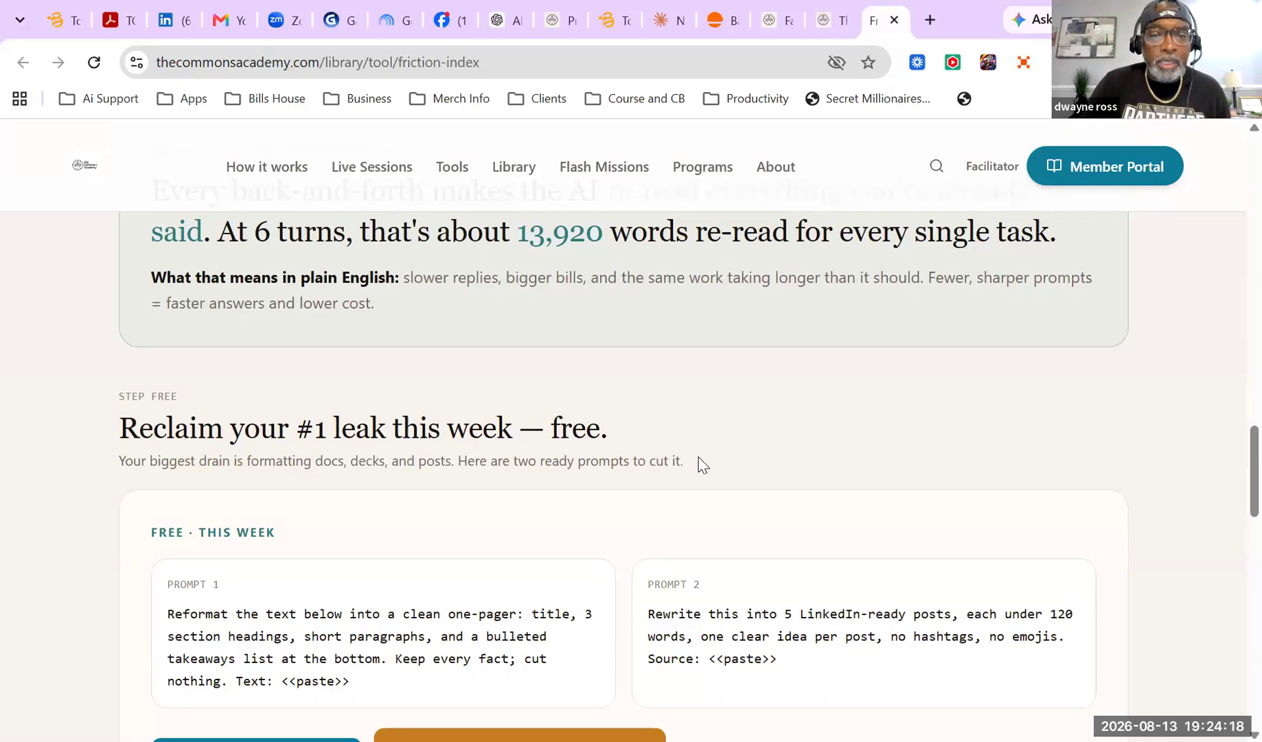
scroll(699, 458, "down", 2)
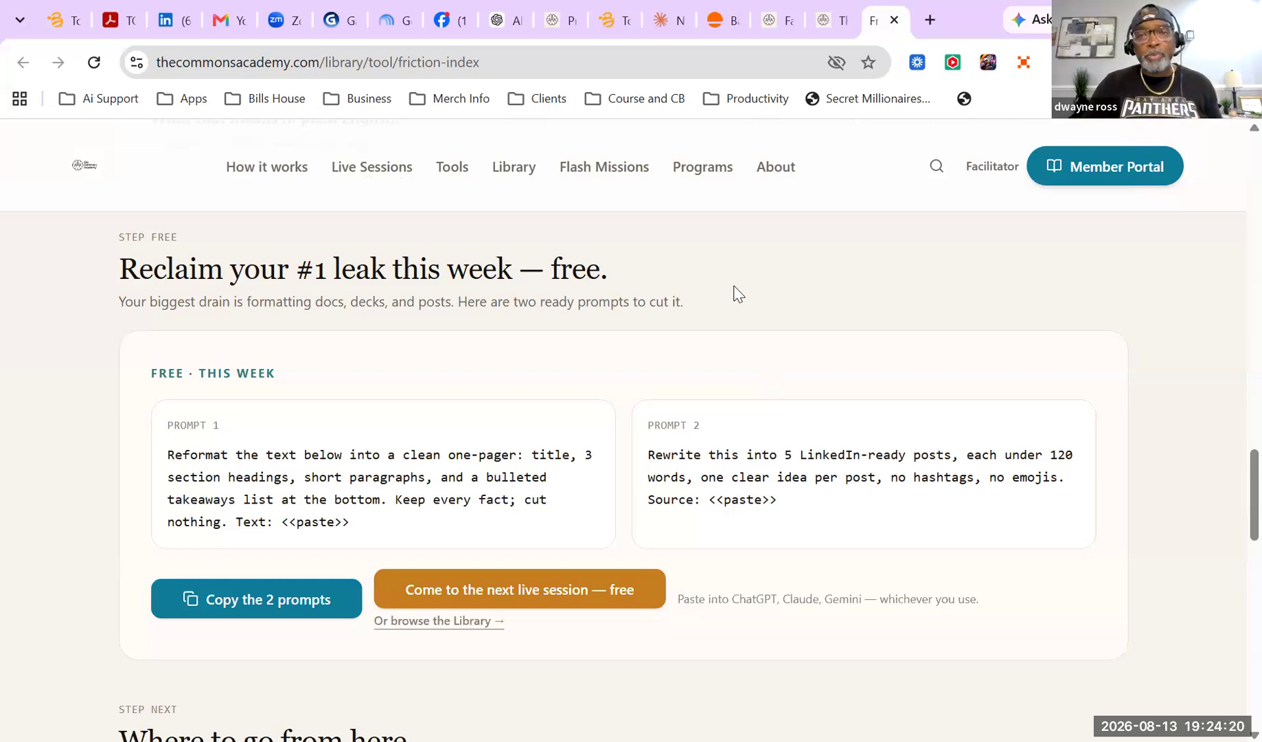
scroll(740, 287, "down", 1)
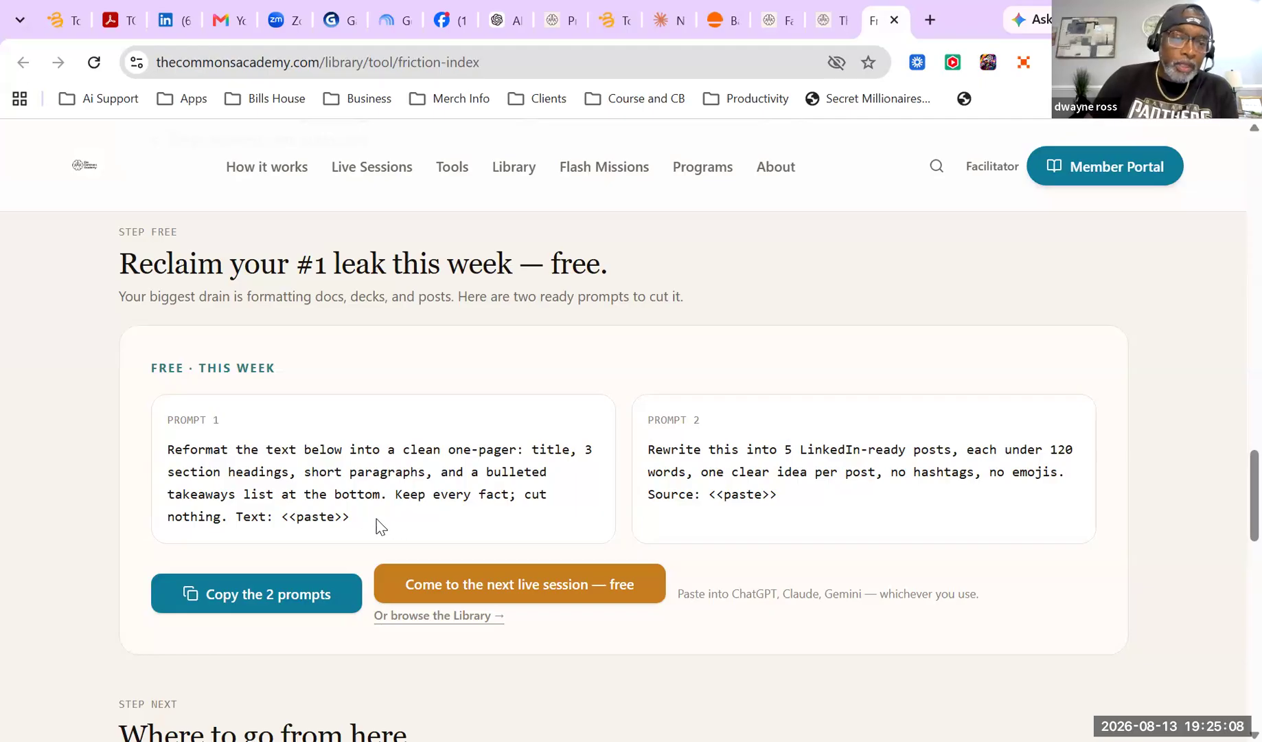
left_click_drag(349, 516, 157, 447)
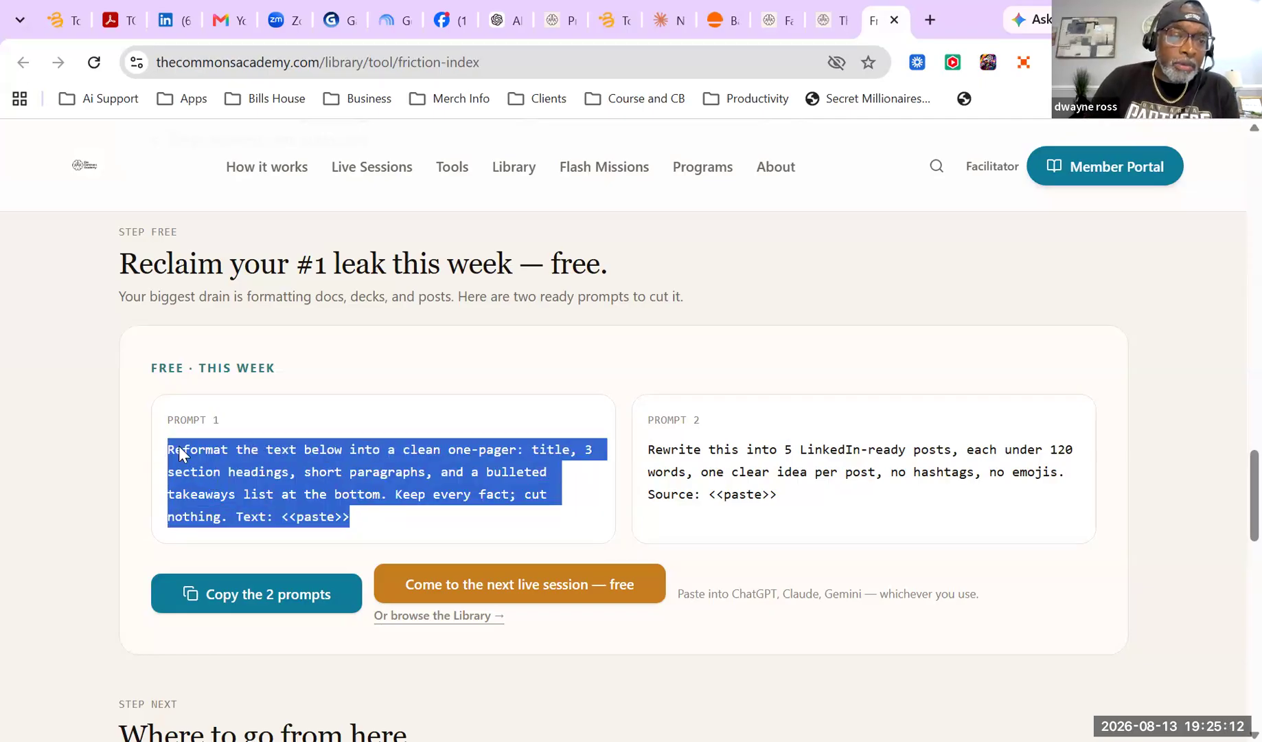
right_click(189, 452)
left_click(248, 476)
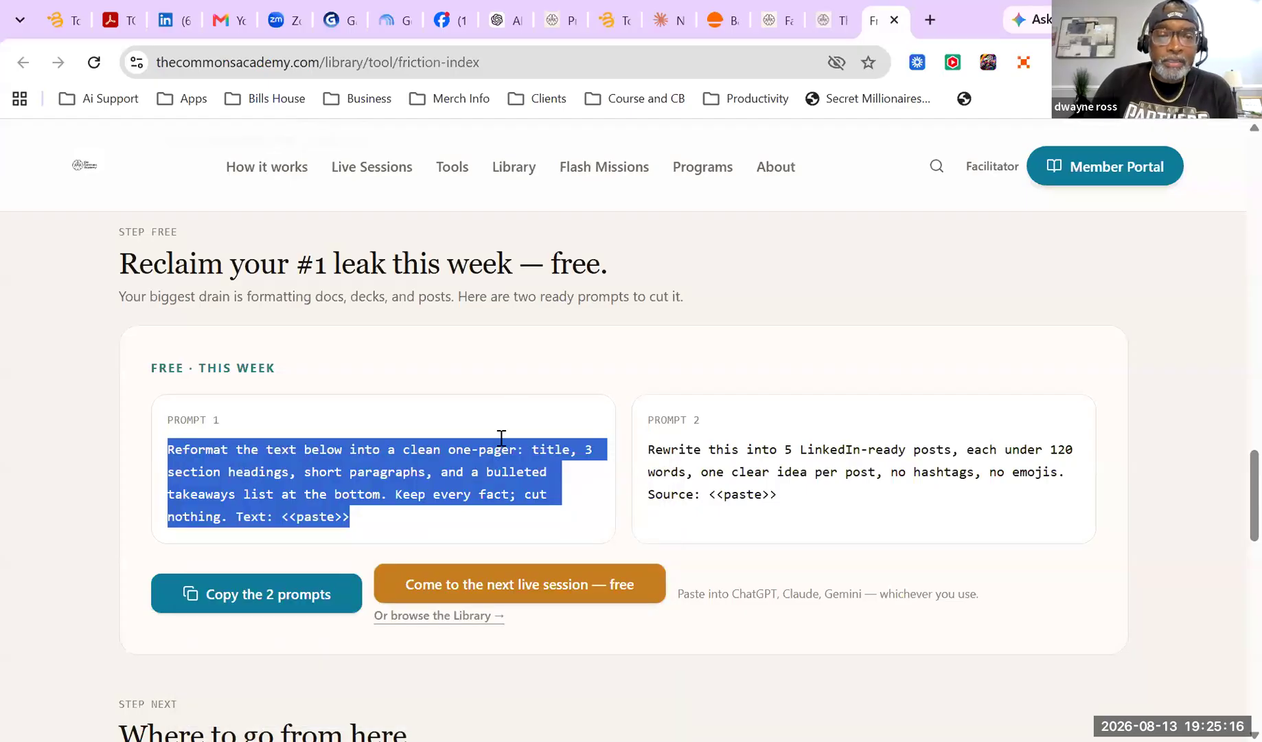
left_click(717, 135)
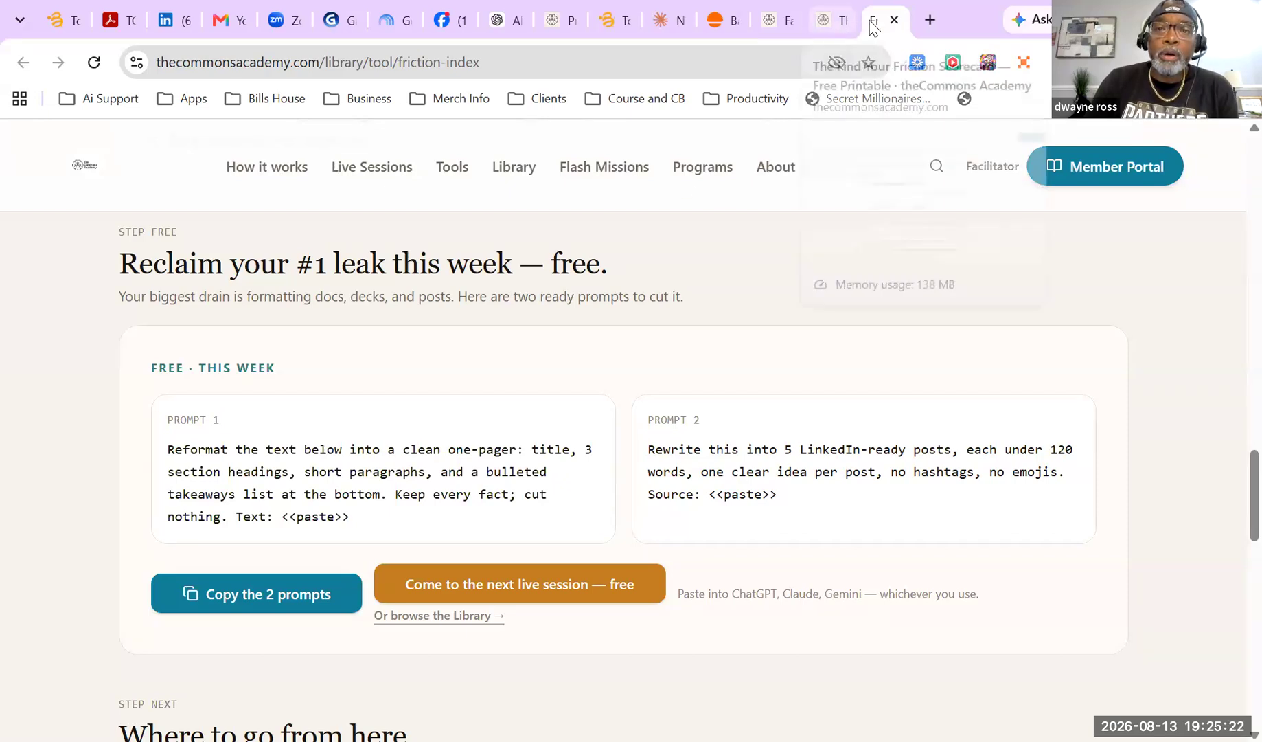
Switch to Claude and begin a new chat message with "Hey calaude i need to comolete the following workflow:"
left_click(660, 21)
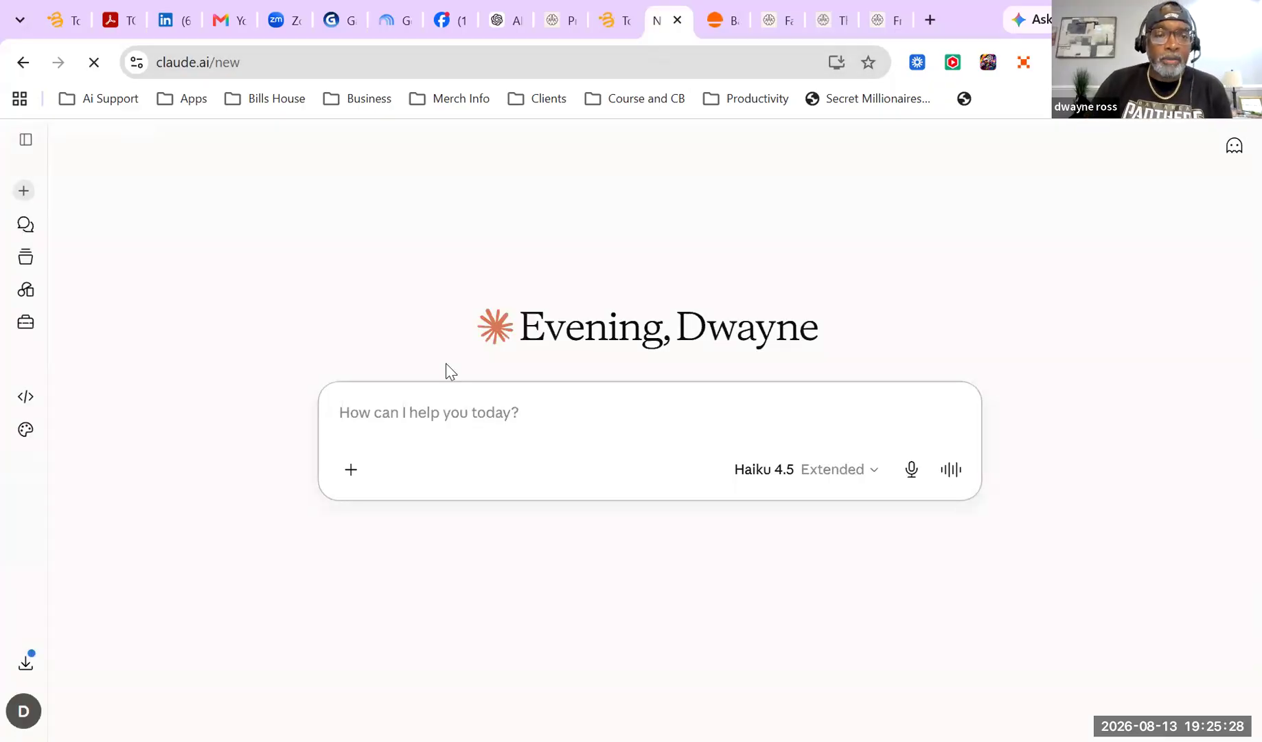
right_click(382, 424)
left_click(366, 408)
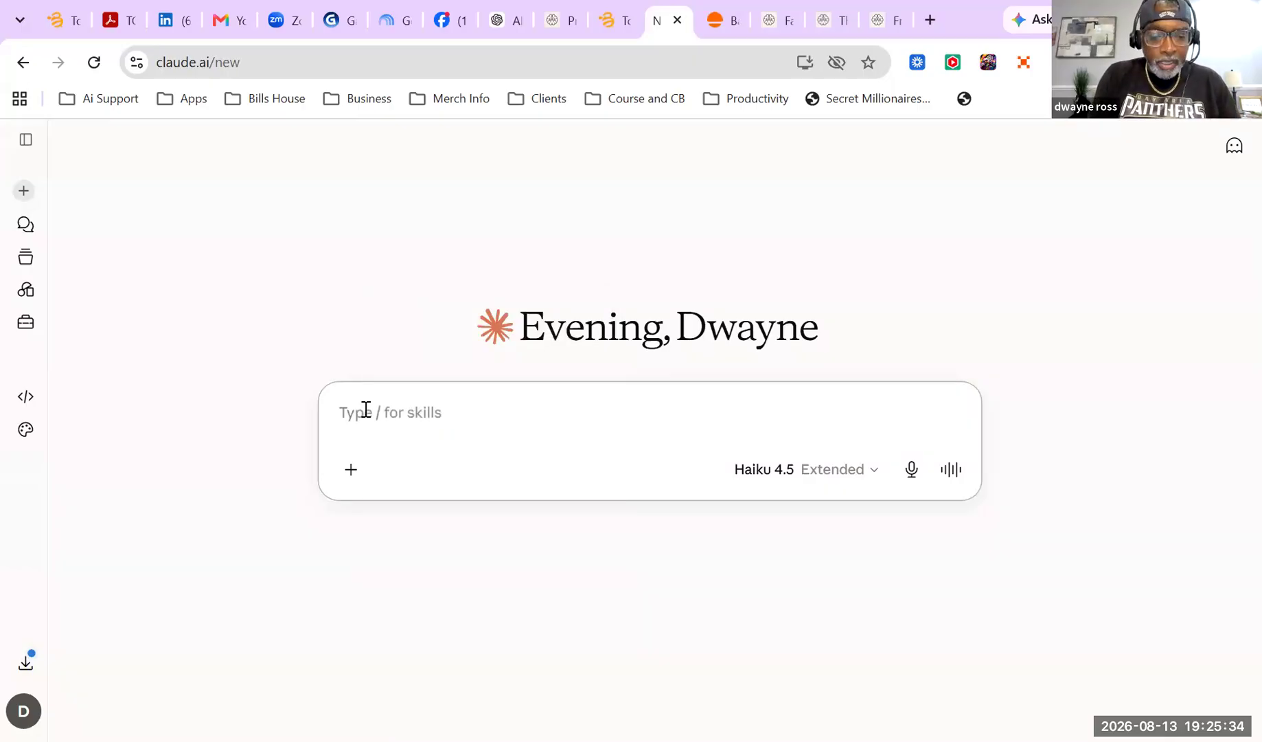
type("Hey calaude")
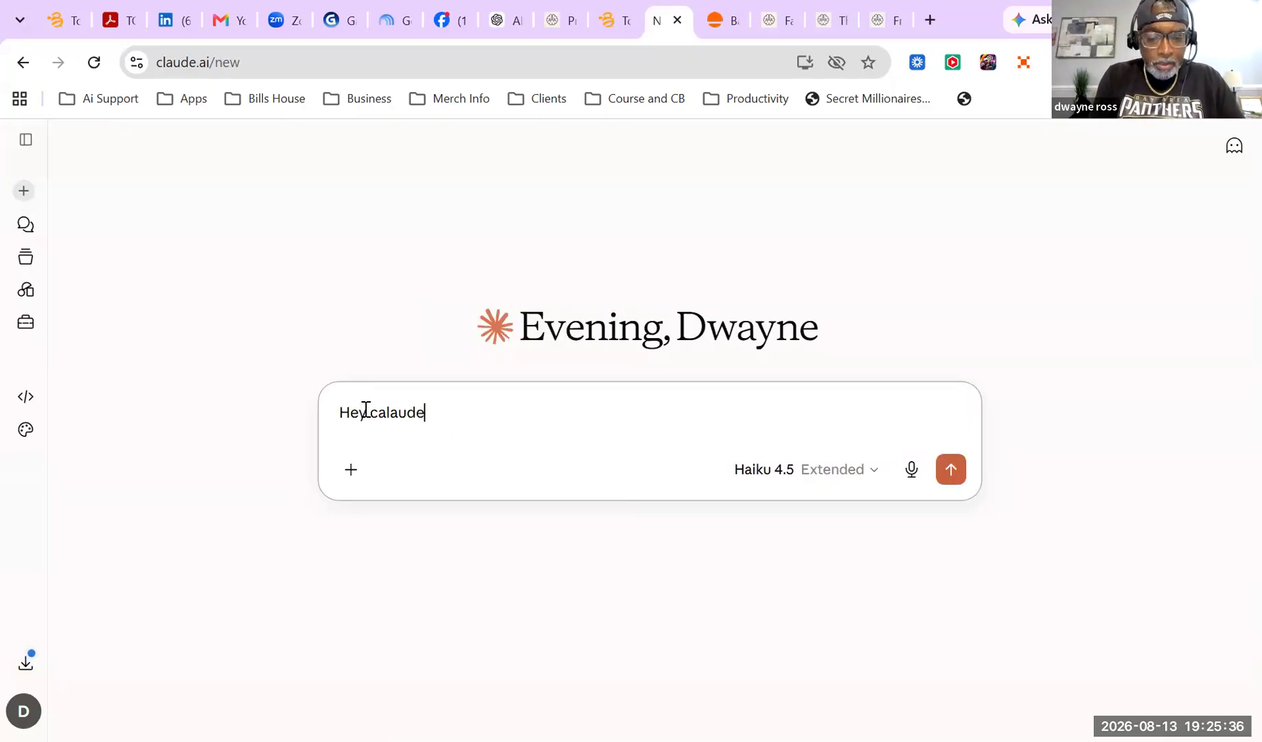
type(" i need to ")
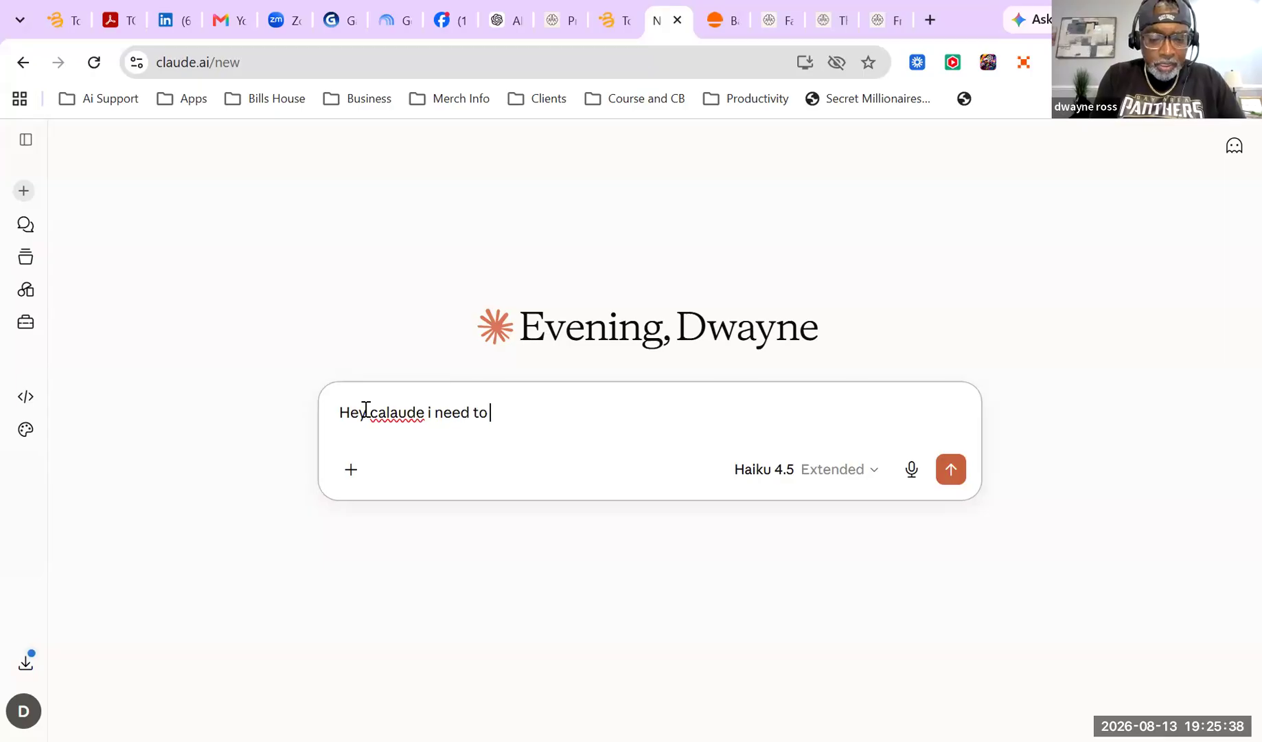
type("comolete the ")
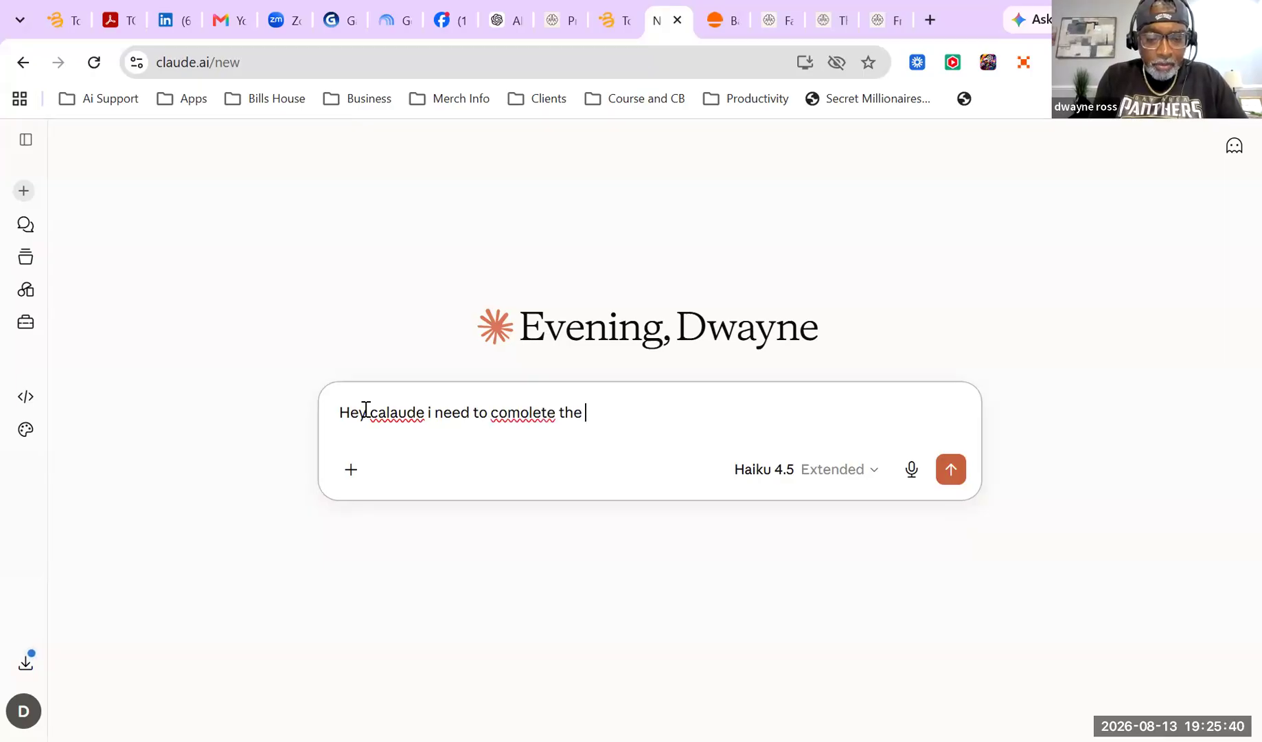
type("following")
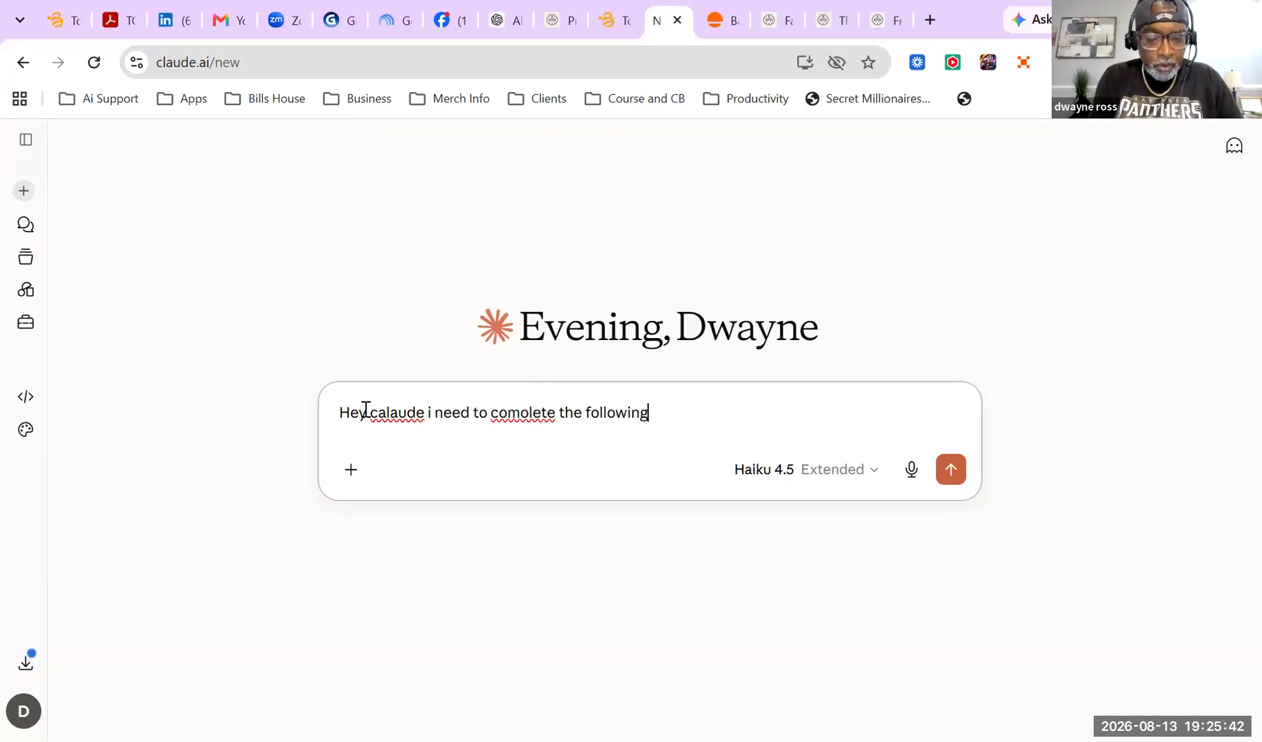
type(" worklfolo")
key("BackSpace")
key("BackSpace")
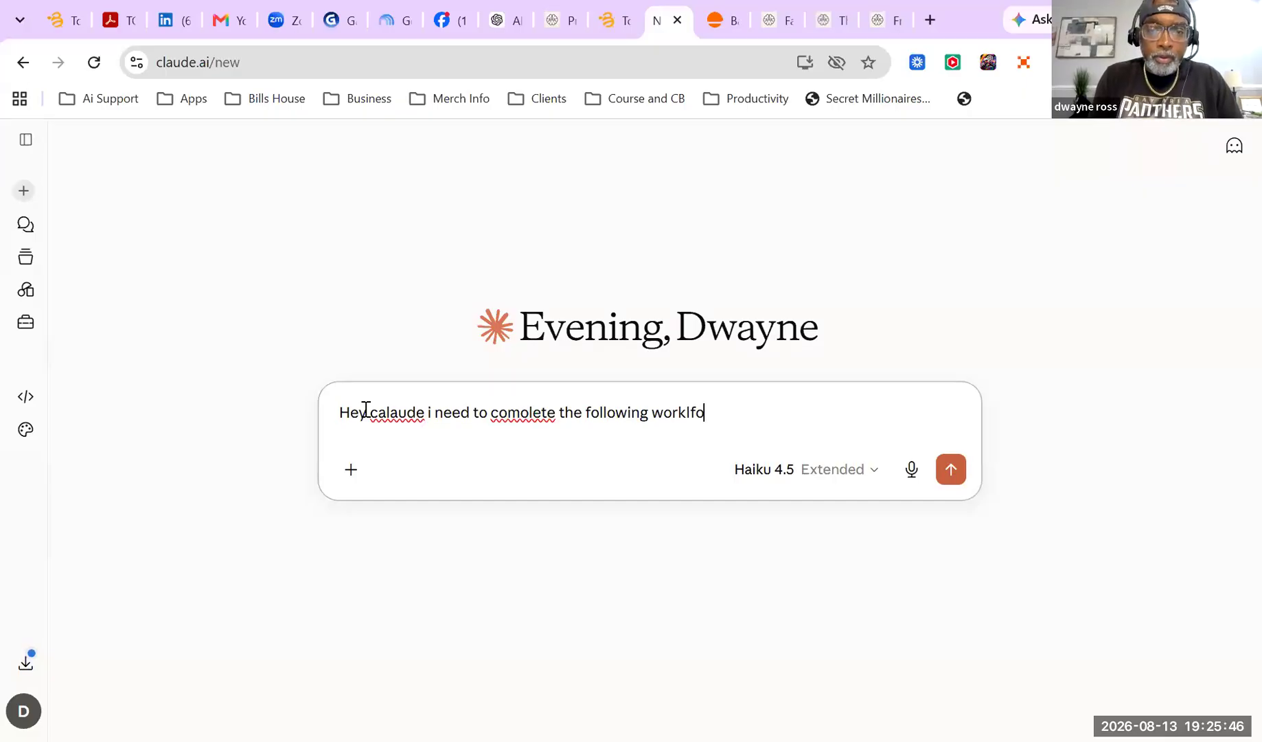
key("BackSpace")
key("BackSpace")
key("BackSpace")
type("flow:")
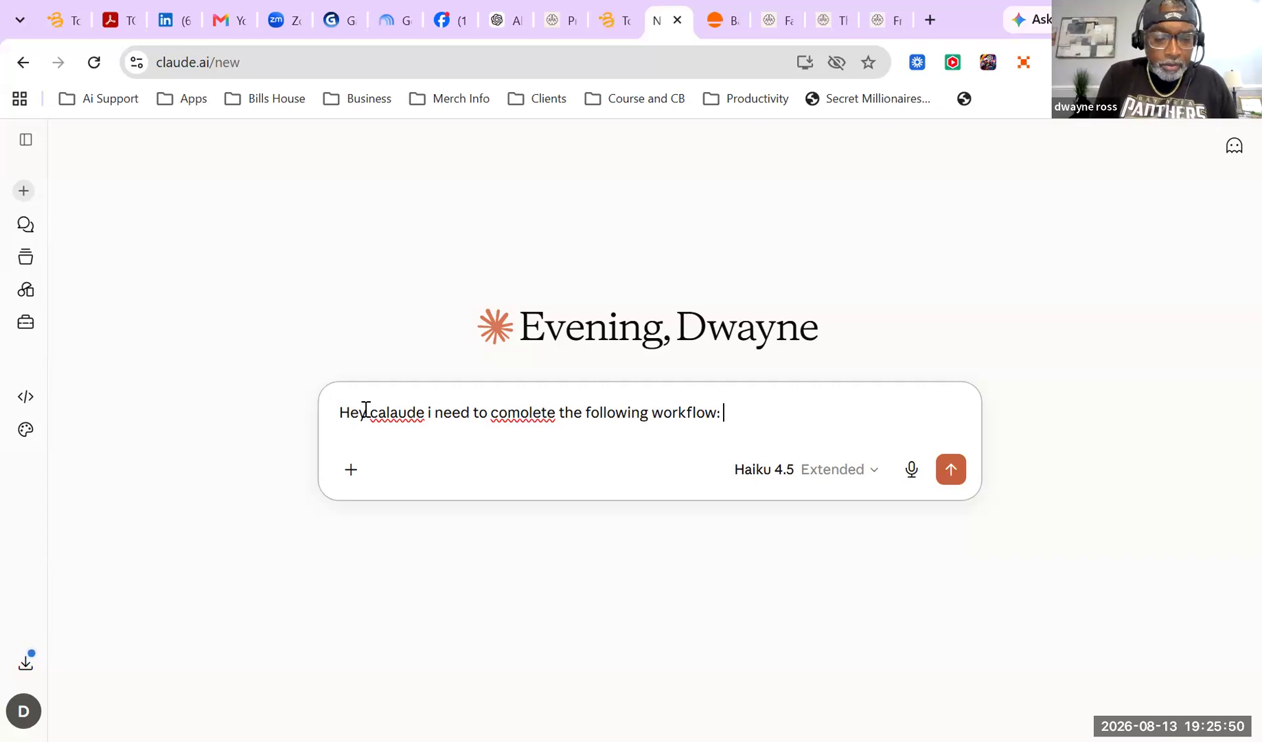
Paste the copied one-pager prompt after the message's opening and delete its <<paste>> placeholder
key("ctrl+v")
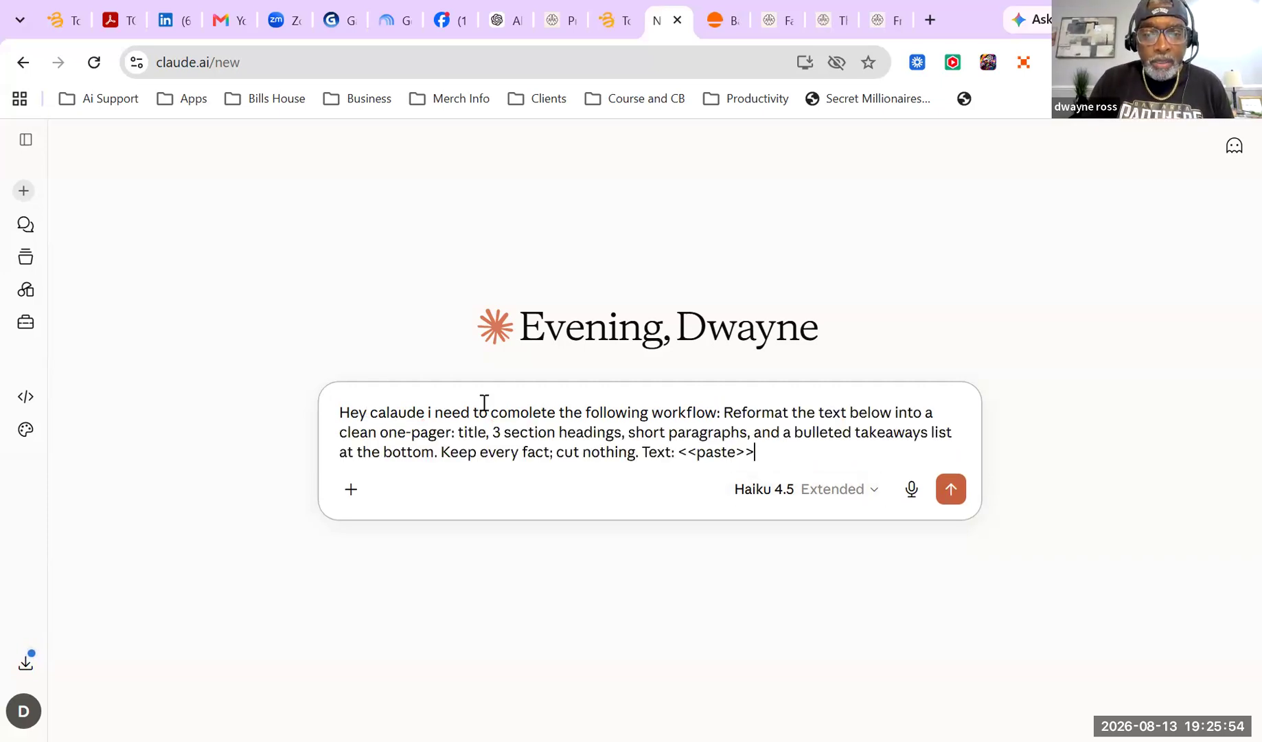
key("ctrl+shift+Left")
key("ctrl+shift+Left")
key("ctrl+shift+Left")
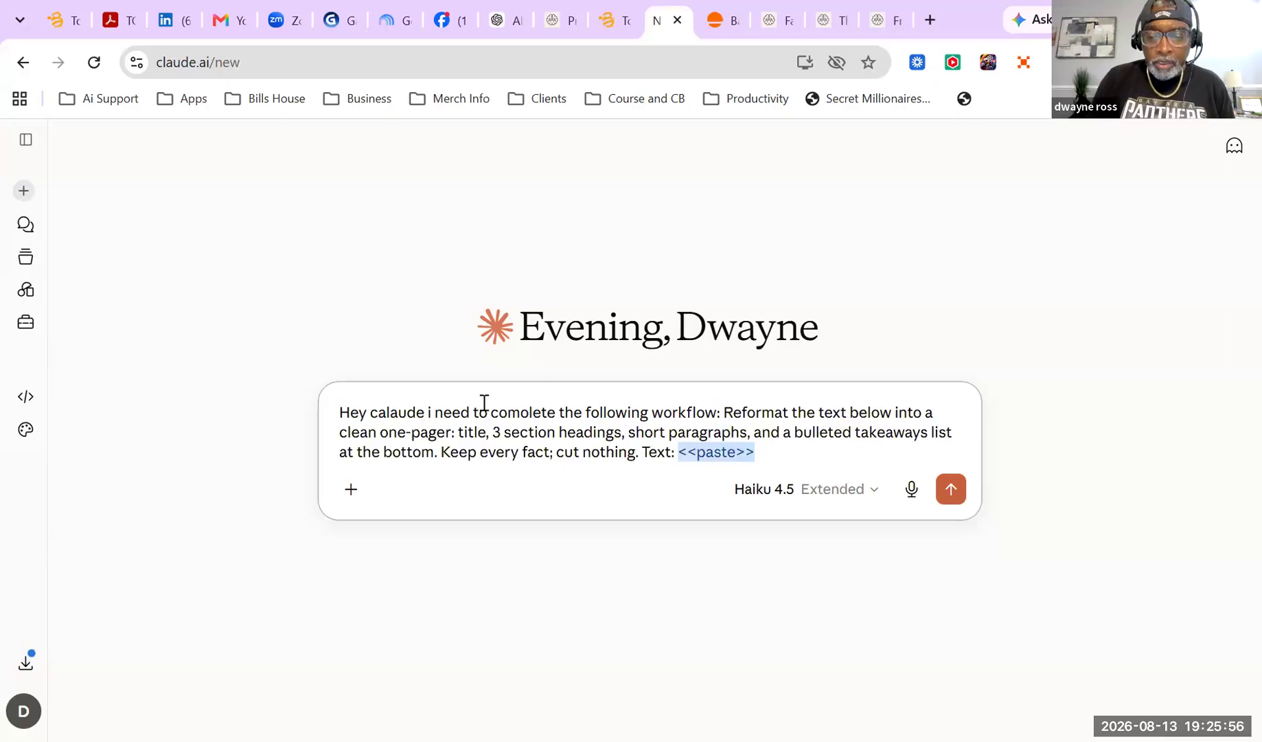
key("BackSpace")
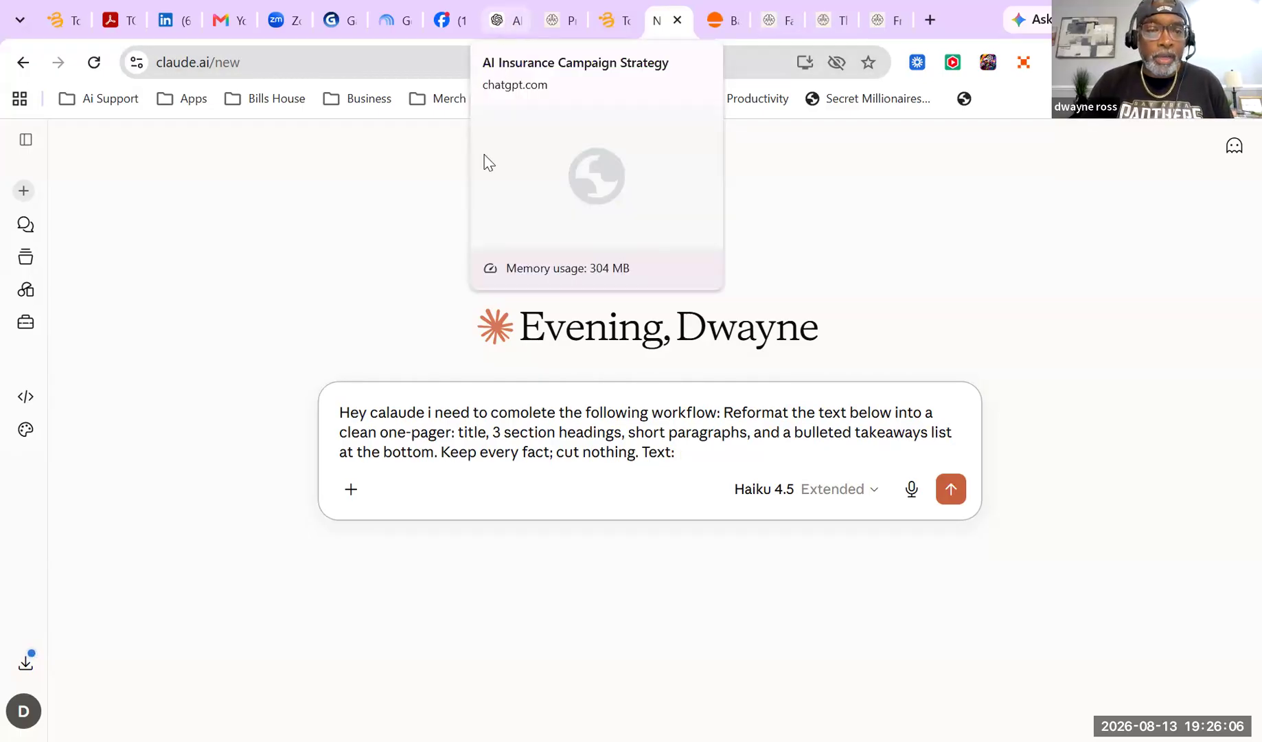
Correct the message's opening to read "Hey Claude, I need to complete the following workflow:"
right_click(403, 421)
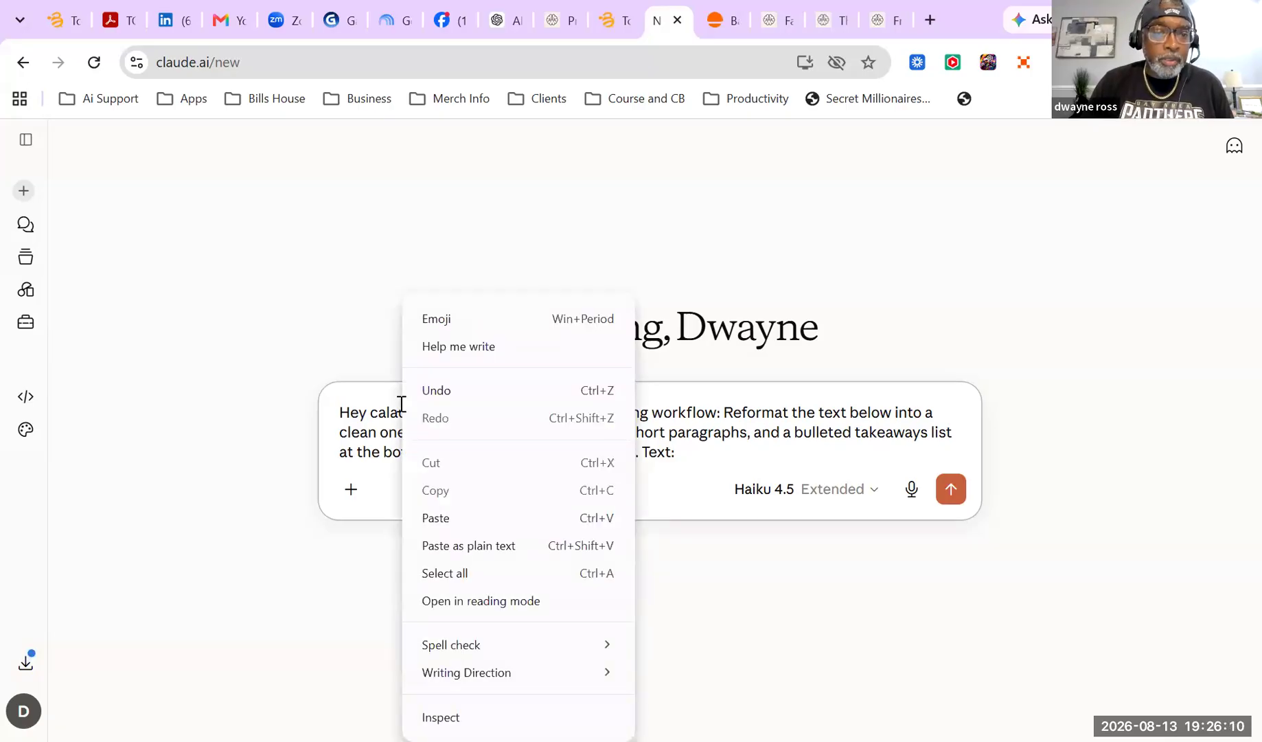
key("Escape")
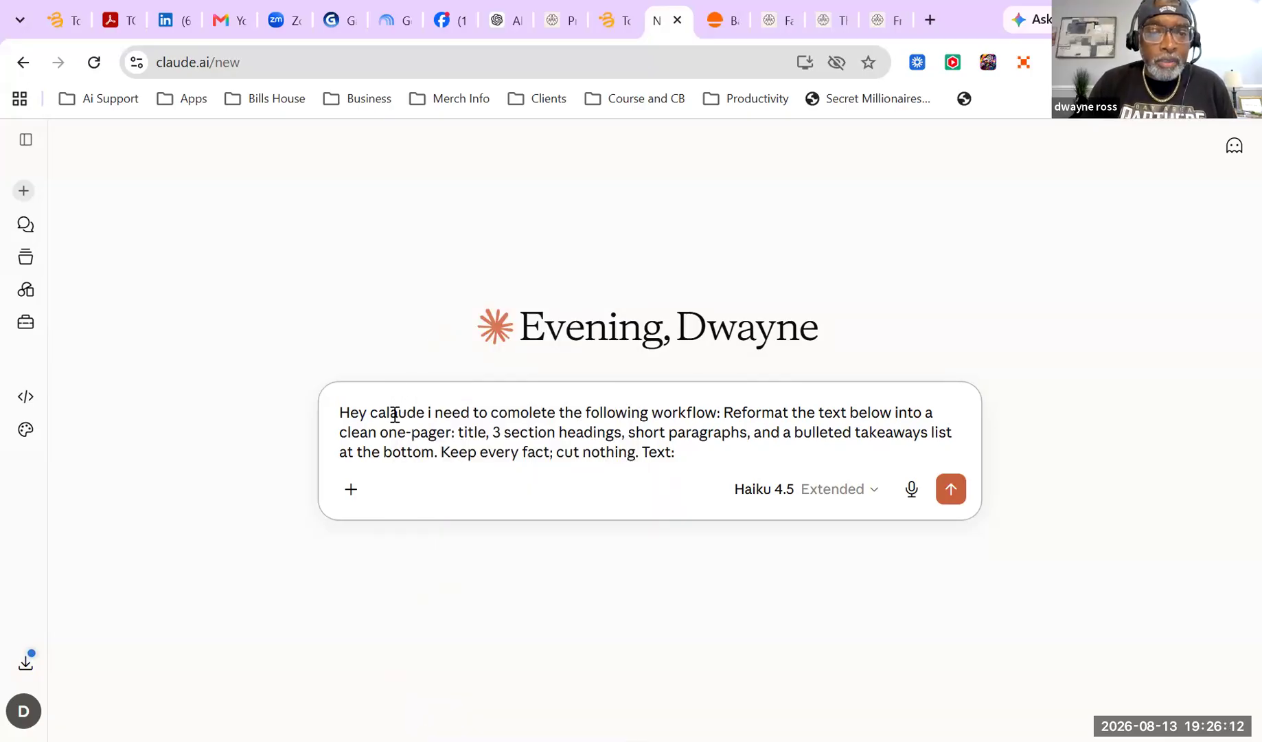
left_click(395, 414)
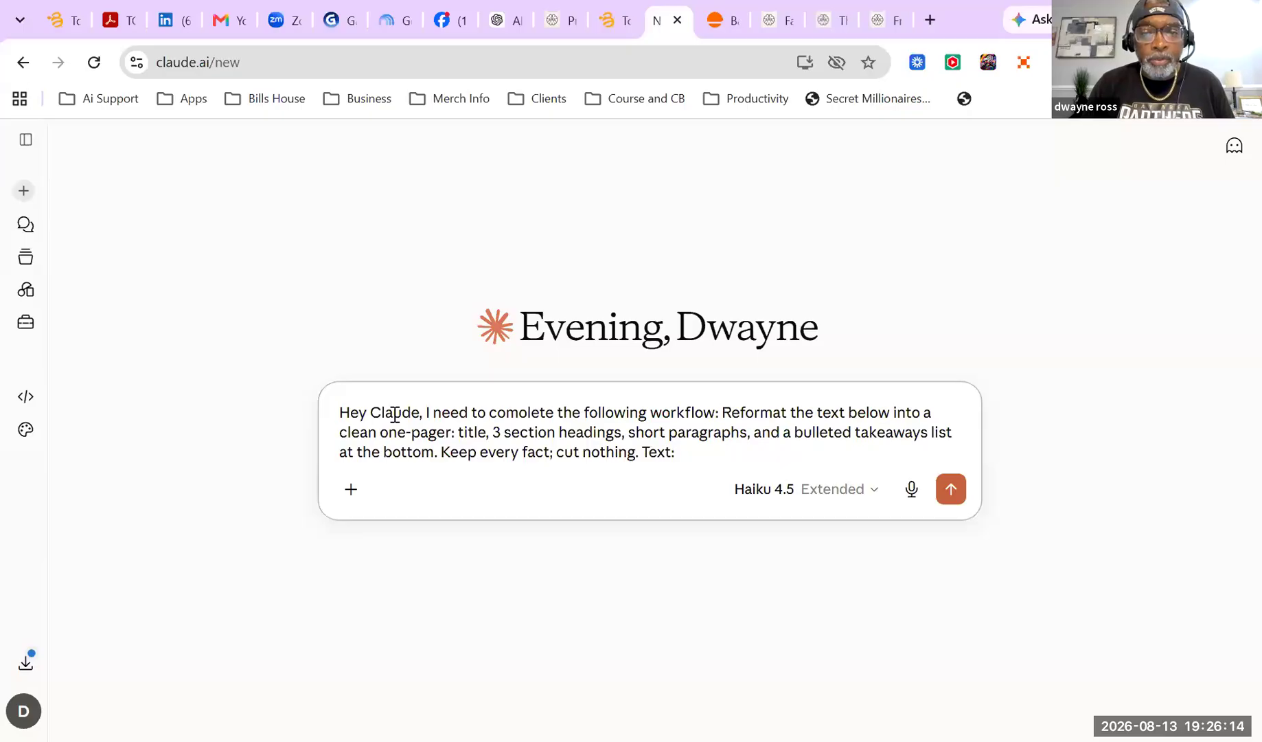
left_click(432, 437)
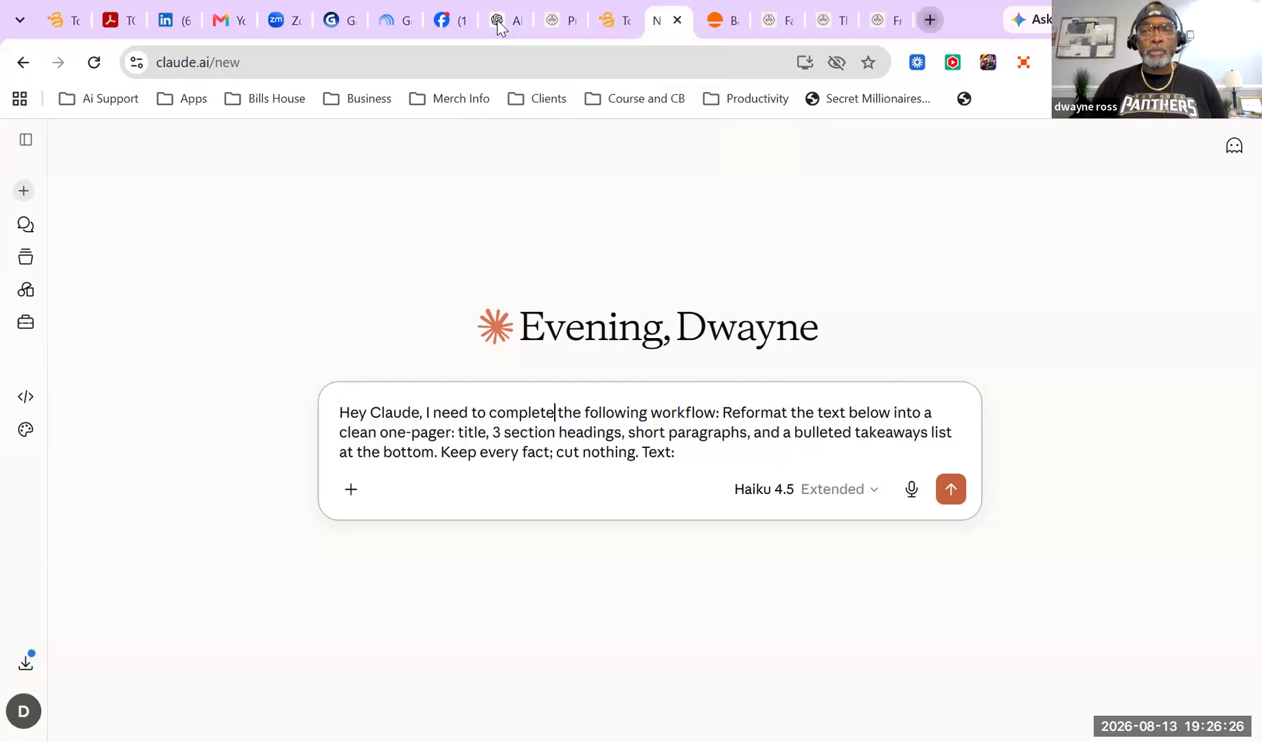
Search Google in a new browser tab for "a terribolel written text informaiton"
key("ctrl+t")
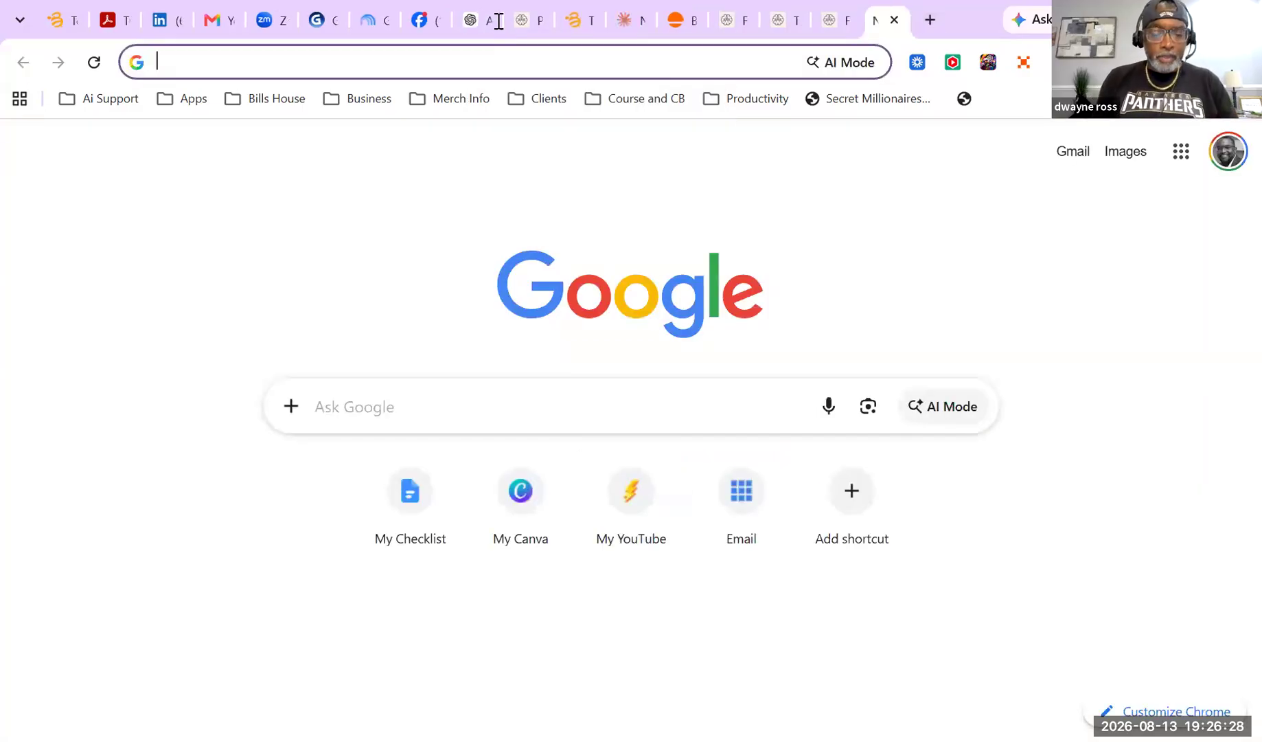
left_click(522, 406)
type("a ")
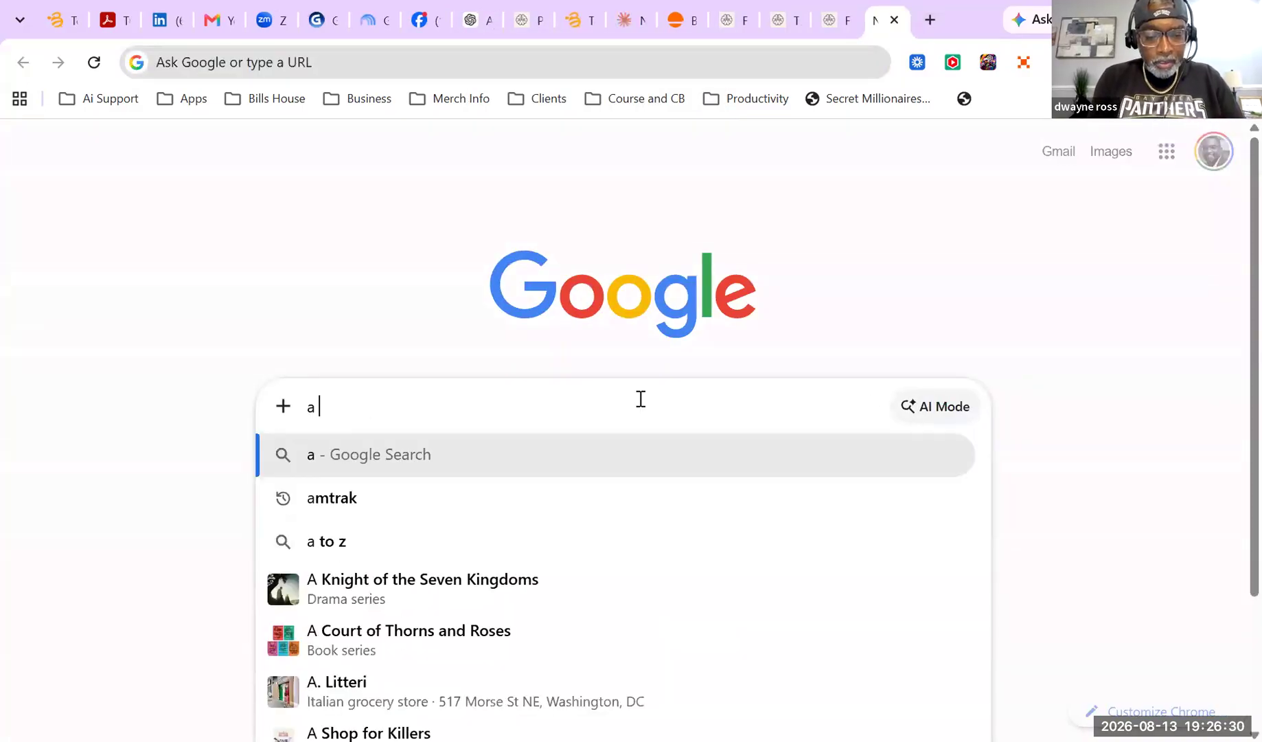
type("terribolel writte")
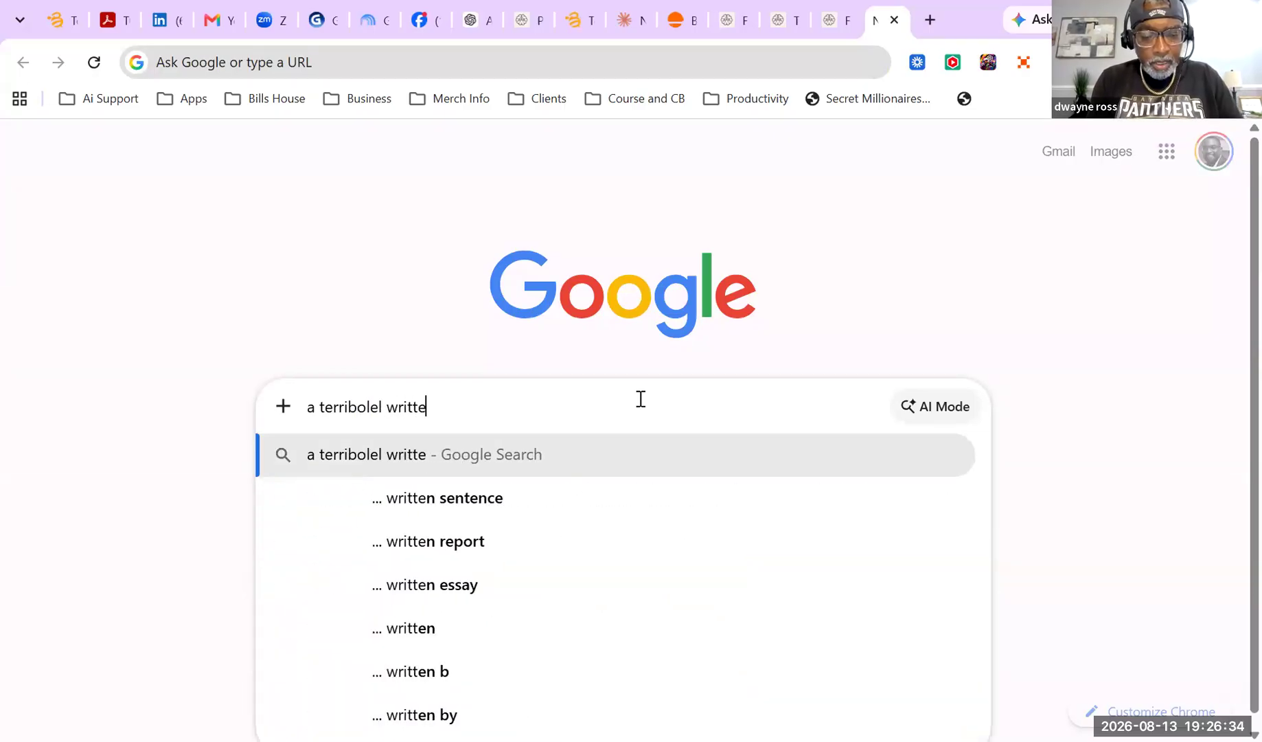
type("n ")
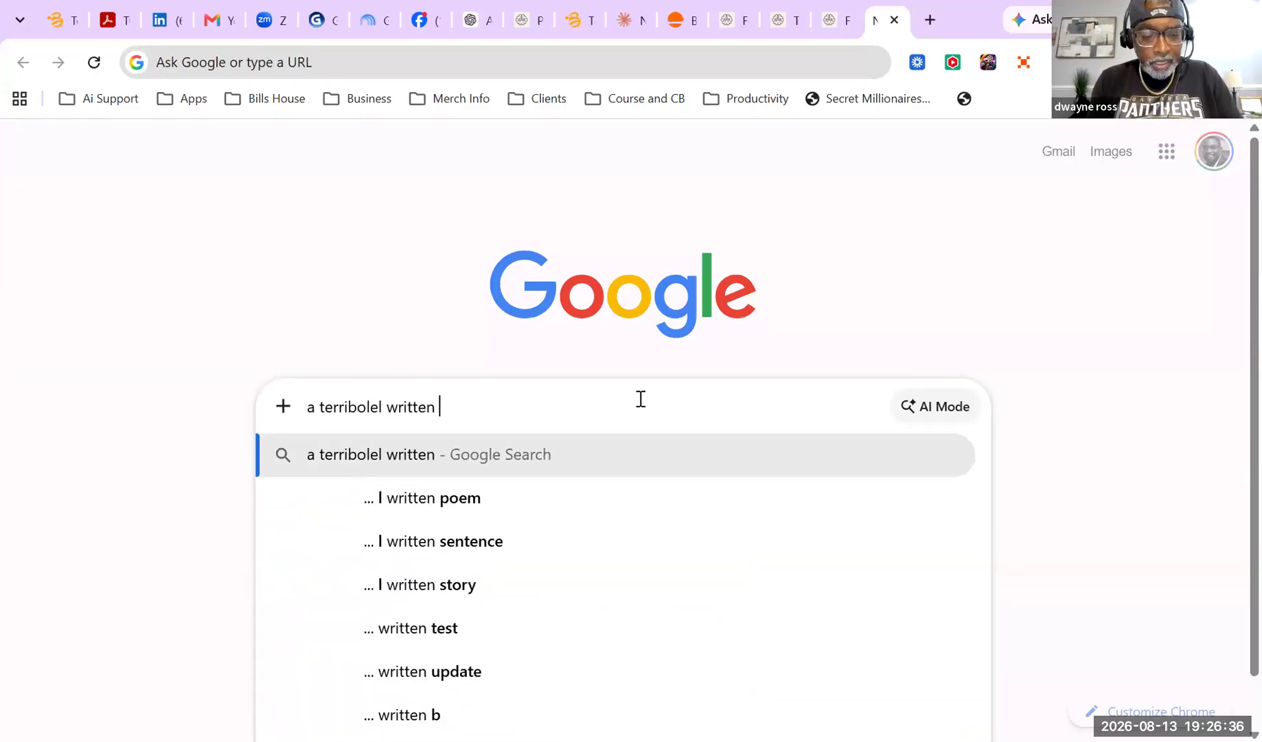
type("text ")
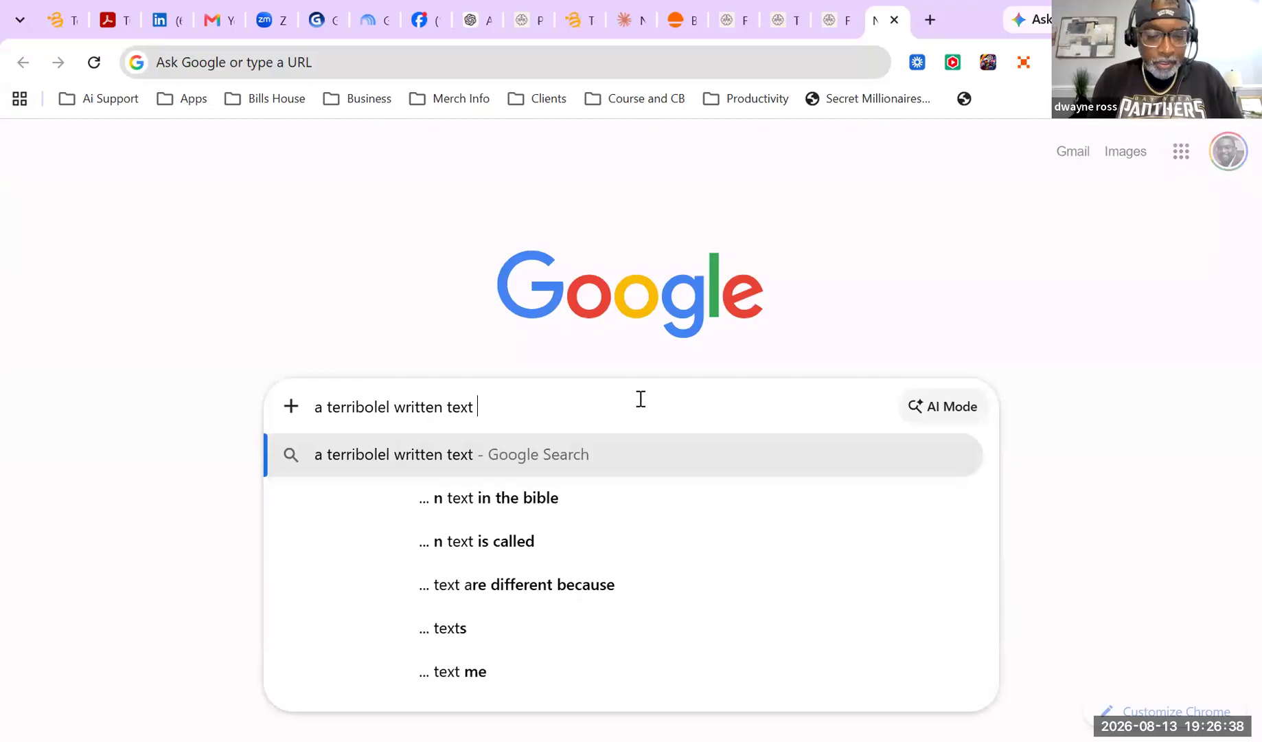
type("inform")
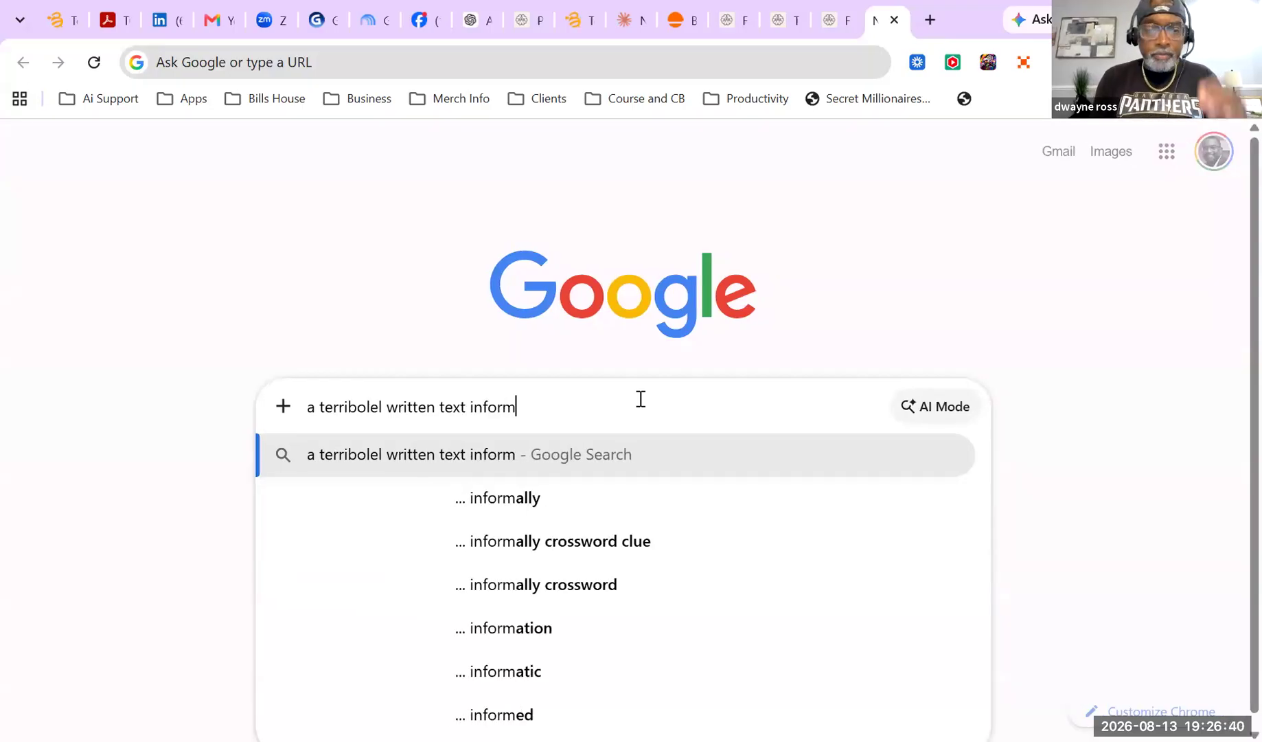
type("aiton")
key("Return")
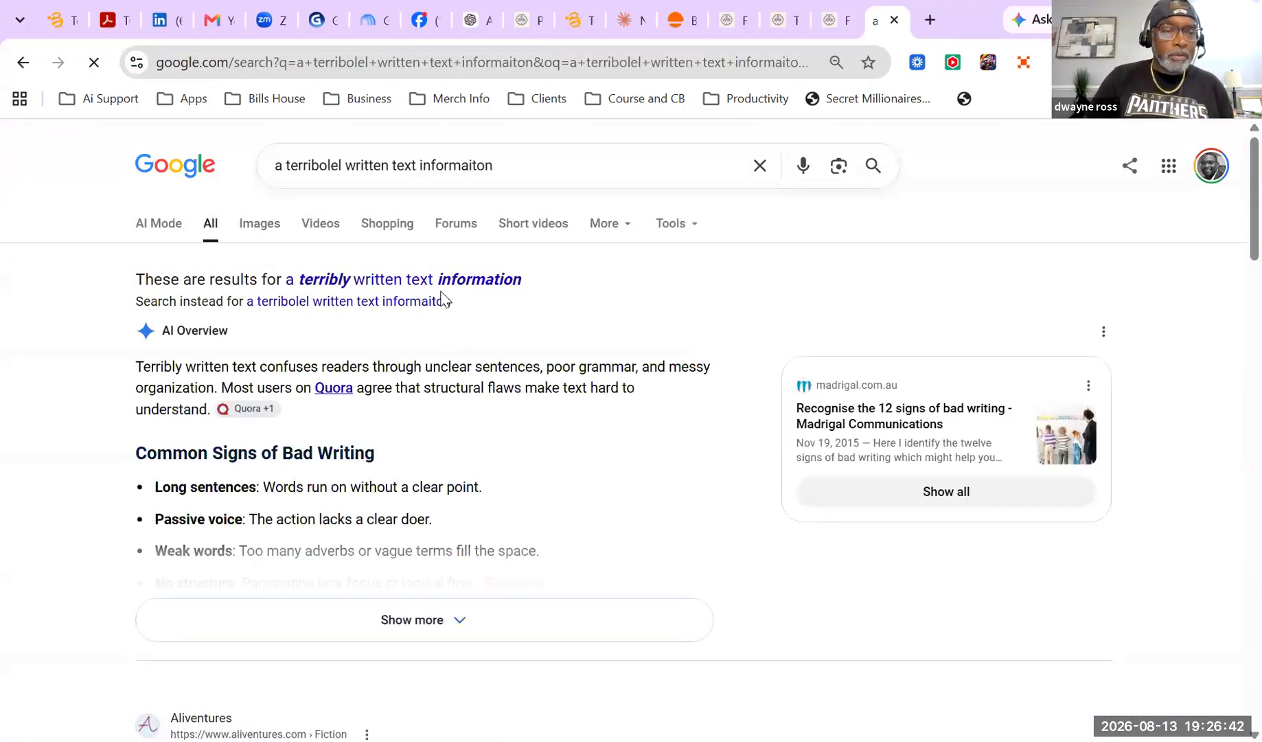
Open the Aliventures result "What Bad Writing Looks Like … and How to Fix It" and go to the article's opening paragraphs
scroll(442, 274, "down", 5)
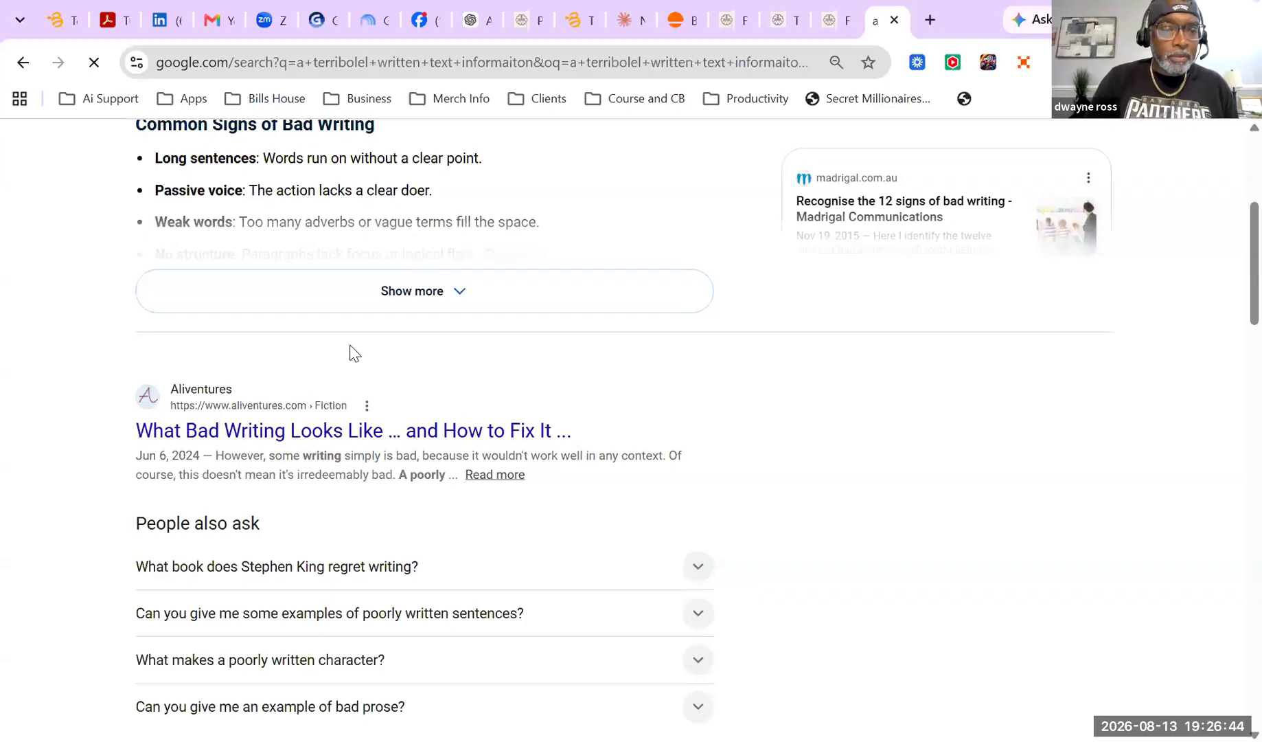
scroll(350, 361, "down", 2)
scroll(381, 525, "up", 5)
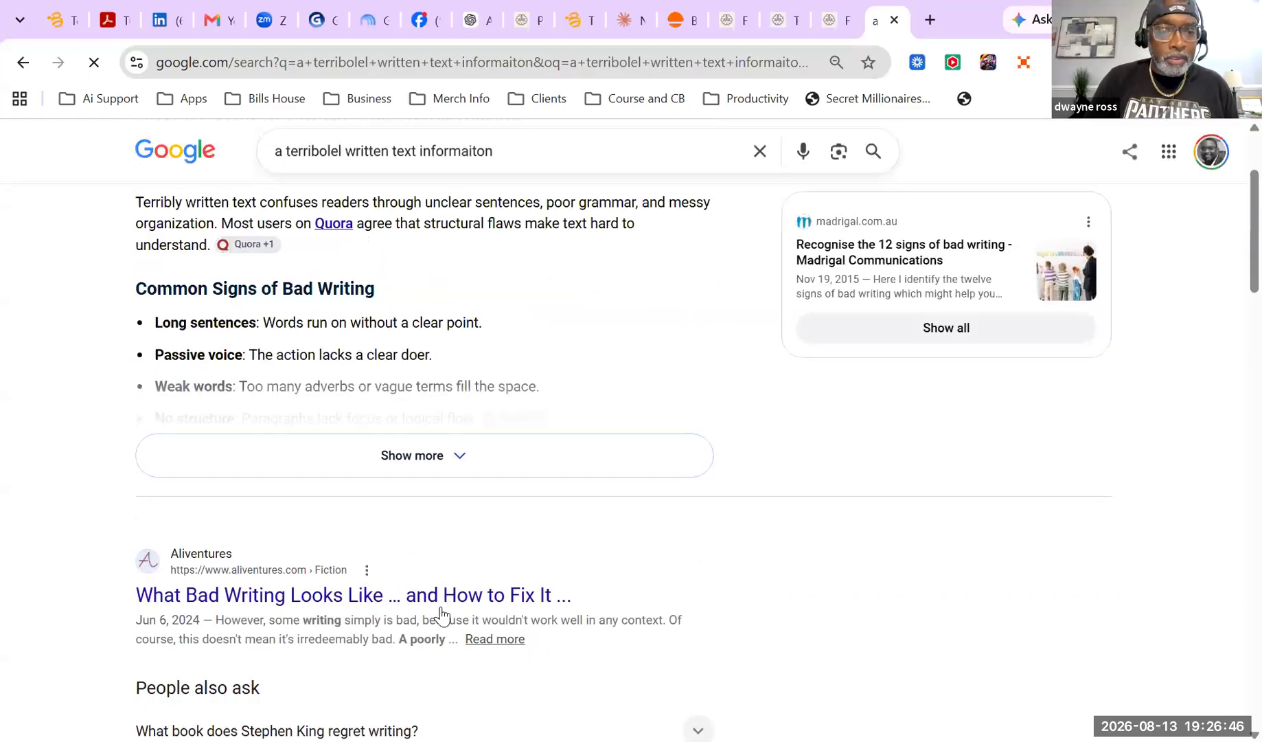
left_click(440, 598)
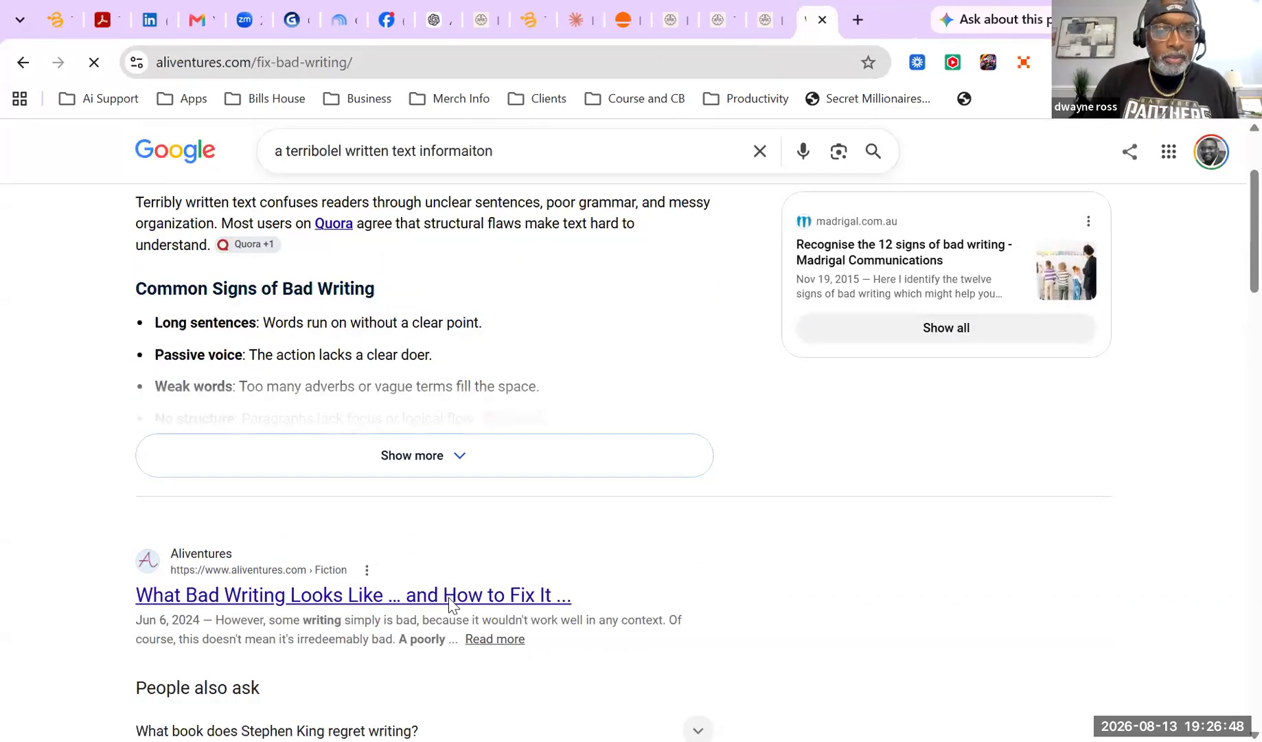
scroll(642, 322, "down", 5)
scroll(637, 333, "down", 3)
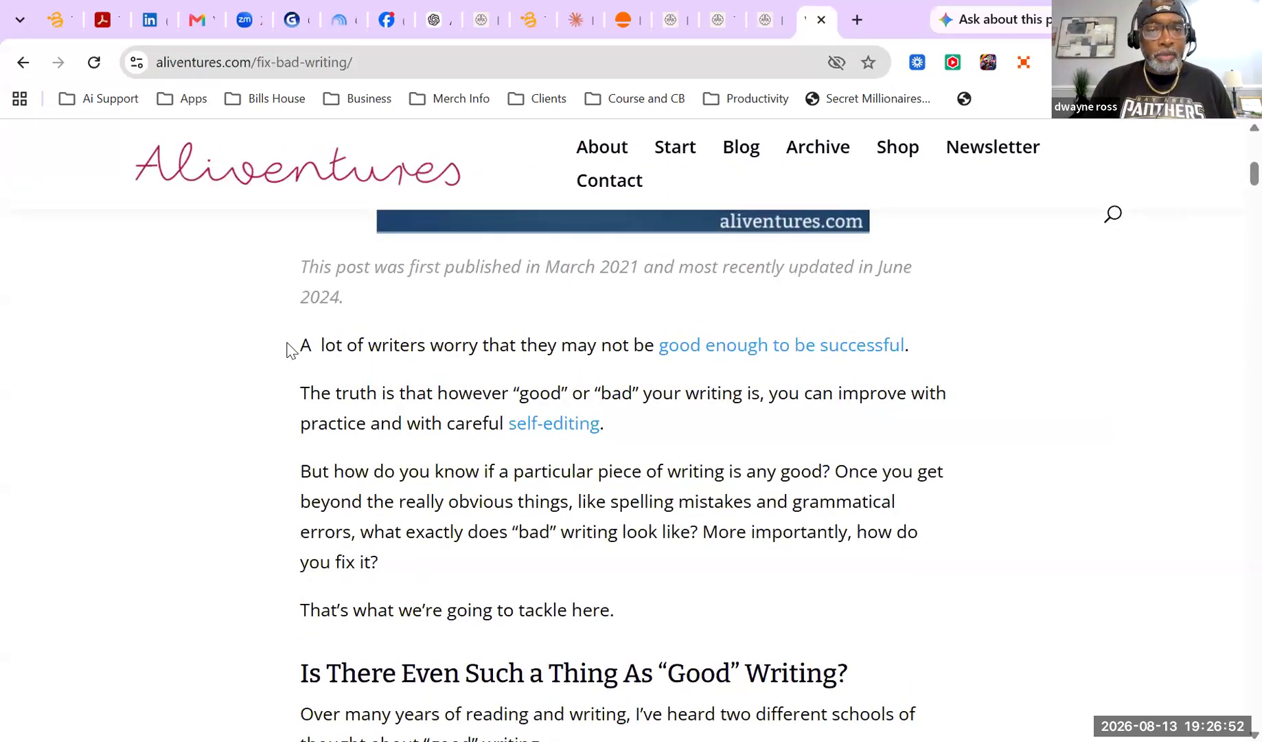
Copy the article text from "A lot of writers worry" through the paragraph offering the free editing checklist
left_click_drag(287, 350, 669, 474)
scroll(522, 509, "down", 11)
scroll(606, 555, "down", 9)
right_click(641, 342)
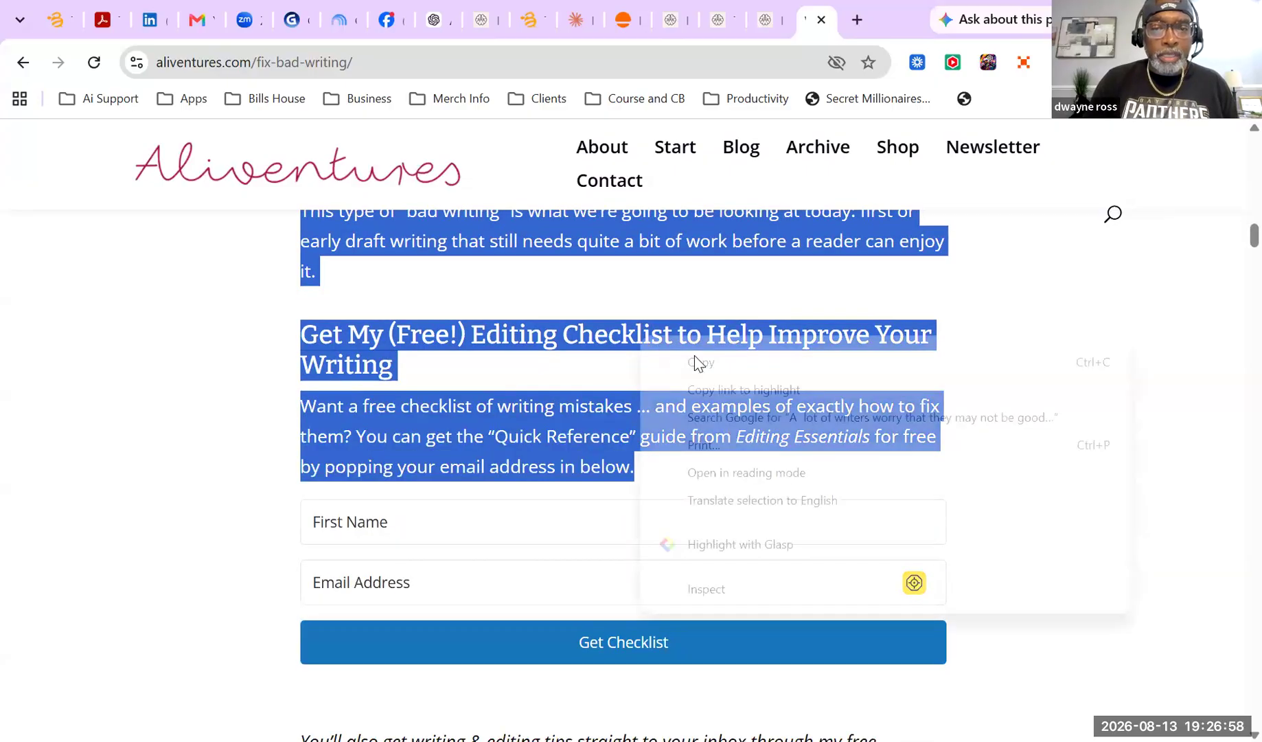
left_click(711, 365)
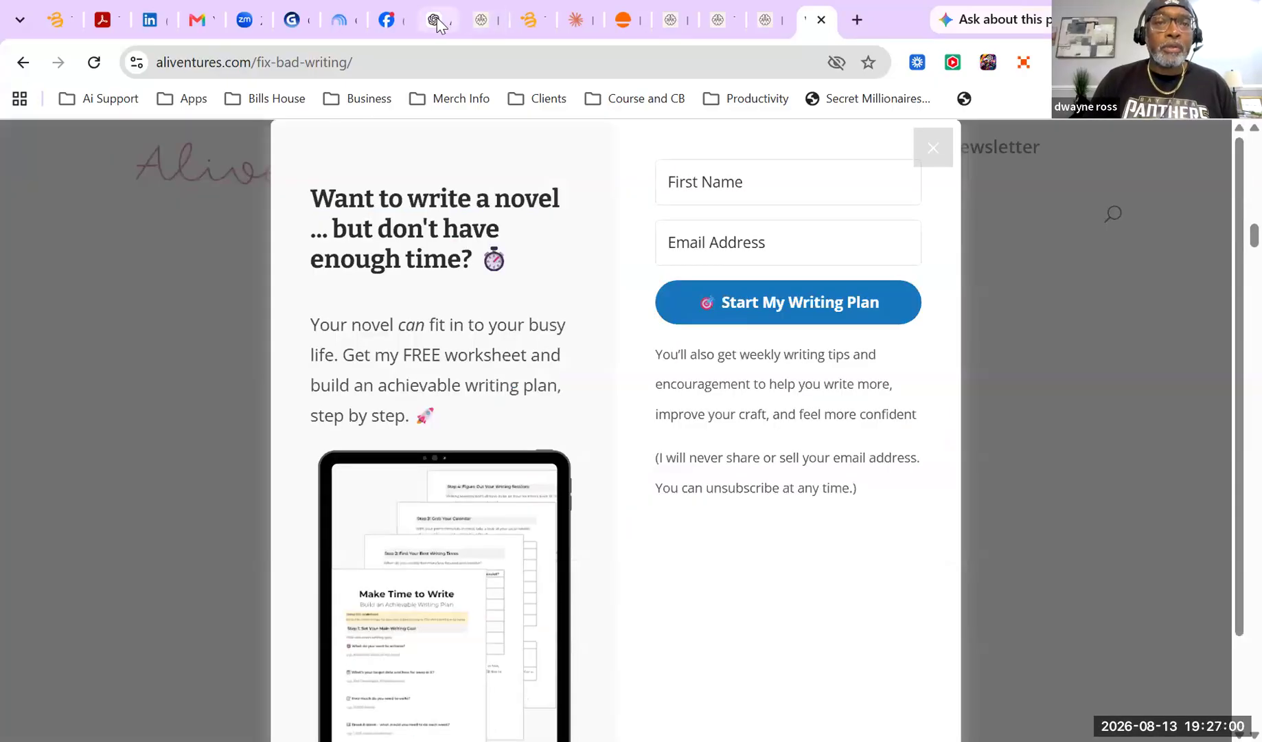
Switch to ChatGPT and start a new chat
left_click(439, 20)
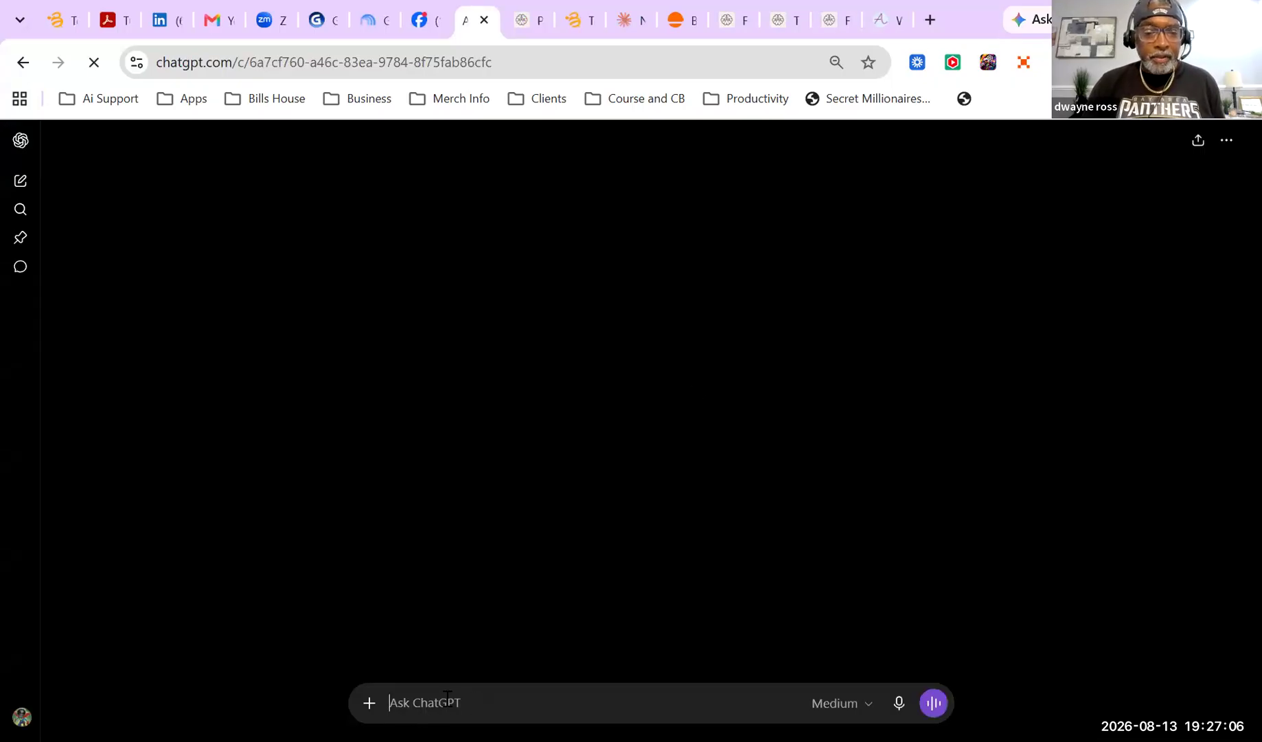
type("Create a terrib")
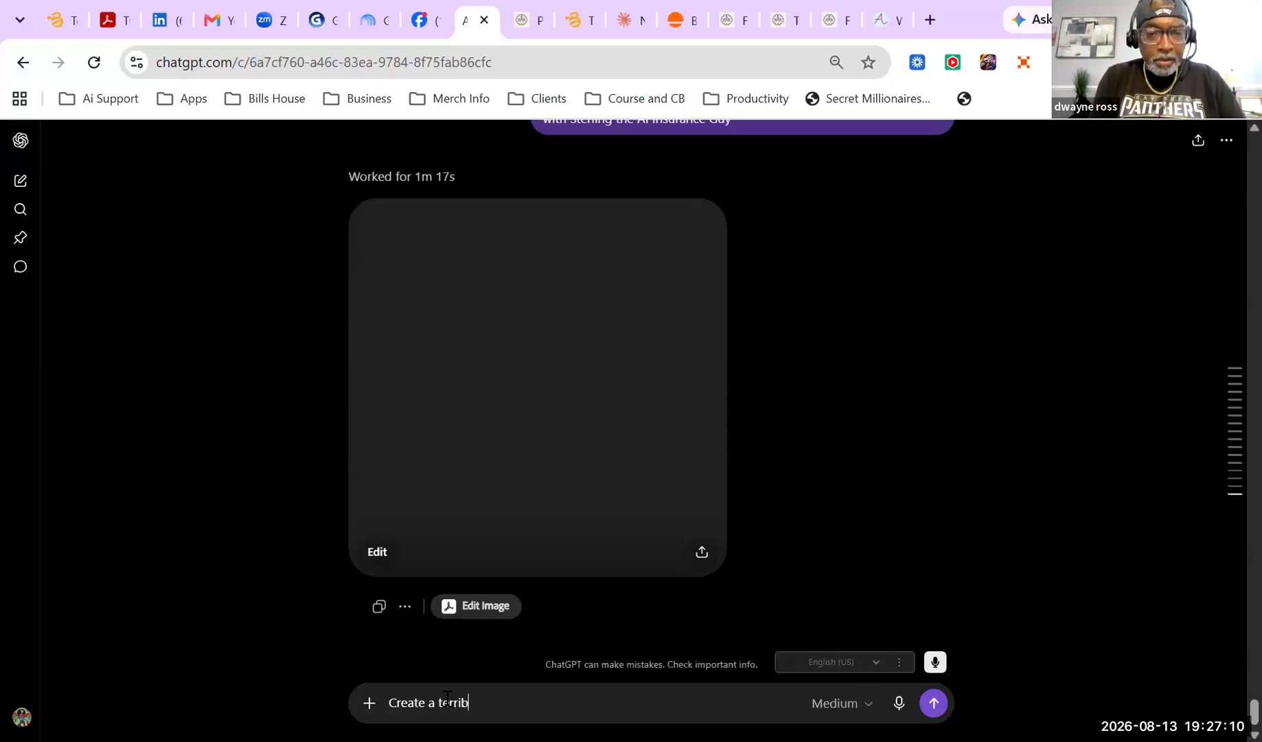
left_click(20, 181)
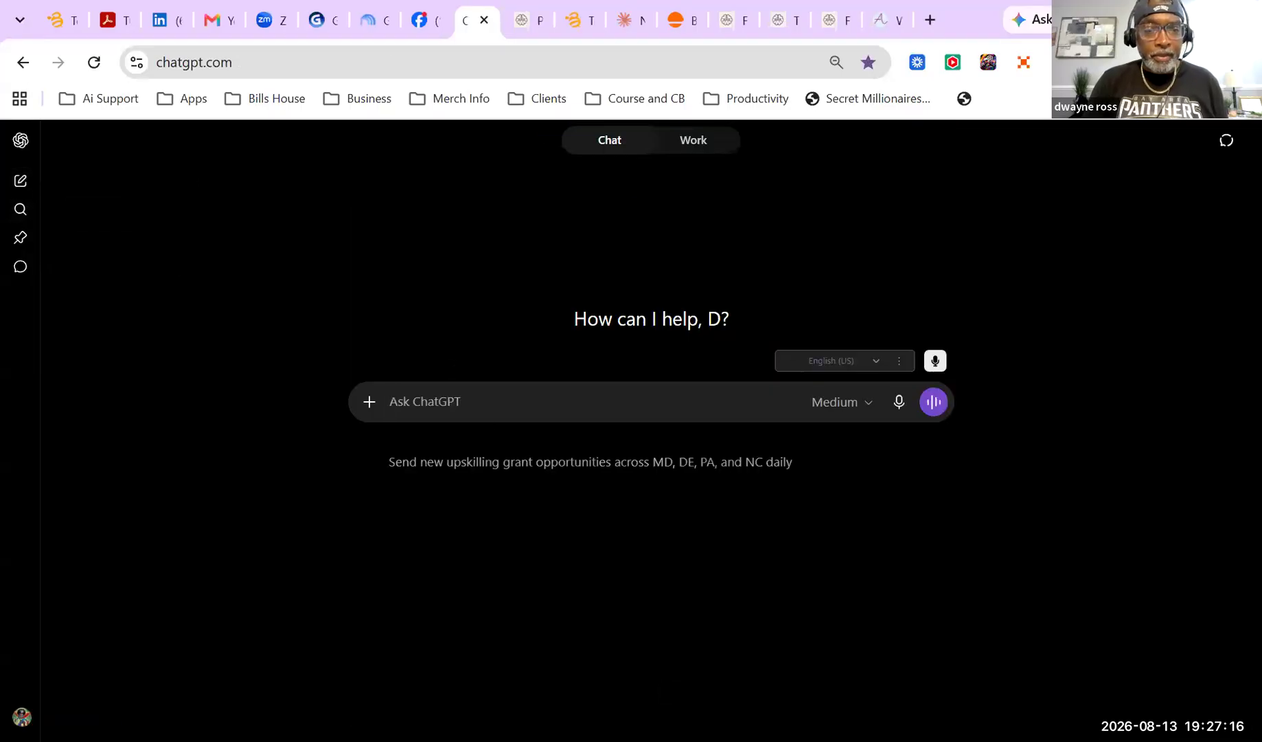
Send the prompt "Create a tyerribly written documtent form the following:" followed by the copied article text
type("C")
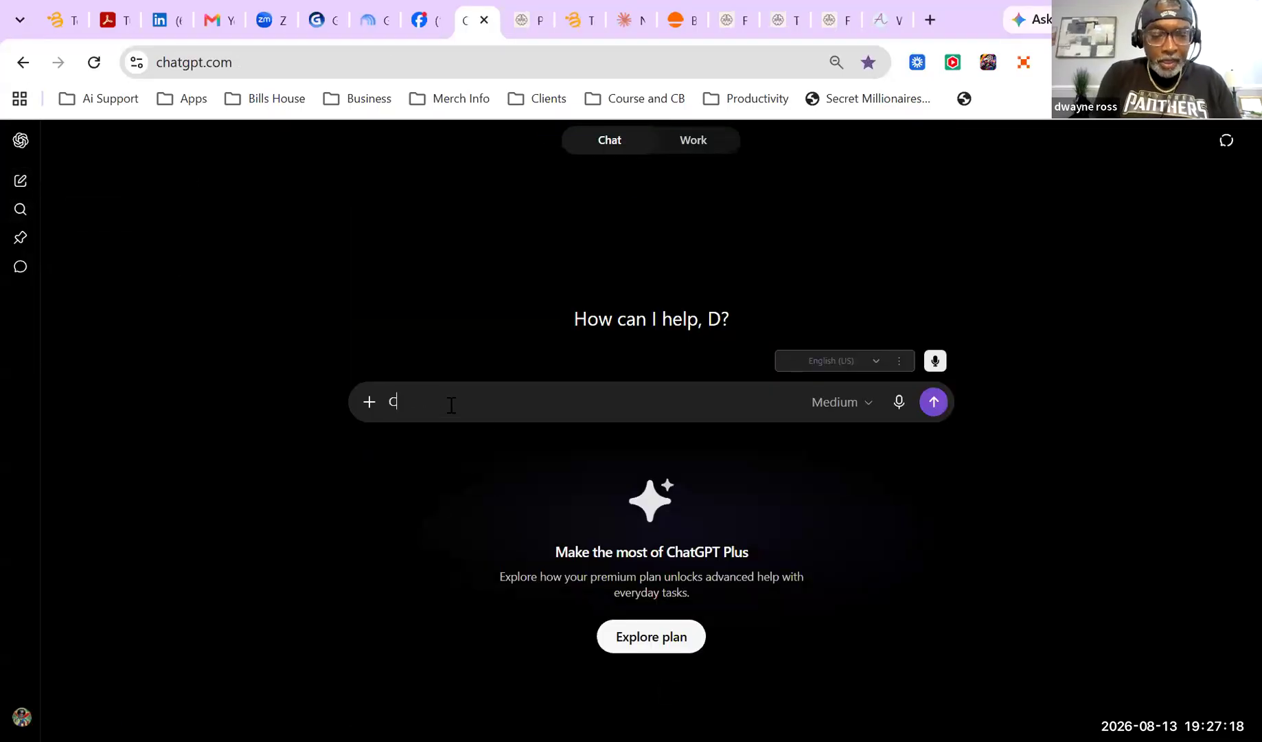
type("reate a tyerribly writt")
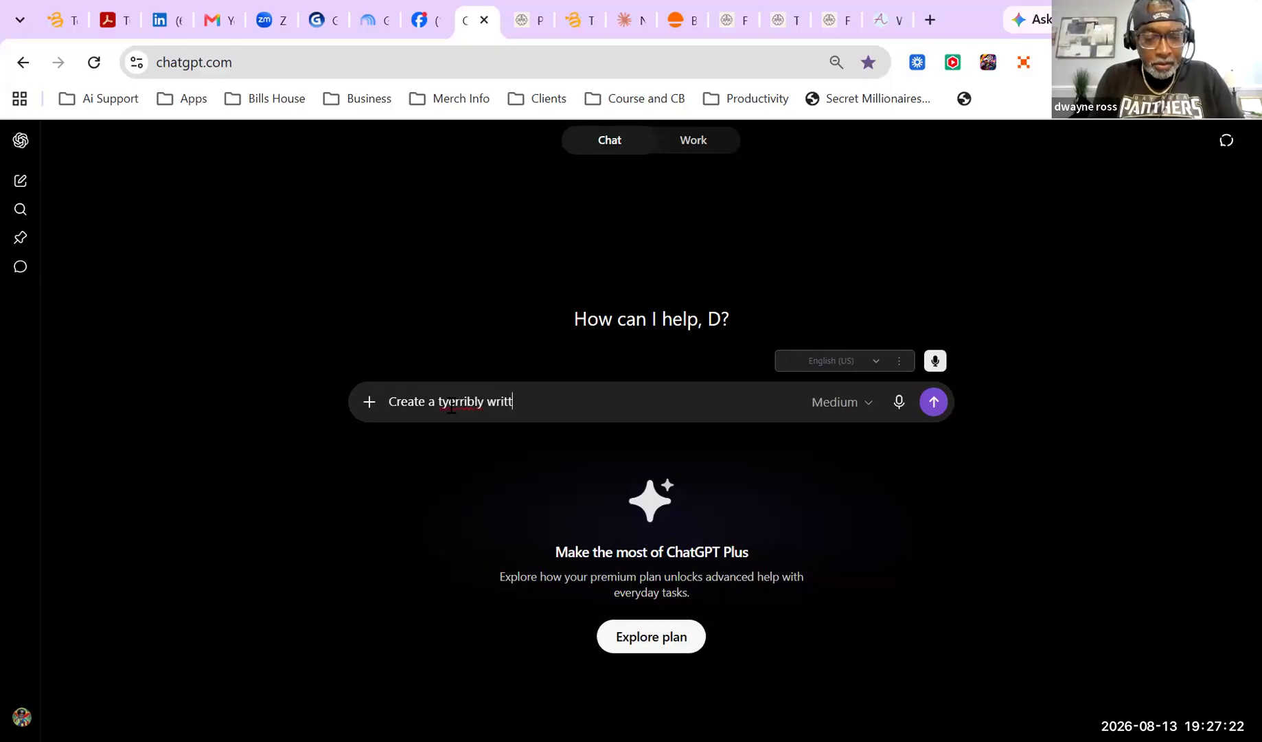
type("en documtent form")
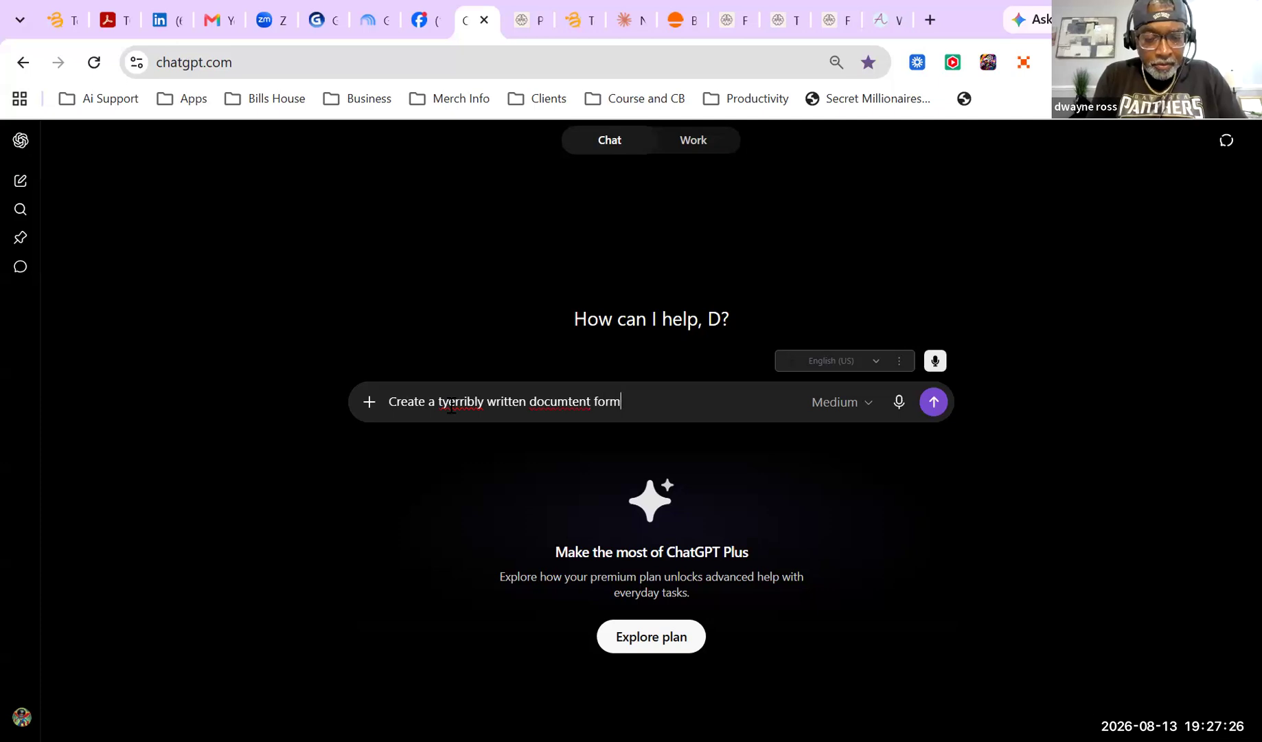
type(" the following:")
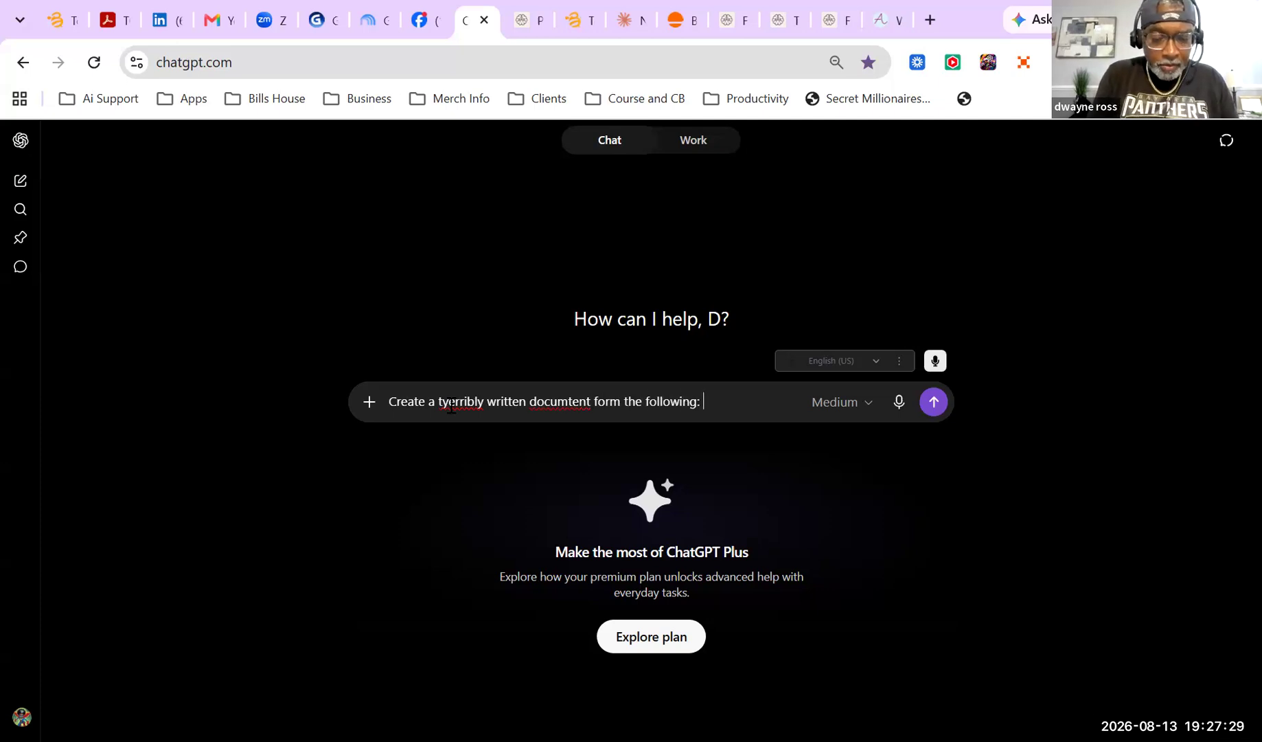
key("ctrl+v")
key("Return")
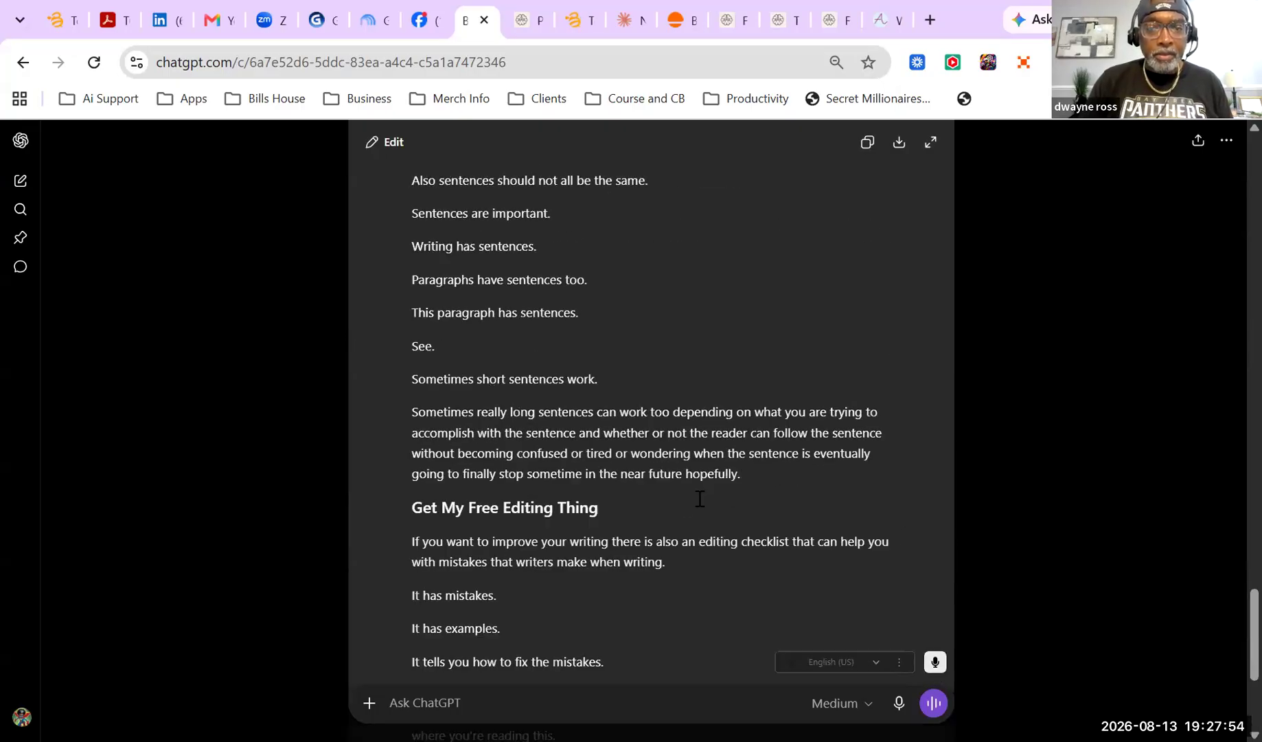
Copy ChatGPT's badly written version, add it to the one-pager prompt waiting in Claude, and send the message
left_click(378, 606)
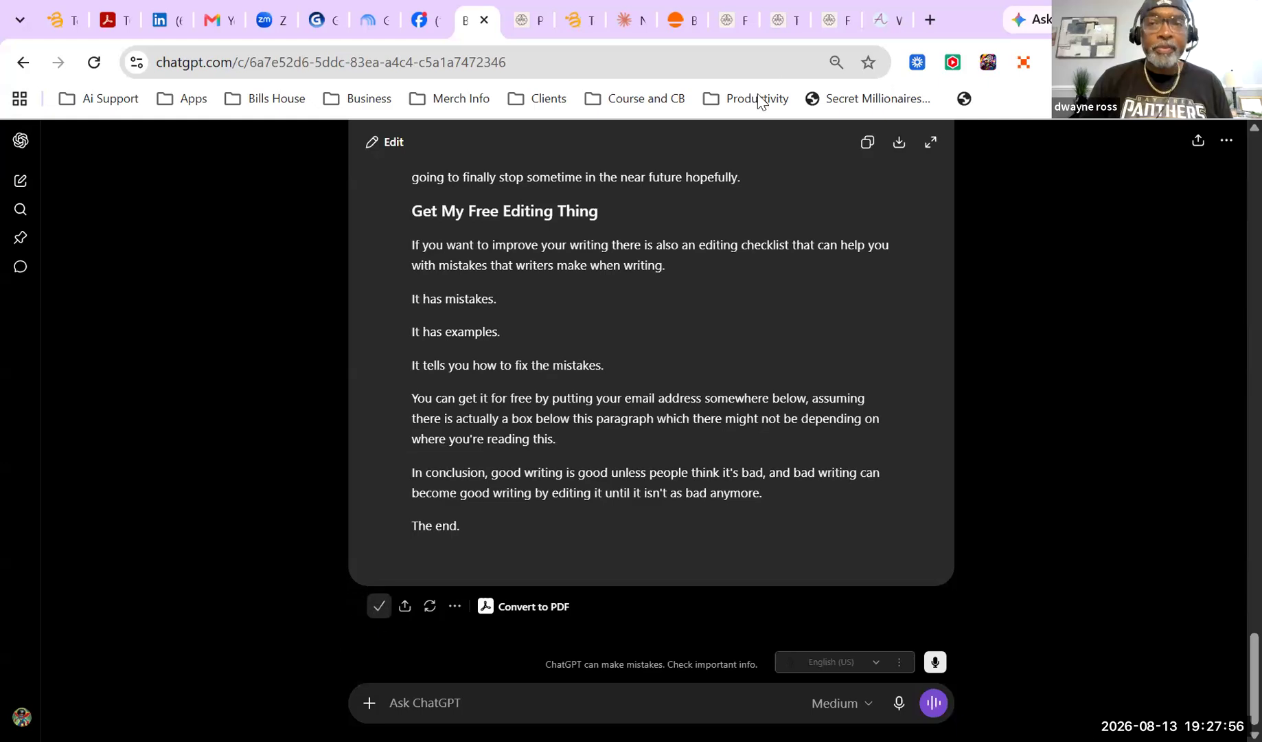
left_click(889, 21)
left_click(837, 20)
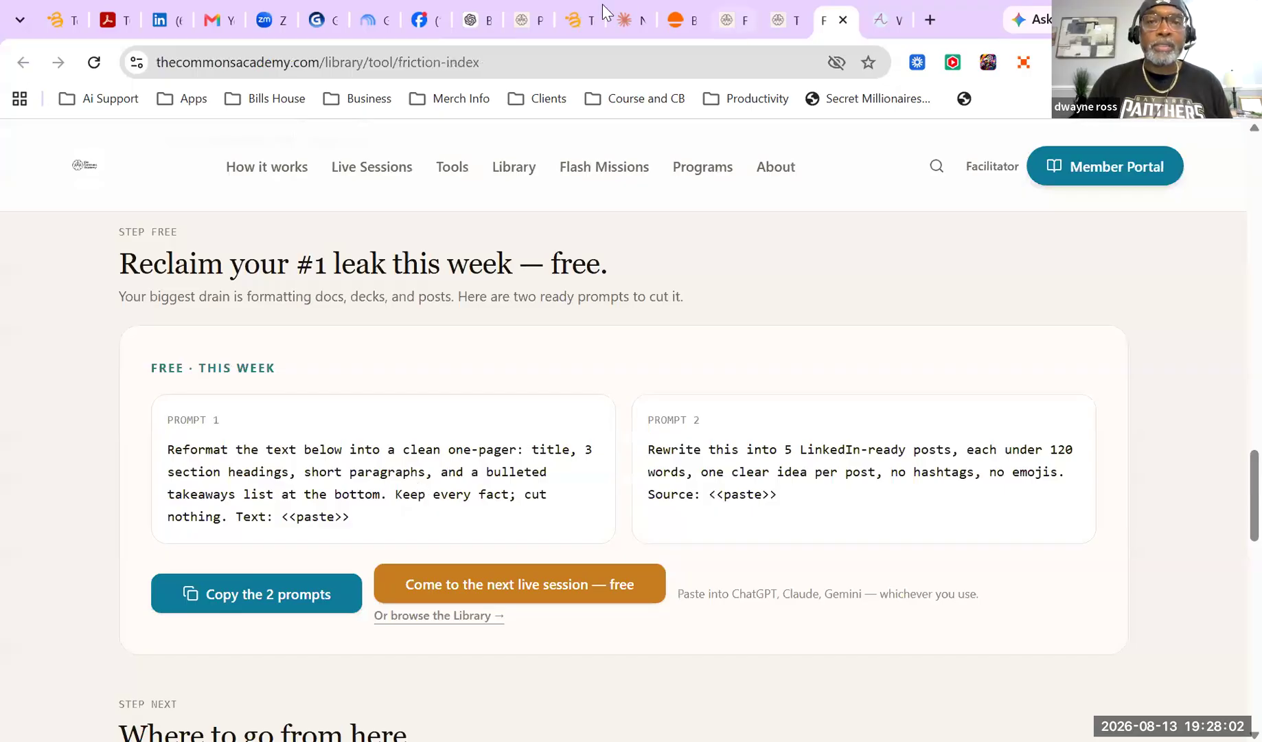
left_click(634, 31)
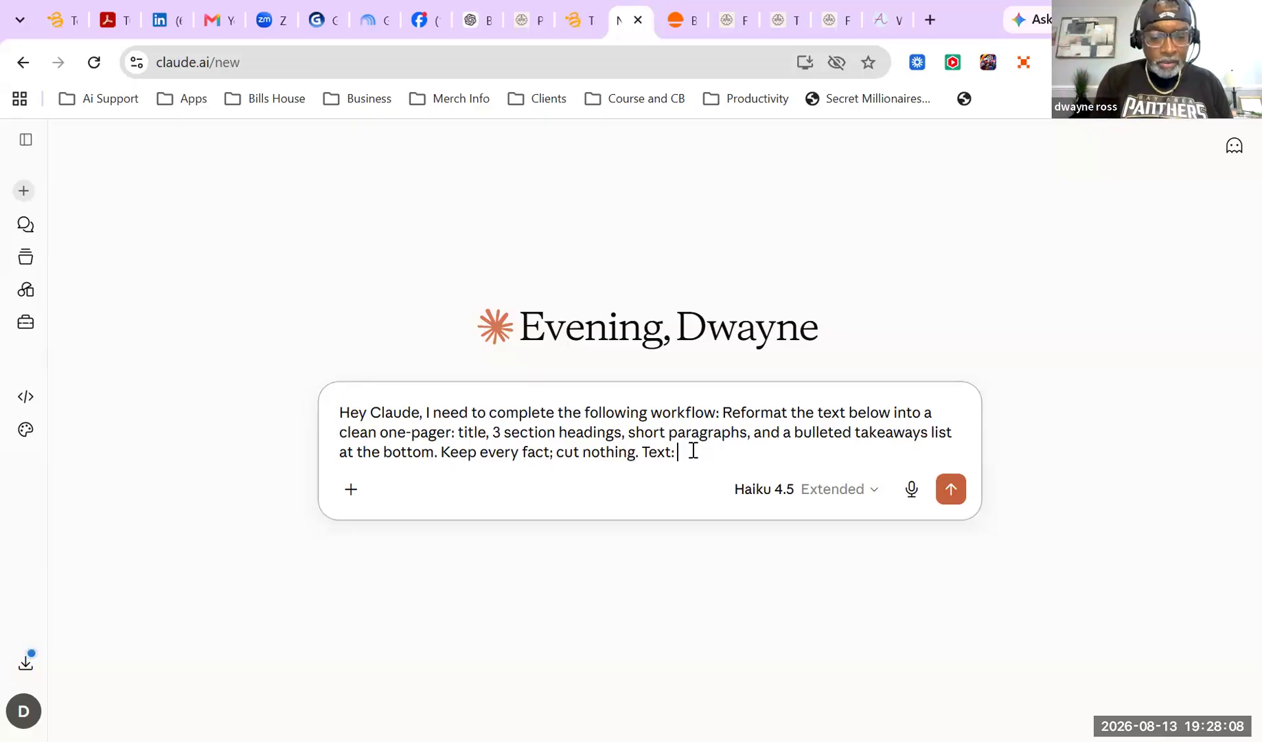
key("ctrl+v")
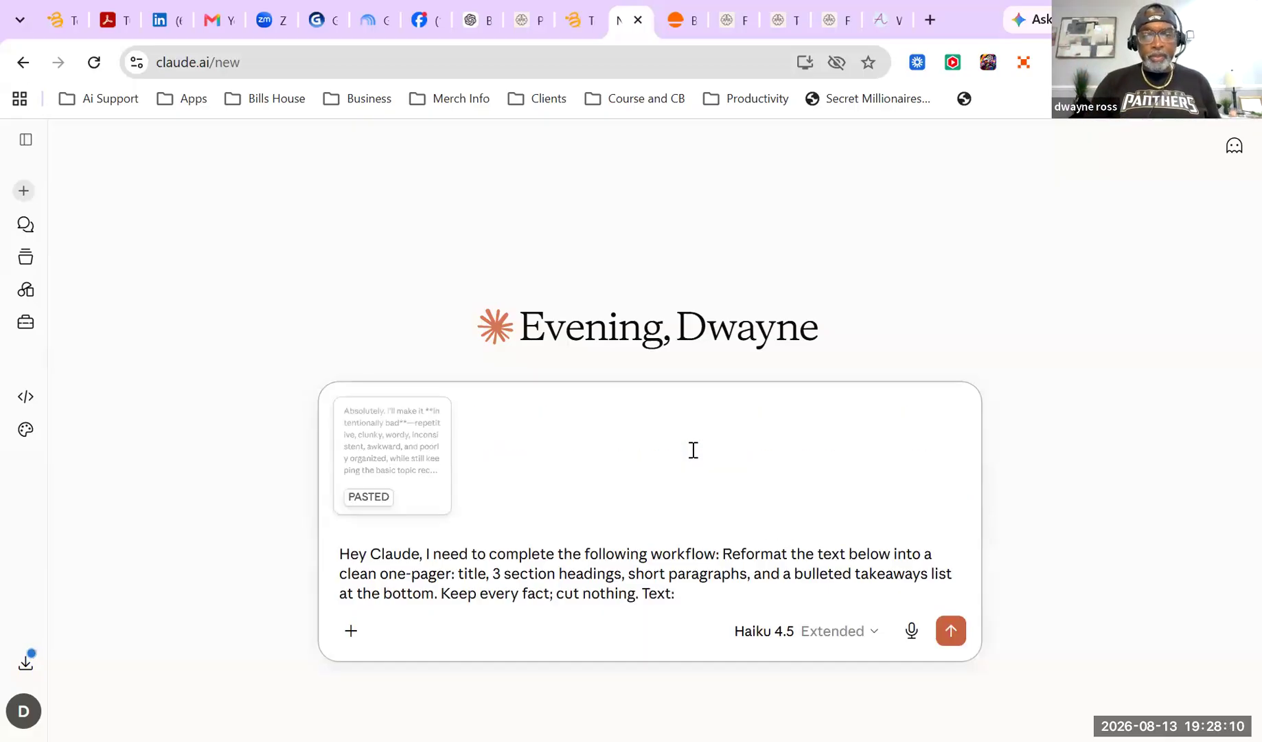
left_click(953, 631)
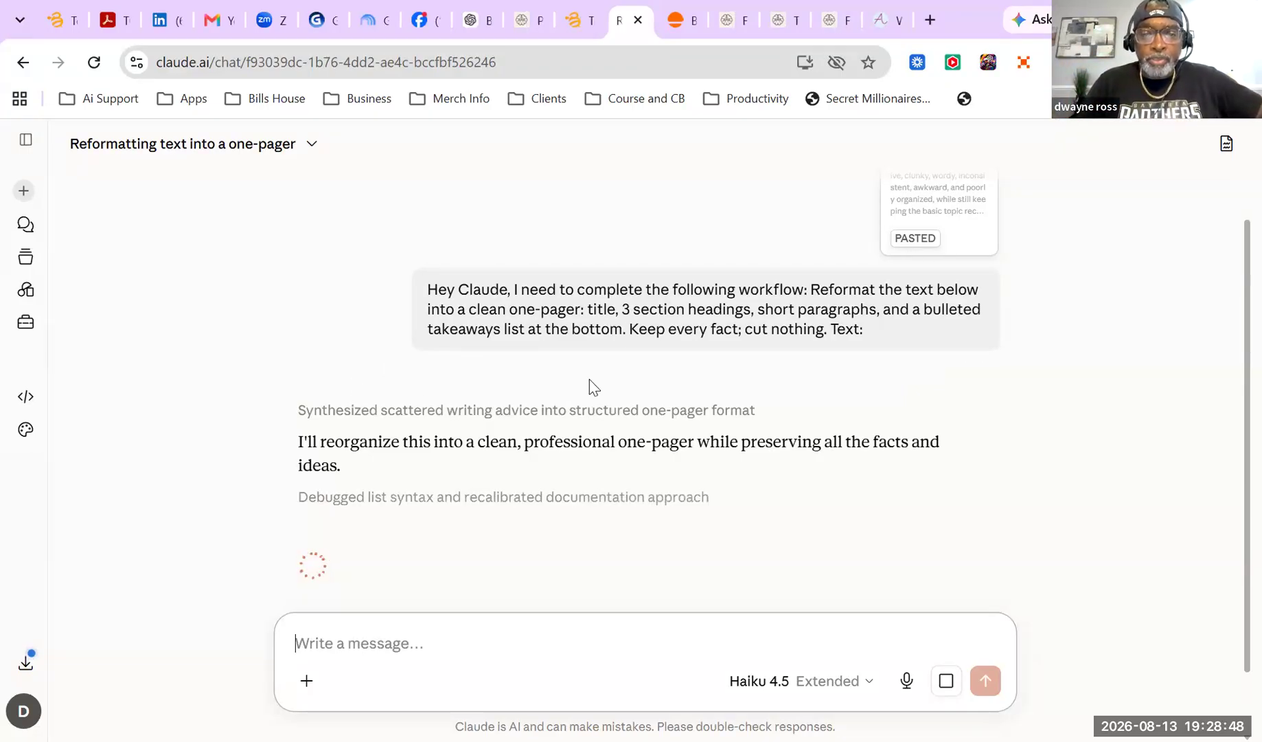
Examine the Writing guide document Claude generated, from its title to the key takeaways, and read the accompanying summary
scroll(590, 379, "down", 1)
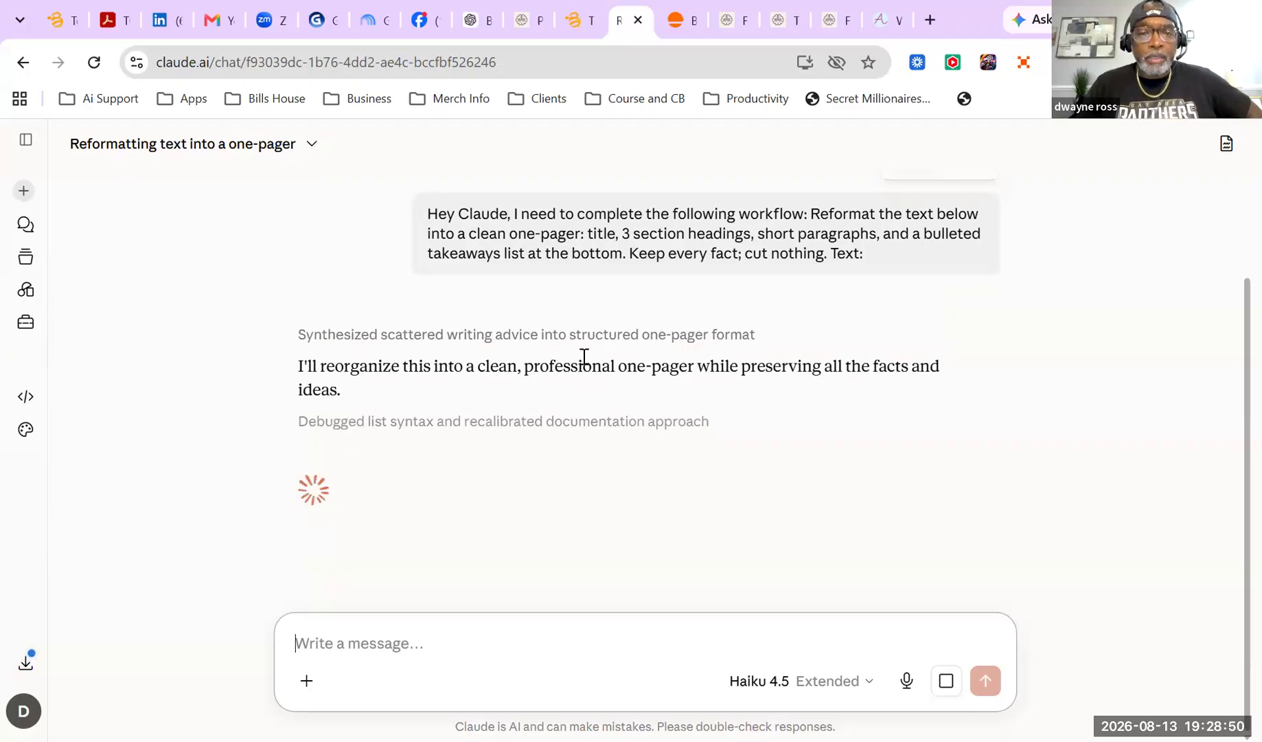
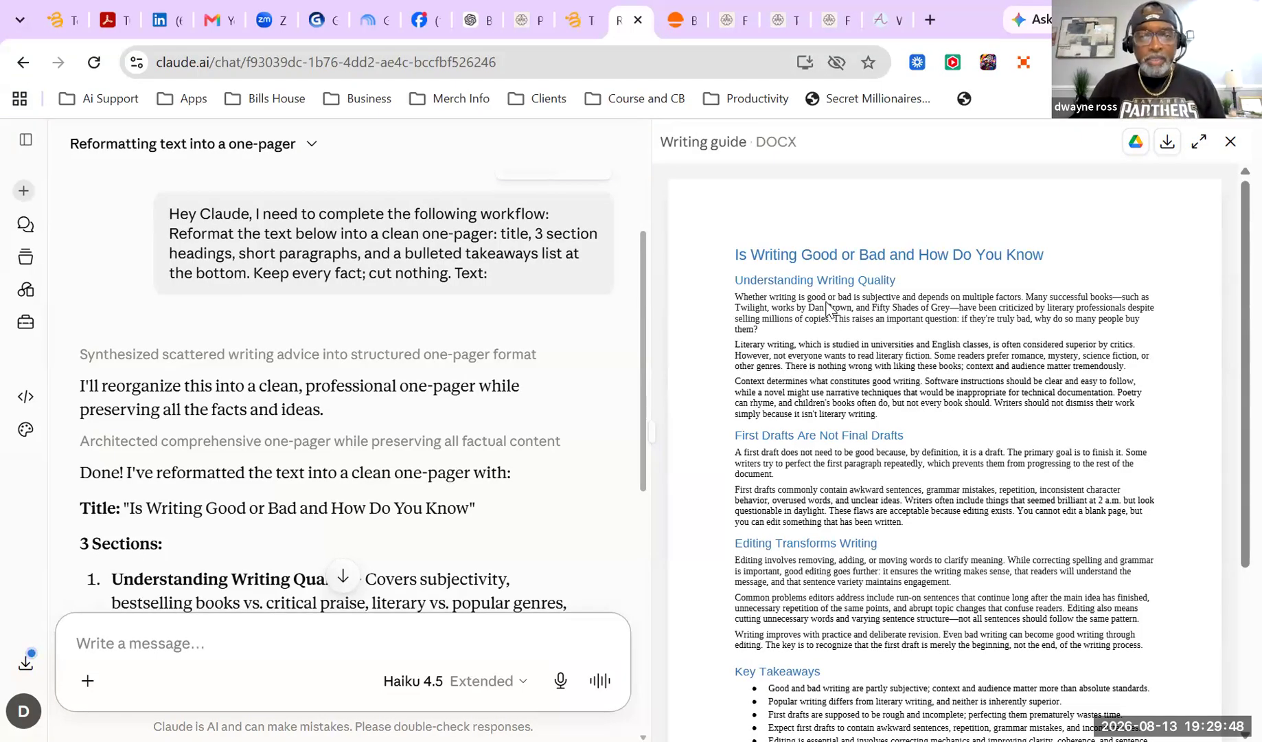
scroll(828, 306, "down", 3)
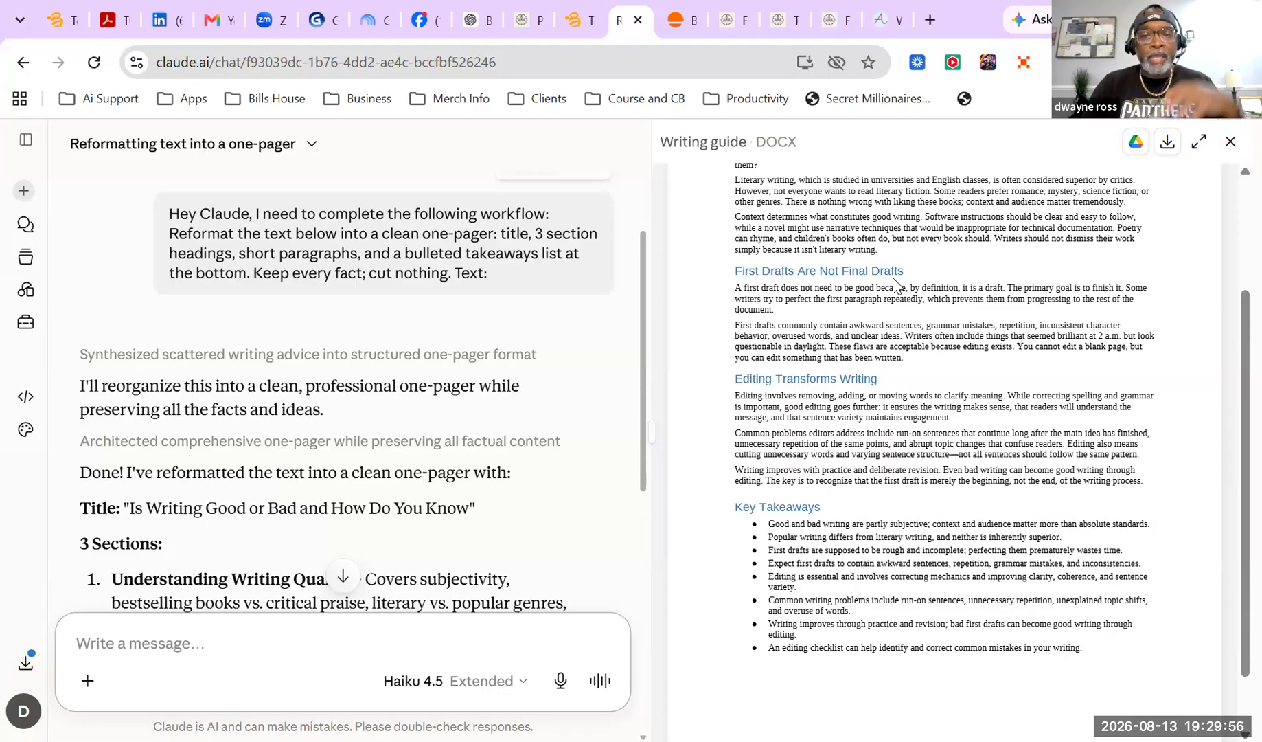
scroll(875, 318, "down", 1)
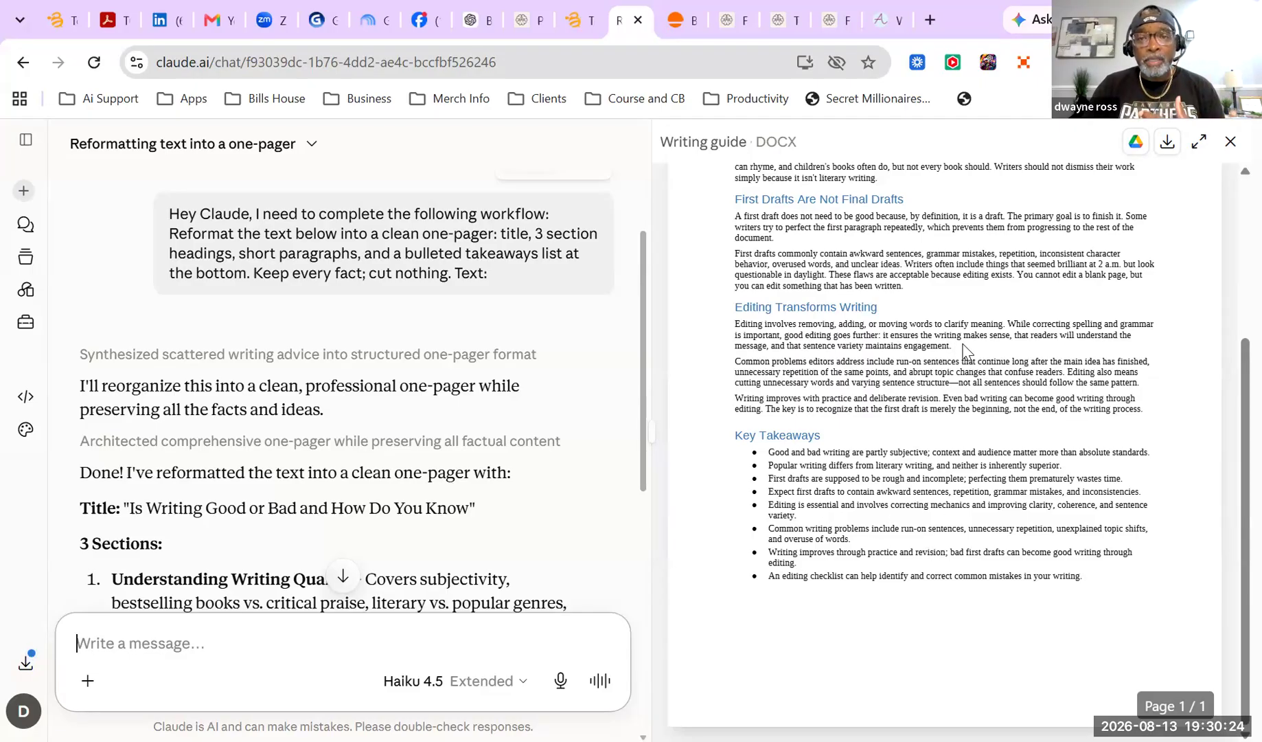
scroll(964, 349, "up", 1)
scroll(963, 349, "up", 2)
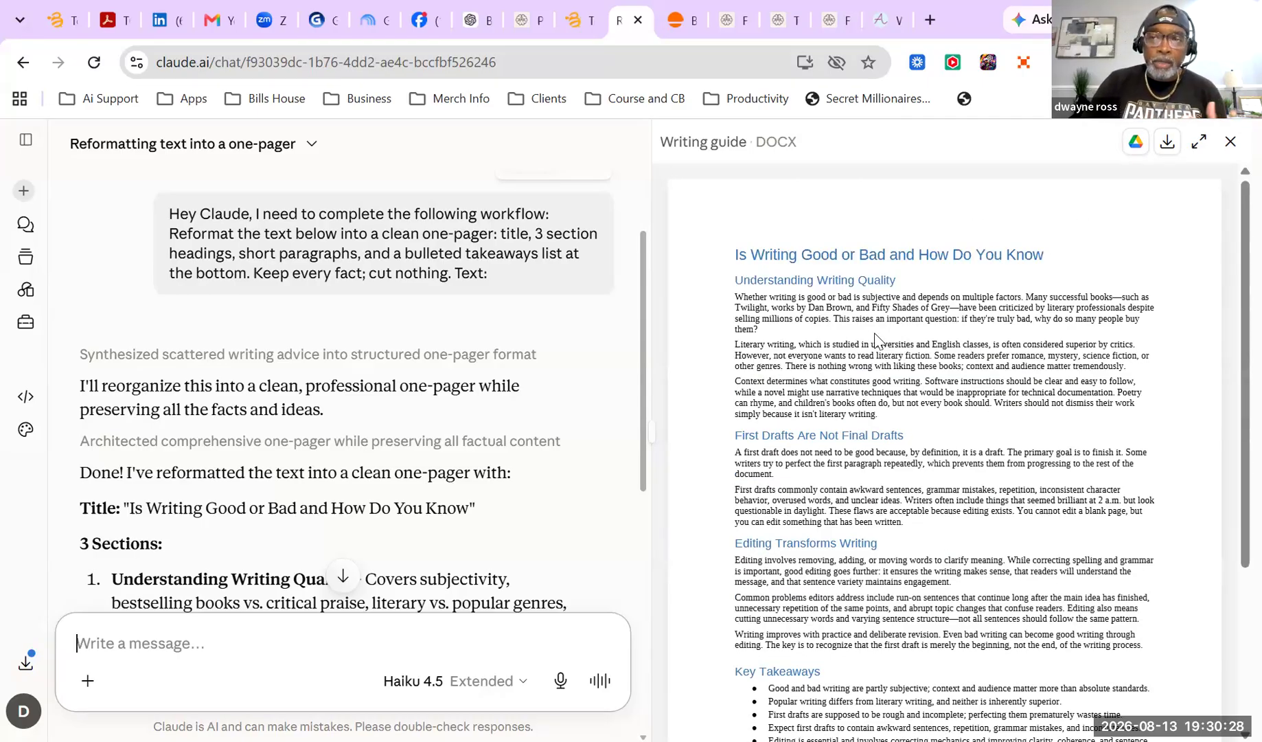
scroll(876, 302, "down", 2)
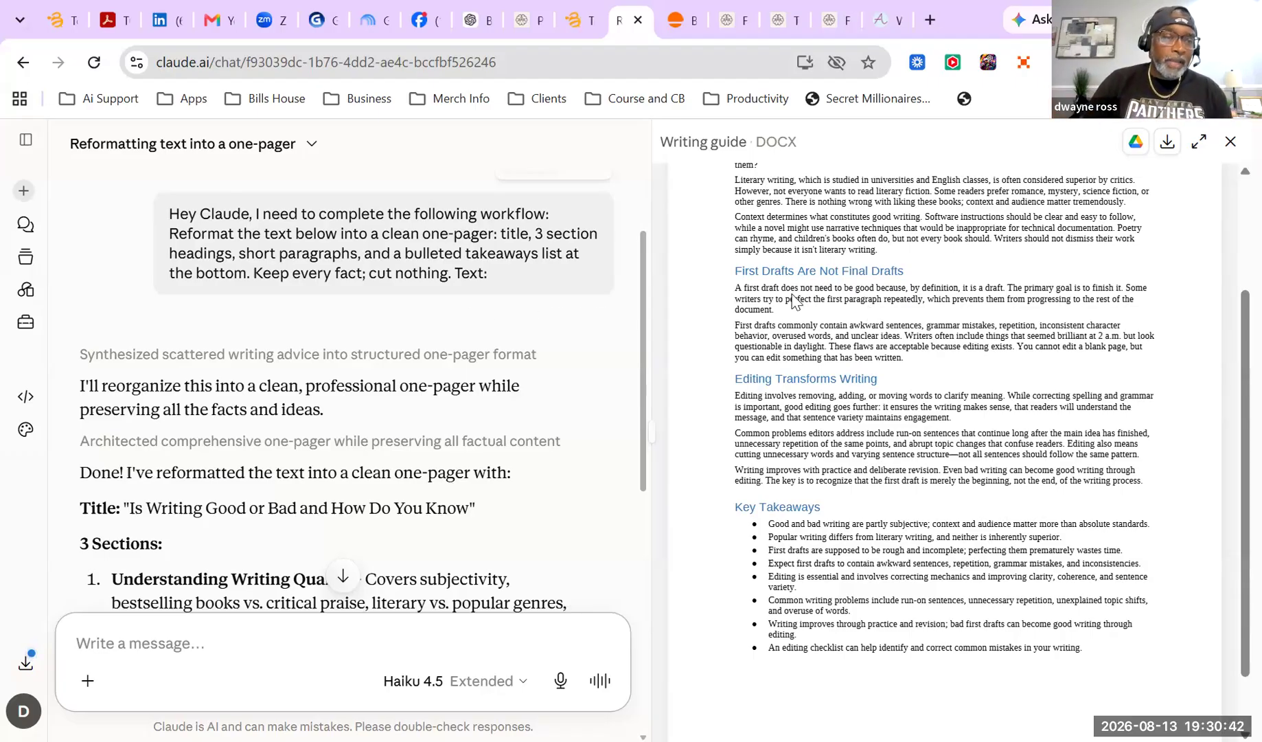
scroll(96, 332, "down", 2)
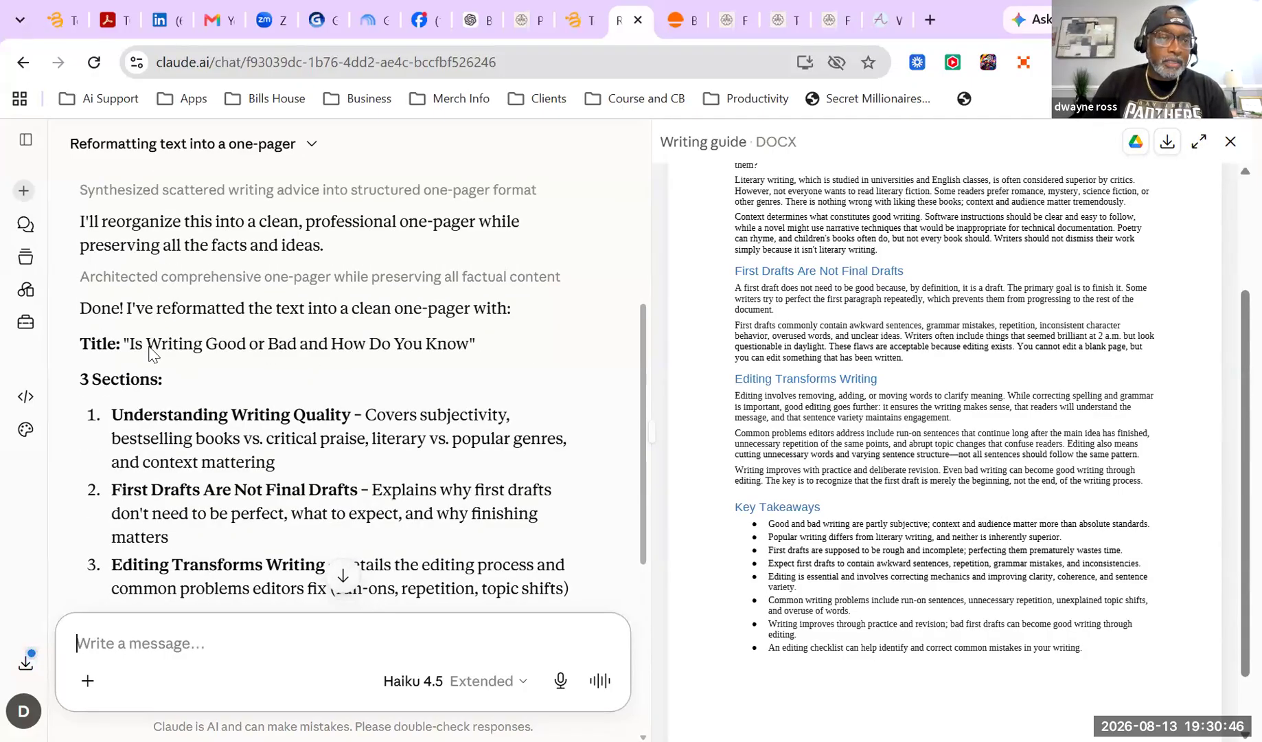
scroll(151, 350, "down", 2)
scroll(206, 349, "down", 2)
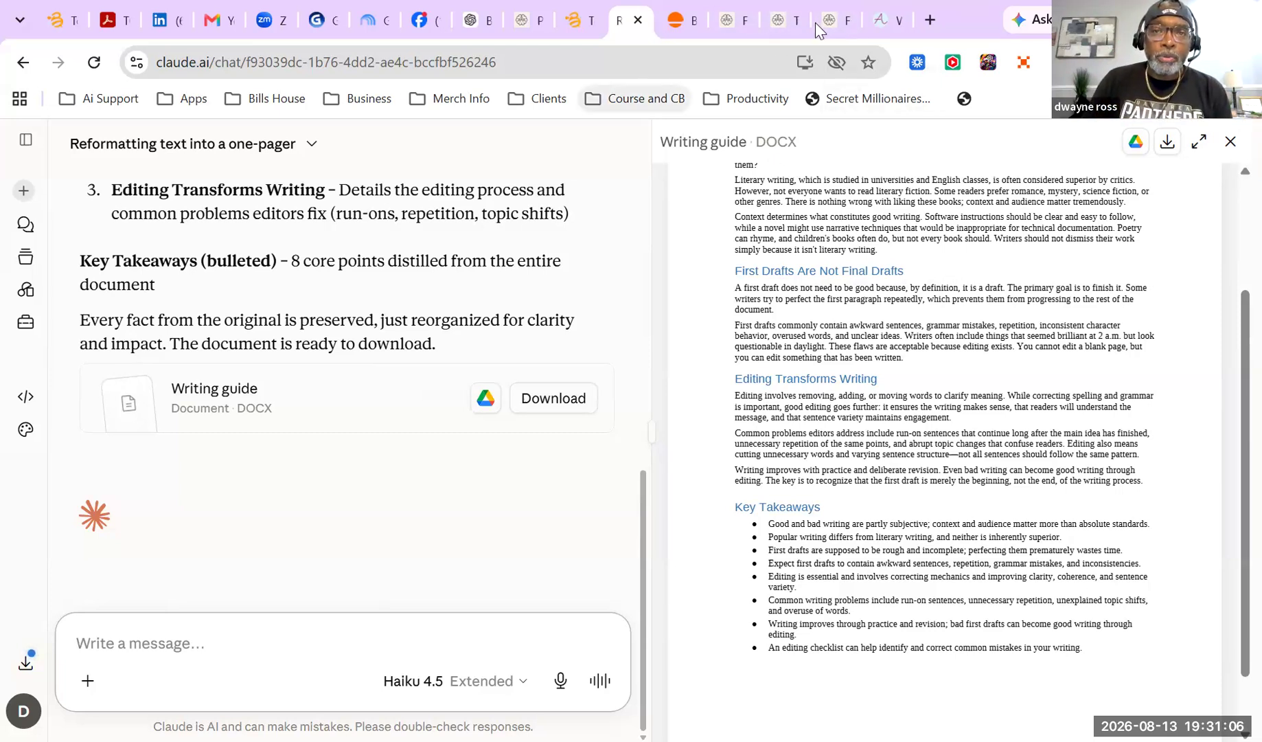
Copy the LinkedIn posts instruction from Prompt 2 on the FrictionIndex page, leaving out its Source placeholder
mouse_move(831, 19)
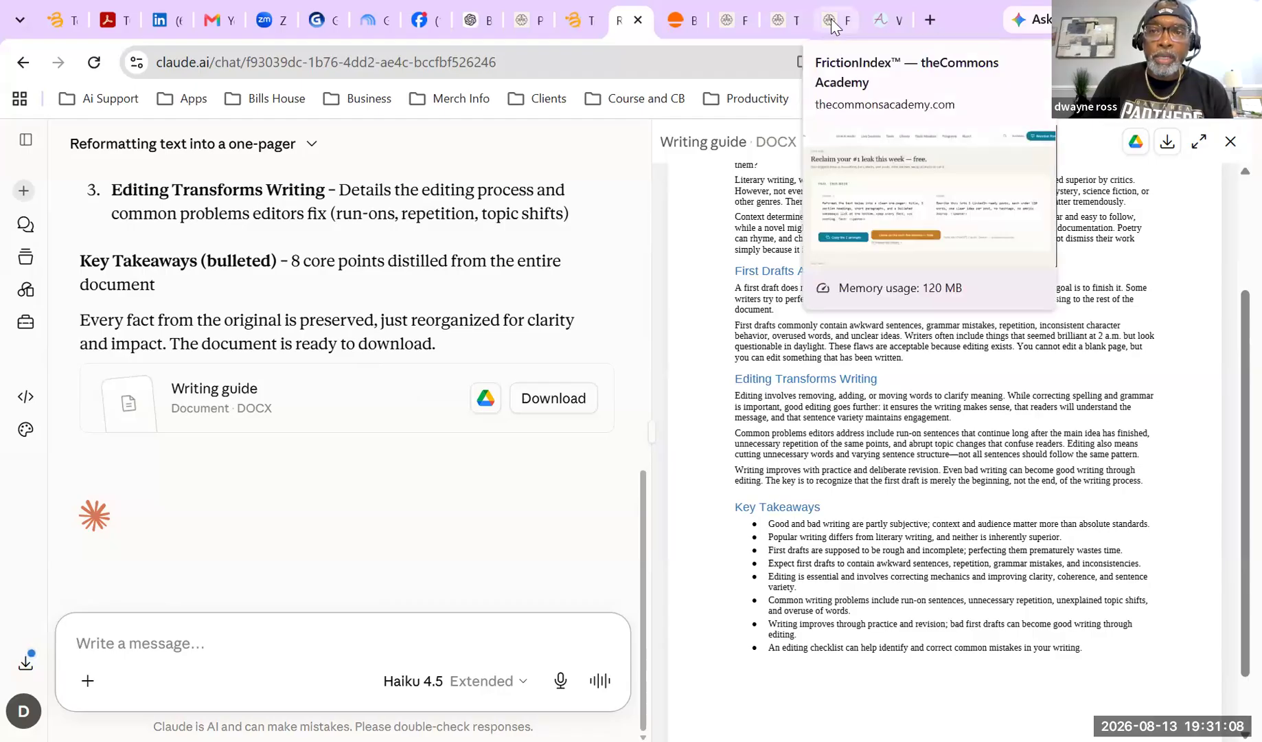
left_click(831, 18)
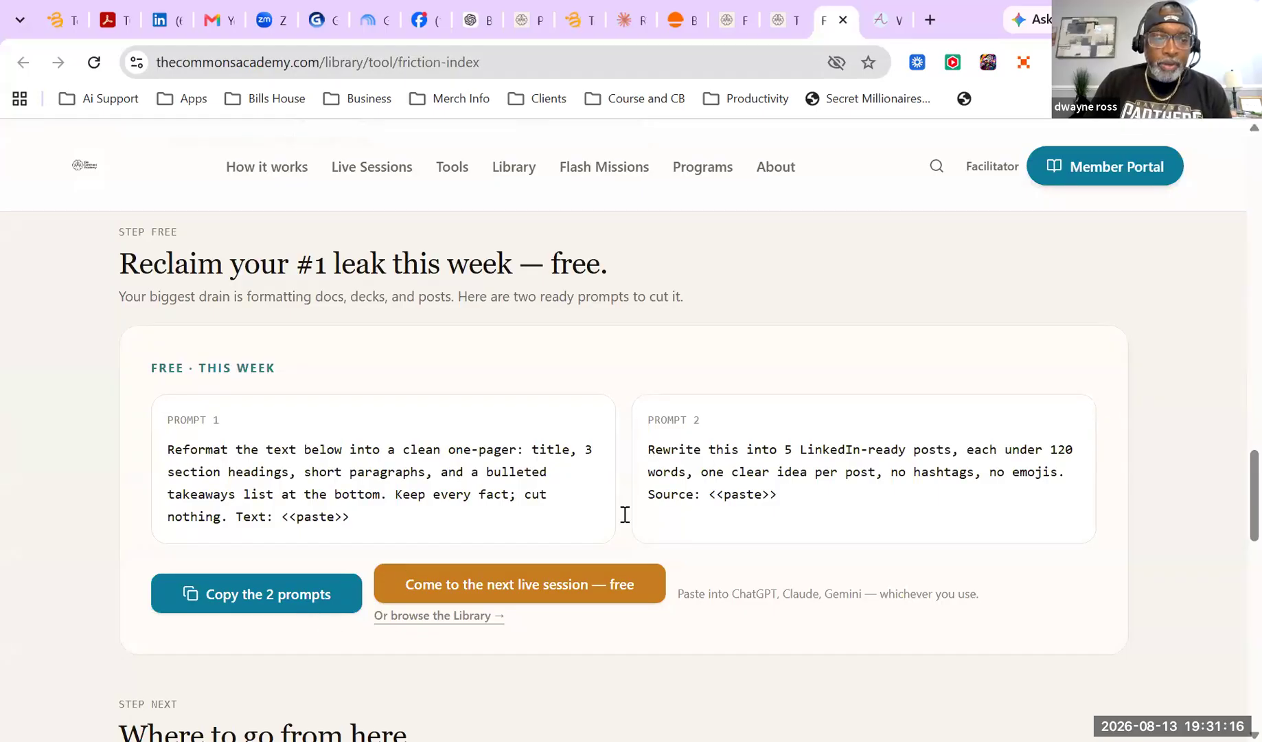
left_click_drag(648, 451, 1070, 473)
key("ctrl+c")
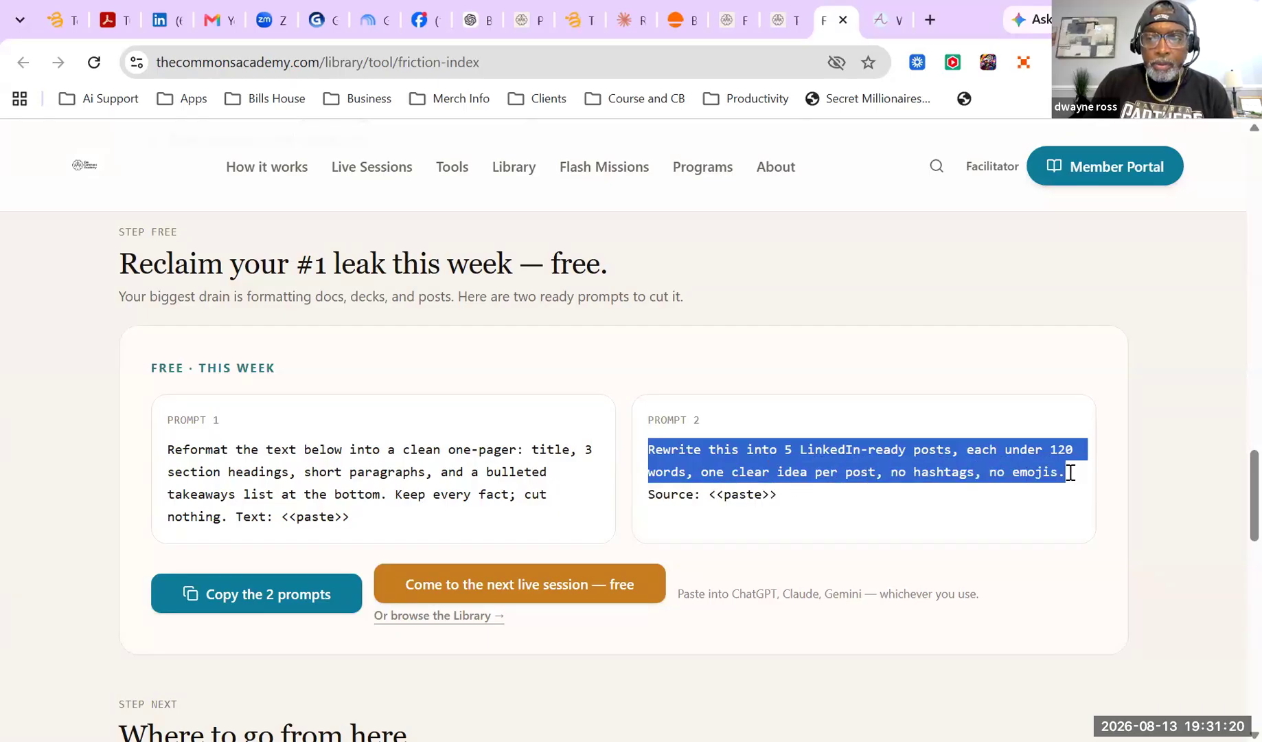
right_click(953, 476)
left_click(531, 224)
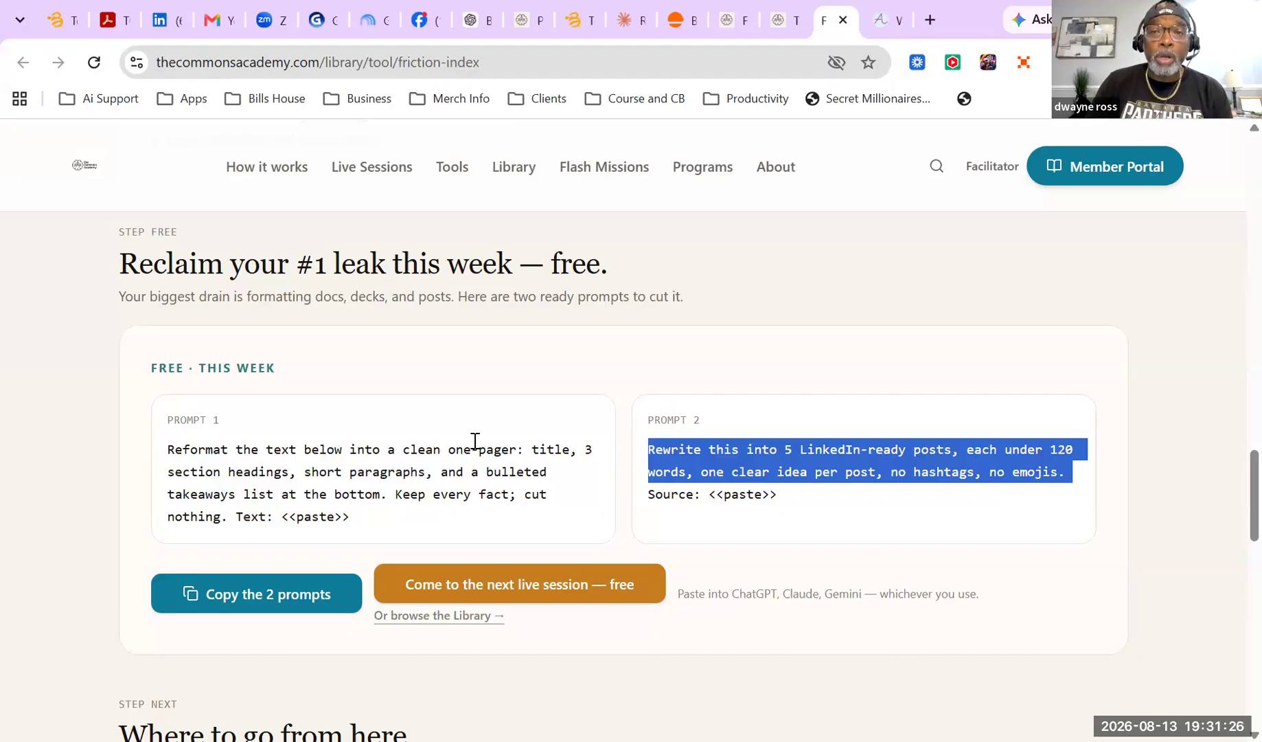
Paste the copied prompt as plain text into the same Claude conversation and send it
mouse_move(635, 22)
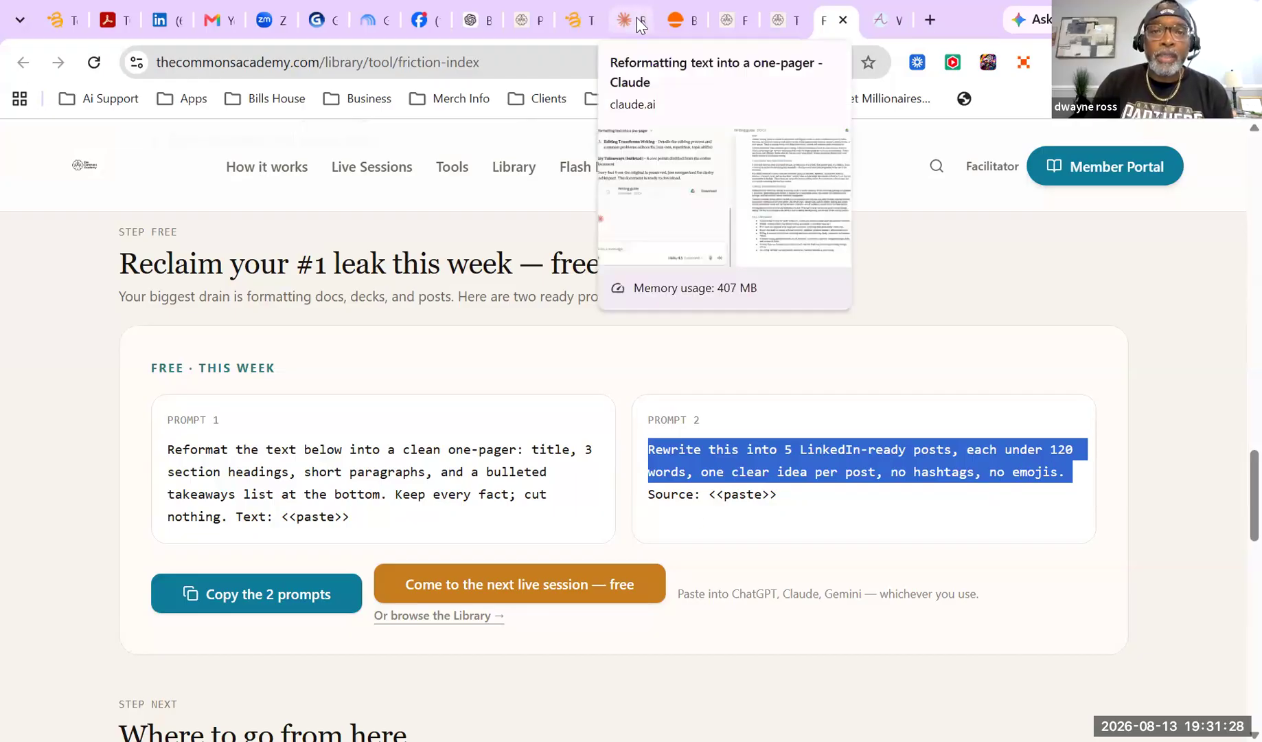
left_click(631, 20)
right_click(152, 641)
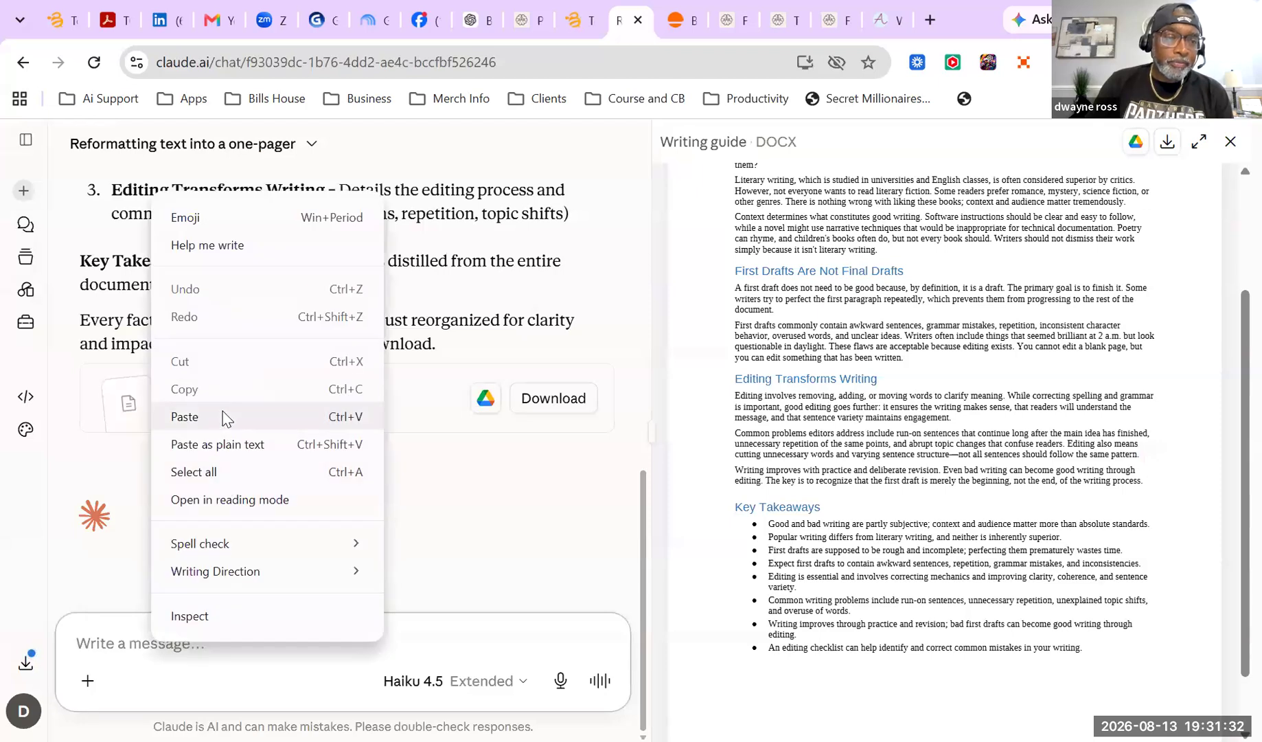
left_click(218, 452)
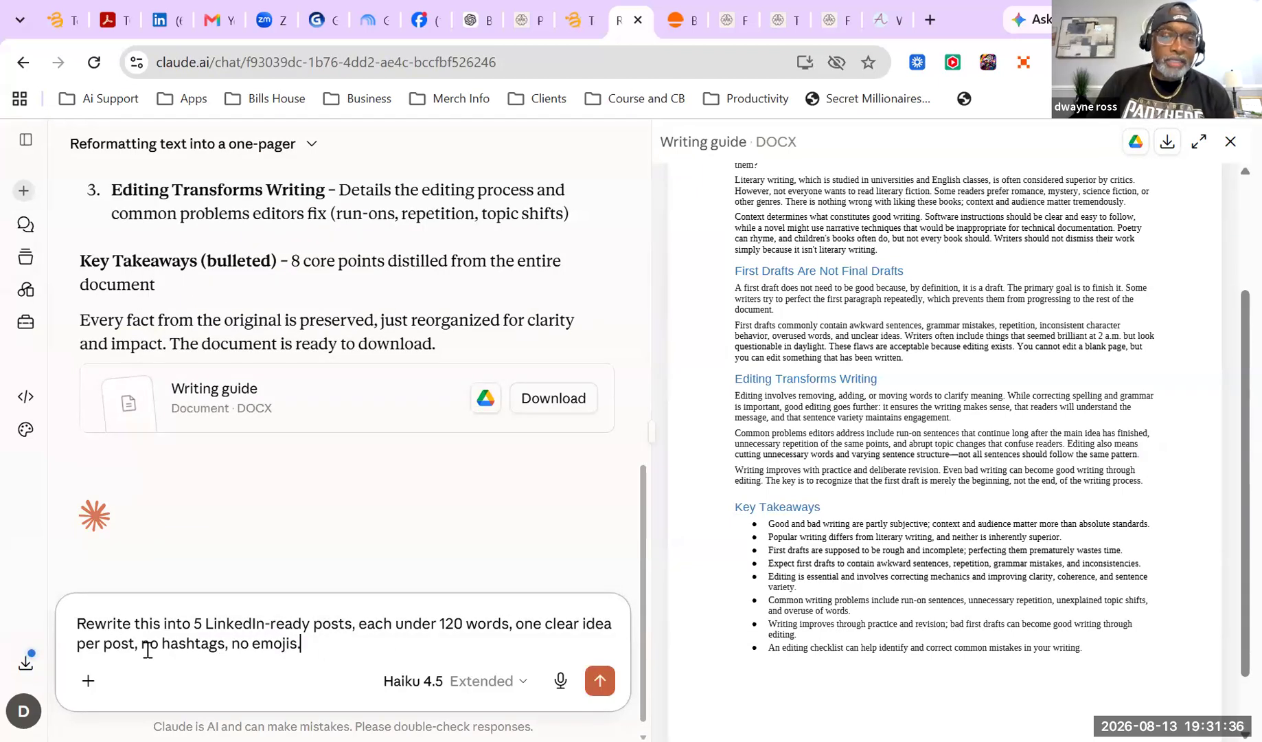
left_click(600, 681)
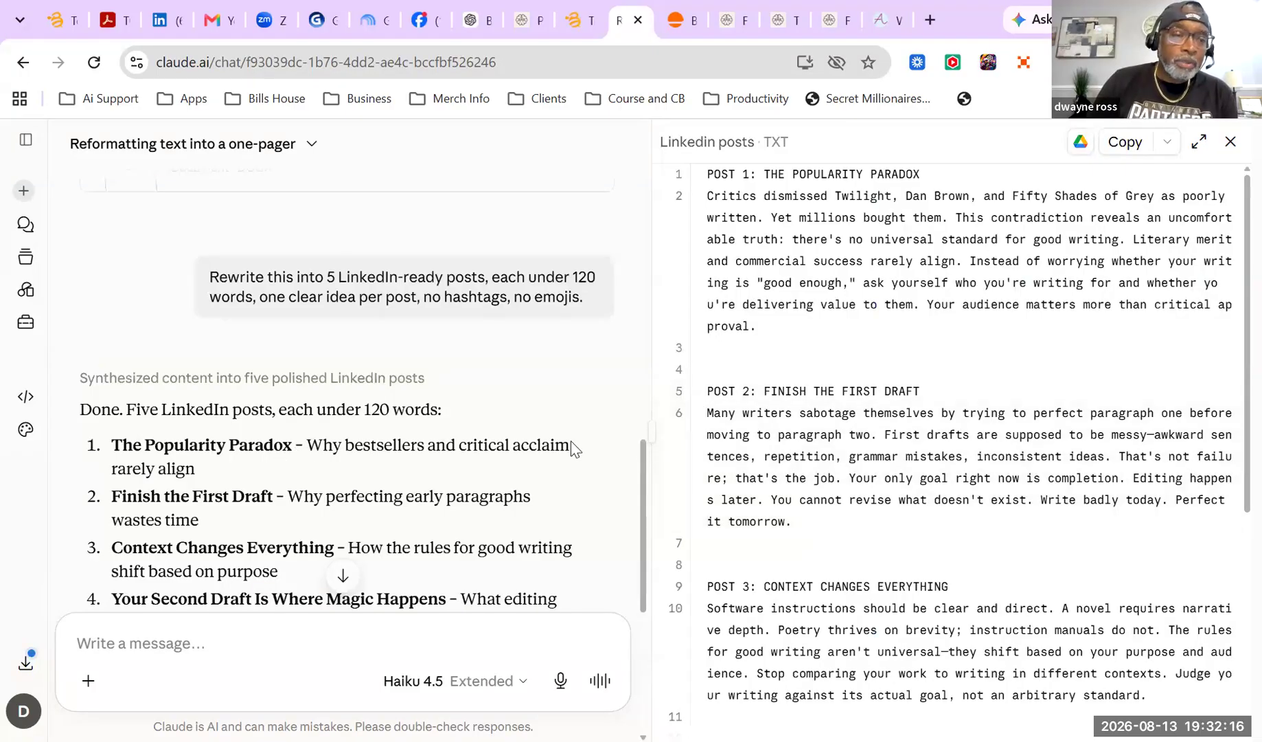
Review the LinkedIn posts Claude generated and the summary of each post's idea in its reply
scroll(268, 483, "down", 3)
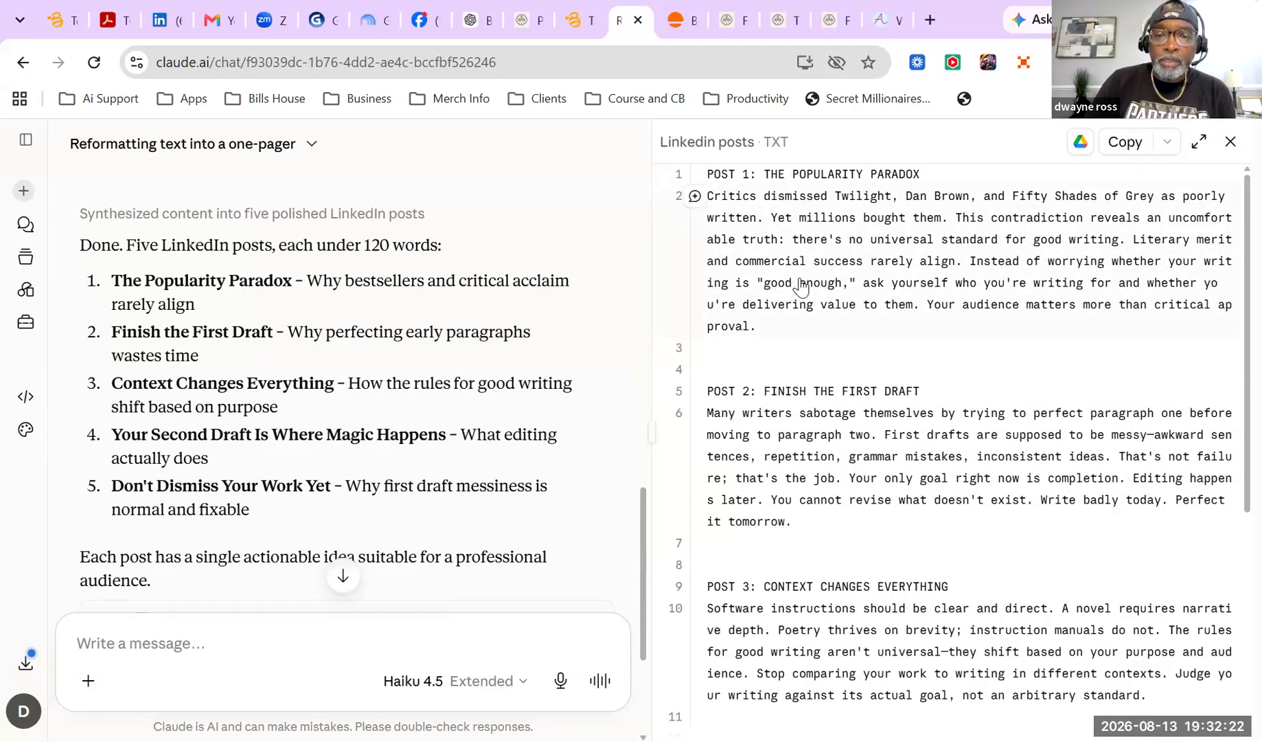
scroll(804, 284, "down", 5)
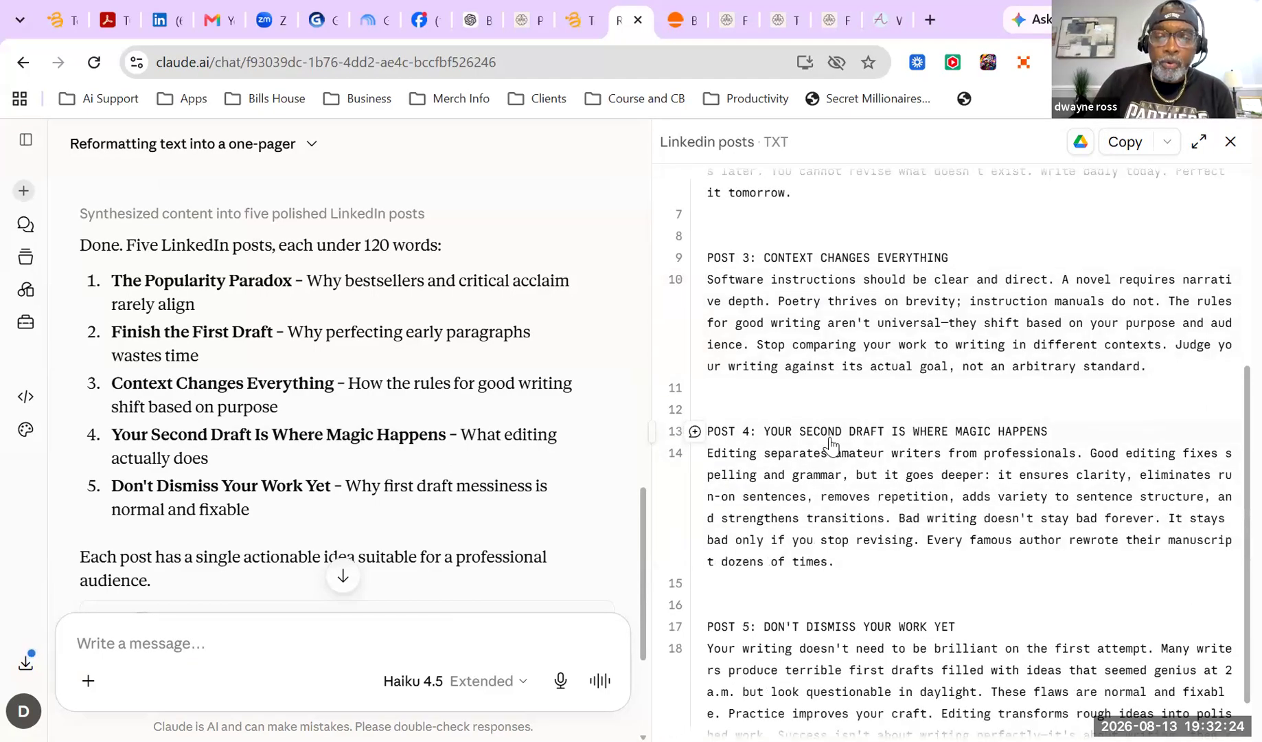
scroll(818, 522, "down", 1)
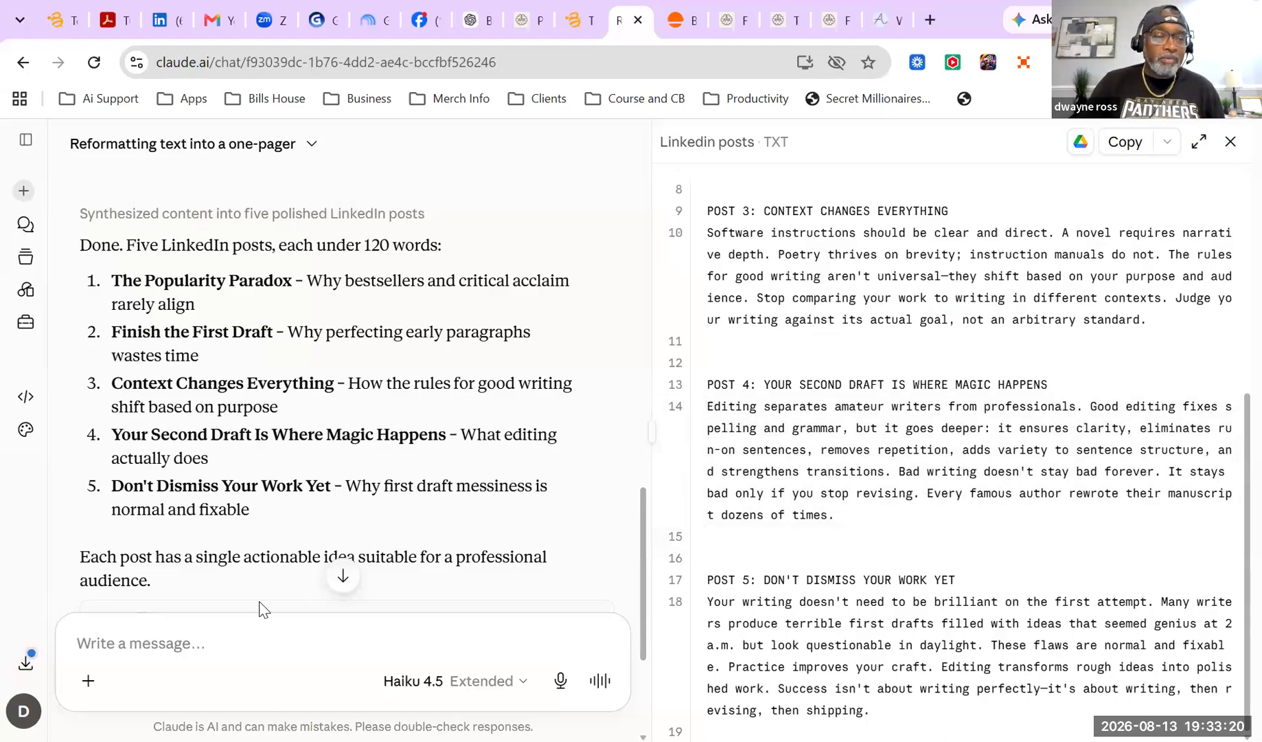
scroll(206, 440, "down", 3)
left_click(256, 631)
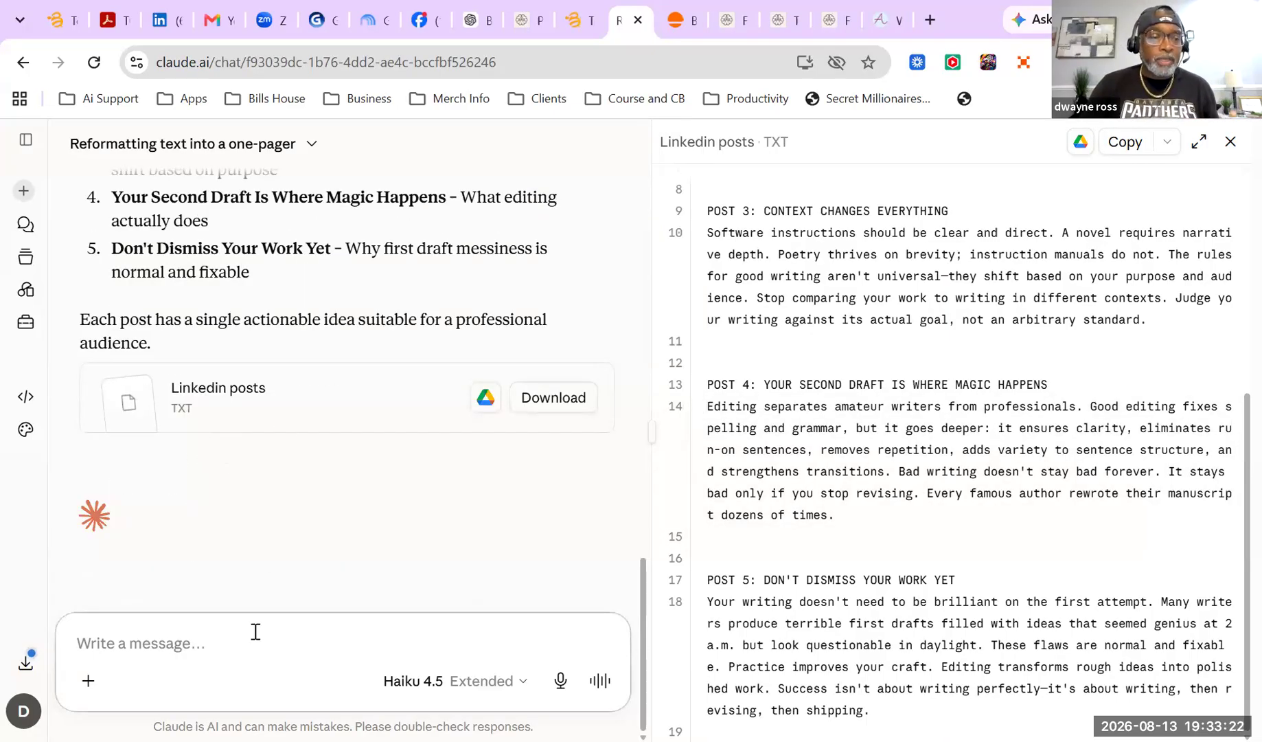
Send the follow-up request "Now create as a Facebook post" in the same Claude conversation
type("Now cr")
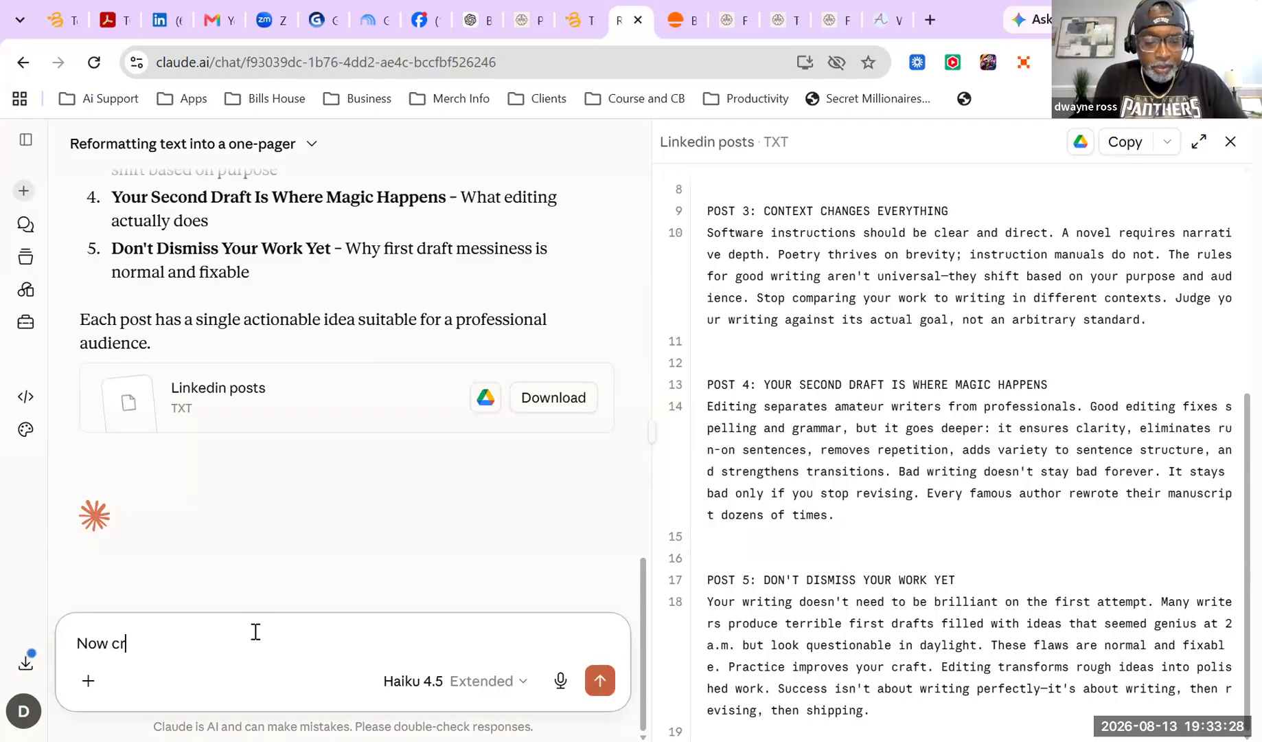
type("eate as a Facebook")
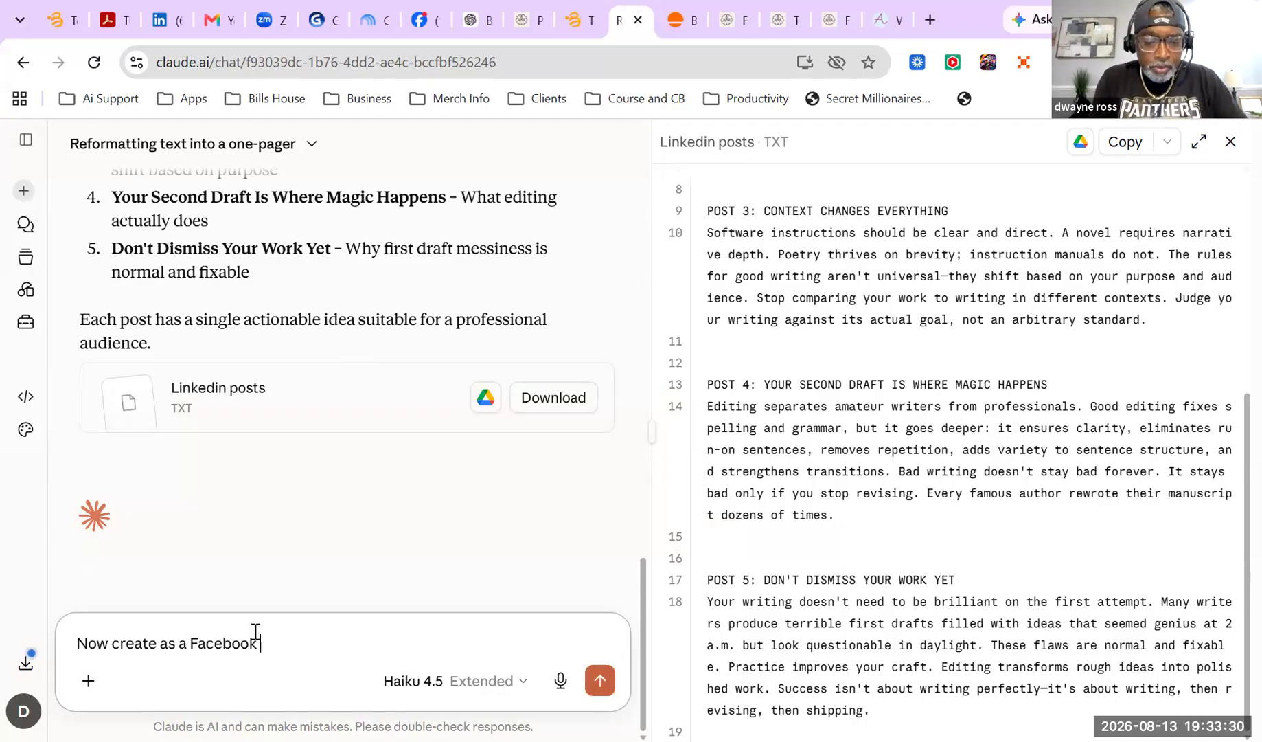
type(" post")
key("Return")
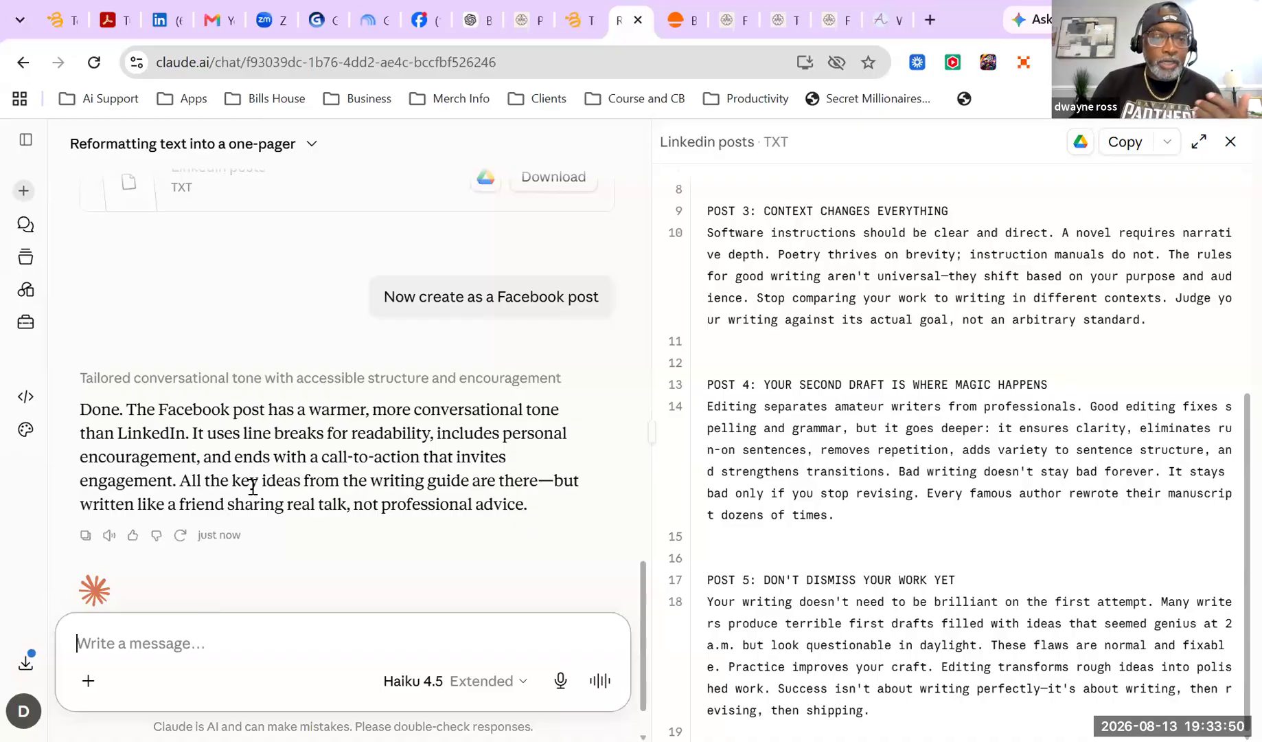
Check Claude's reply for the Facebook post and send the message "Hey I don't the update"
scroll(253, 486, "down", 1)
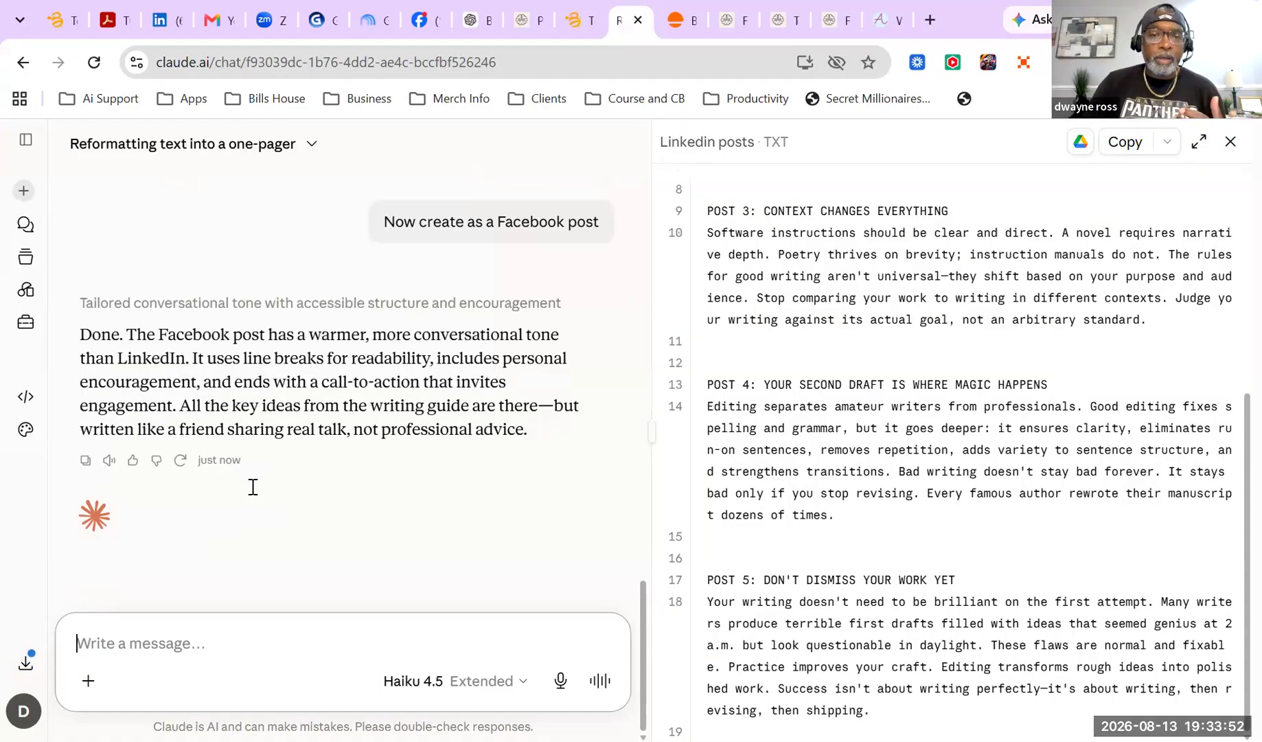
scroll(251, 643, "up", 4)
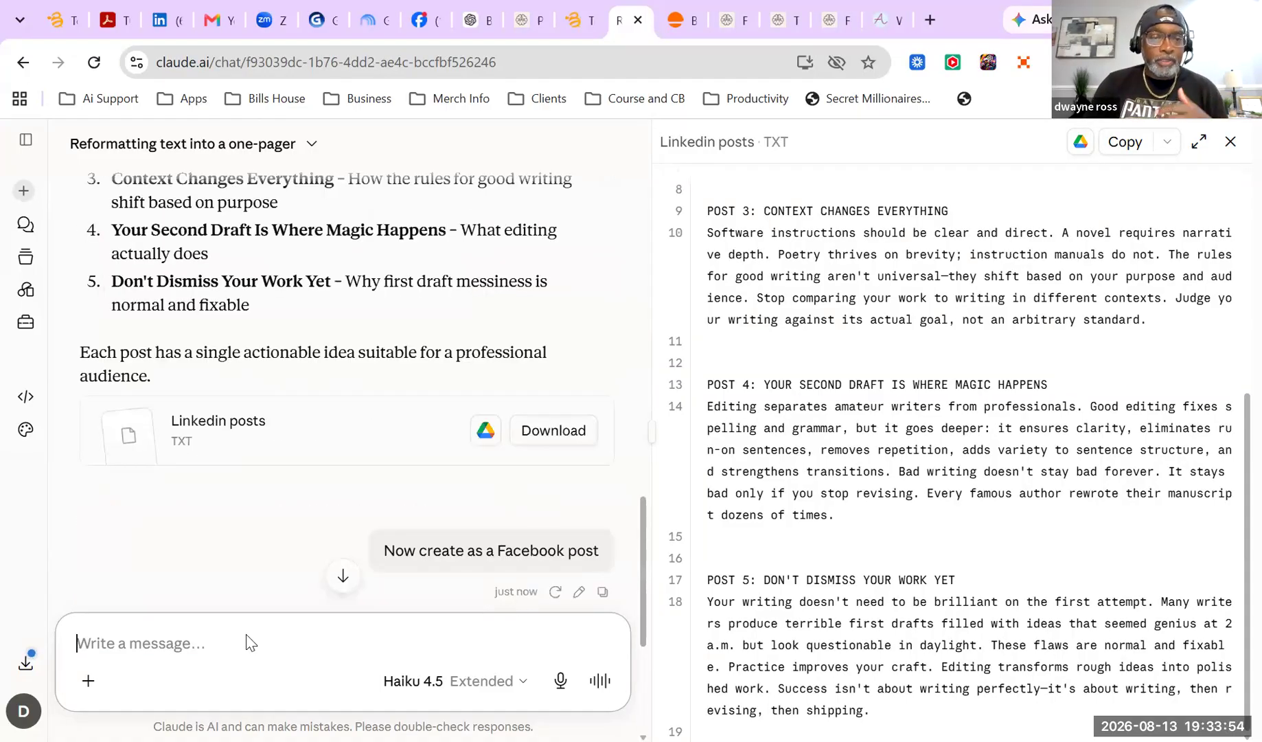
scroll(250, 642, "down", 2)
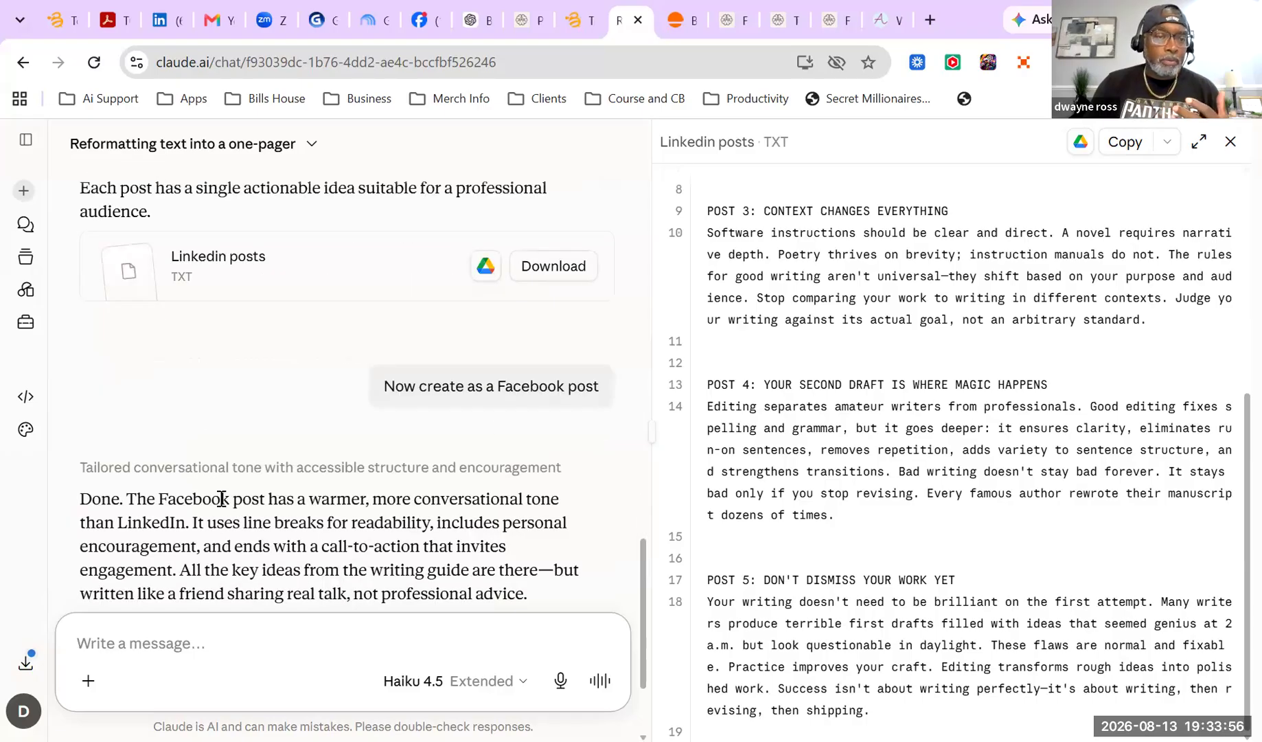
scroll(222, 496, "down", 2)
left_click(225, 633)
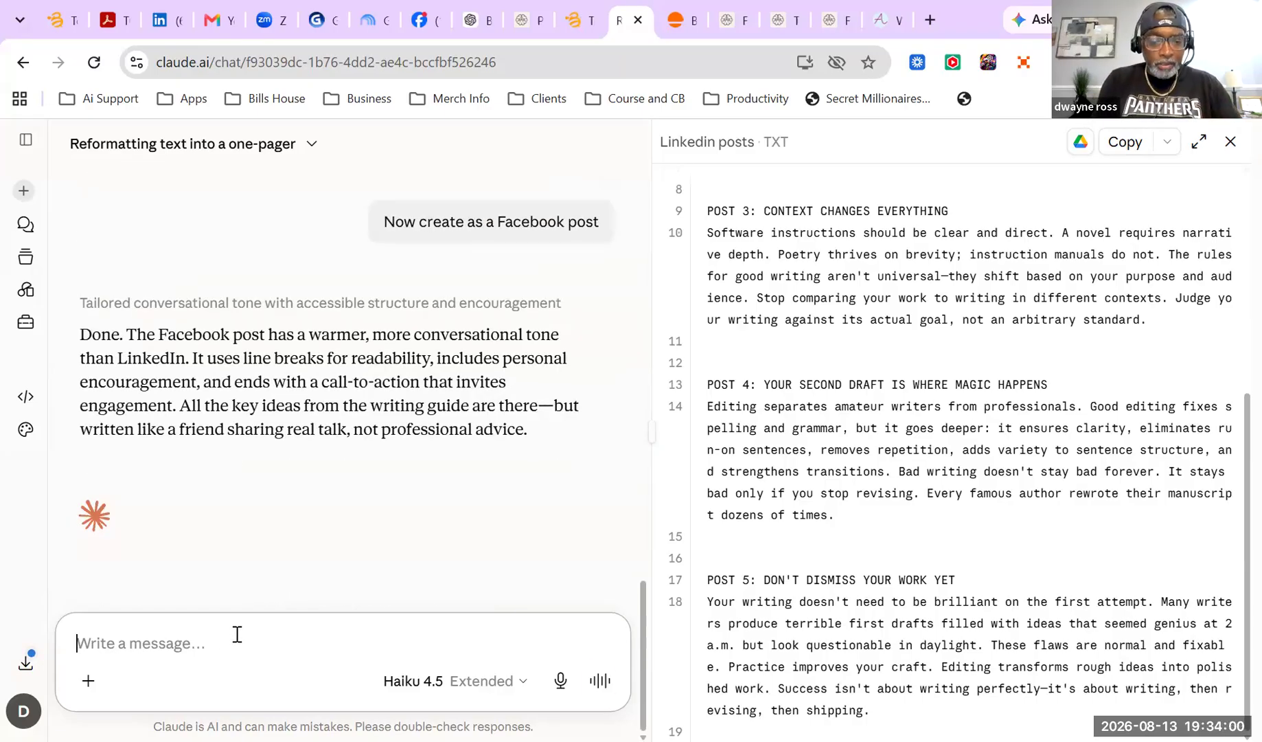
type("Hey ")
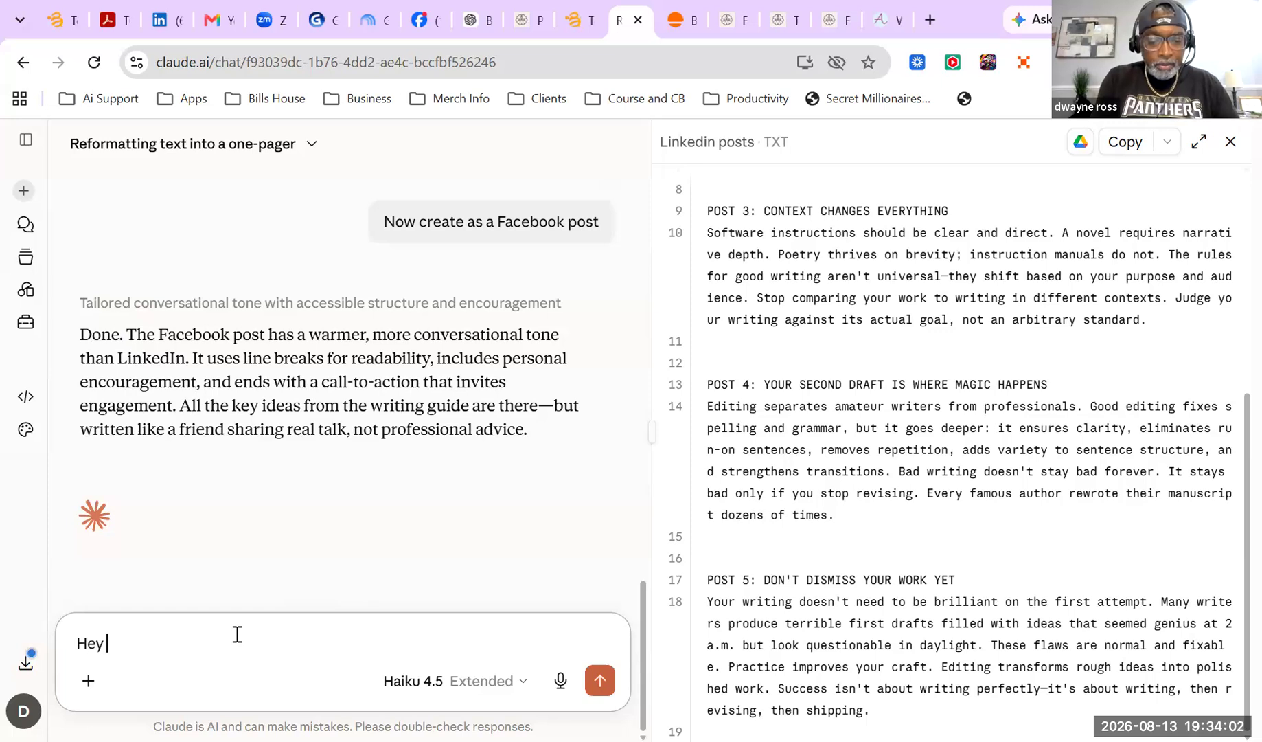
type("I dn")
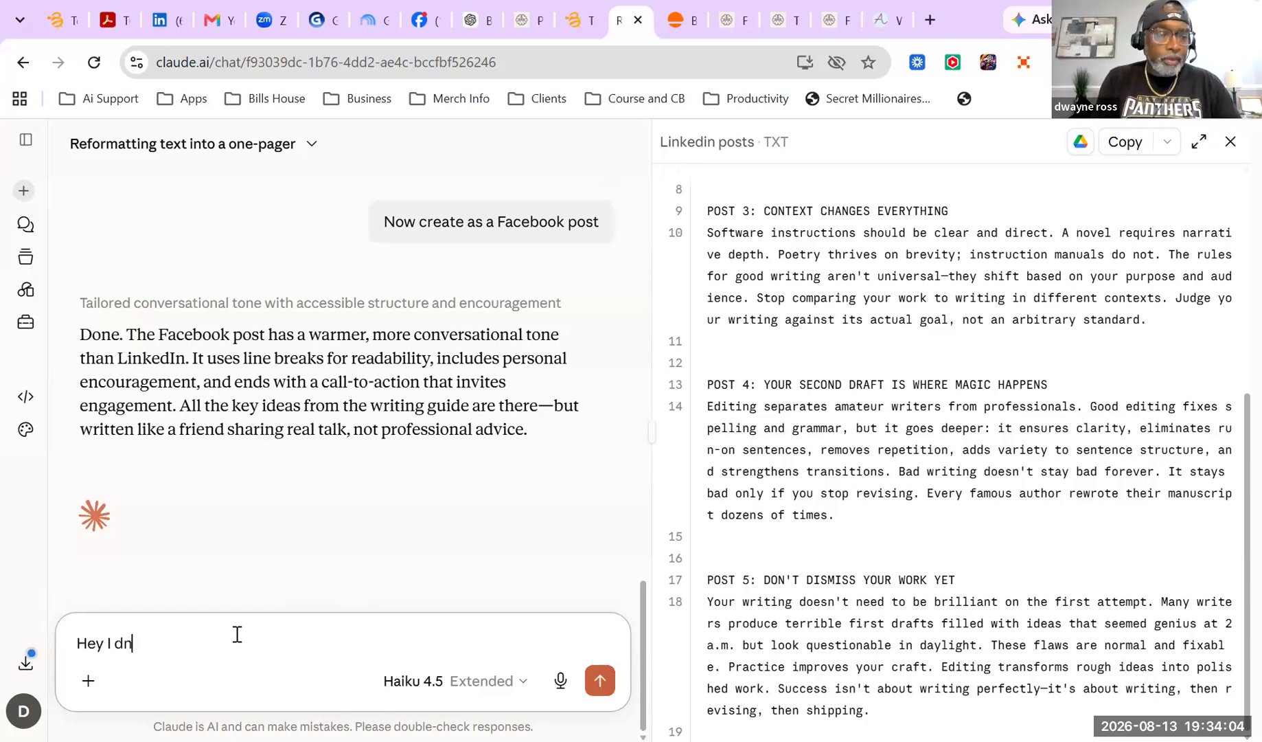
key("BackSpace")
type("on't")
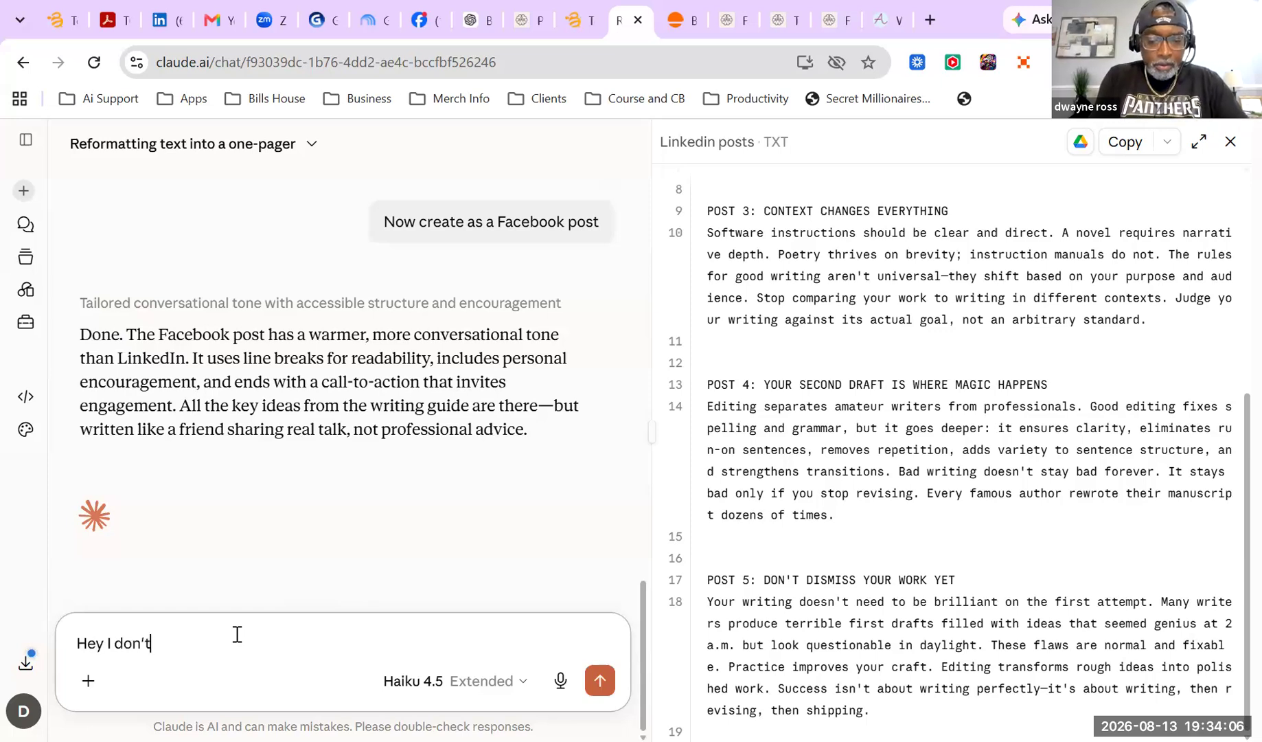
type(" the upd")
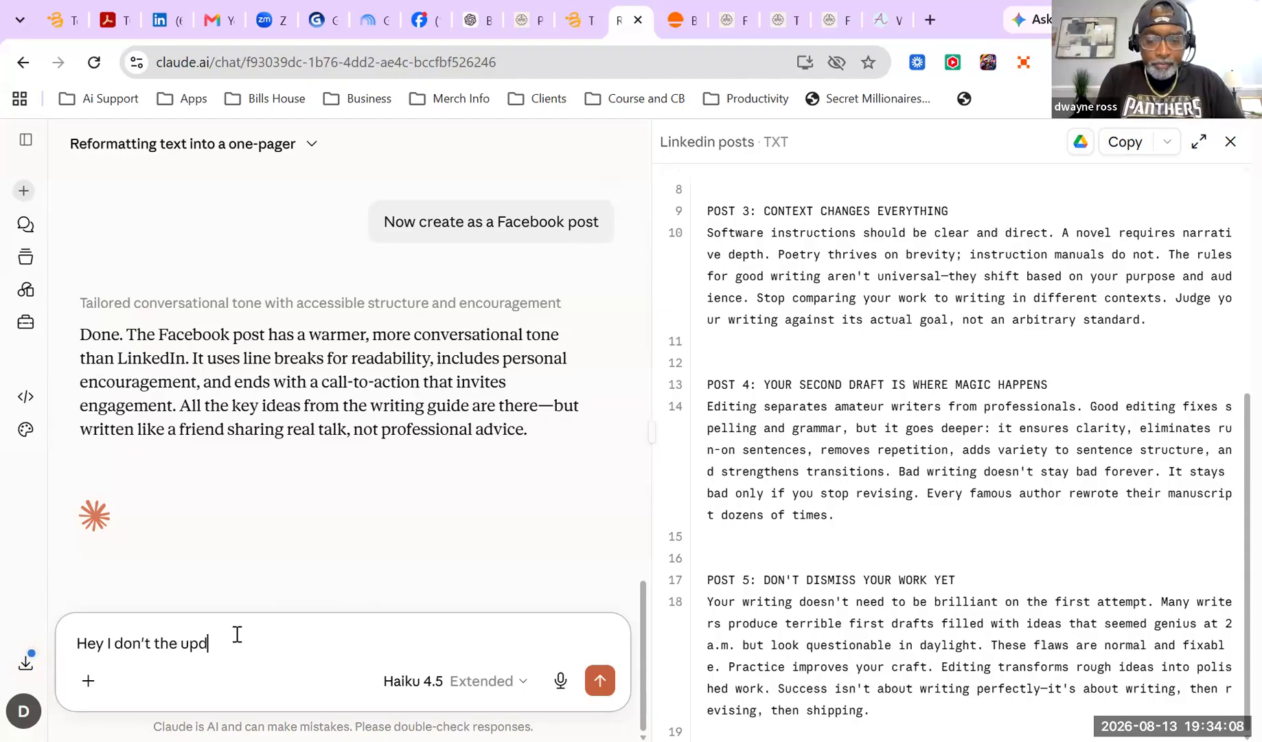
type("ate")
key("Return")
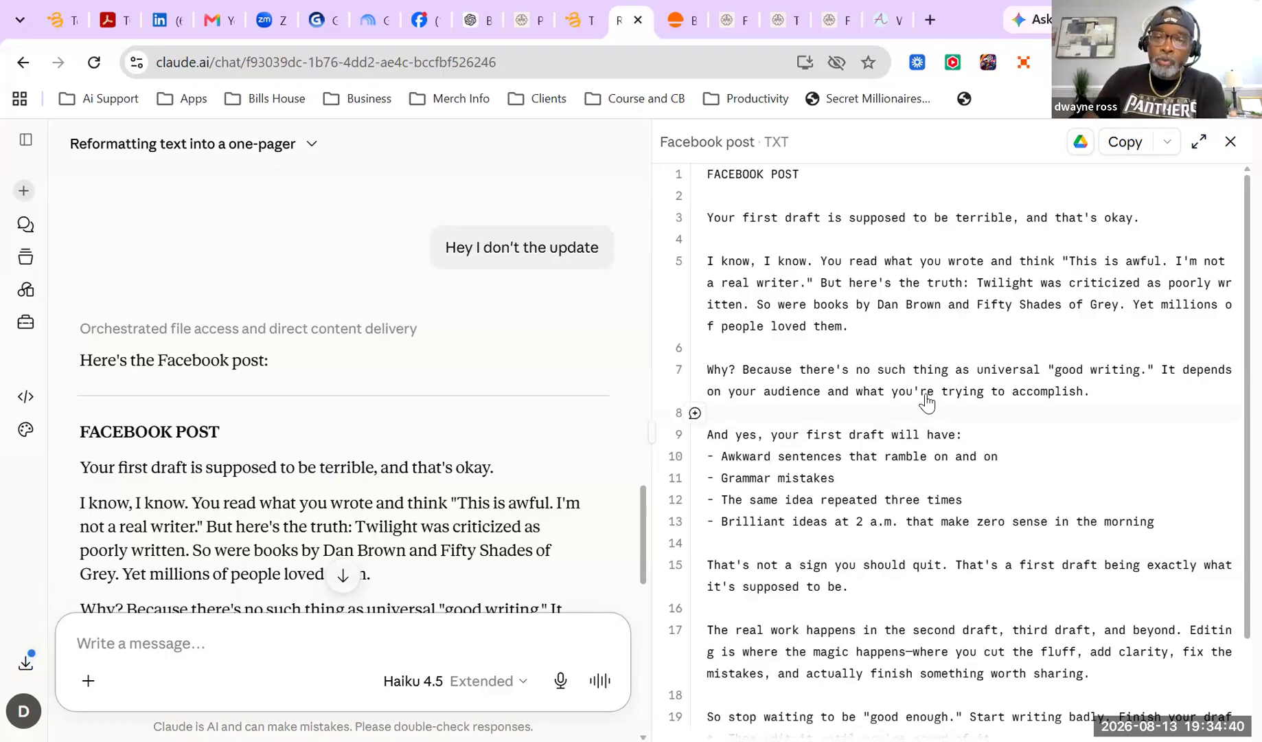
Read the generated Facebook post through to its end, both in the document preview and in Claude's reply
scroll(927, 404, "down", 2)
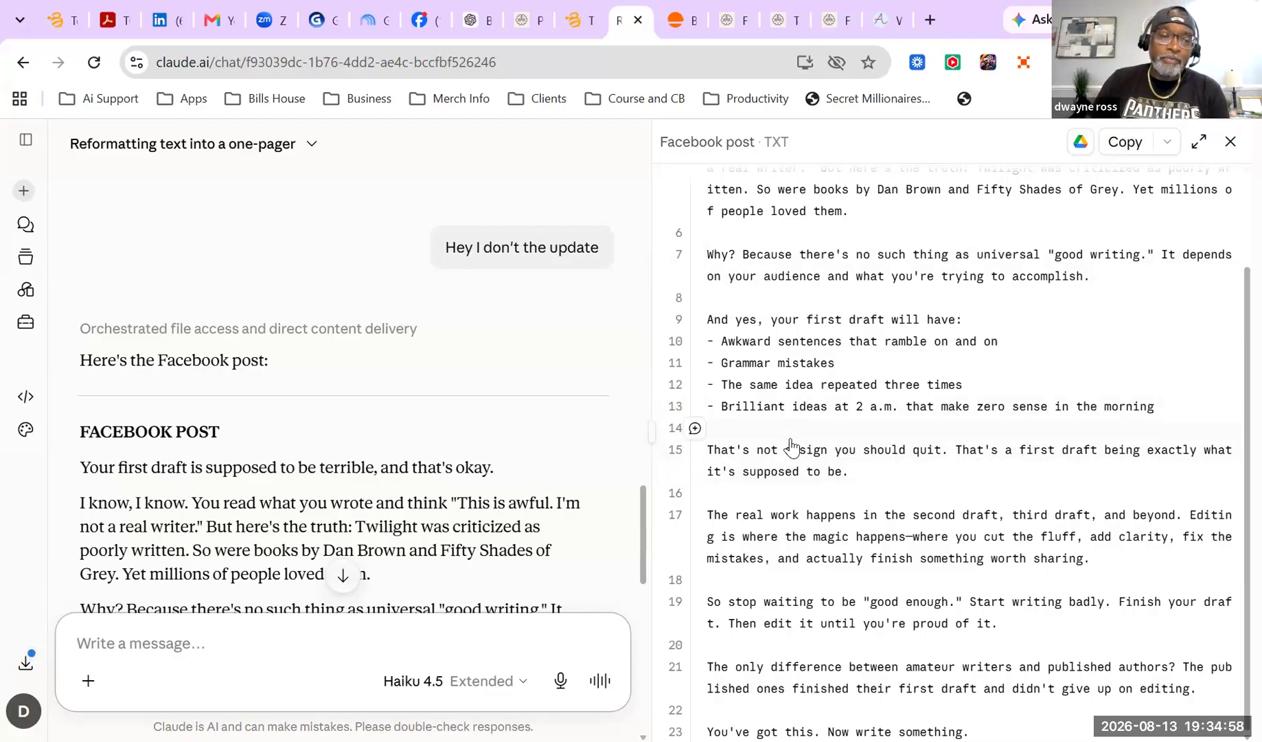
scroll(254, 537, "down", 5)
scroll(234, 412, "down", 3)
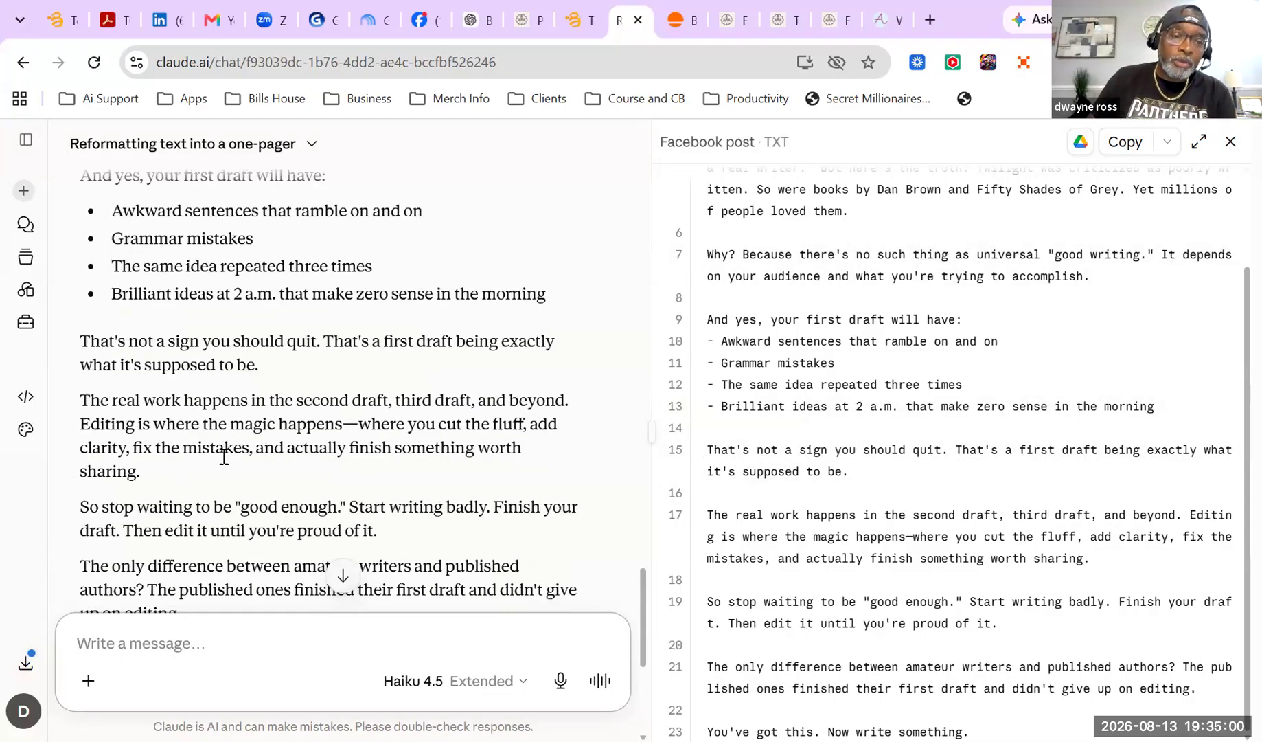
scroll(224, 457, "down", 5)
scroll(243, 426, "up", 3)
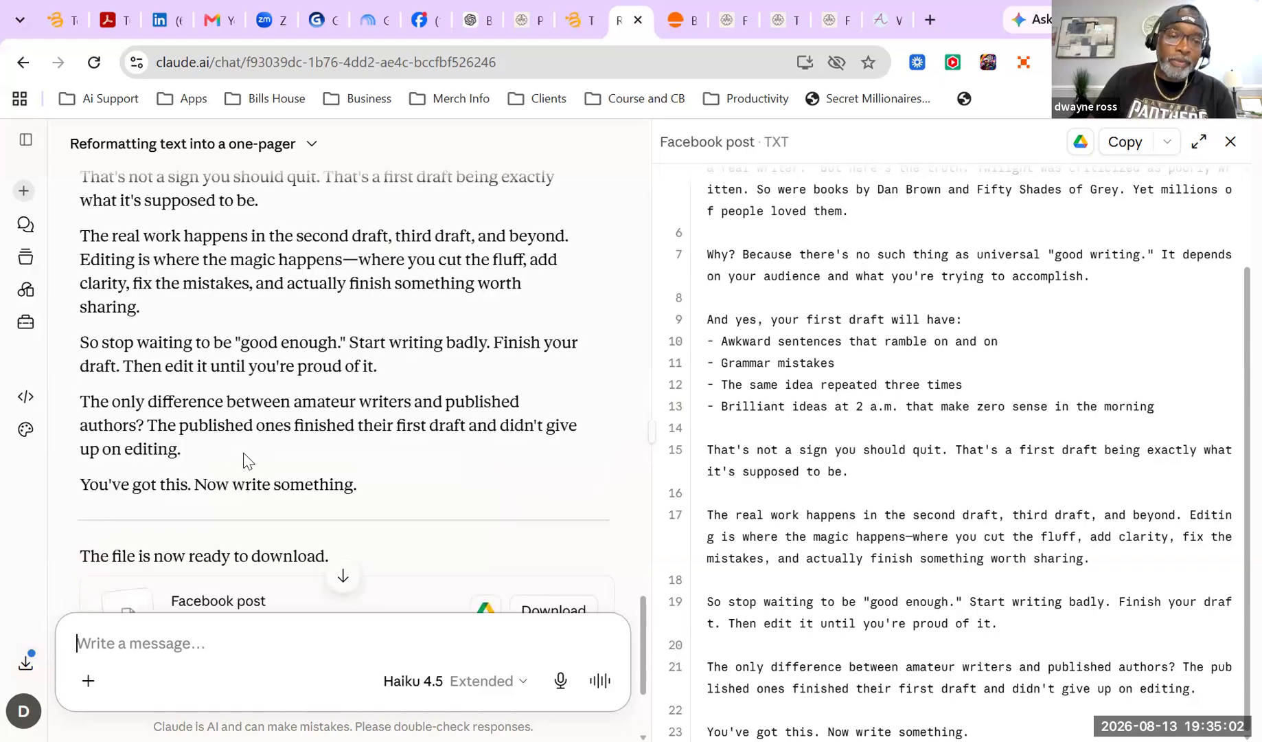
scroll(248, 457, "up", 10)
scroll(758, 399, "up", 2)
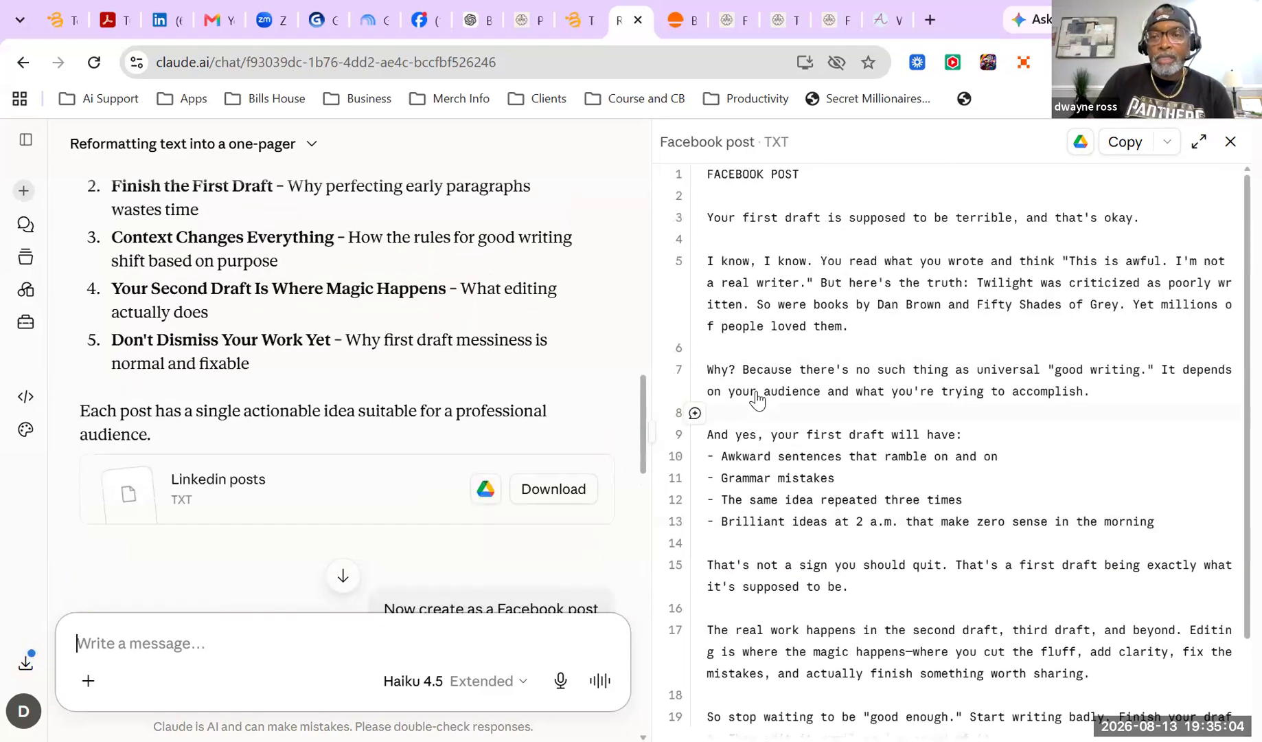
scroll(790, 405, "down", 2)
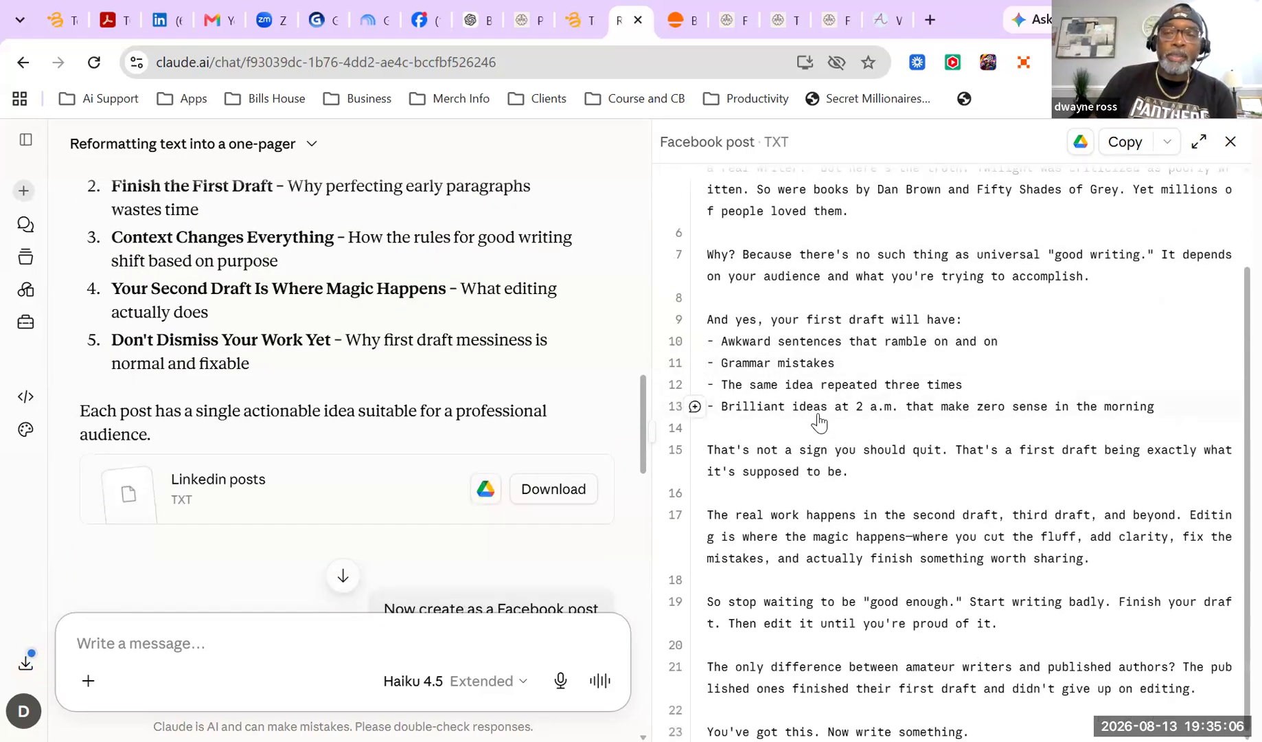
scroll(787, 376, "up", 2)
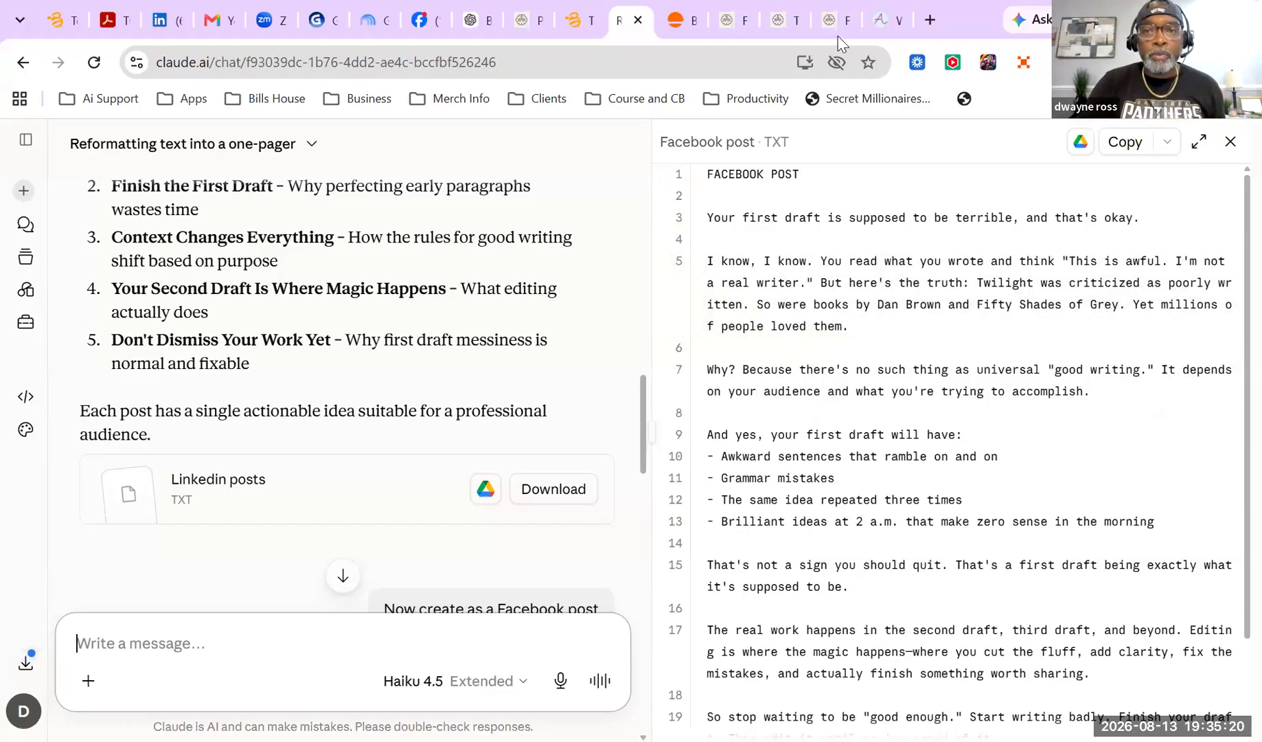
Return to the FrictionIndex page and review its closing part, from the two prompts to the live sessions, export and email options
left_click(829, 20)
scroll(749, 361, "up", 2)
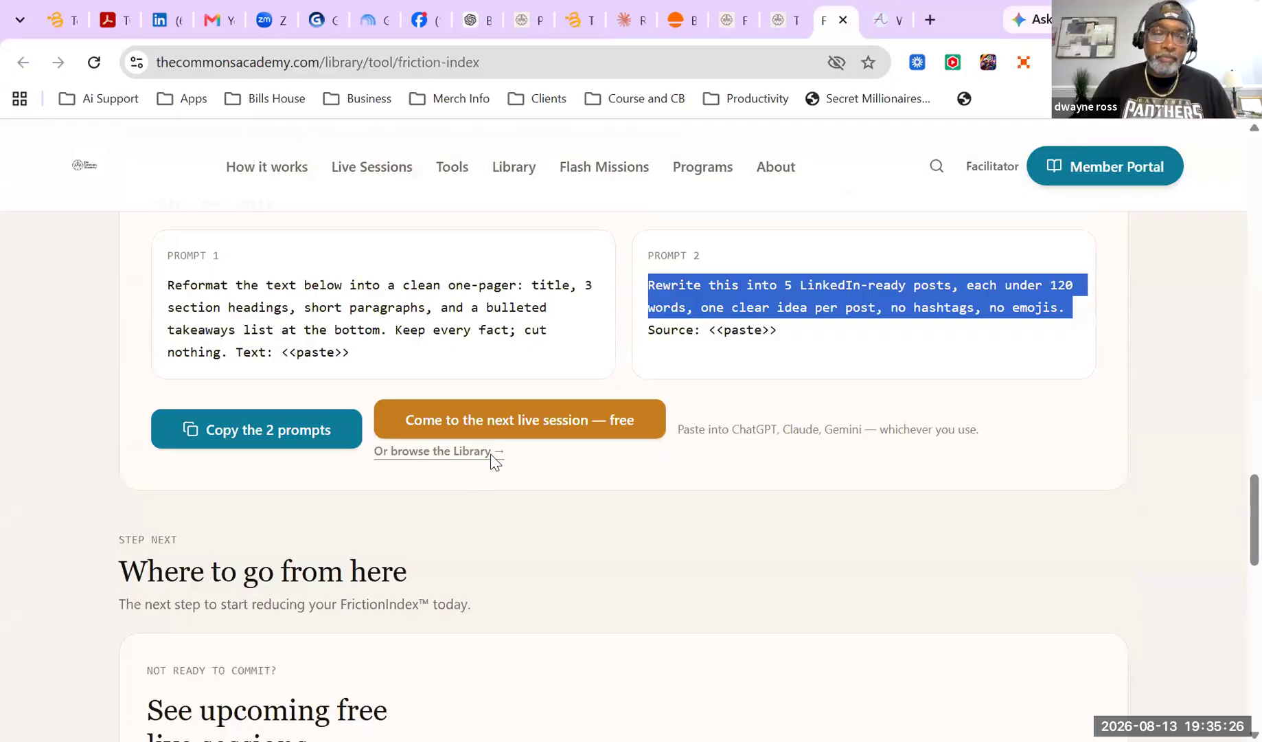
scroll(524, 415, "down", 2)
scroll(412, 432, "down", 2)
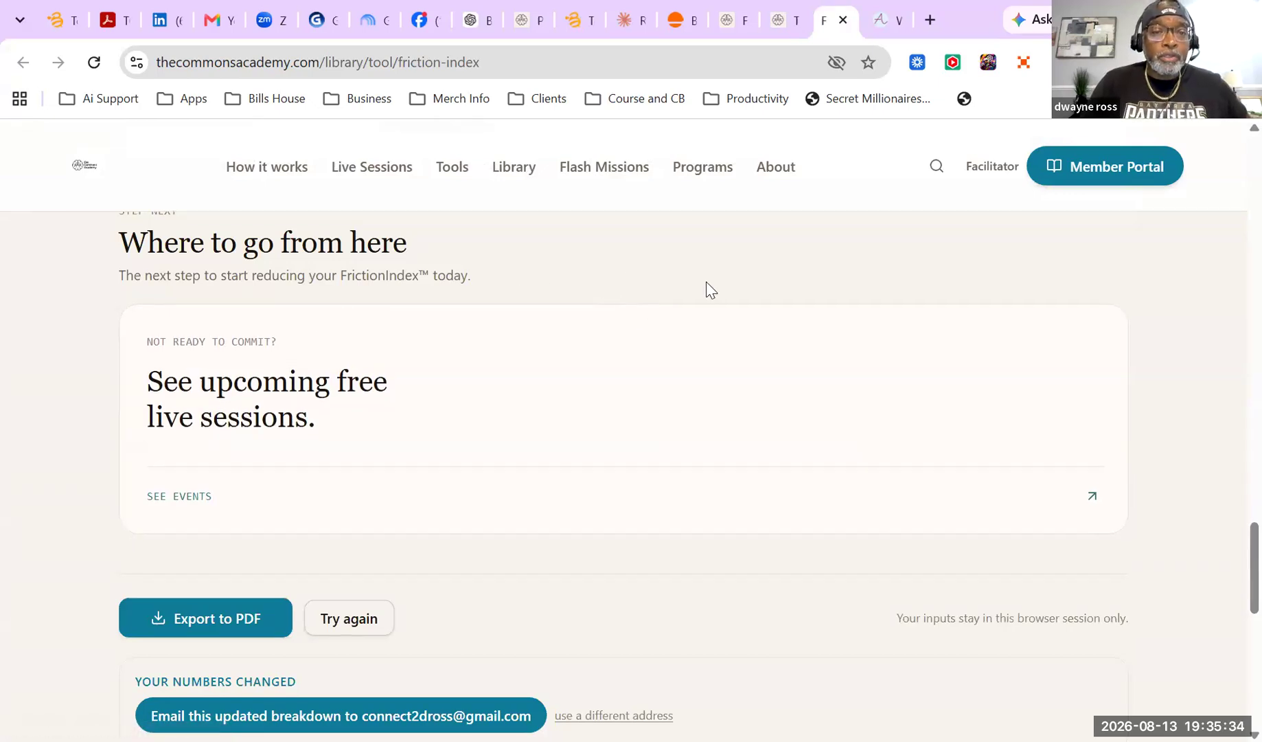
scroll(562, 370, "down", 2)
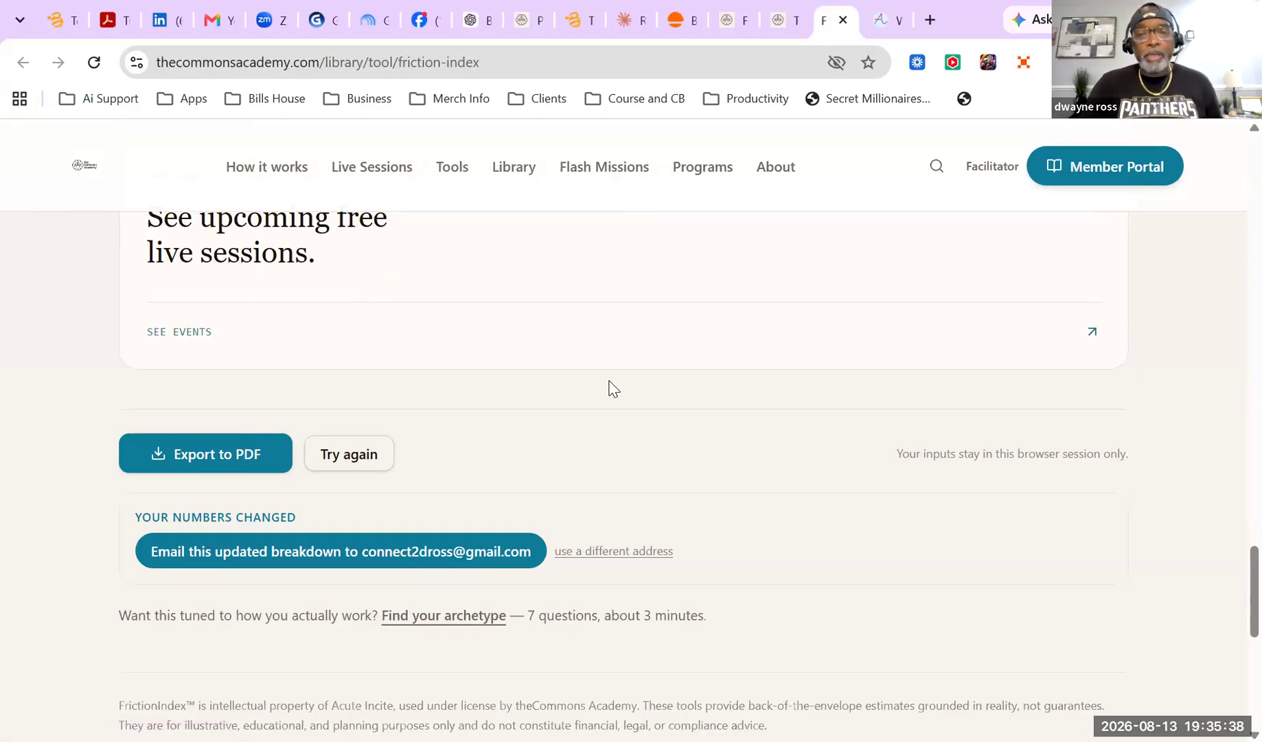
Switch to the Find Your Friction Scorecard page and review the completed card from section 1 through the Install the check section
left_click(790, 22)
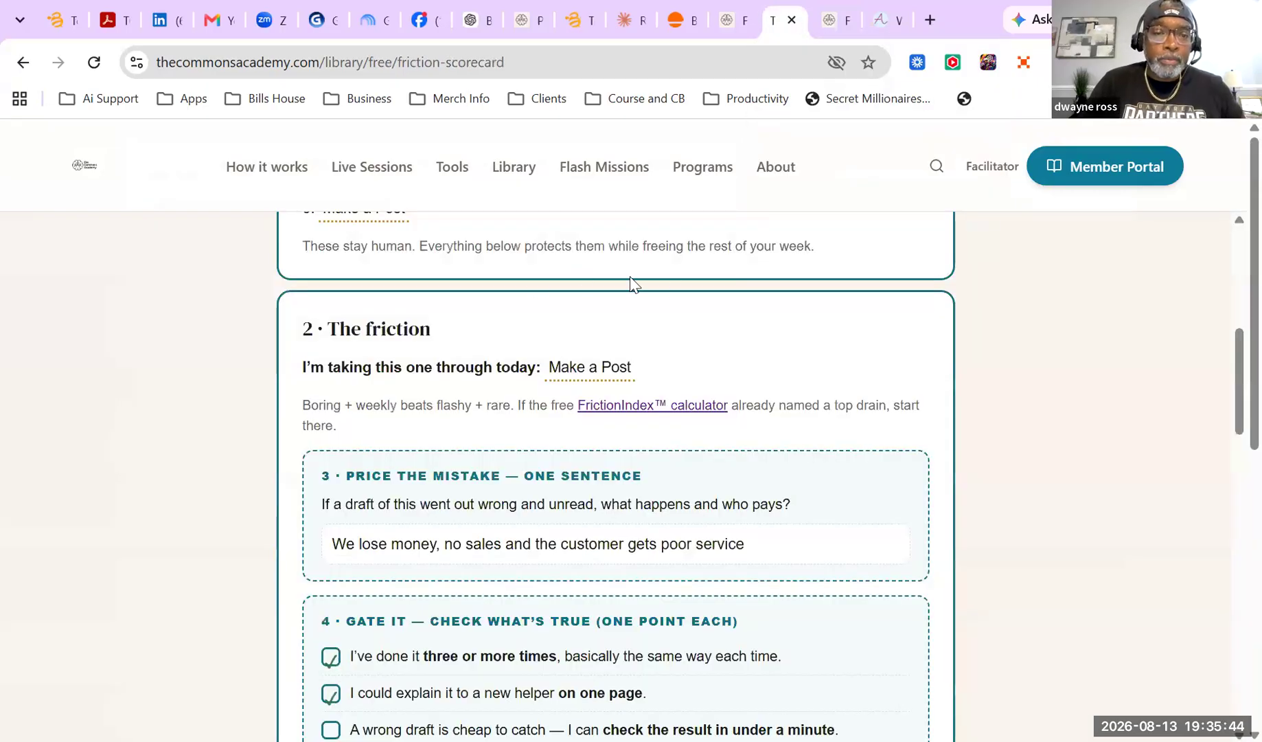
scroll(577, 364, "up", 4)
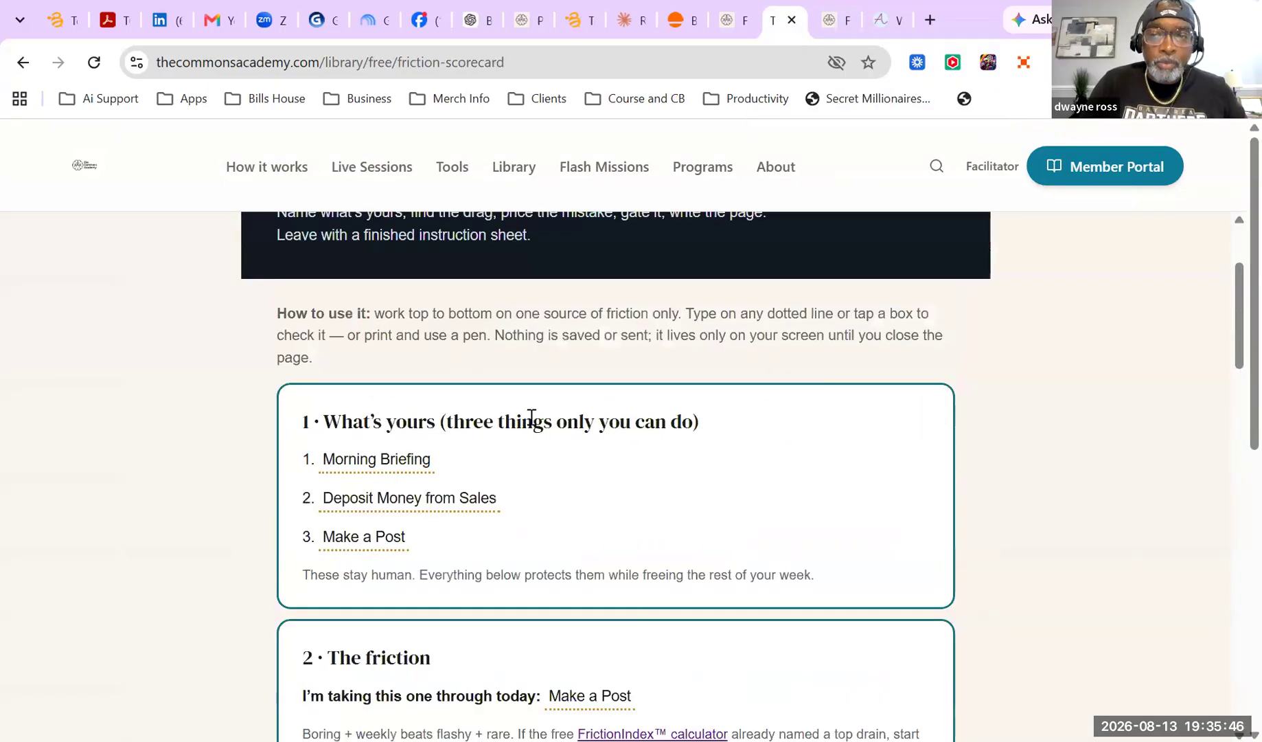
scroll(529, 417, "up", 2)
scroll(517, 451, "down", 4)
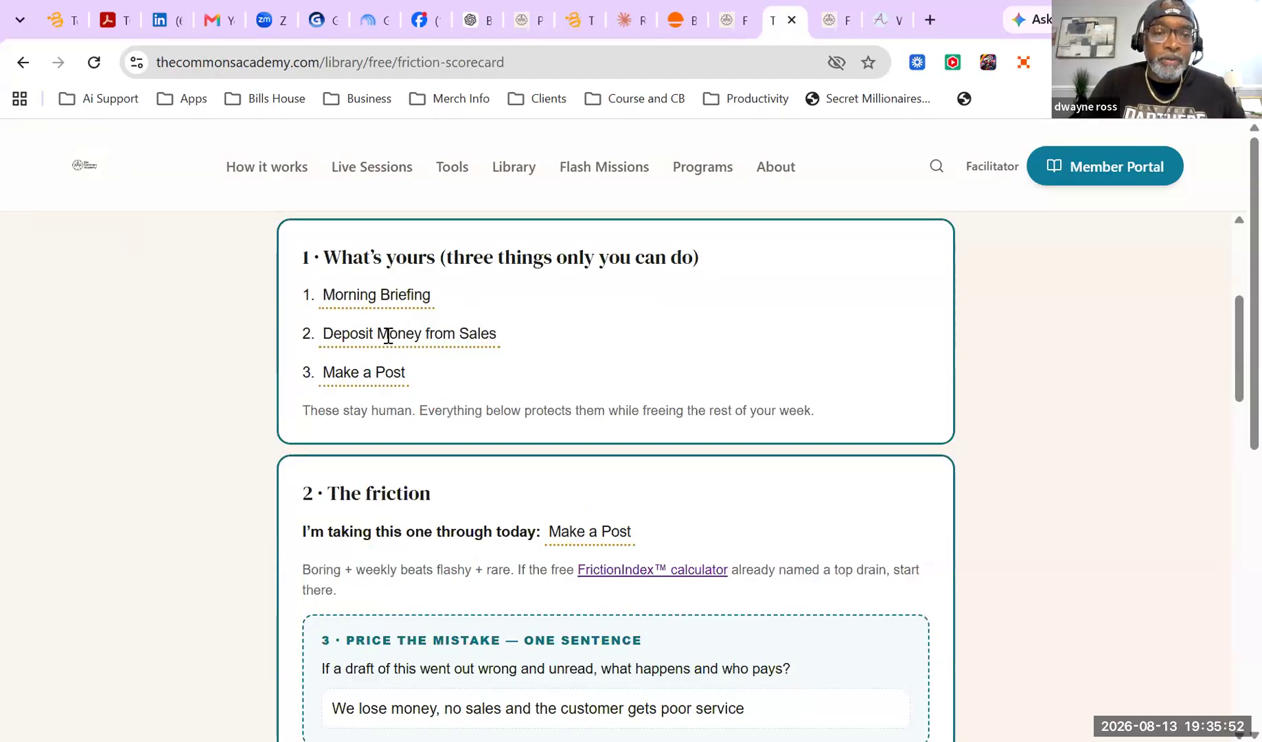
scroll(312, 253, "down", 1)
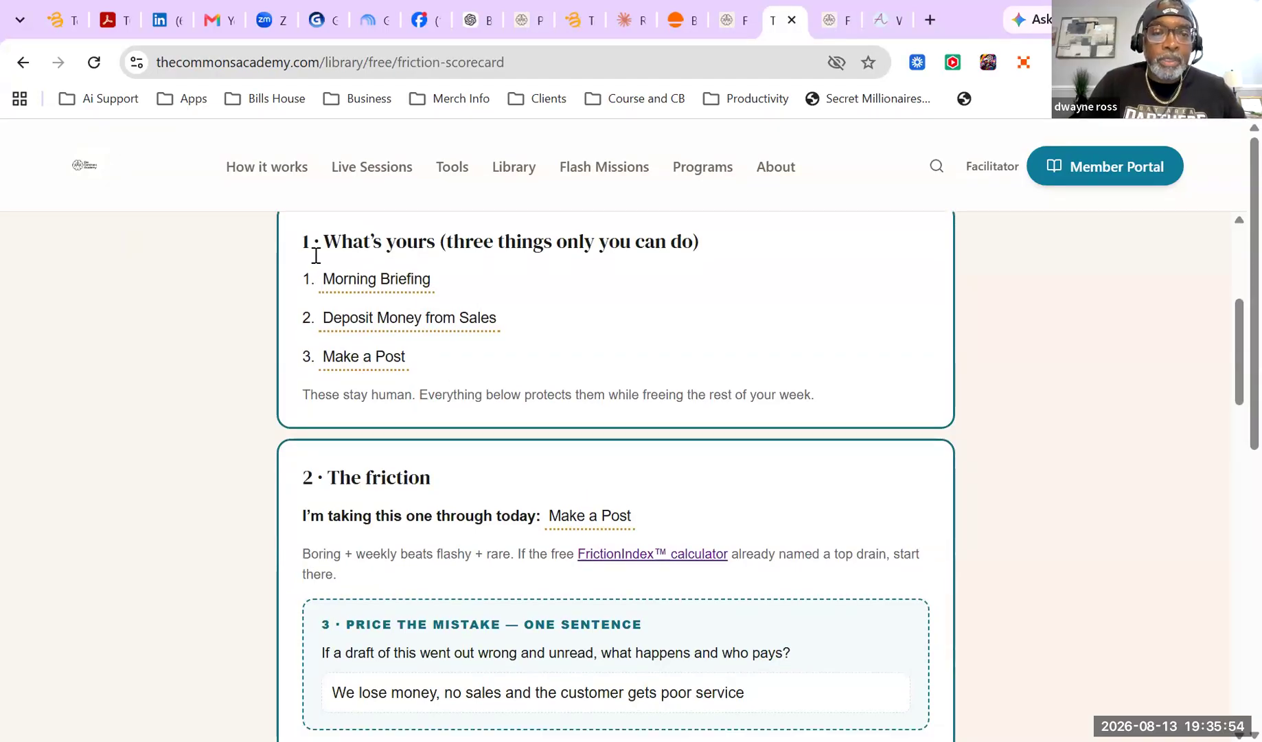
scroll(386, 386, "down", 5)
scroll(454, 404, "up", 3)
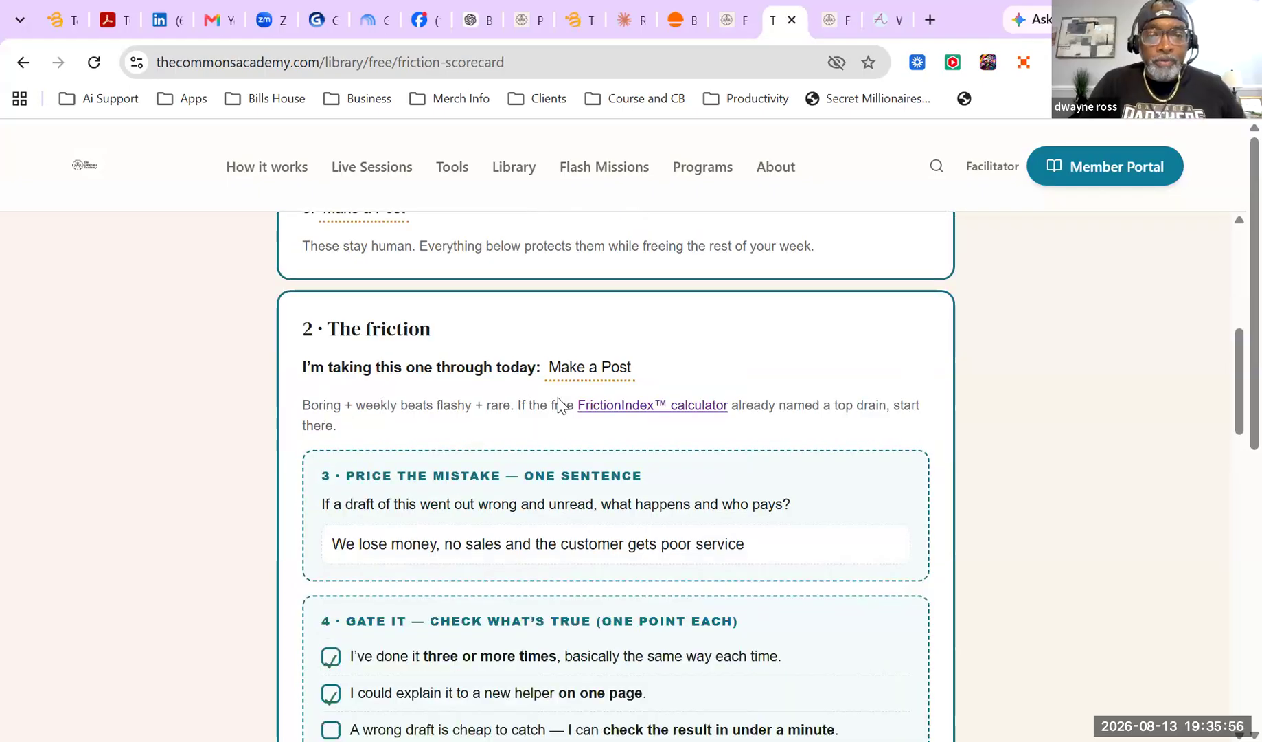
scroll(558, 405, "down", 10)
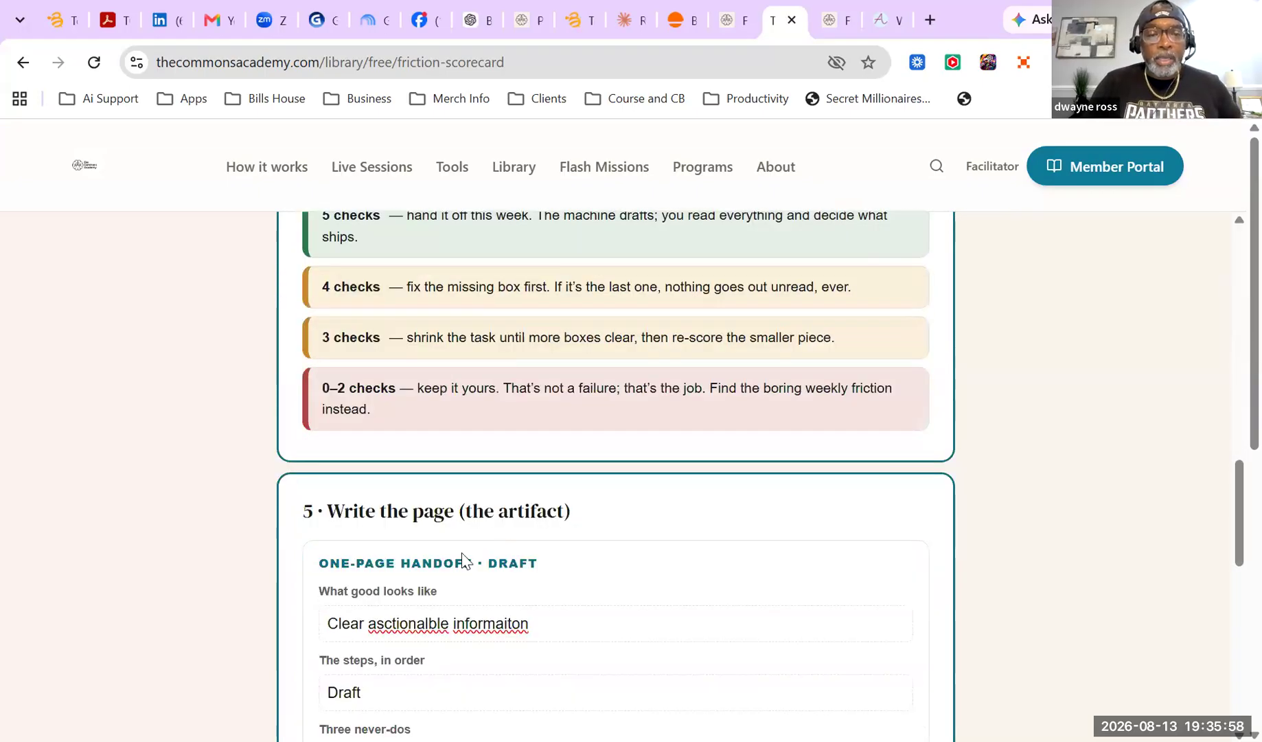
scroll(461, 560, "down", 3)
scroll(453, 581, "down", 5)
scroll(493, 512, "down", 2)
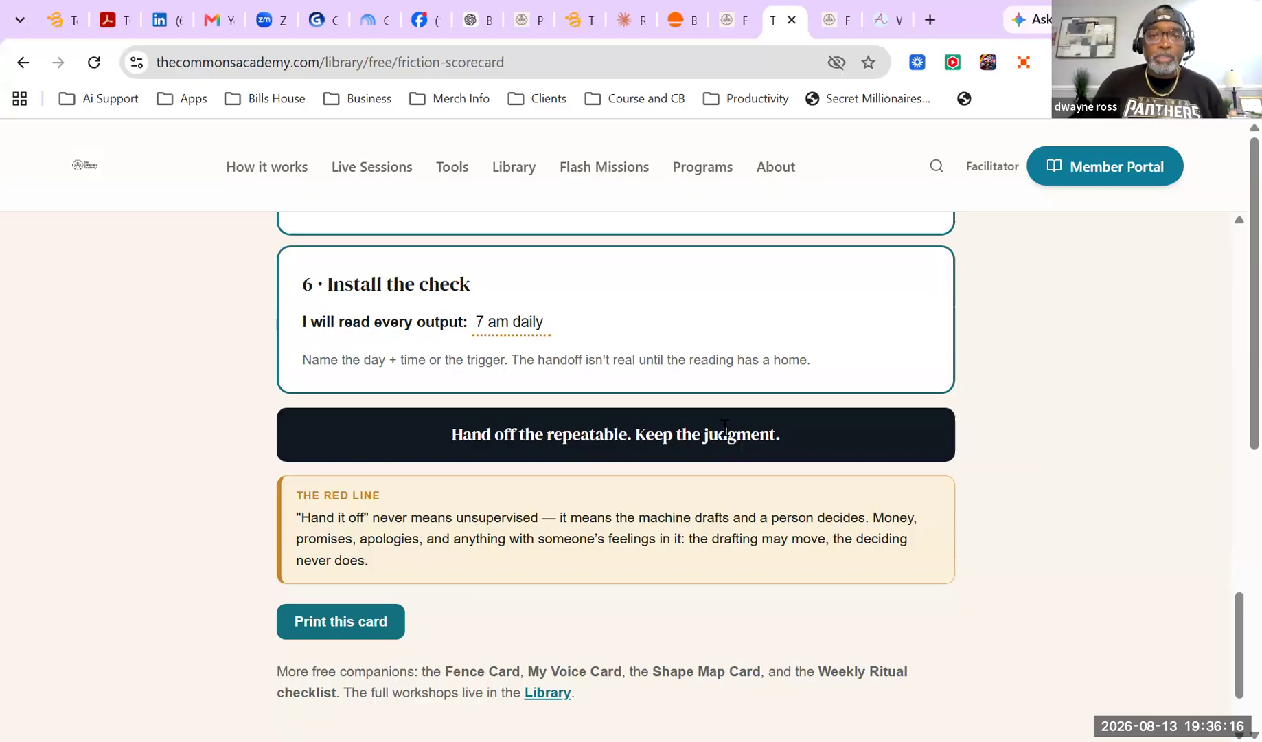
scroll(725, 427, "up", 18)
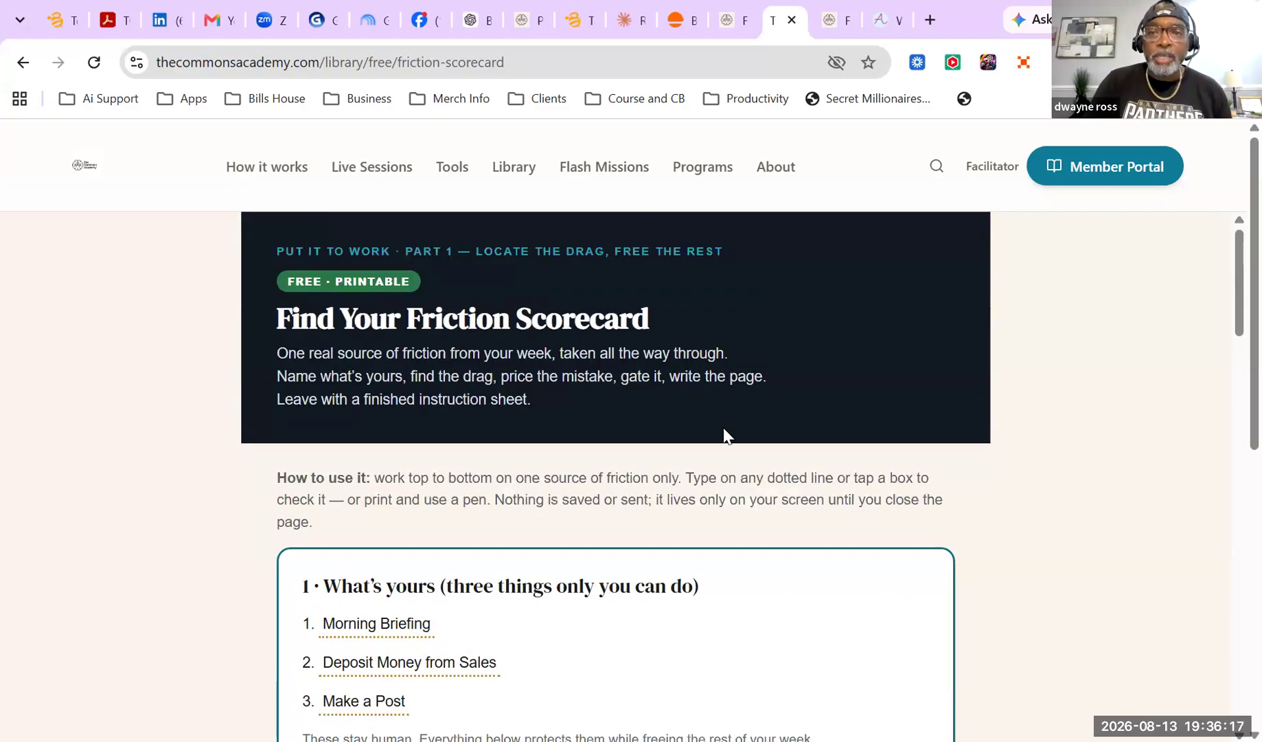
Go back to the FrictionIndex Tracker and review its hour sliders, work numbers and the What this means right now results
left_click(847, 14)
scroll(555, 332, "up", 20)
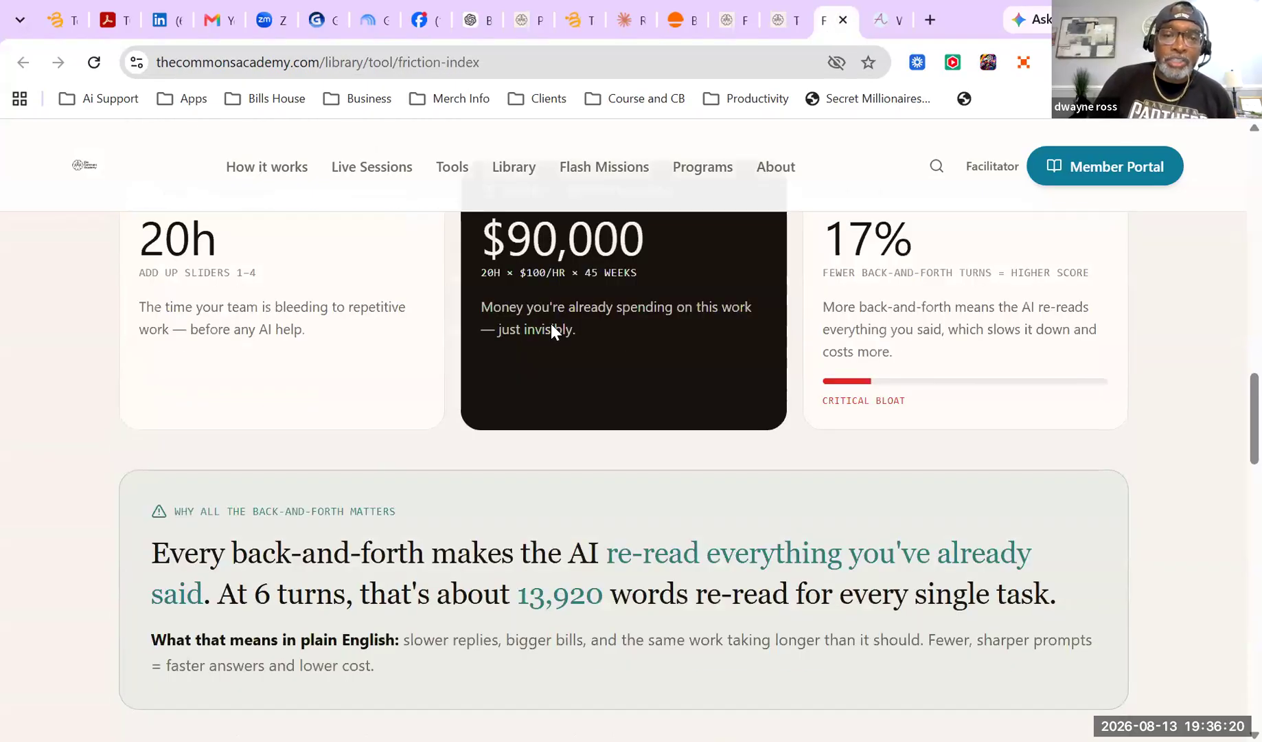
scroll(507, 461, "up", 5)
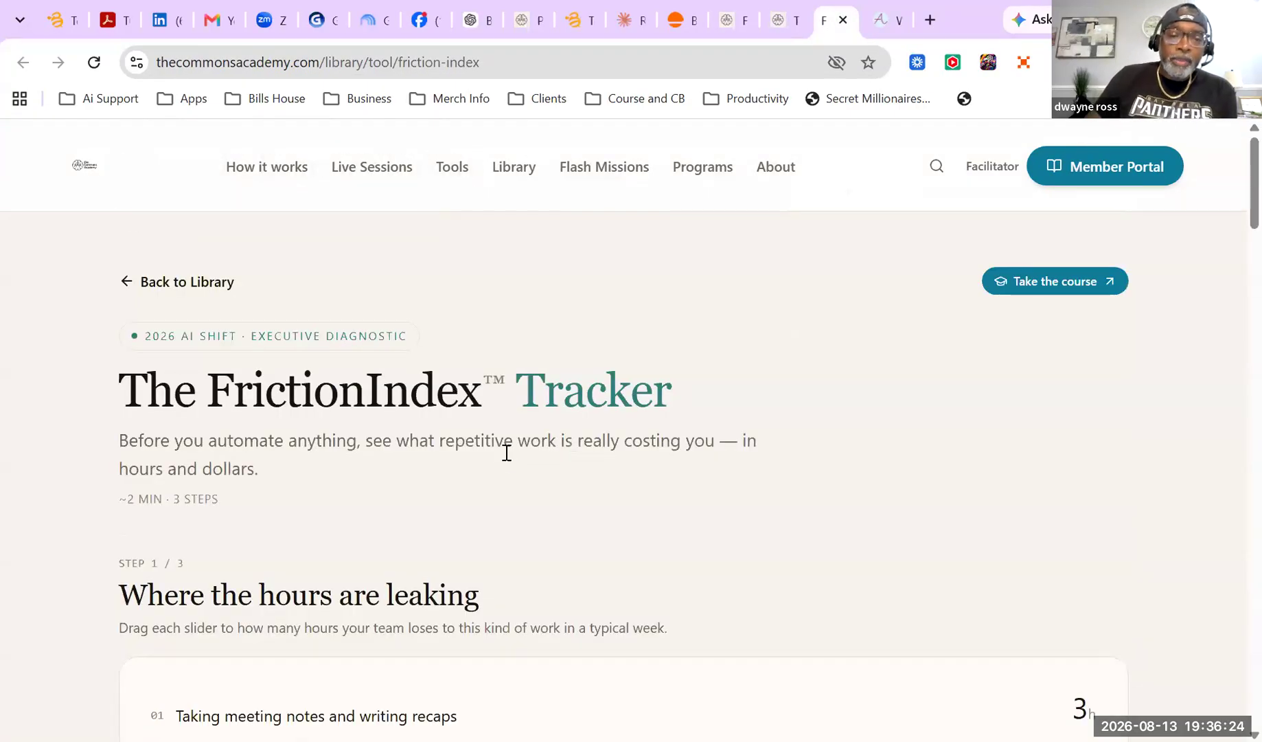
scroll(492, 503, "down", 2)
scroll(491, 505, "down", 4)
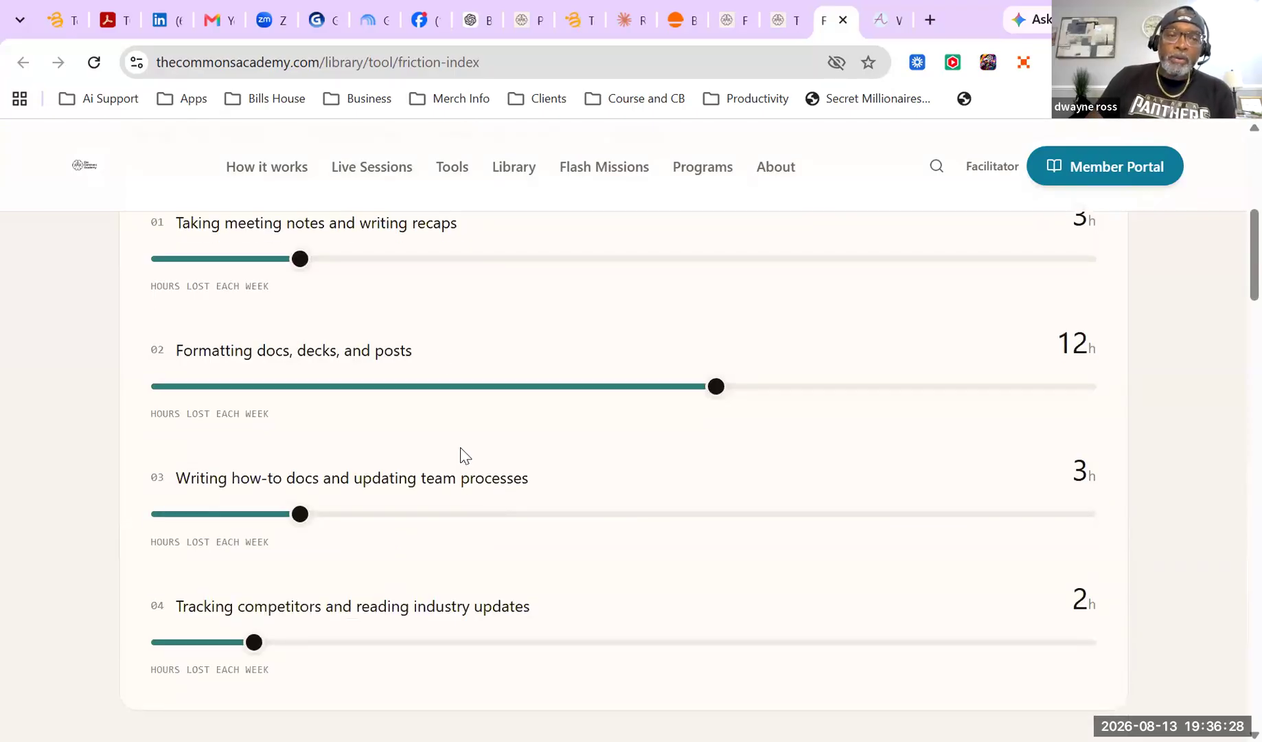
scroll(493, 435, "down", 2)
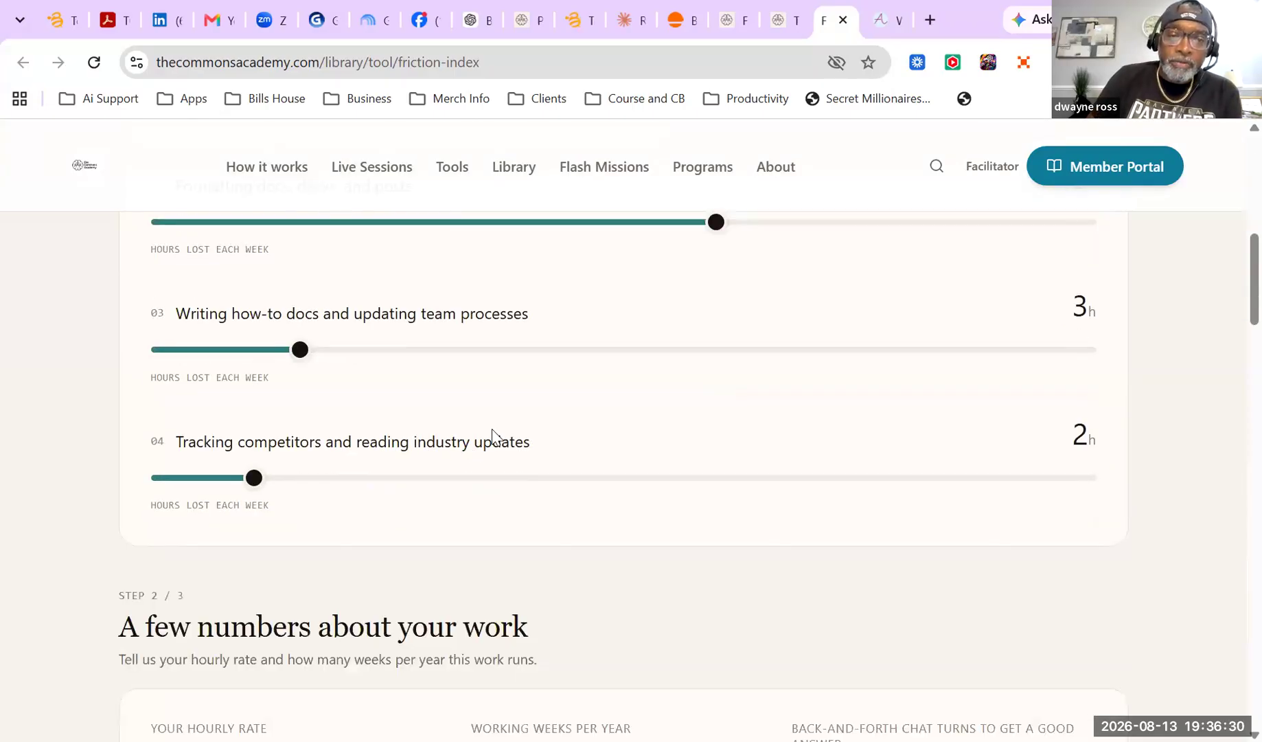
scroll(492, 436, "down", 4)
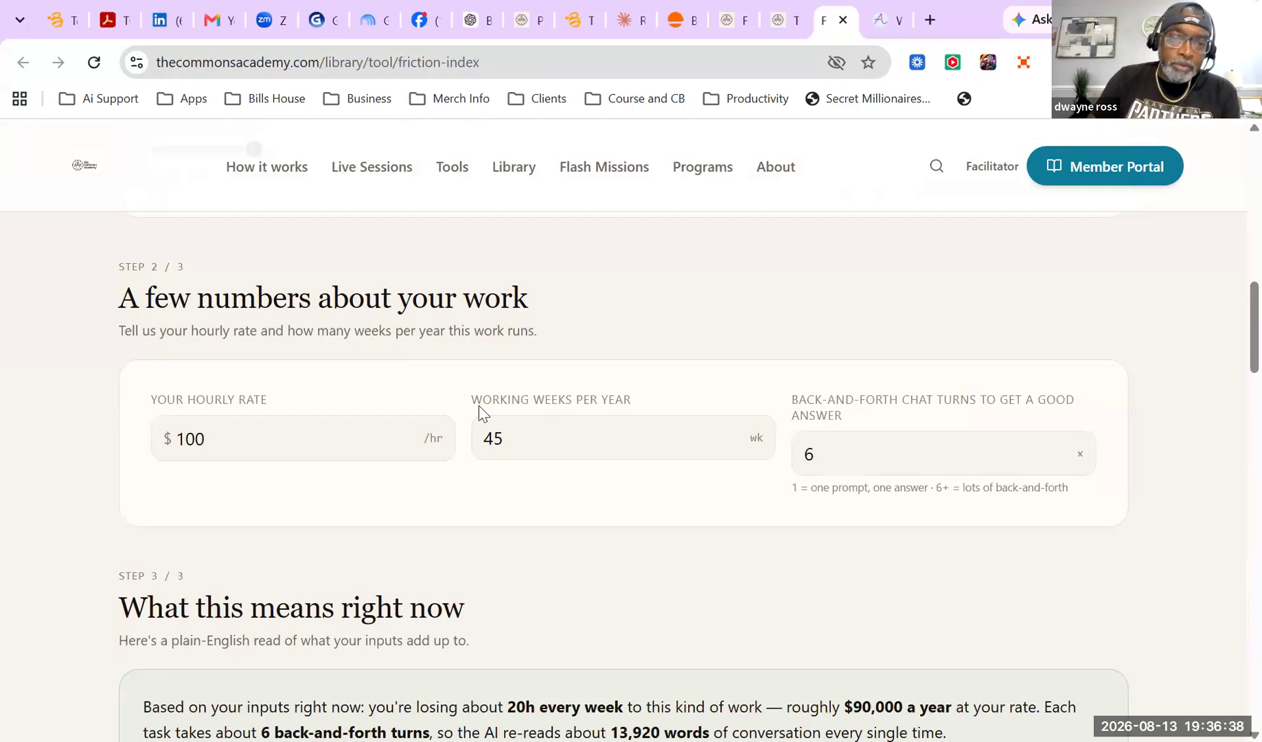
scroll(508, 365, "down", 4)
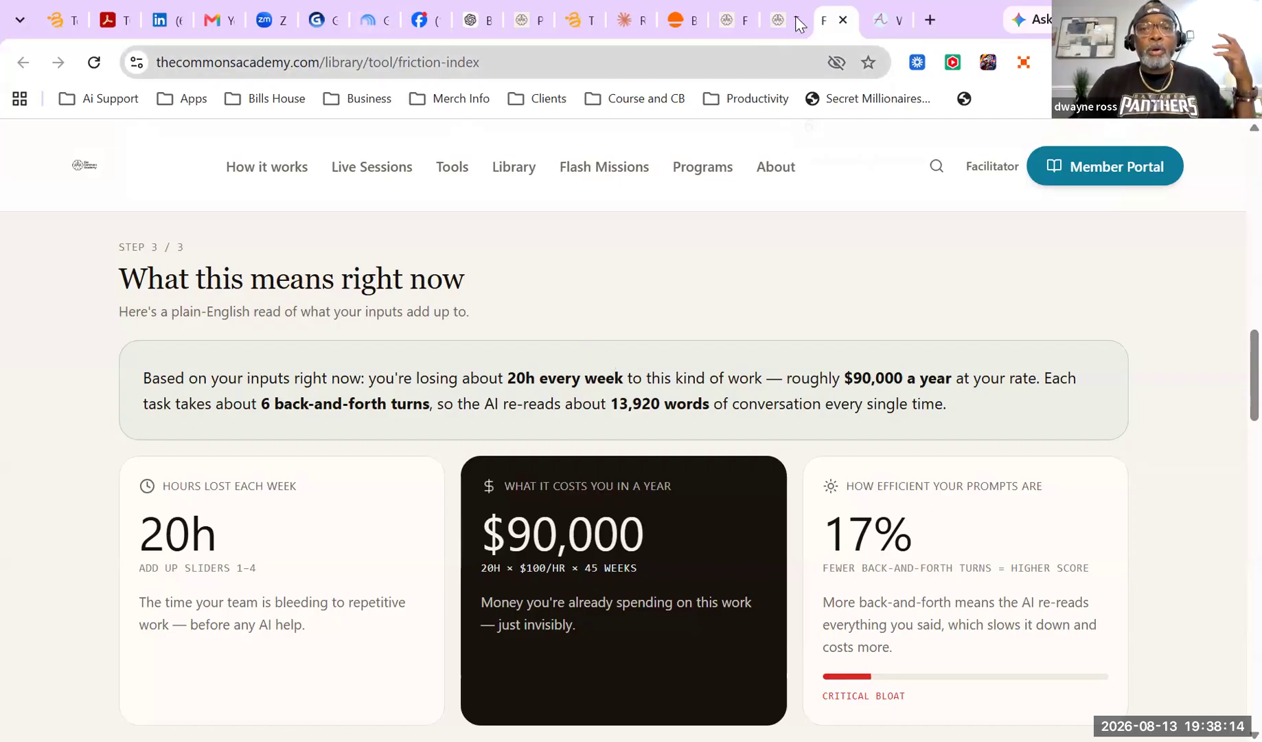
Return to the facilitators page, open the academy's How it works page and review its Find, Fence and Forge sections
mouse_move(791, 26)
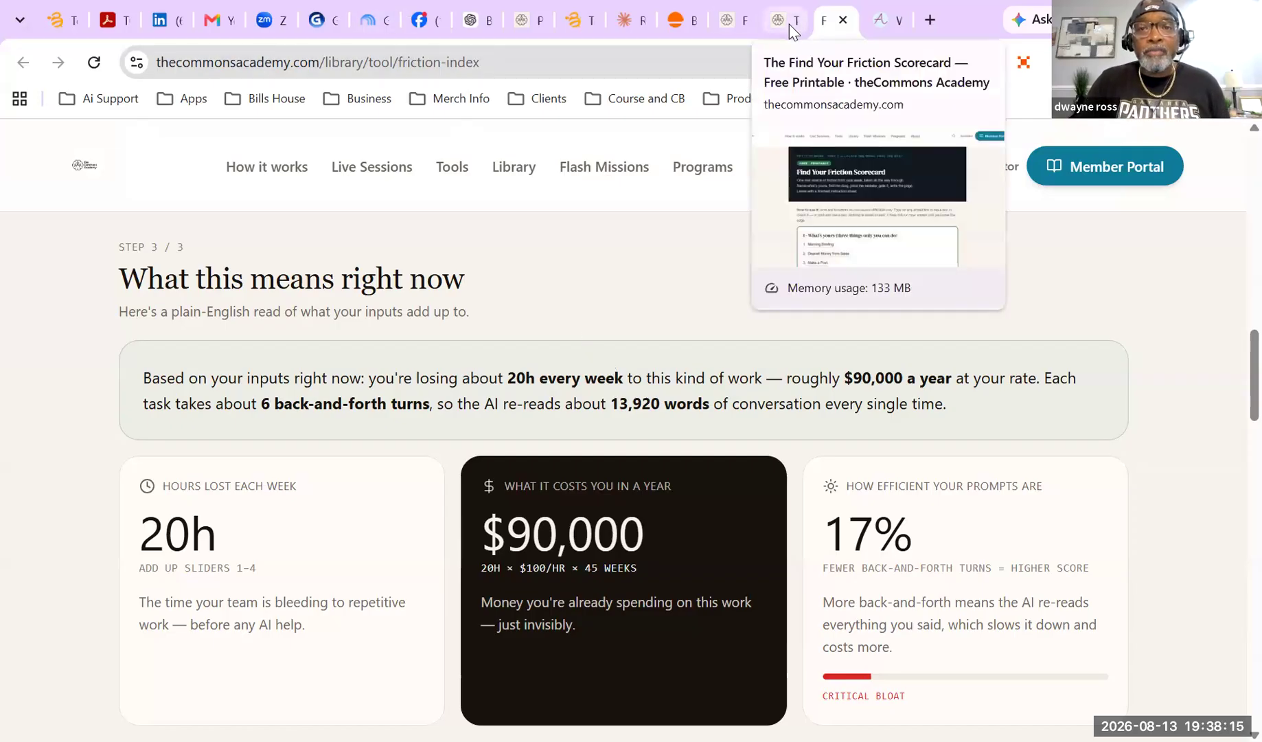
left_click(728, 28)
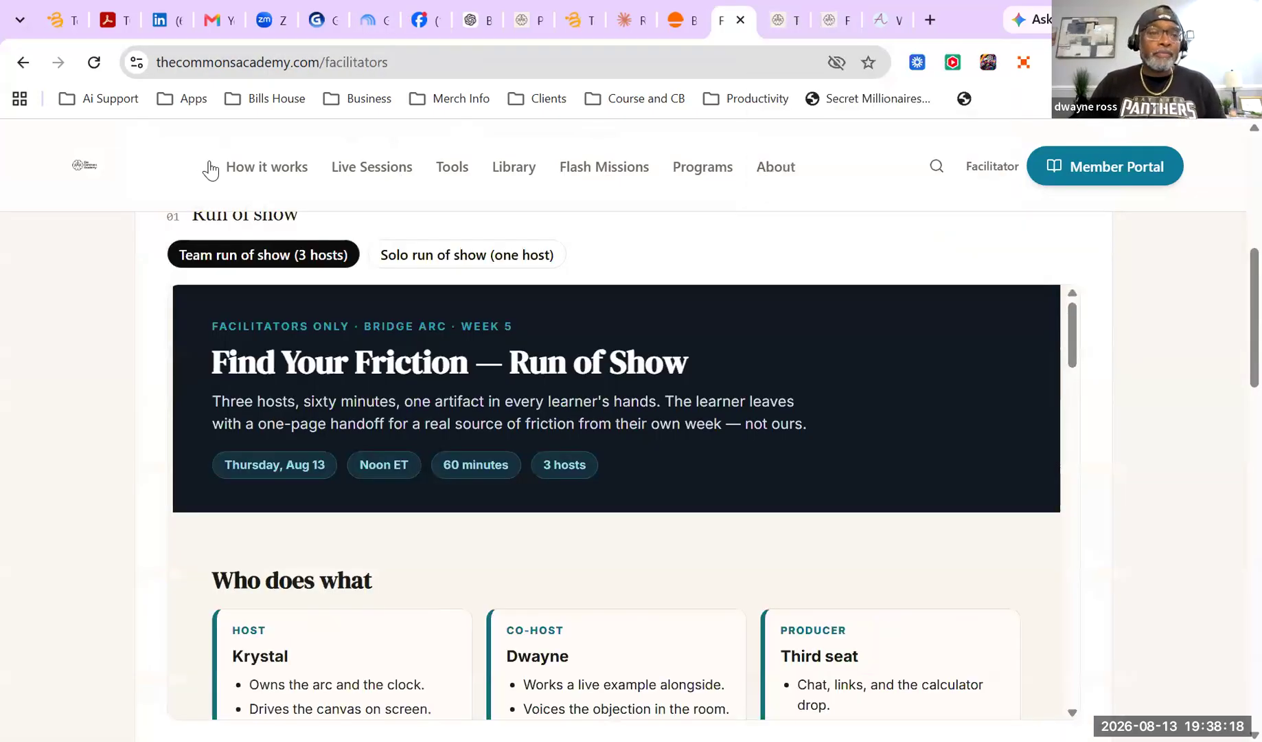
left_click(260, 173)
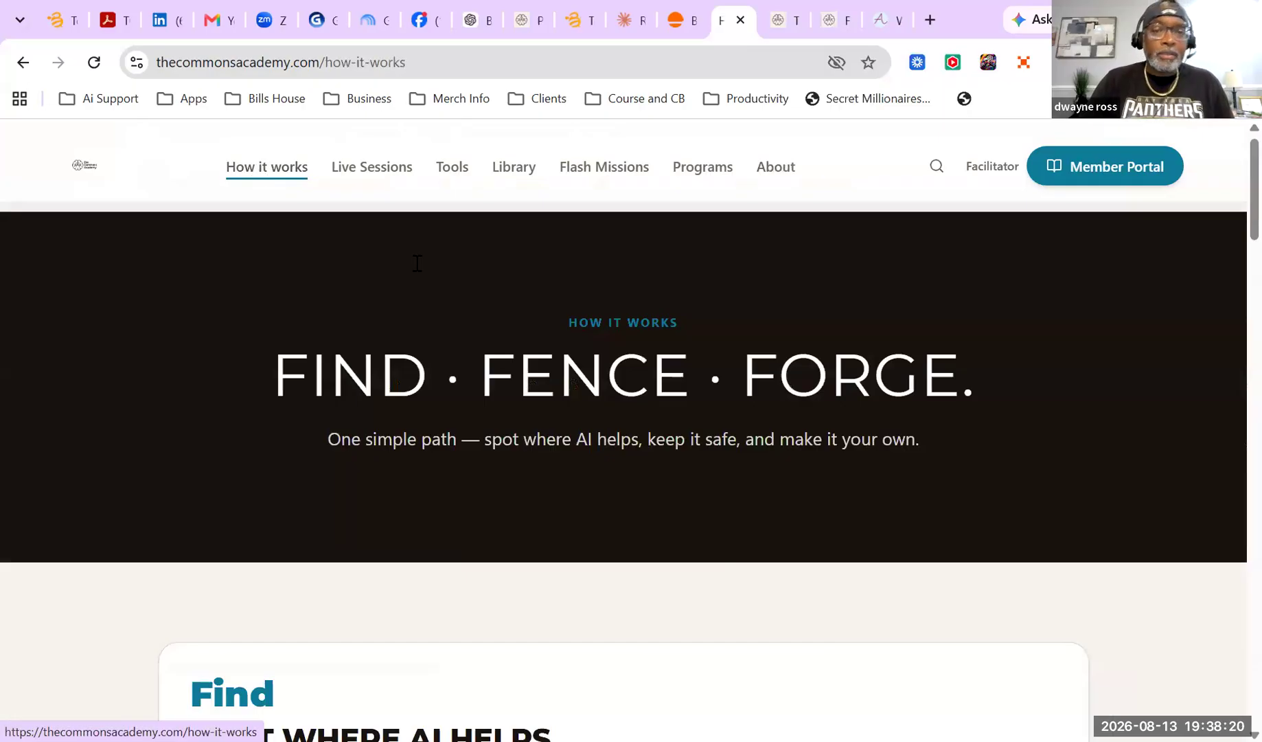
scroll(662, 356, "down", 2)
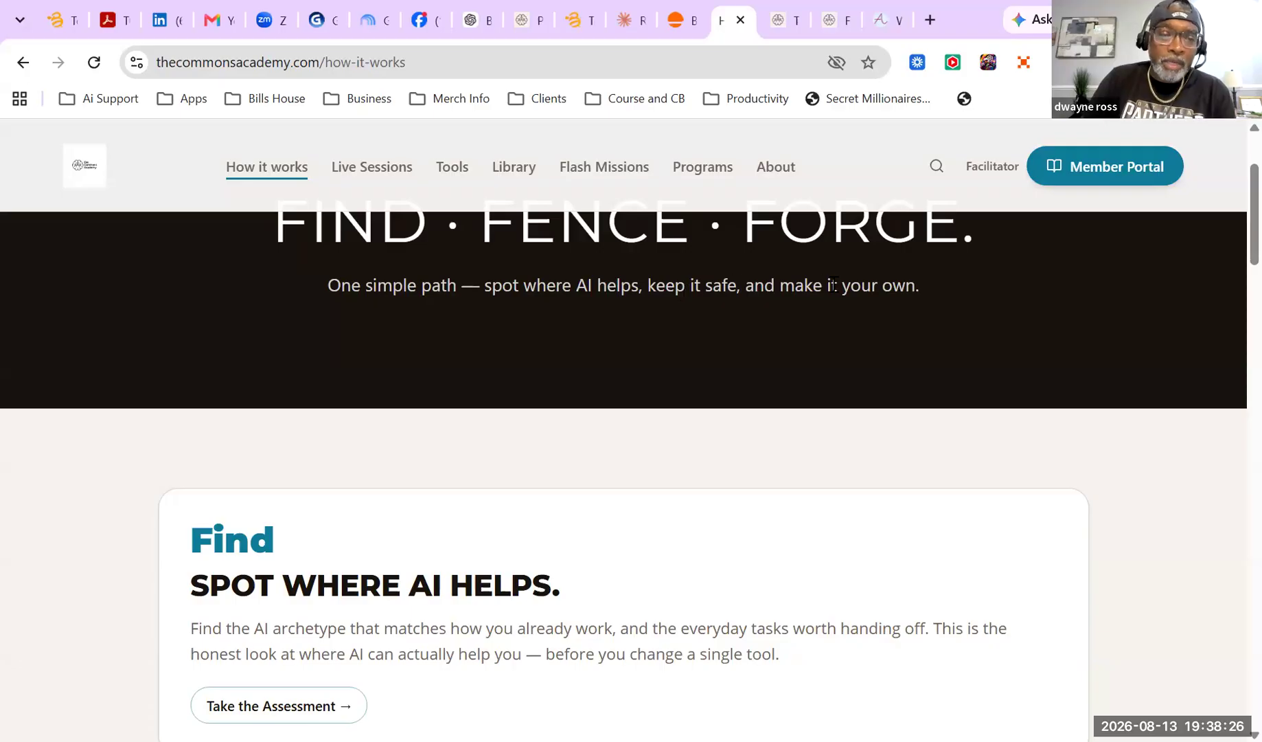
scroll(535, 361, "down", 6)
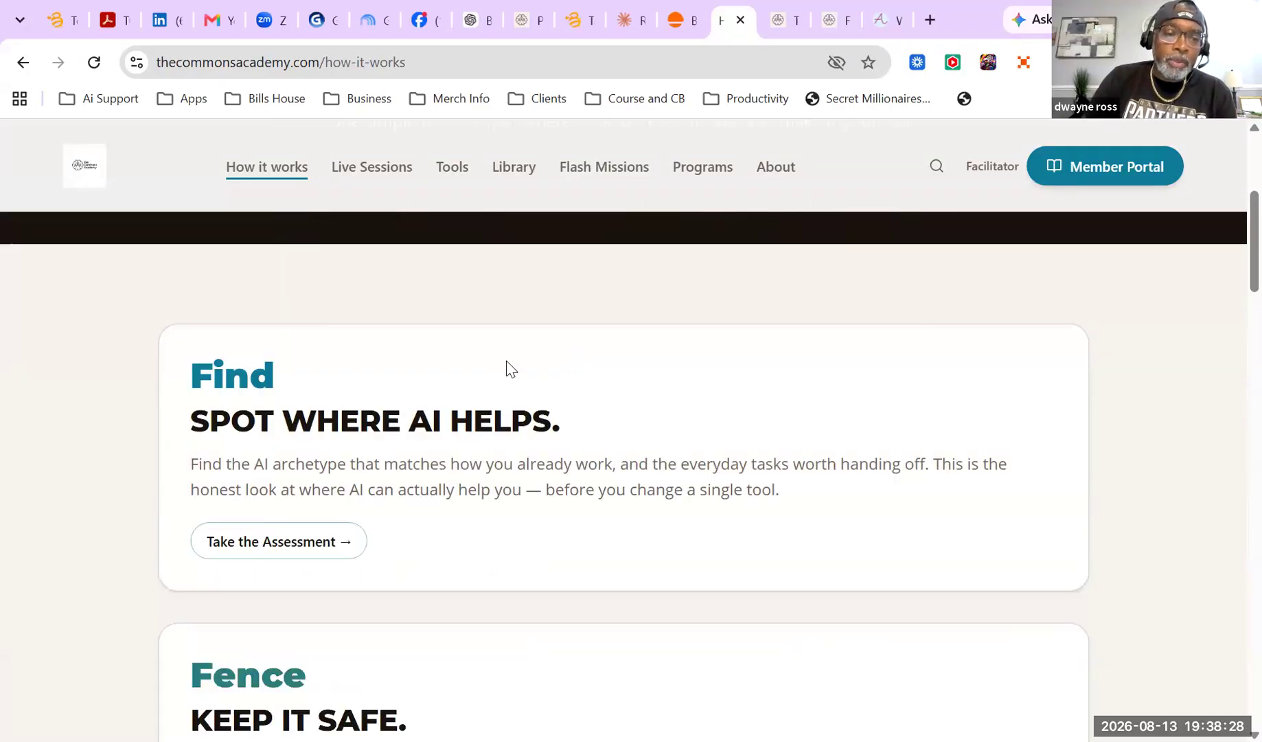
scroll(378, 412, "down", 2)
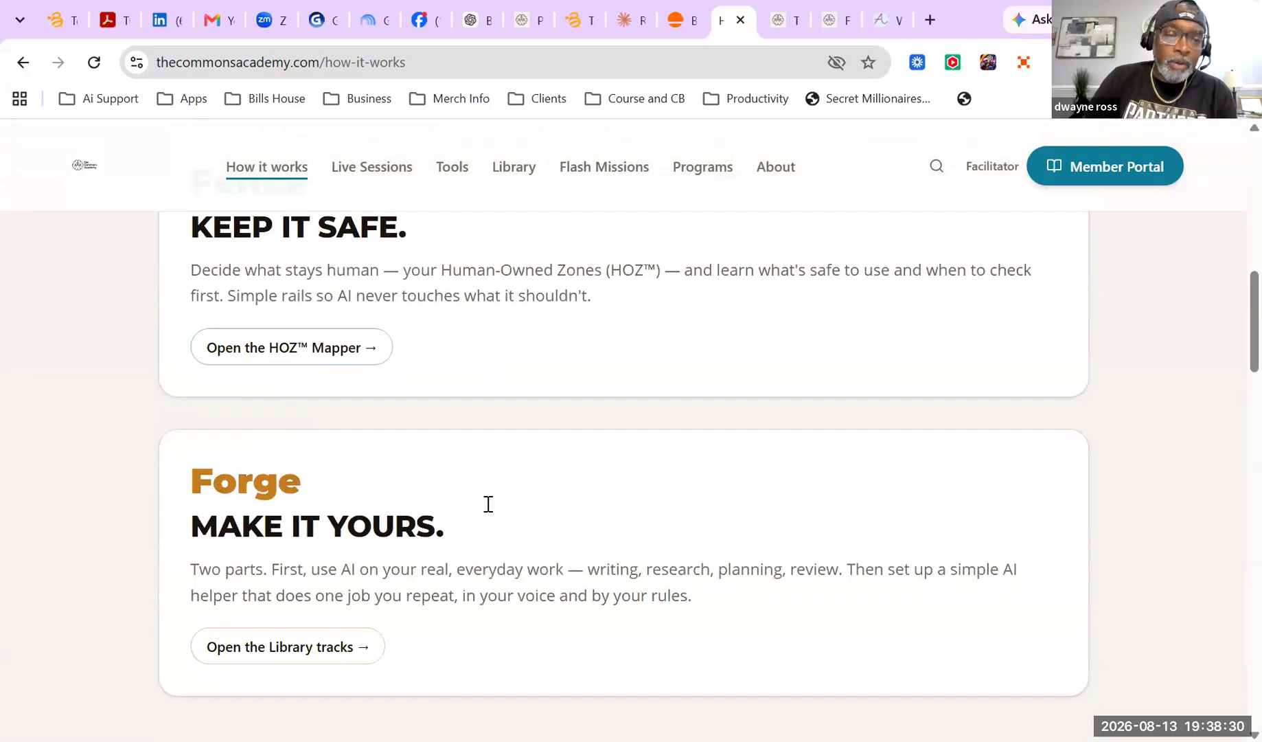
scroll(468, 487, "down", 2)
scroll(490, 474, "down", 4)
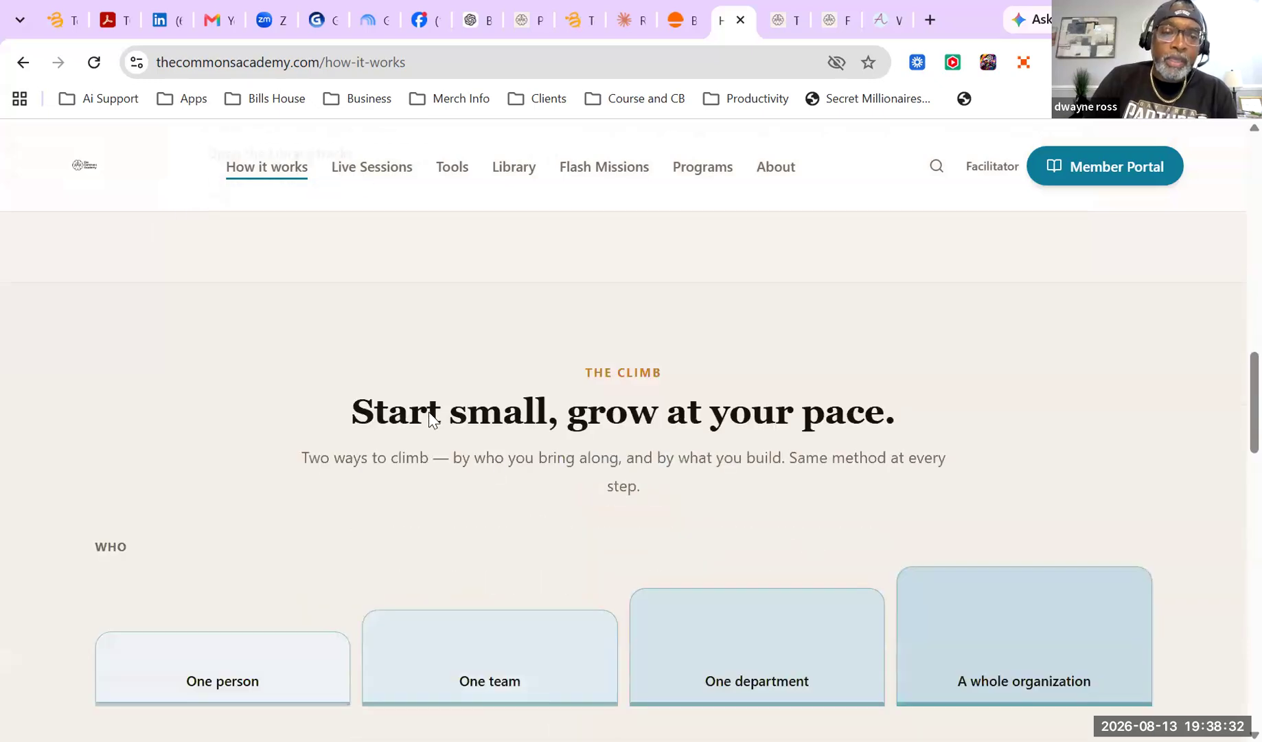
scroll(428, 415, "up", 6)
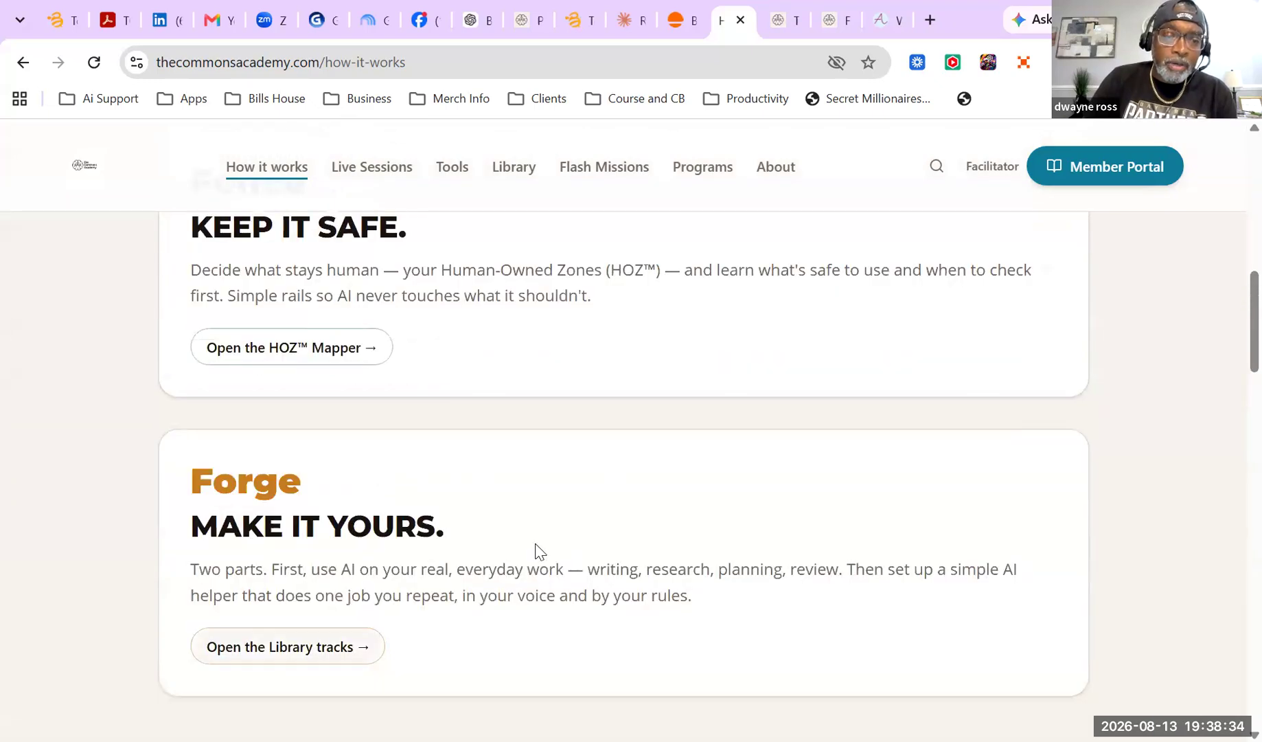
Review the rest of How it works, from The Climb and its offerings through Safe by default to Pick a first step
scroll(550, 542, "down", 1)
scroll(432, 481, "down", 5)
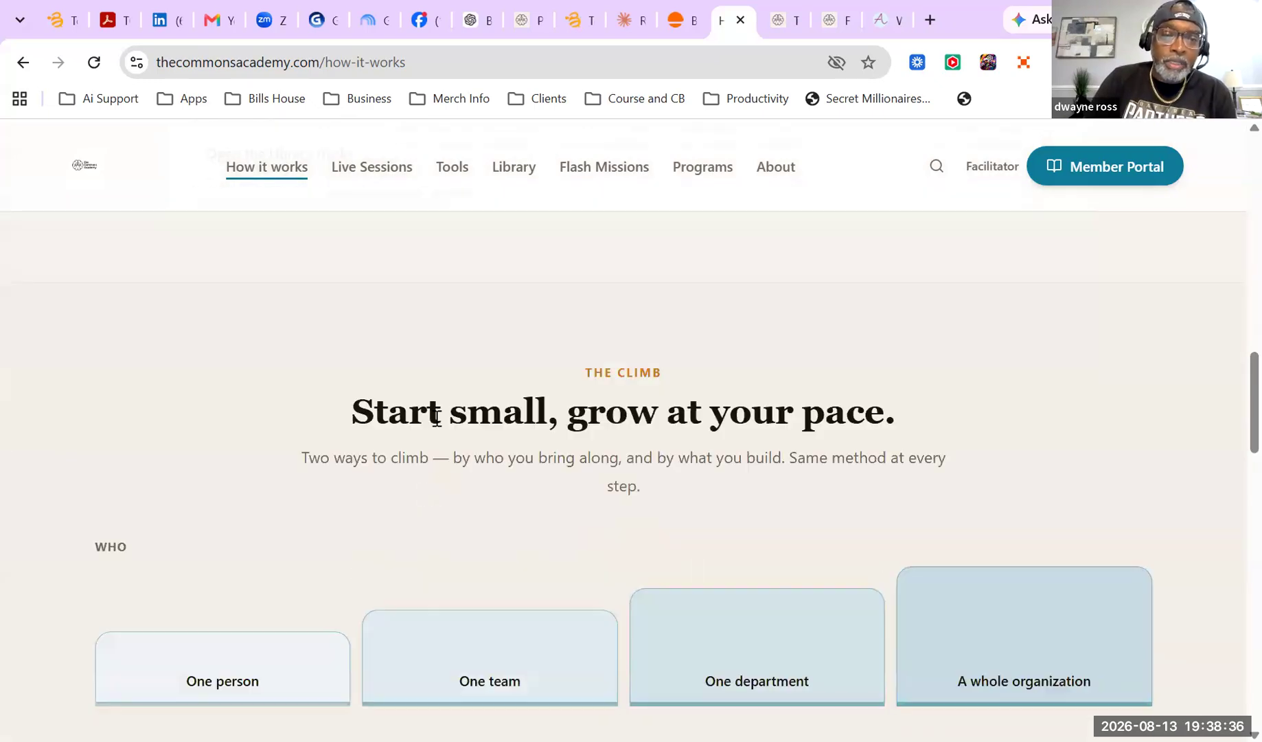
scroll(555, 400, "down", 2)
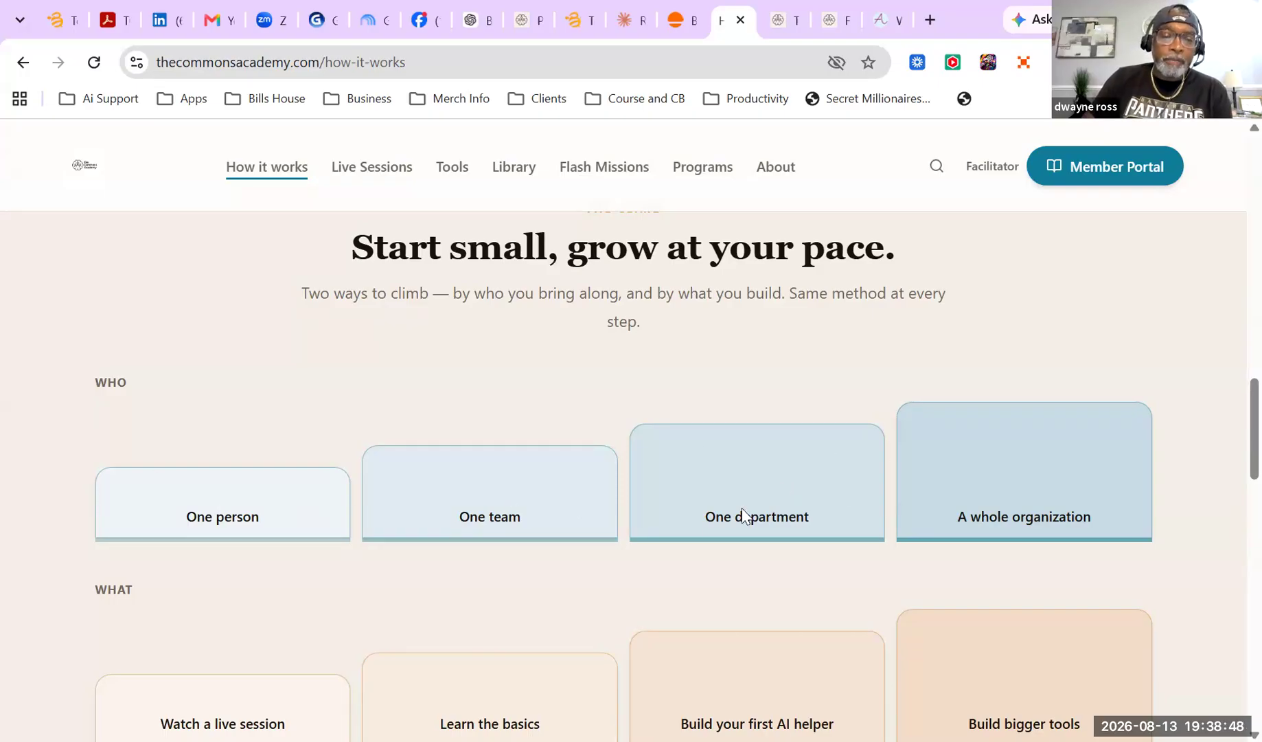
scroll(719, 516, "down", 4)
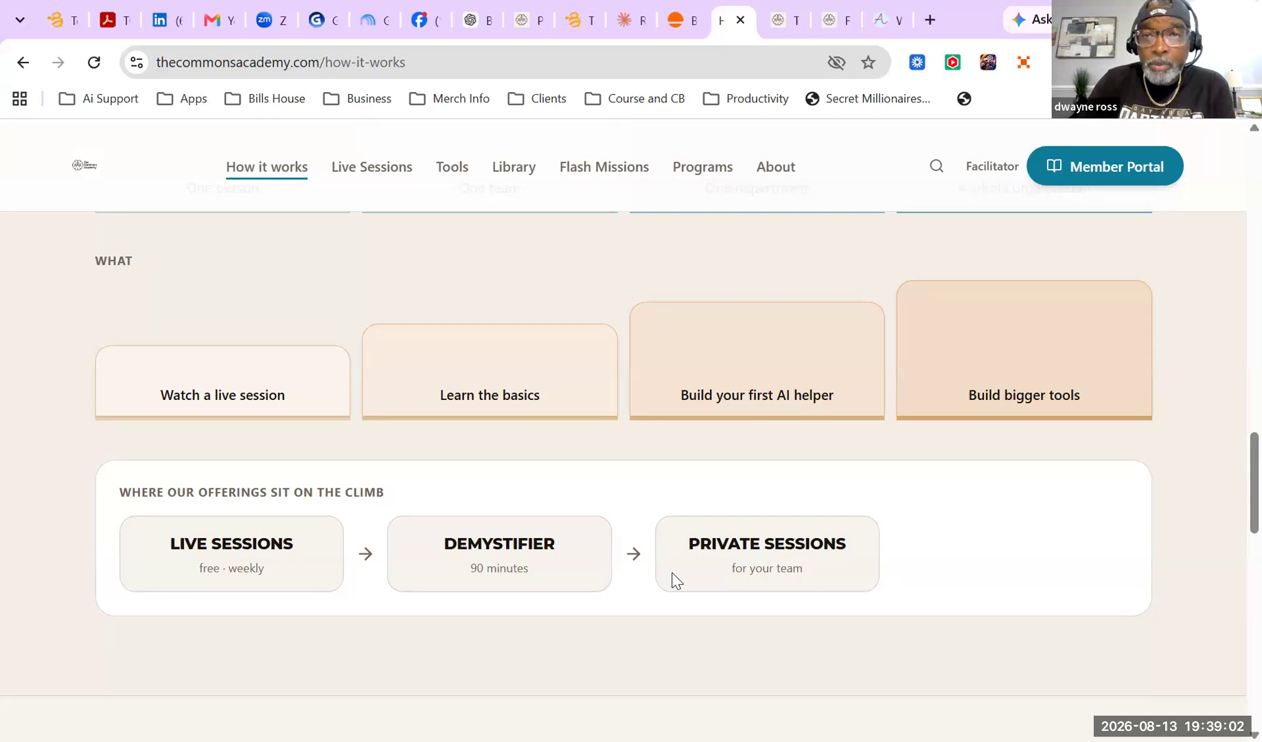
scroll(707, 559, "down", 2)
scroll(699, 556, "down", 2)
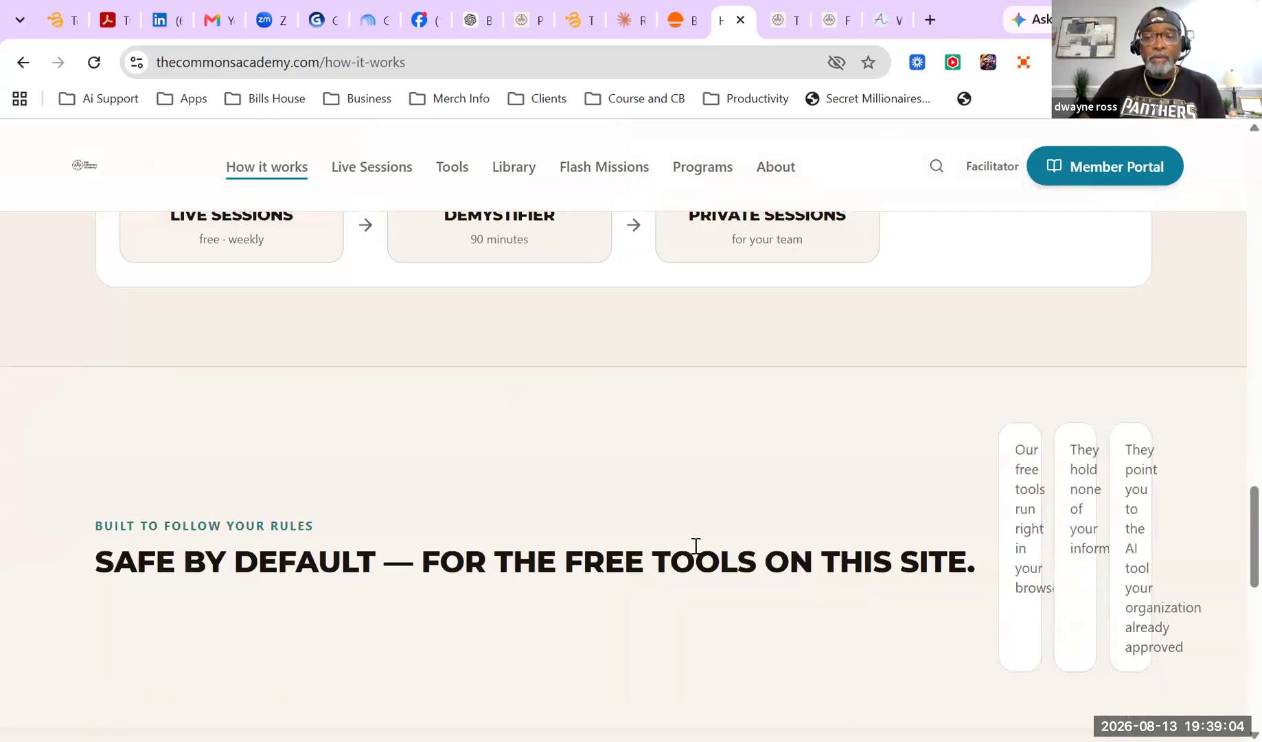
scroll(694, 549, "down", 2)
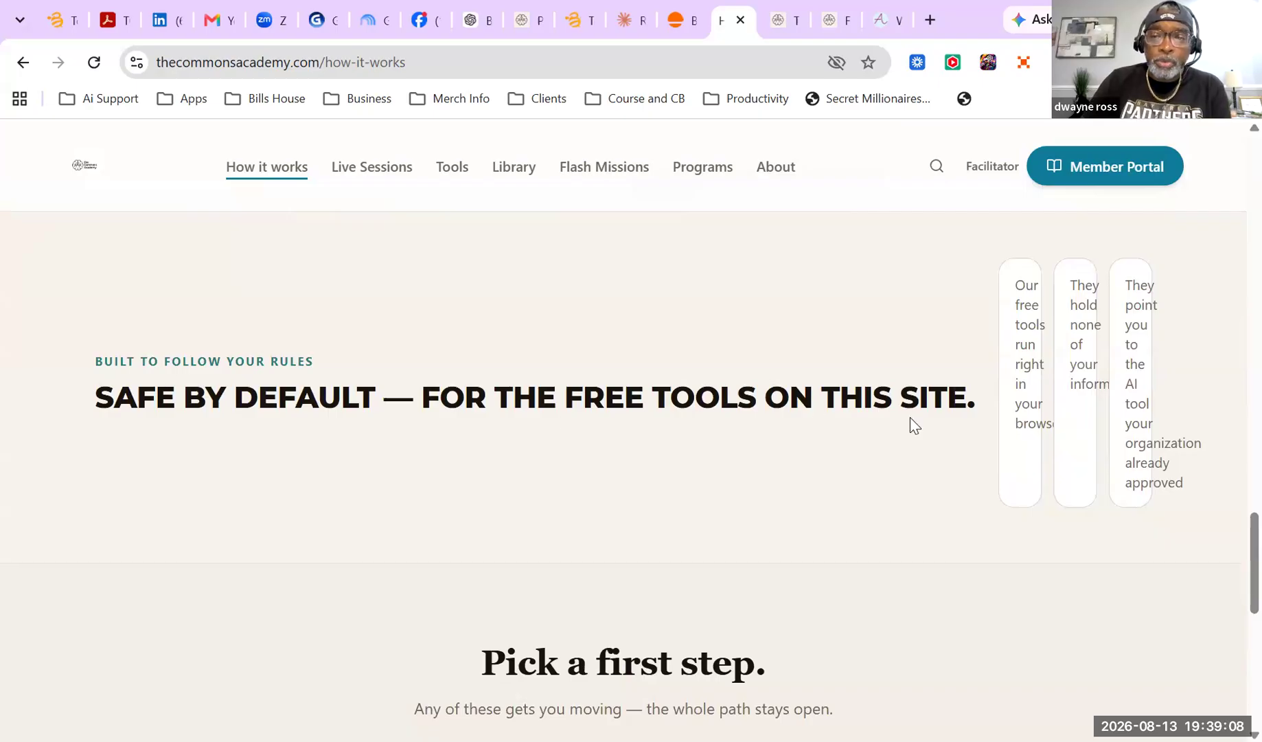
scroll(417, 477, "down", 4)
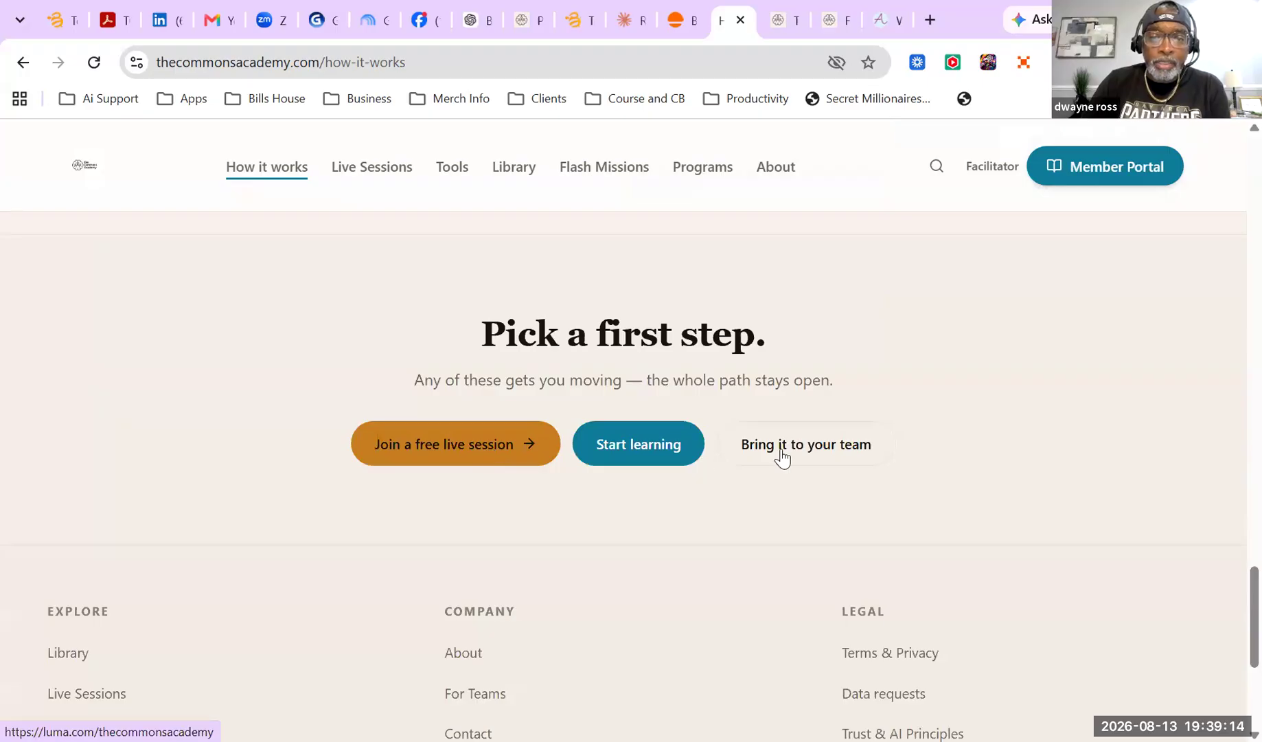
Start learning from How it works, then open the Library from the Friction Scorecard page and find the Freebies From Foundations section
left_click(638, 453)
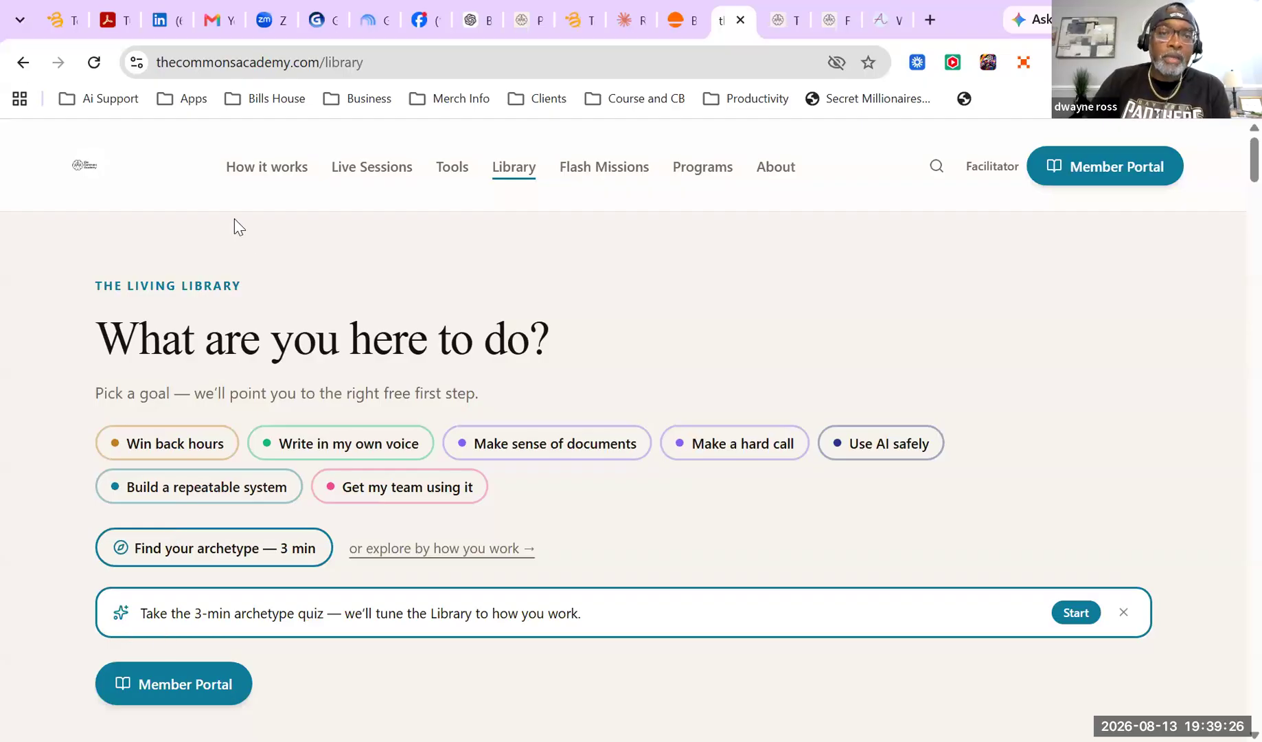
left_click(780, 29)
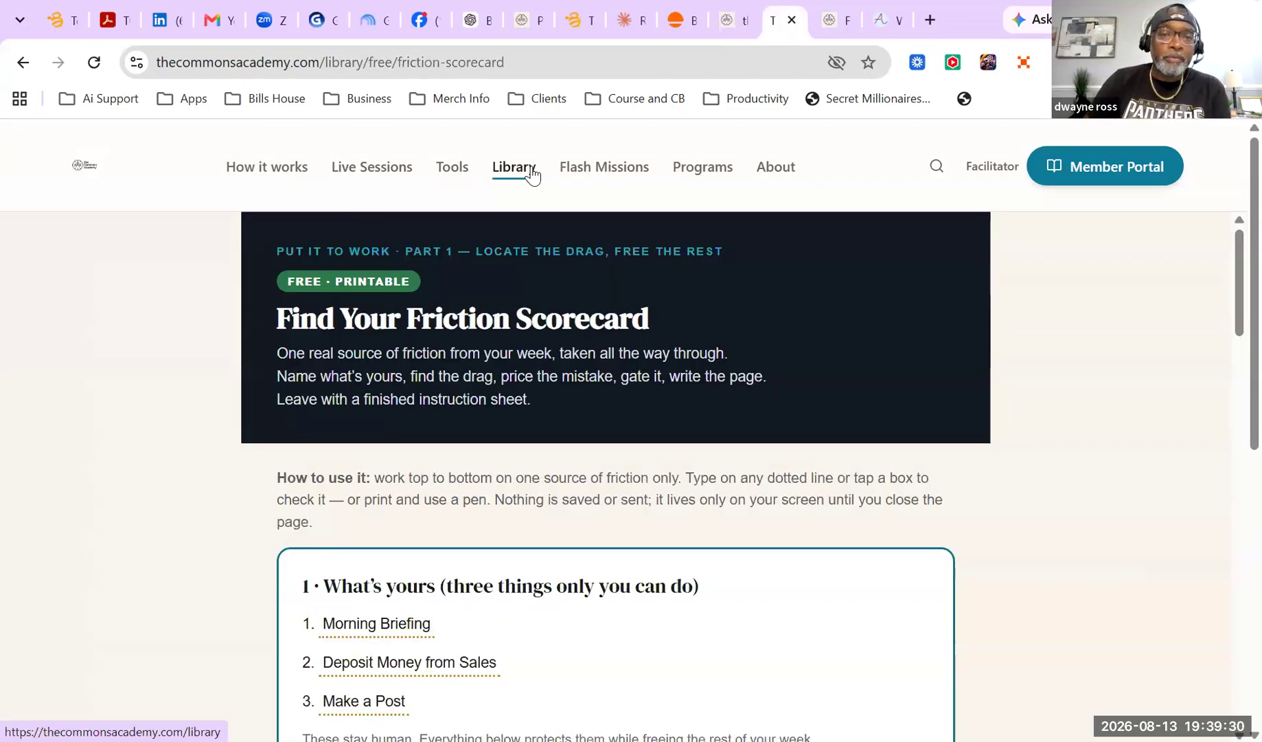
left_click(513, 167)
scroll(405, 371, "down", 7)
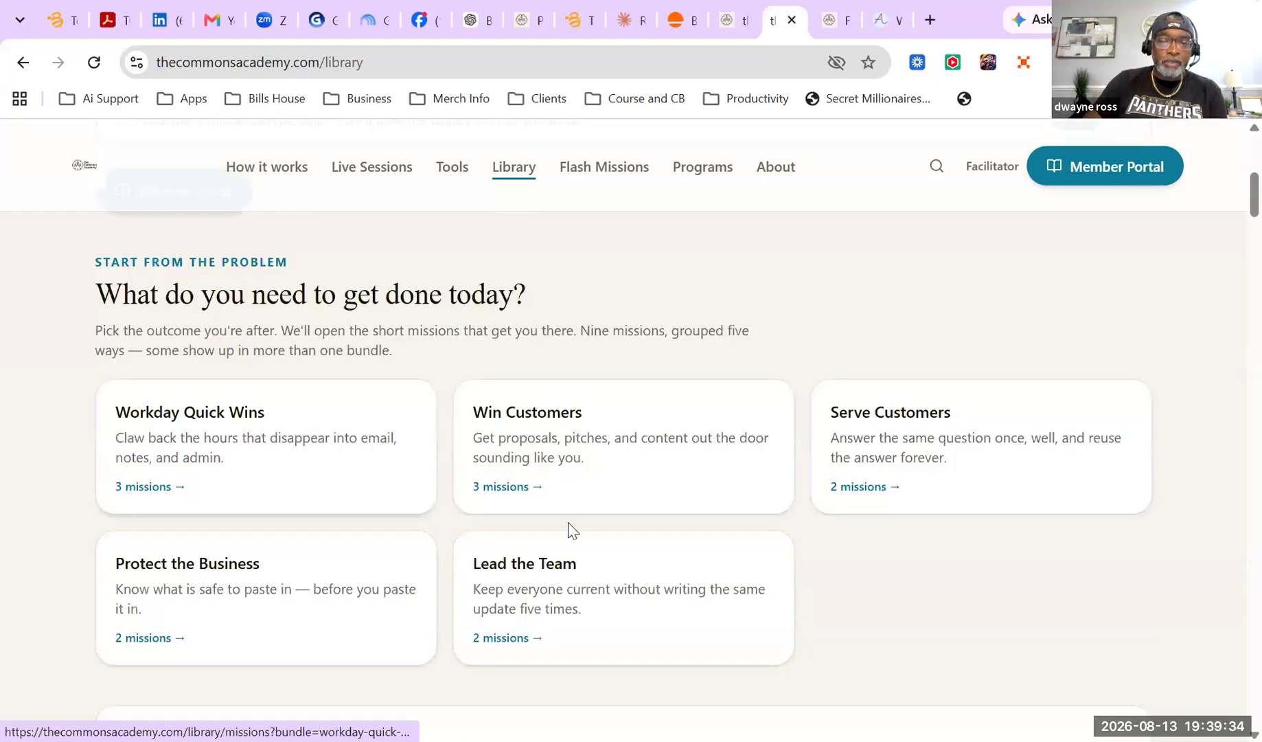
scroll(560, 508, "down", 10)
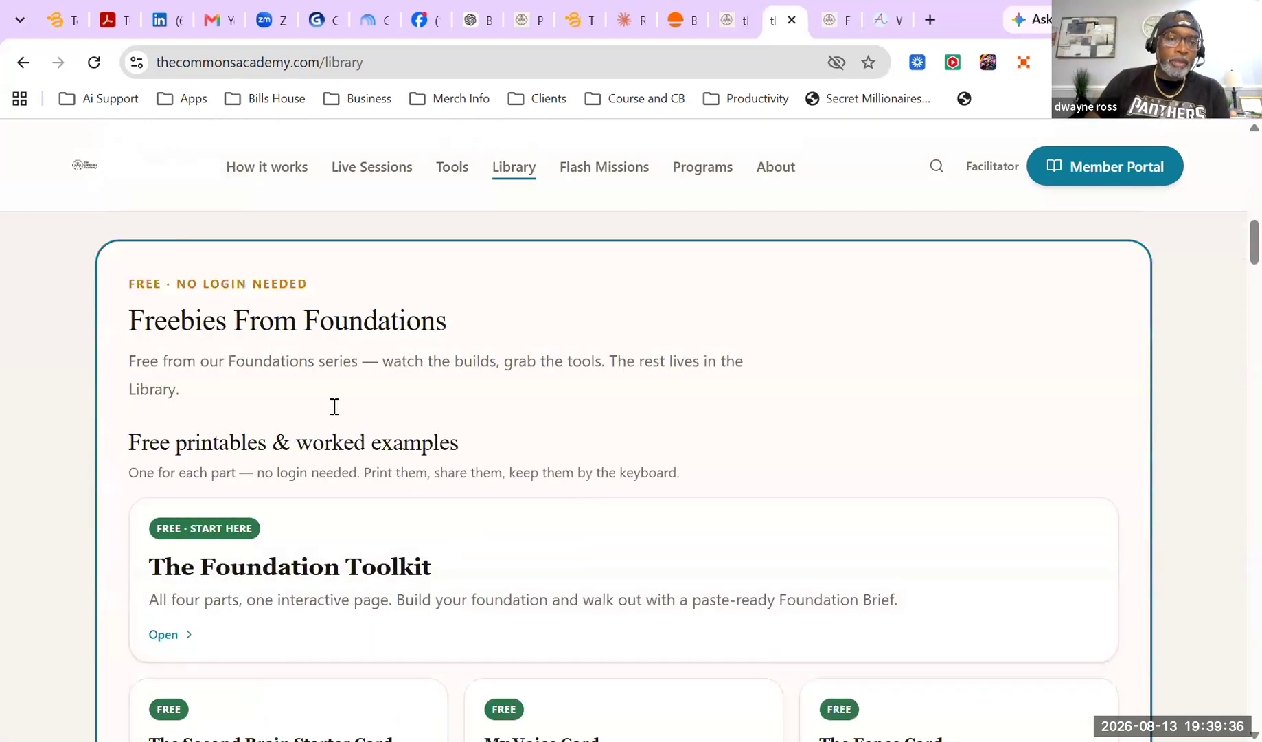
scroll(316, 403, "down", 2)
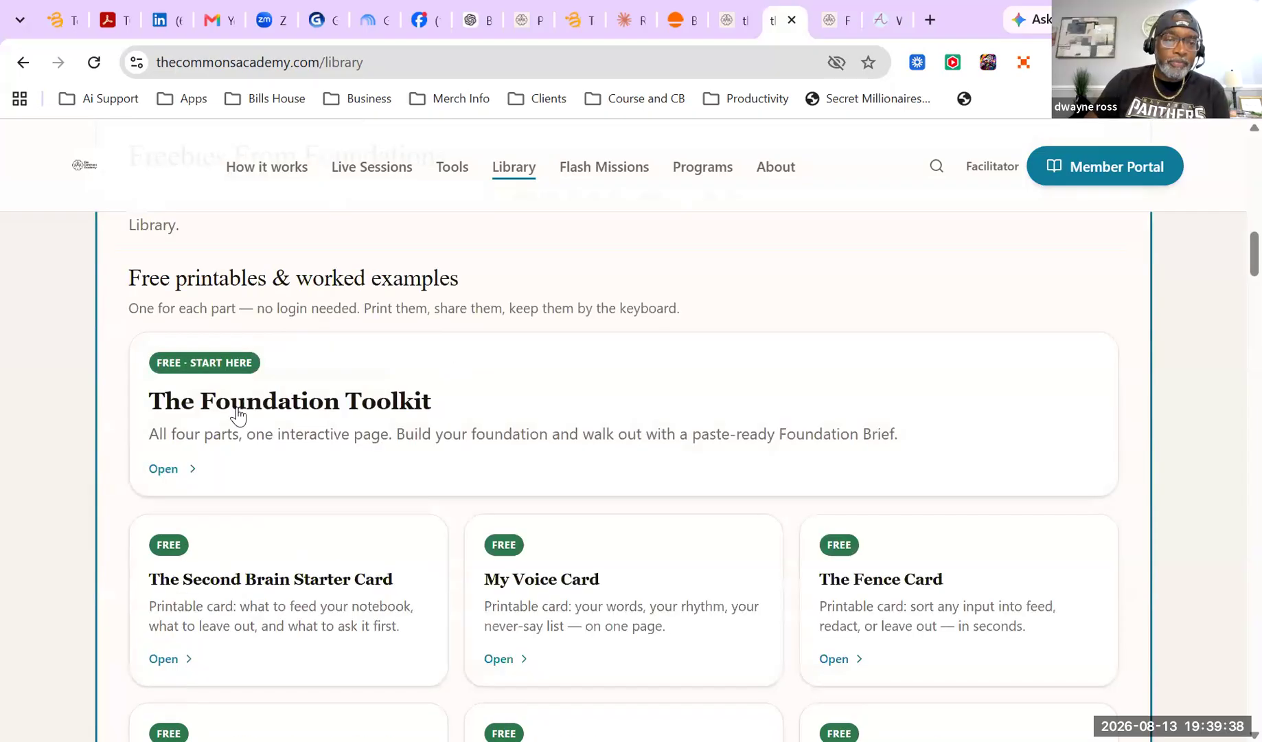
Open The Foundation Toolkit and read from its introduction through Part 1's starter sources to Part 2's Mini Voice Card
left_click(221, 370)
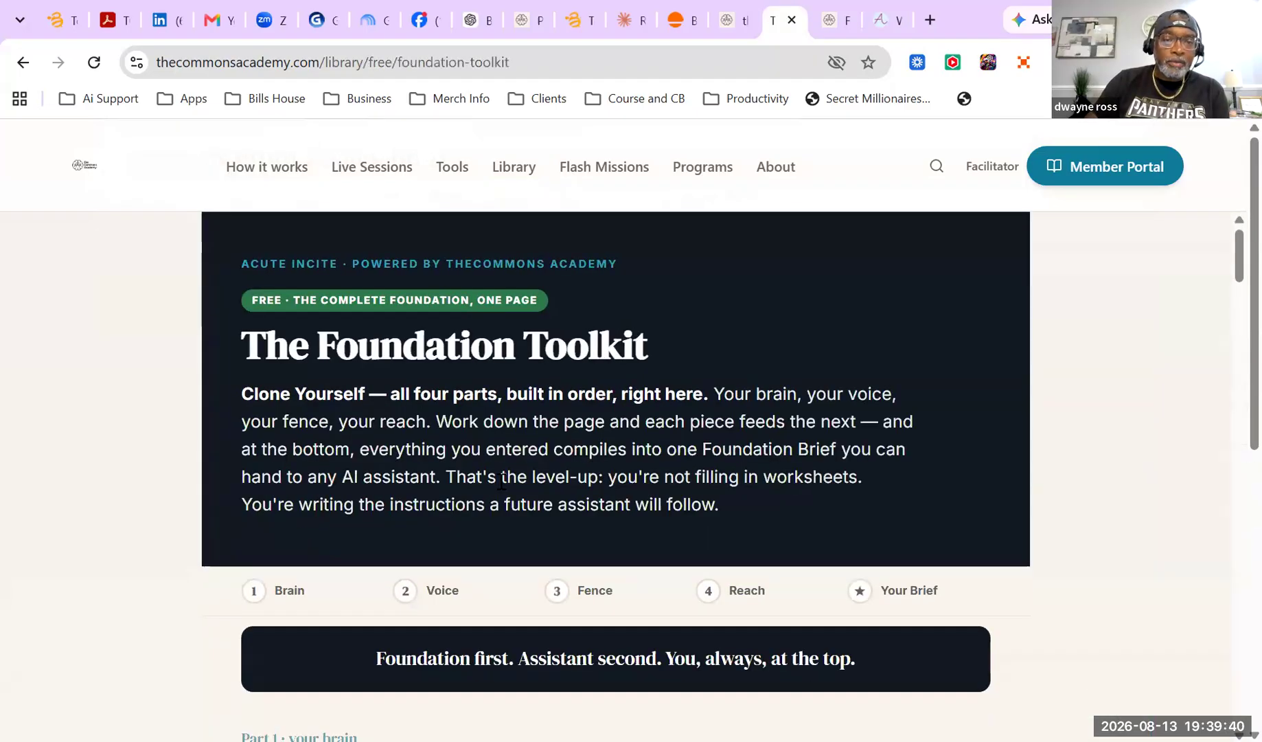
scroll(434, 420, "down", 2)
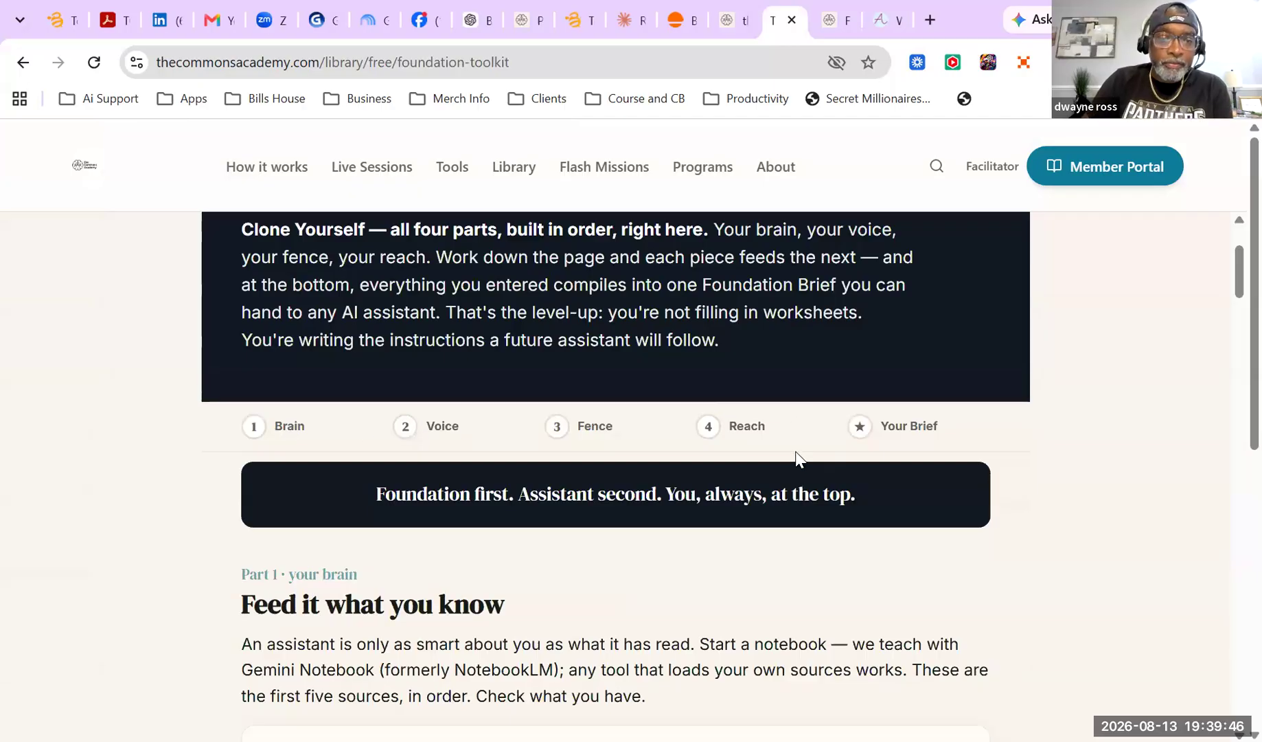
scroll(470, 457, "down", 2)
scroll(412, 465, "down", 2)
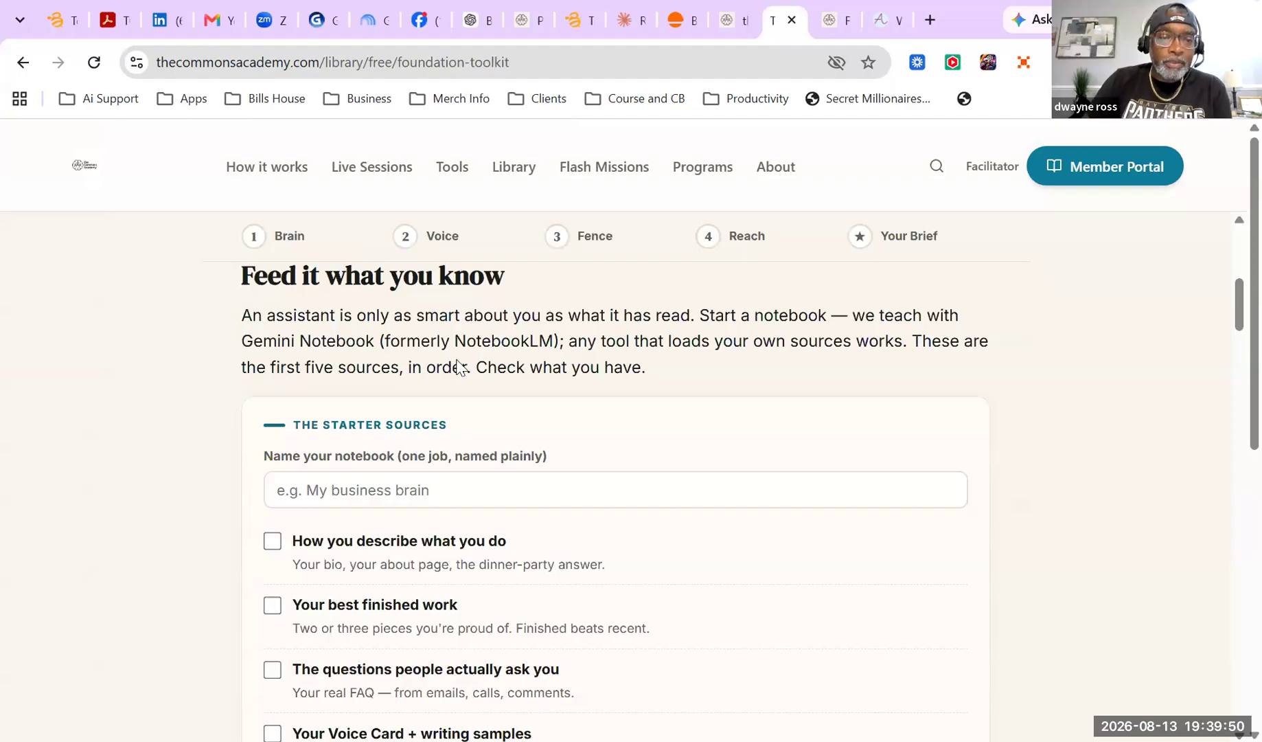
scroll(435, 411, "down", 2)
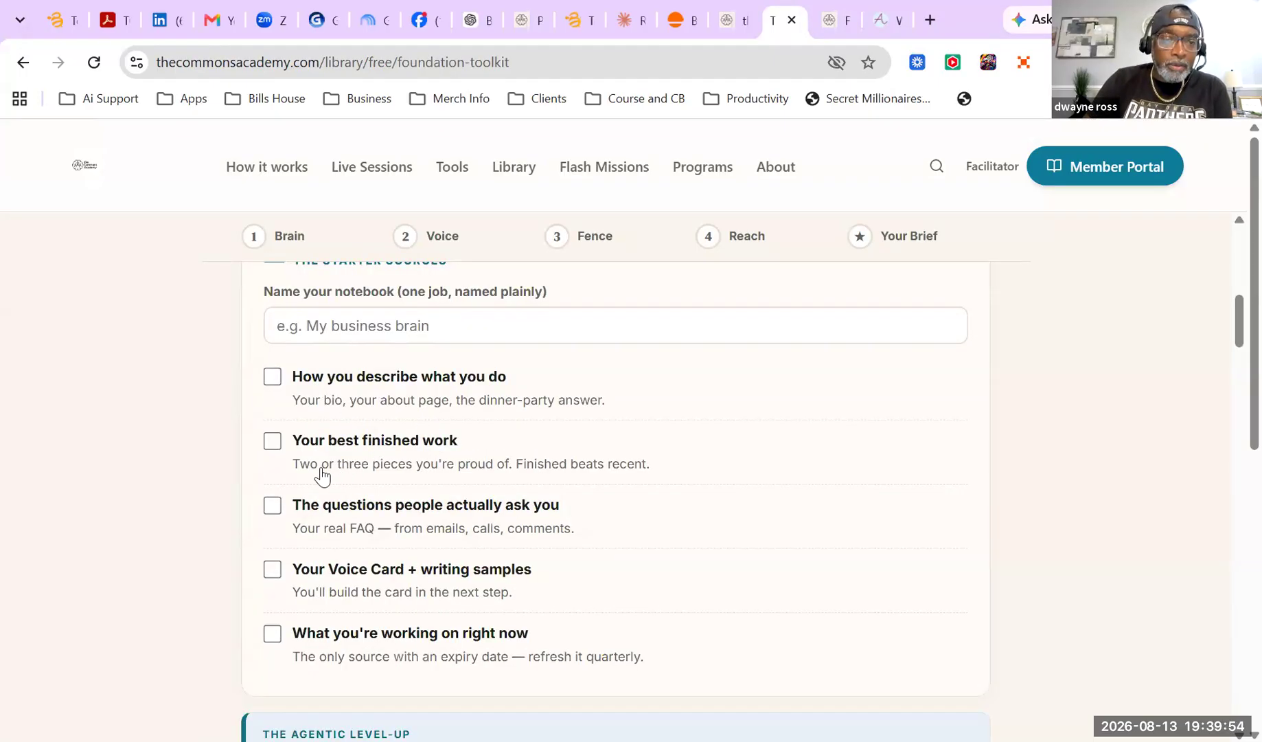
scroll(442, 479, "down", 2)
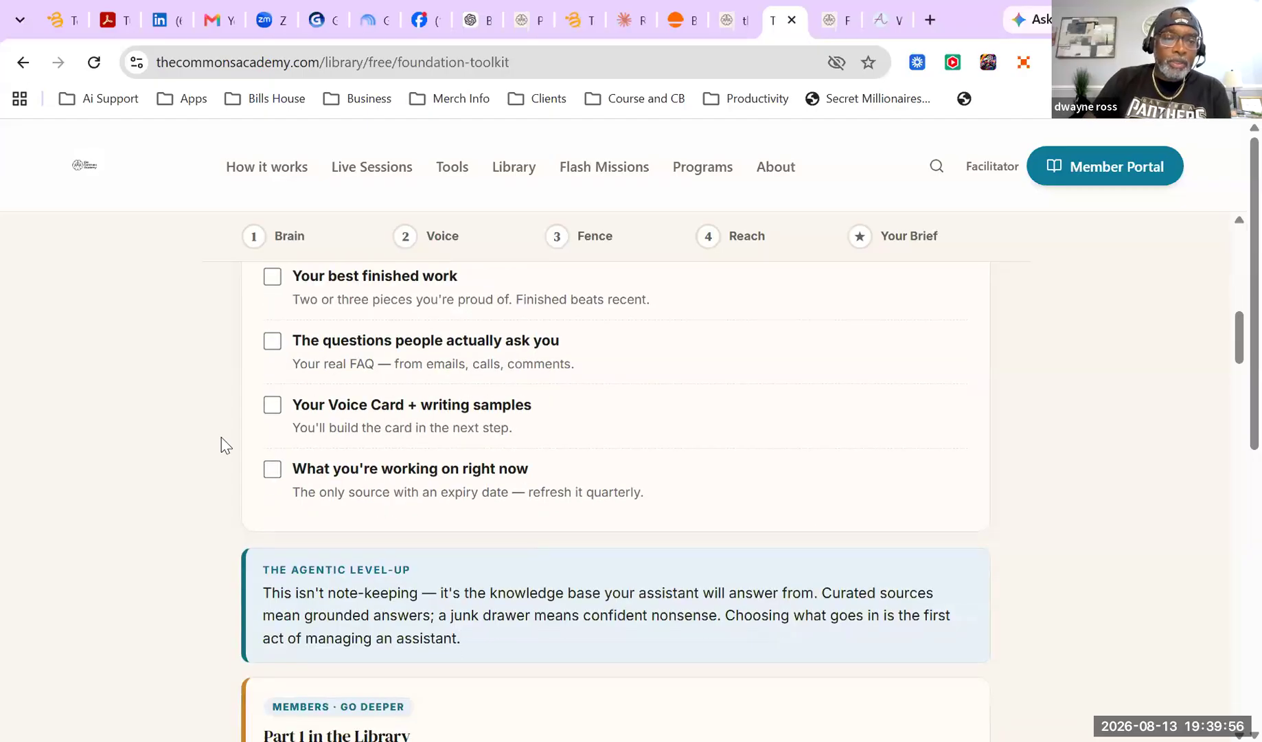
scroll(412, 426, "down", 2)
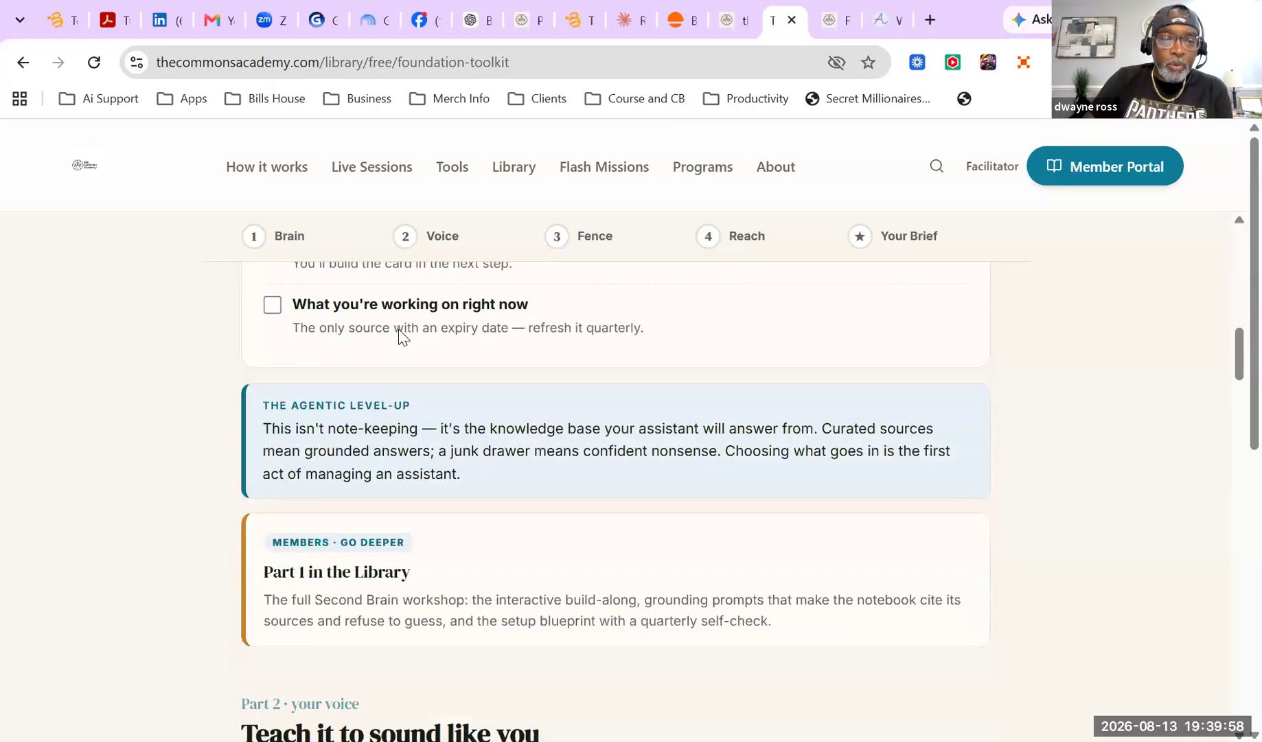
scroll(371, 413, "down", 2)
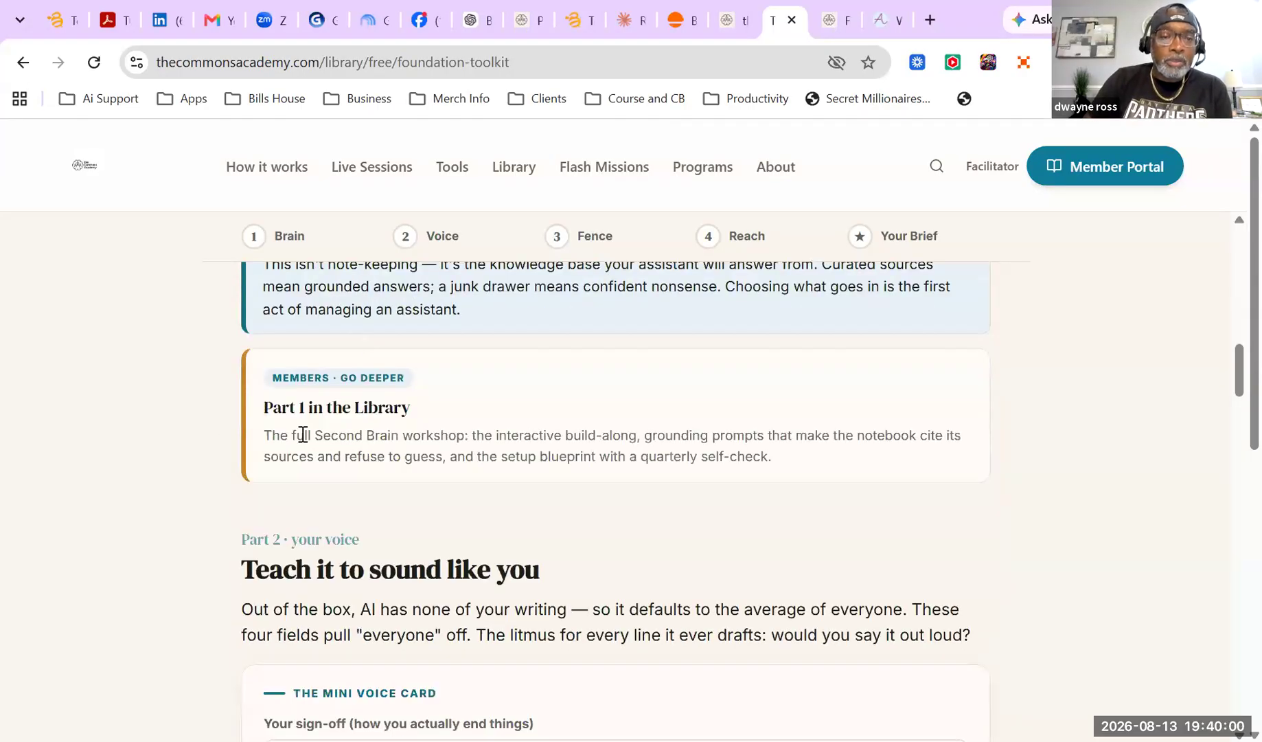
scroll(419, 409, "down", 2)
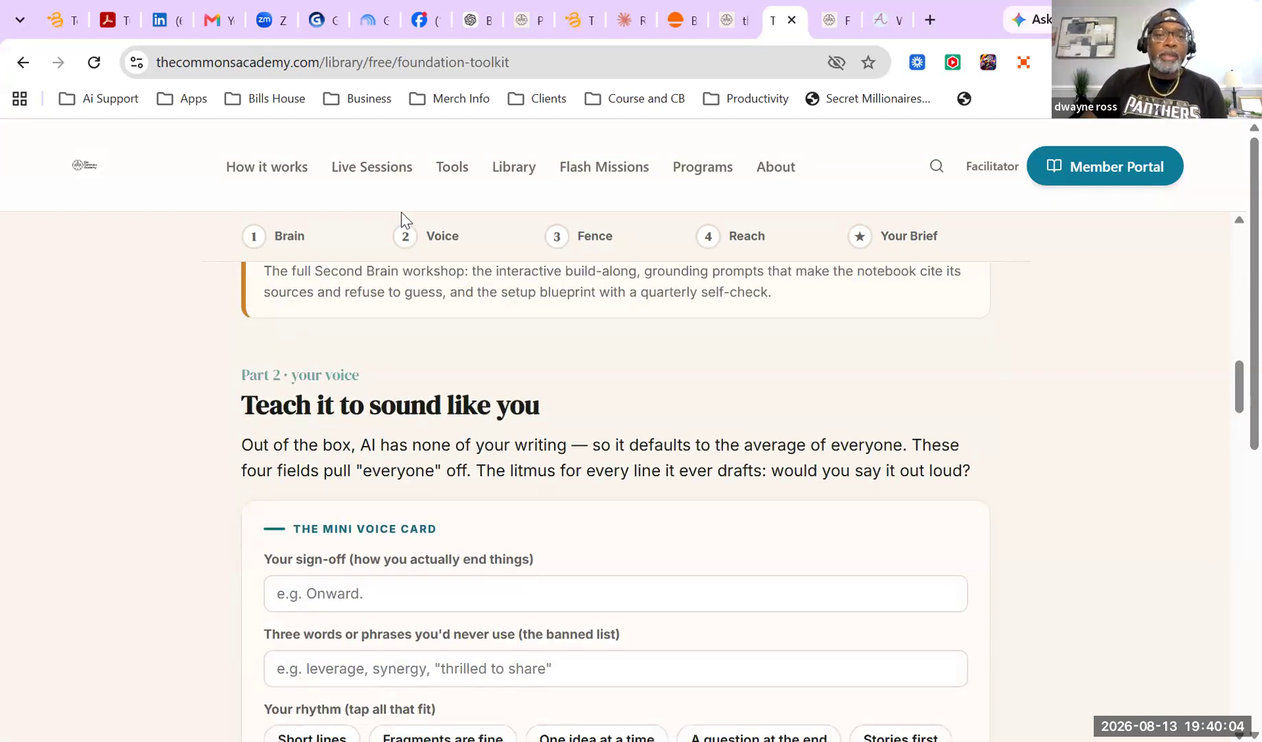
Open the Live Sessions page and review its introduction, RSVP and recordings options, and next session details
scroll(388, 192, "up", 4)
left_click(373, 177)
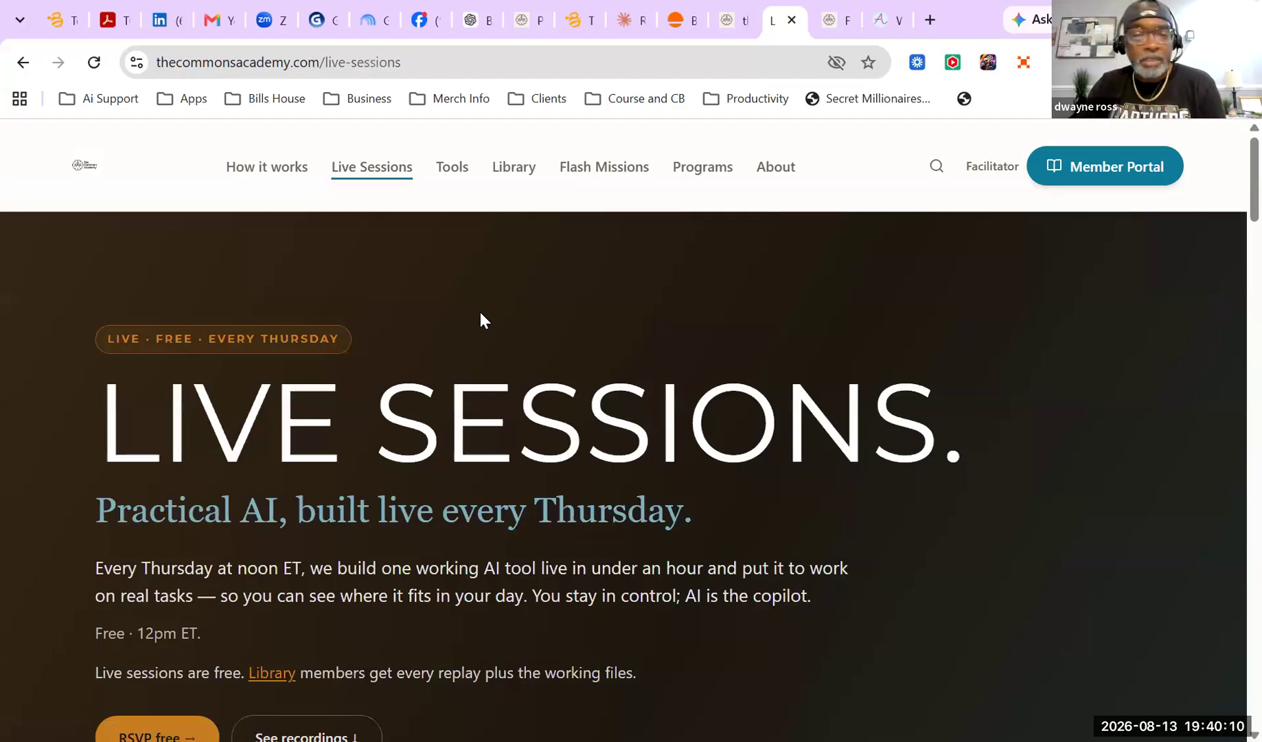
scroll(481, 313, "down", 2)
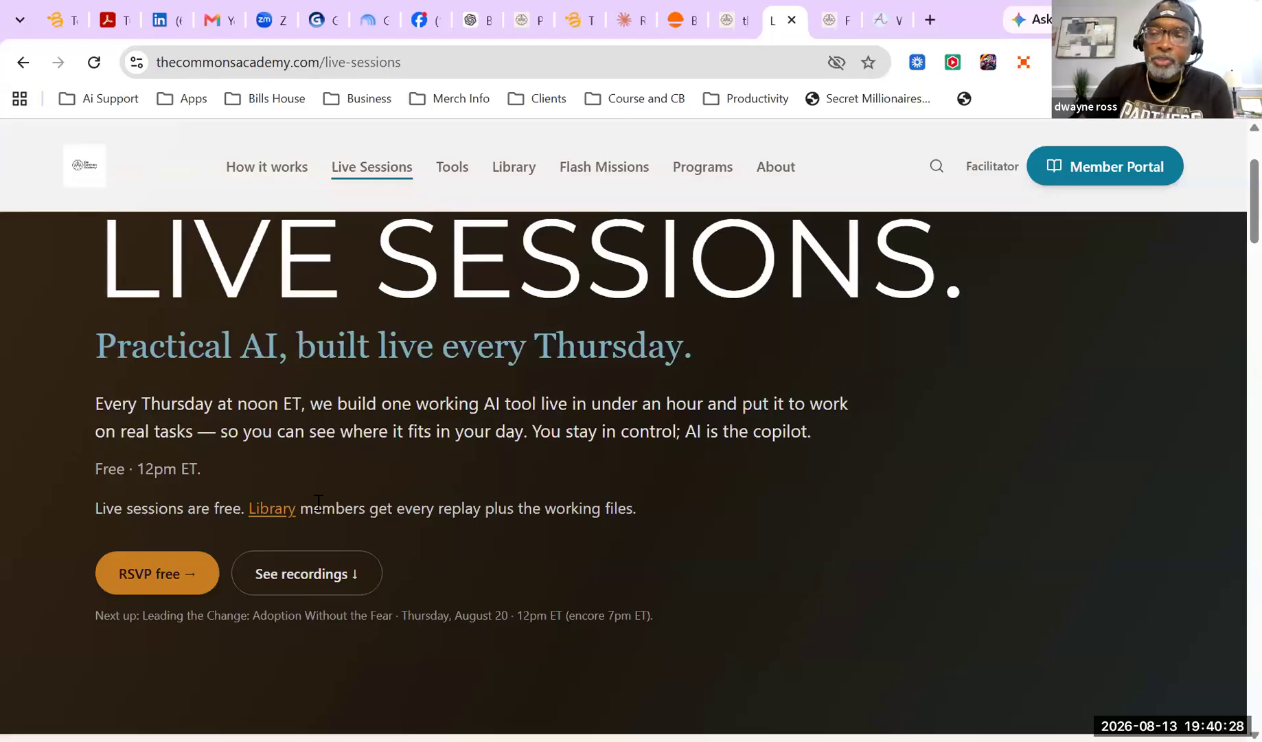
Open the Member Portal and review the Clone Yourself series, free set, tools, courses, replays and Coming up live sessions
left_click(1090, 178)
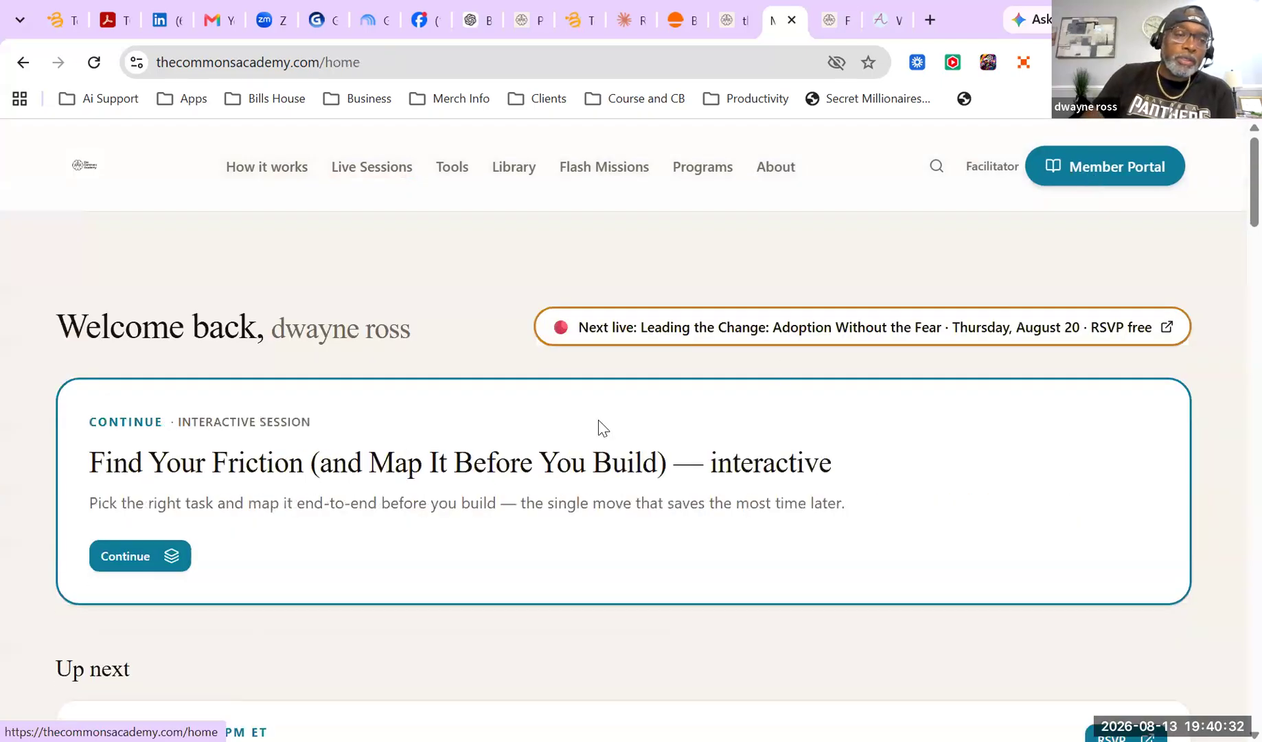
scroll(460, 240, "down", 7)
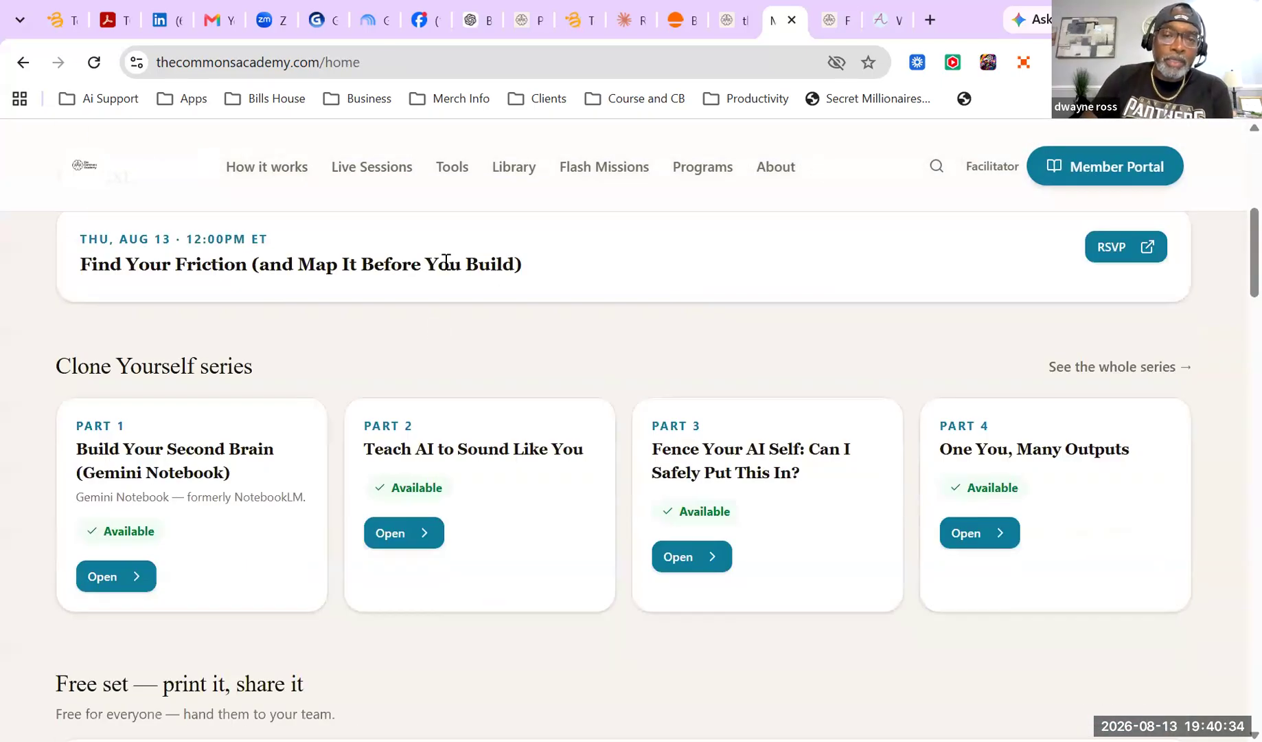
scroll(541, 267, "down", 5)
scroll(543, 280, "down", 3)
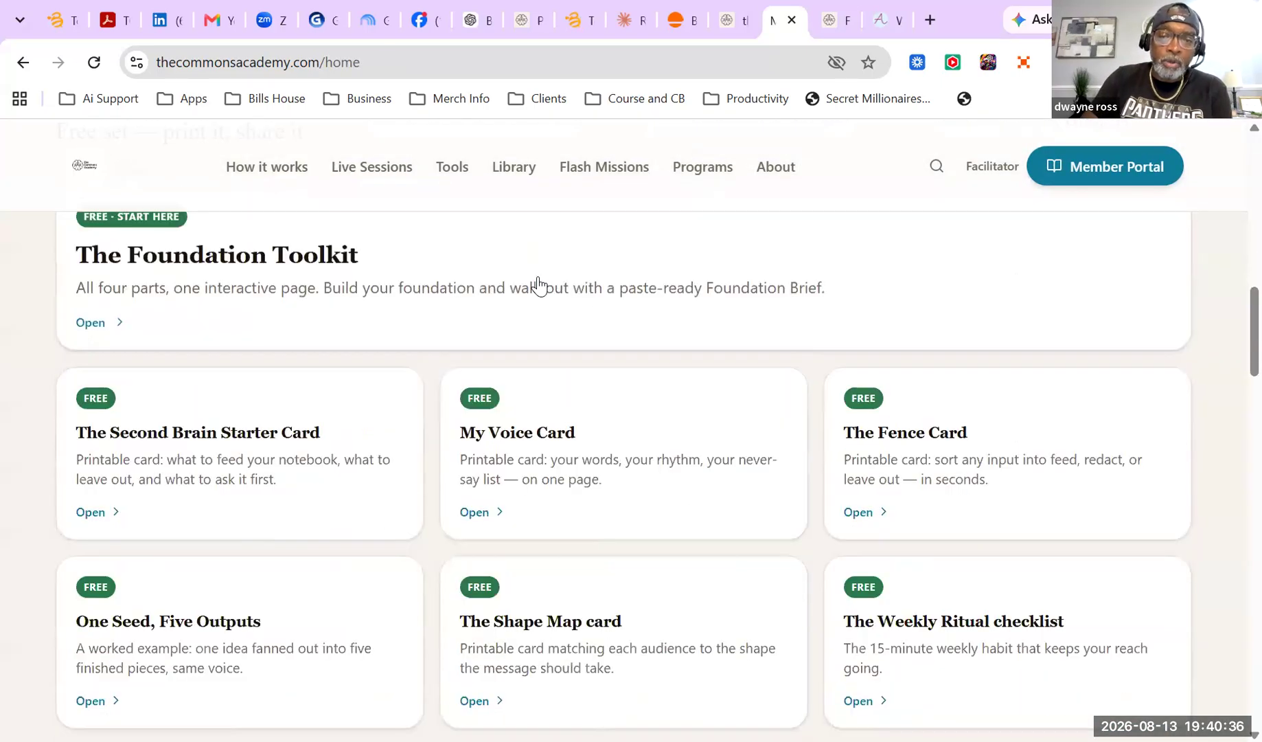
scroll(704, 508, "down", 15)
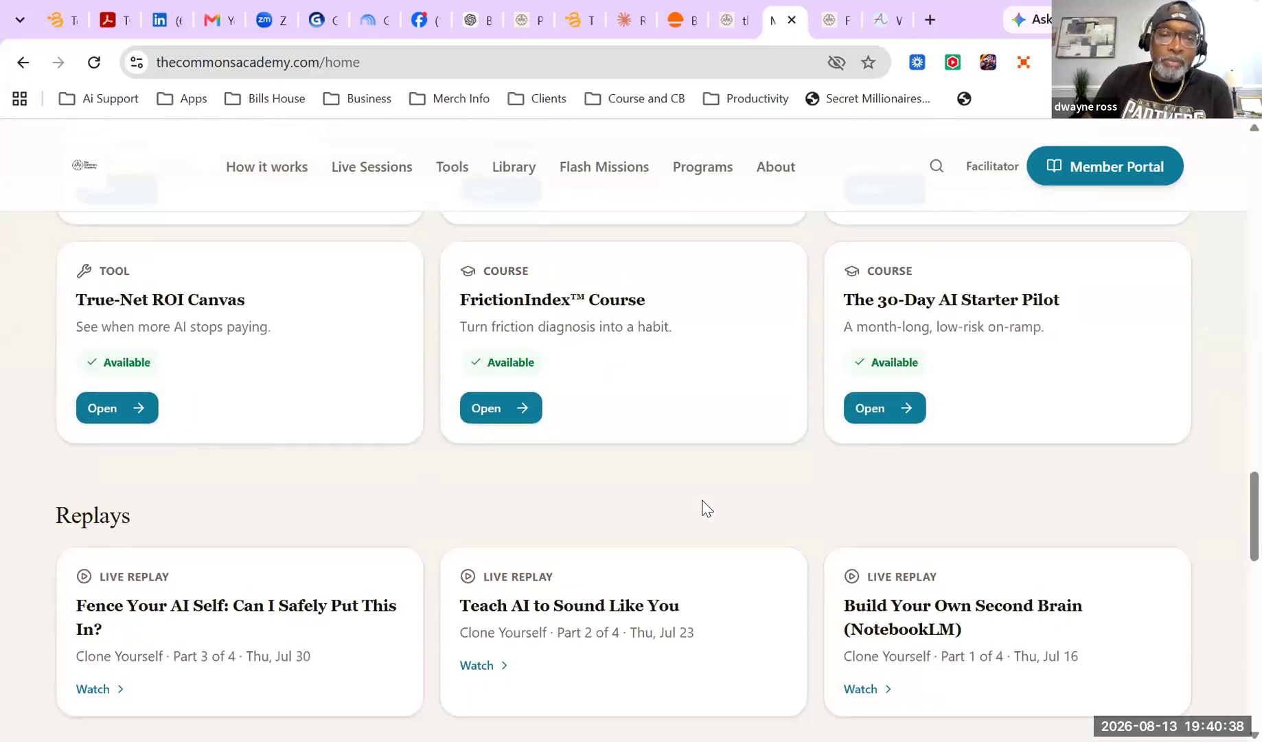
scroll(706, 508, "down", 9)
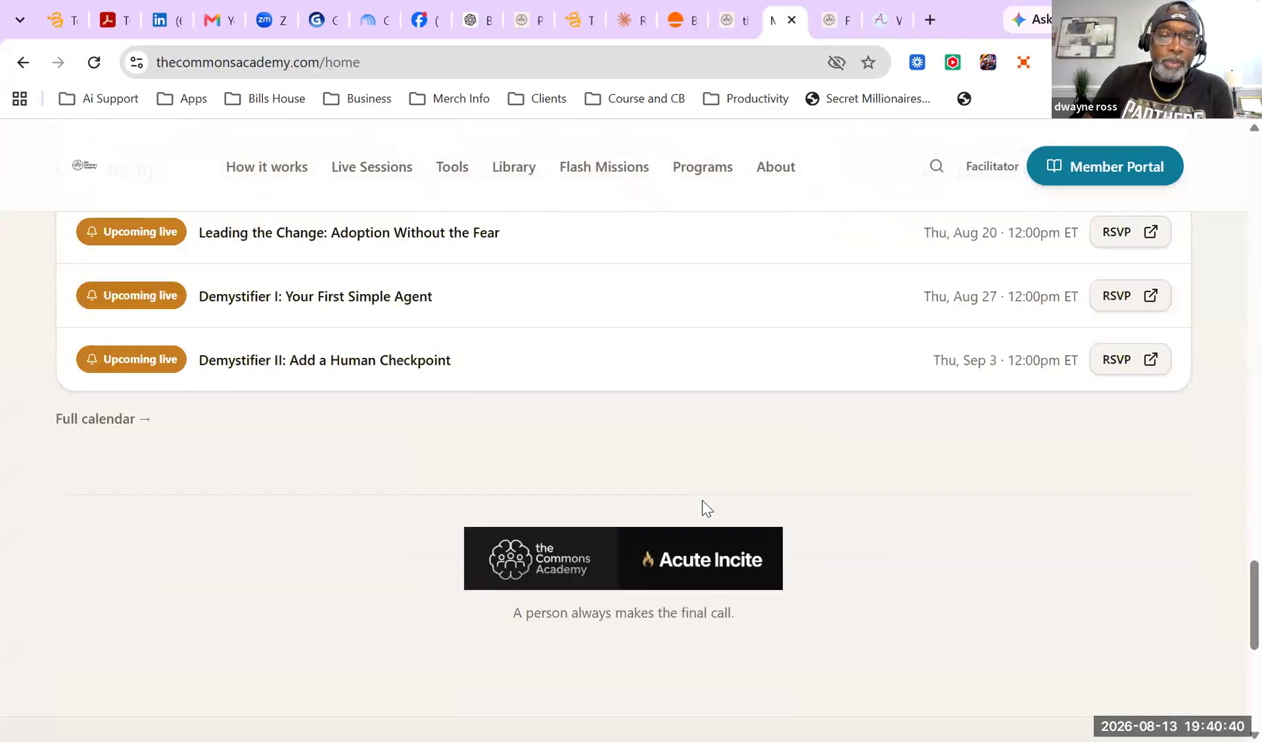
scroll(285, 467, "up", 1)
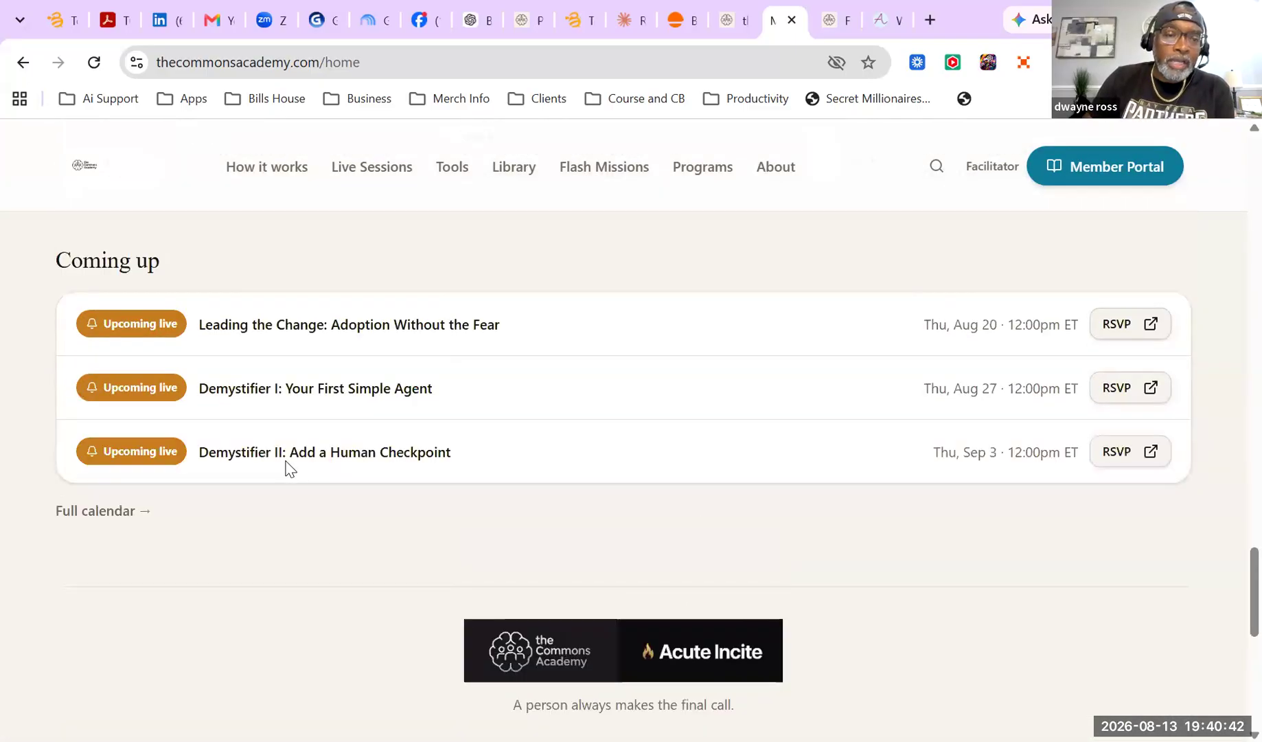
Compare the portal's Replays with the Coming up live sessions, then return to the welcome section
scroll(297, 375, "up", 1)
scroll(293, 374, "up", 2)
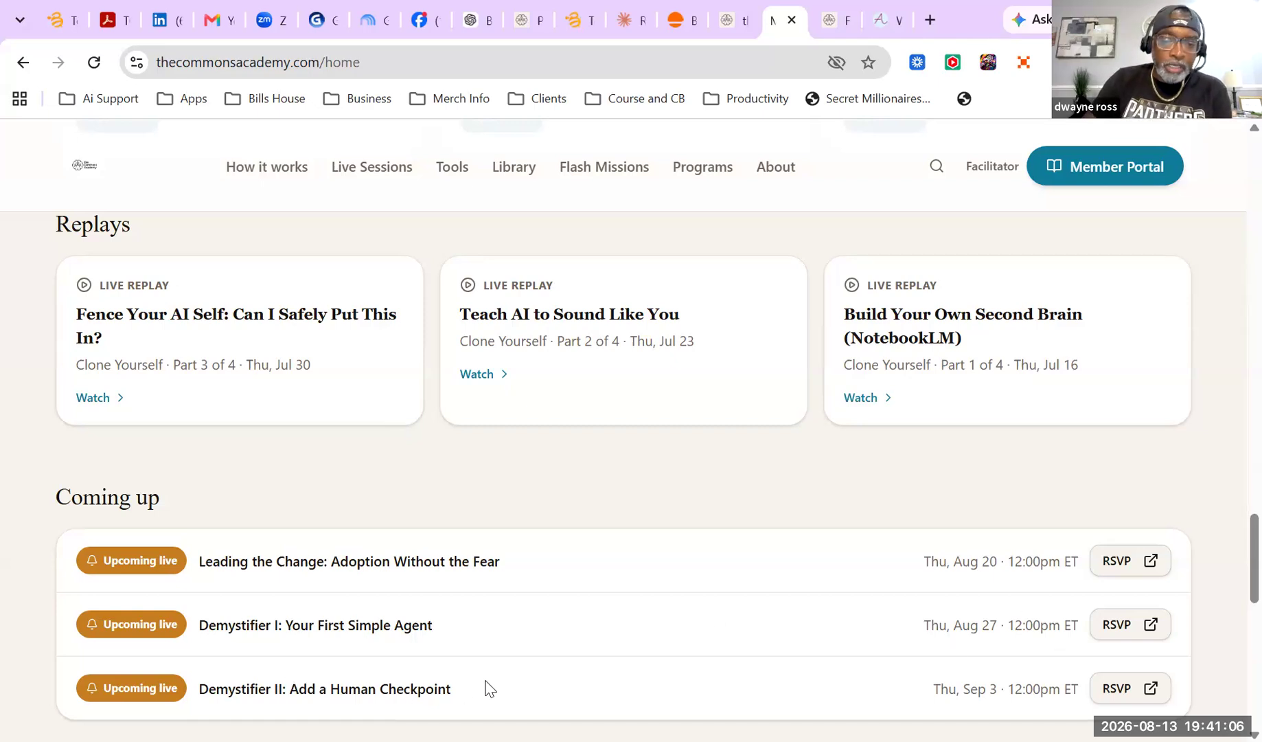
scroll(486, 685, "down", 2)
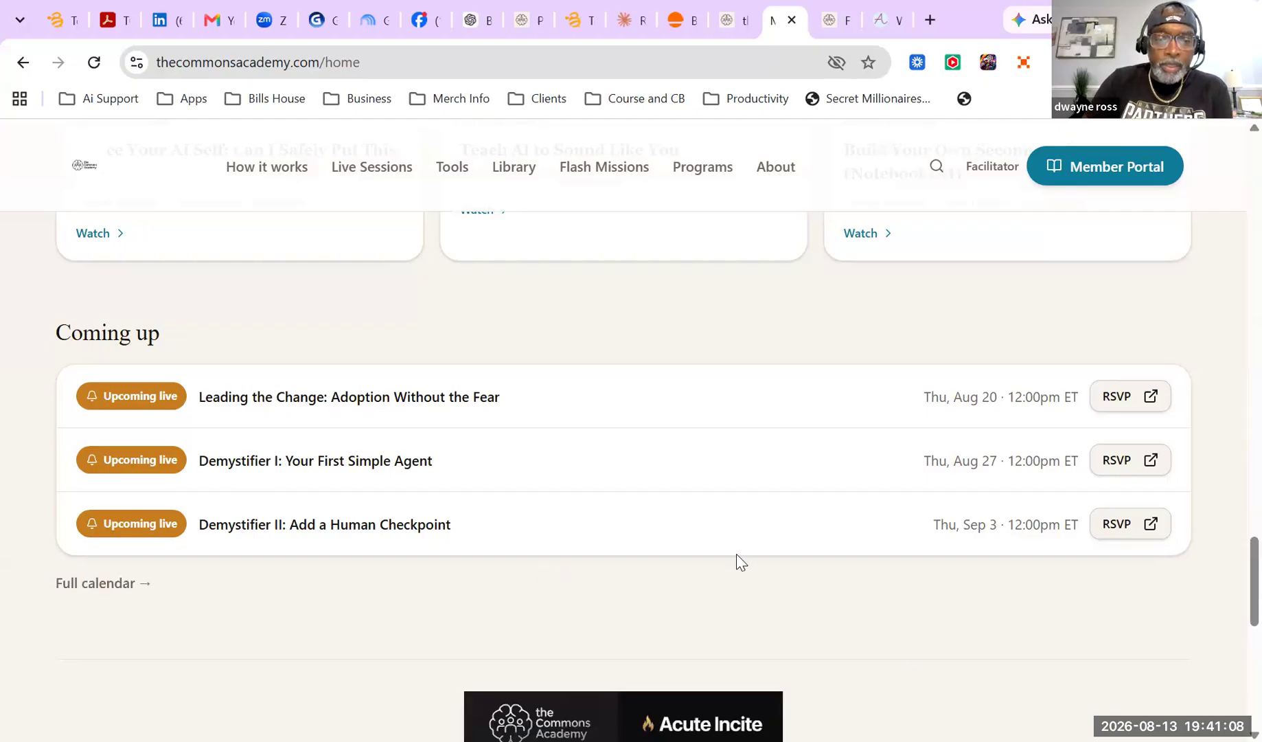
scroll(789, 498, "down", 2)
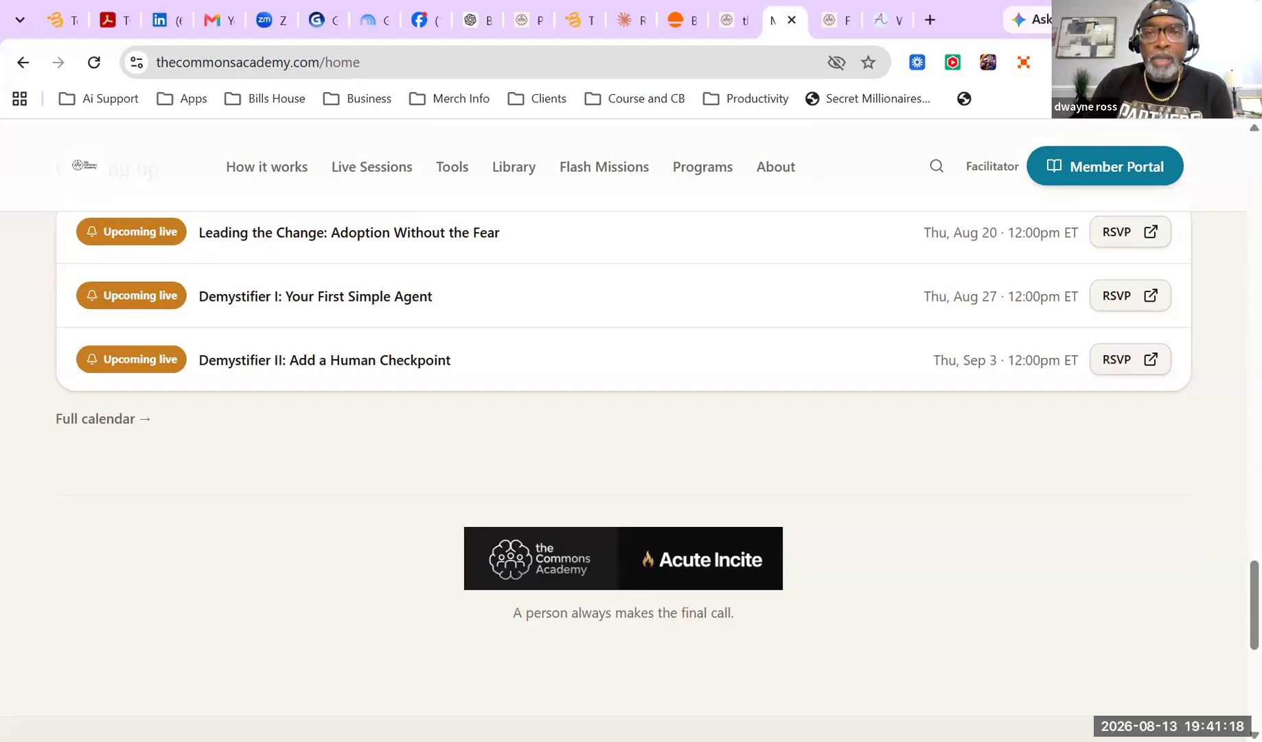
scroll(770, 547, "up", 20)
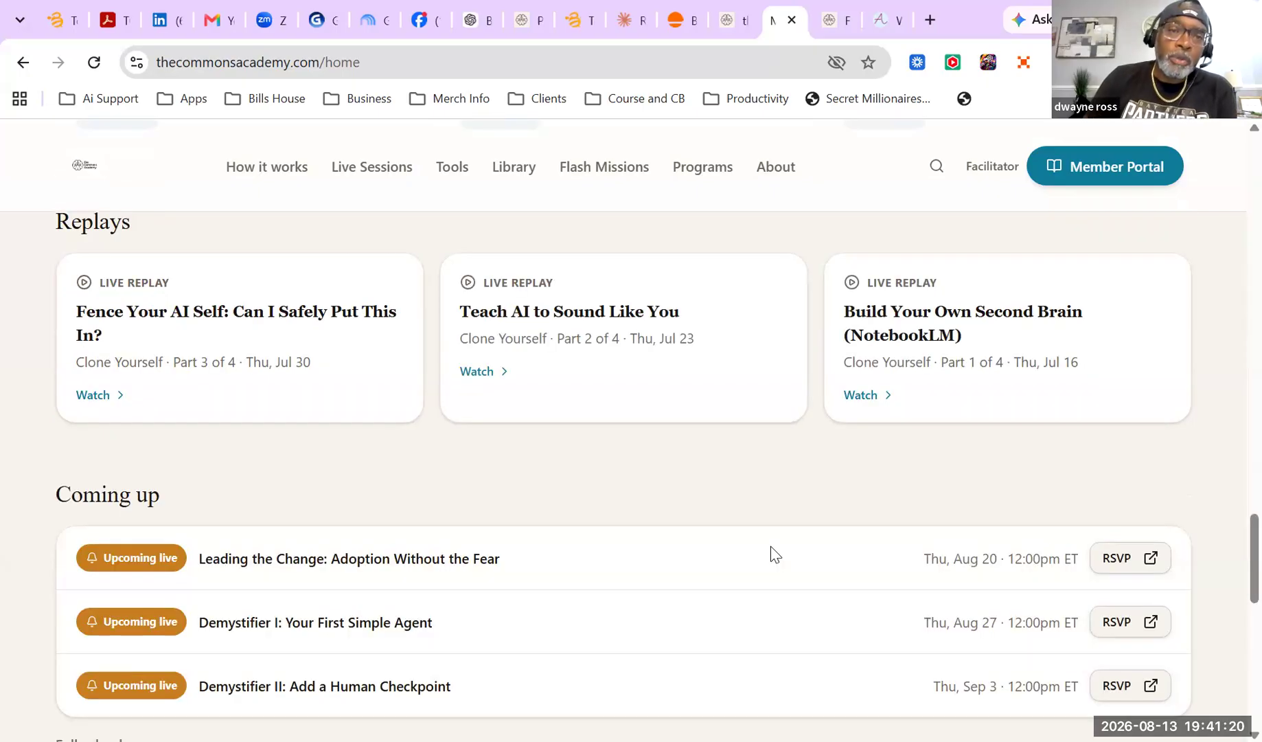
scroll(774, 543, "up", 15)
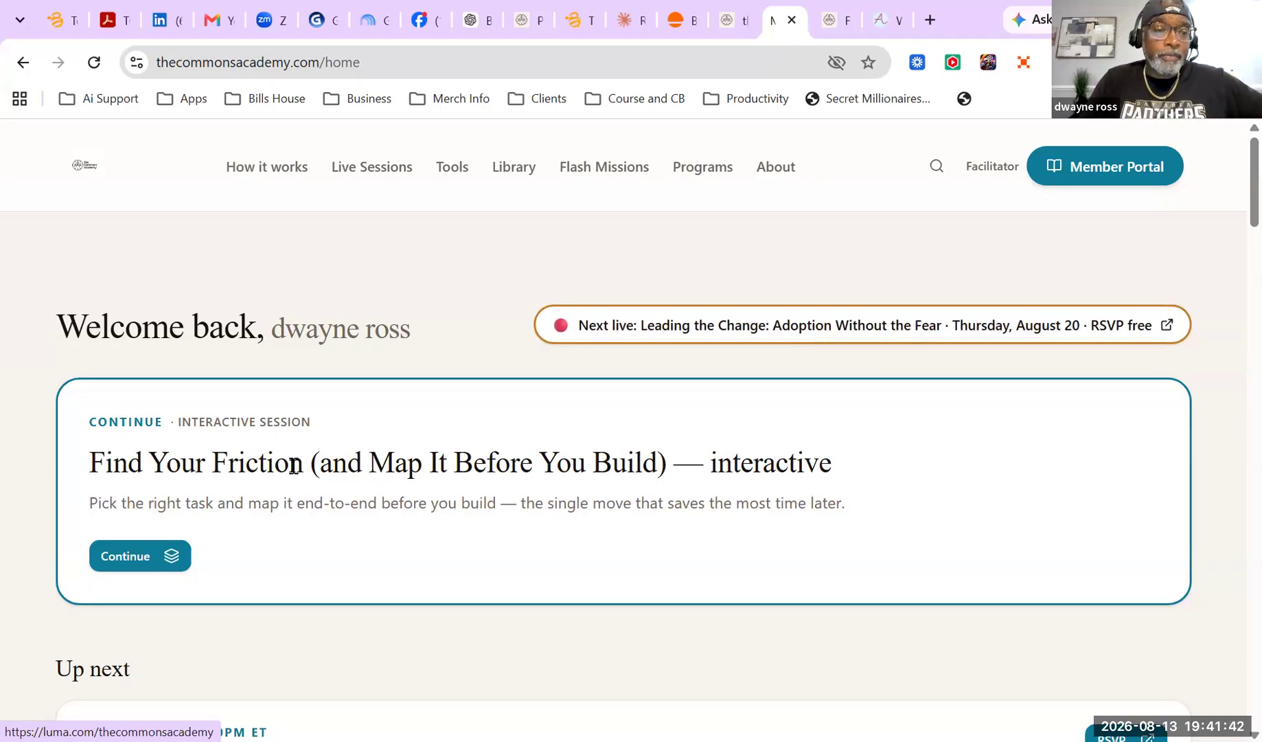
Open the About page and read its introduction and the FuBO Movement section
left_click(772, 168)
scroll(723, 298, "down", 5)
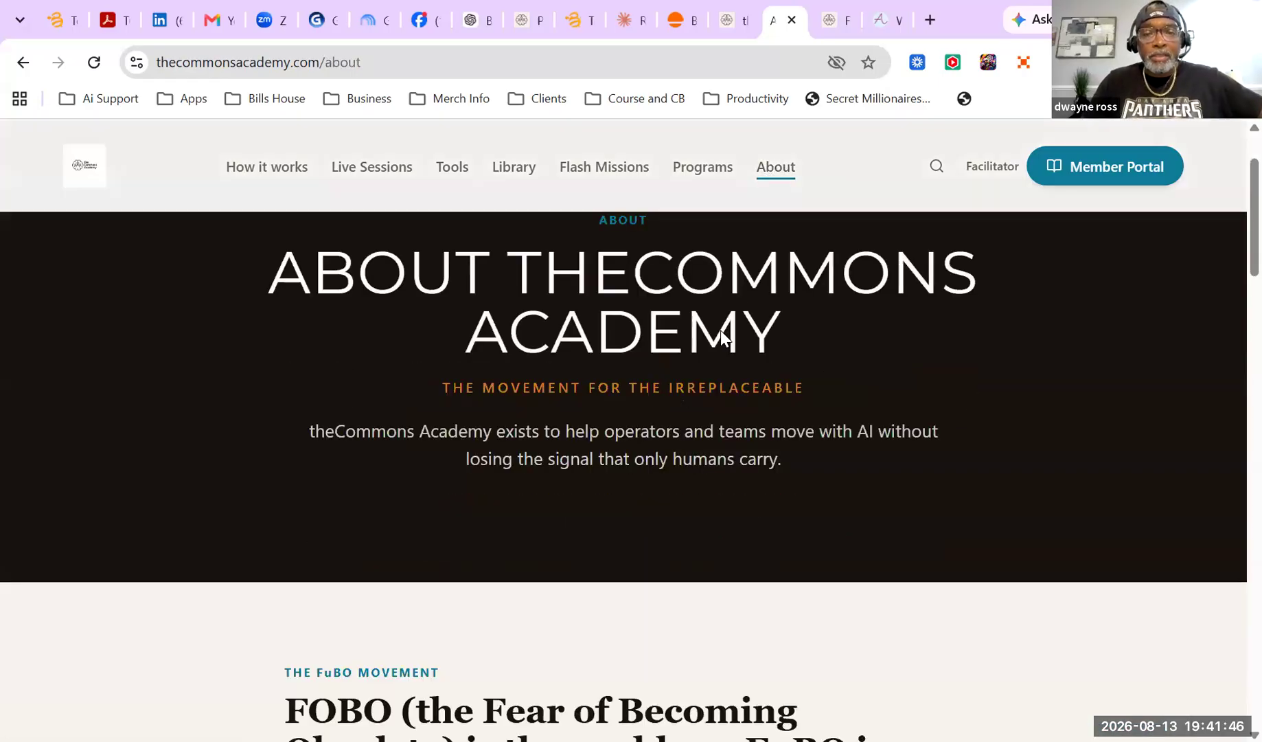
scroll(725, 210, "up", 2)
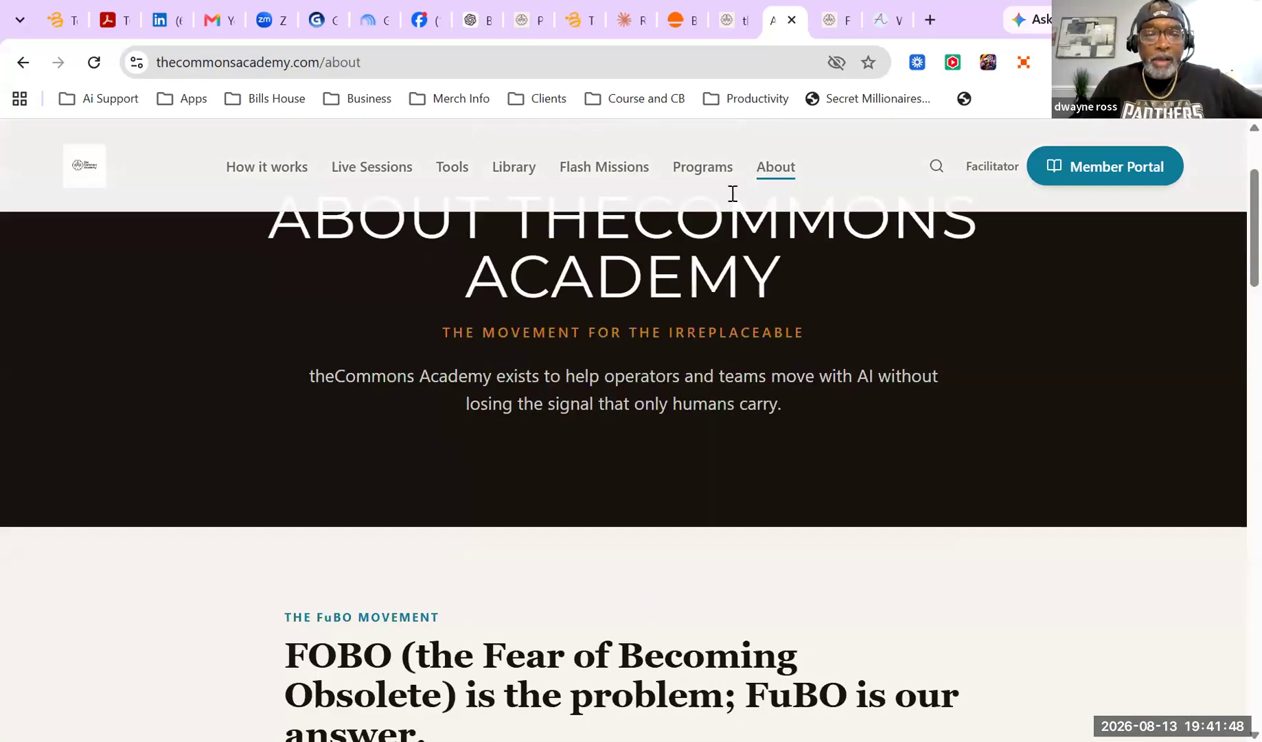
scroll(502, 475, "down", 2)
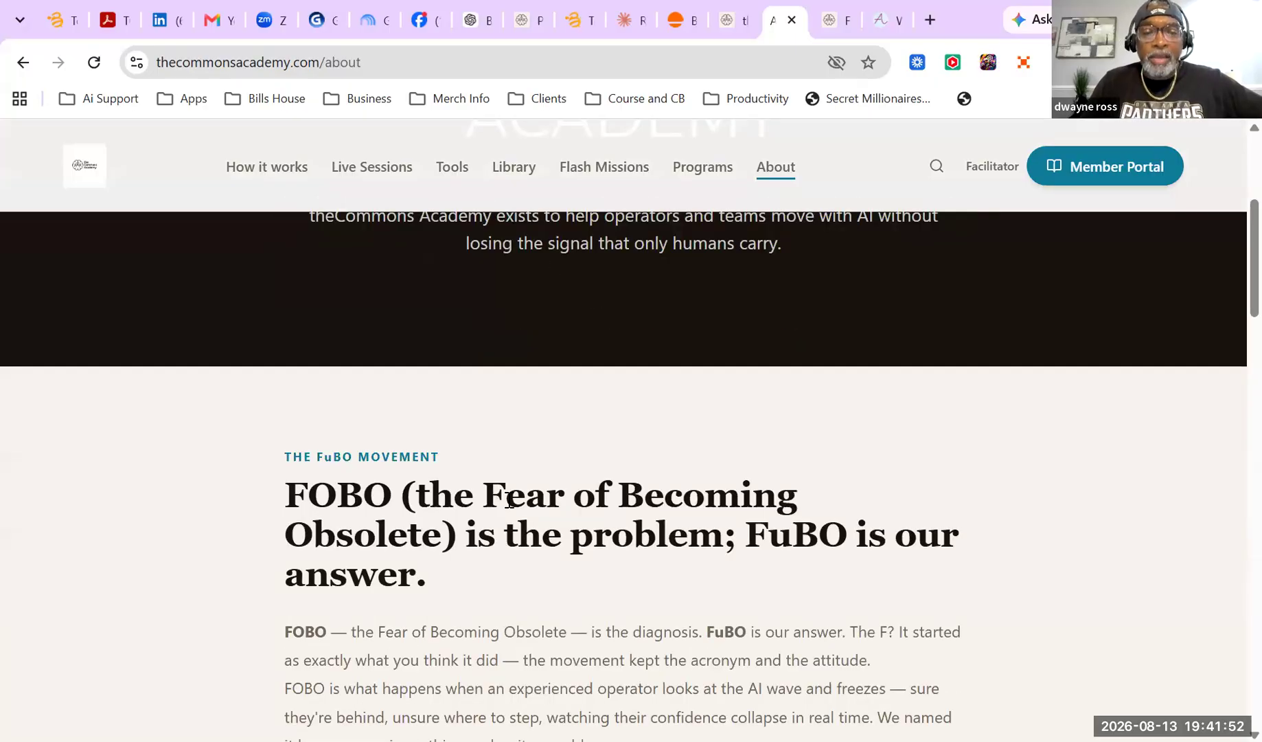
scroll(513, 493, "down", 2)
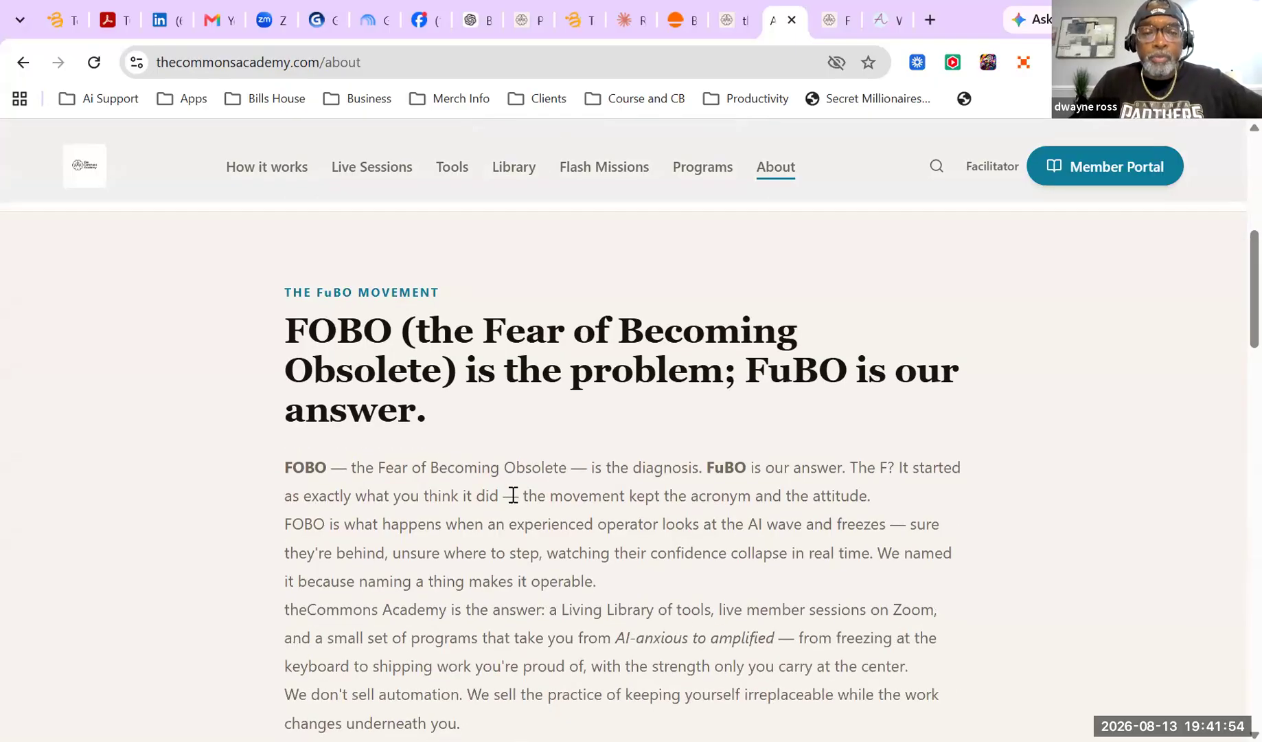
scroll(513, 495, "down", 2)
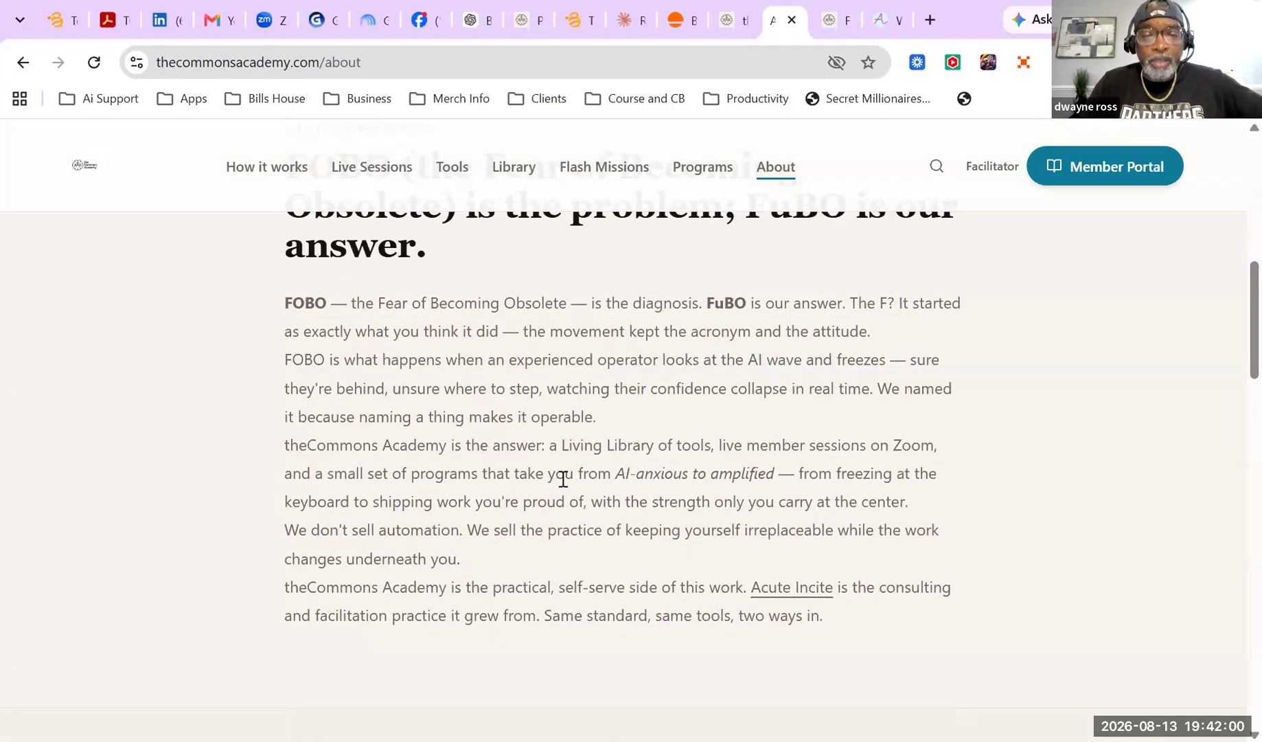
Review the facilitator and co-founder profiles in The Team section of the About page
scroll(560, 481, "down", 2)
scroll(584, 474, "down", 4)
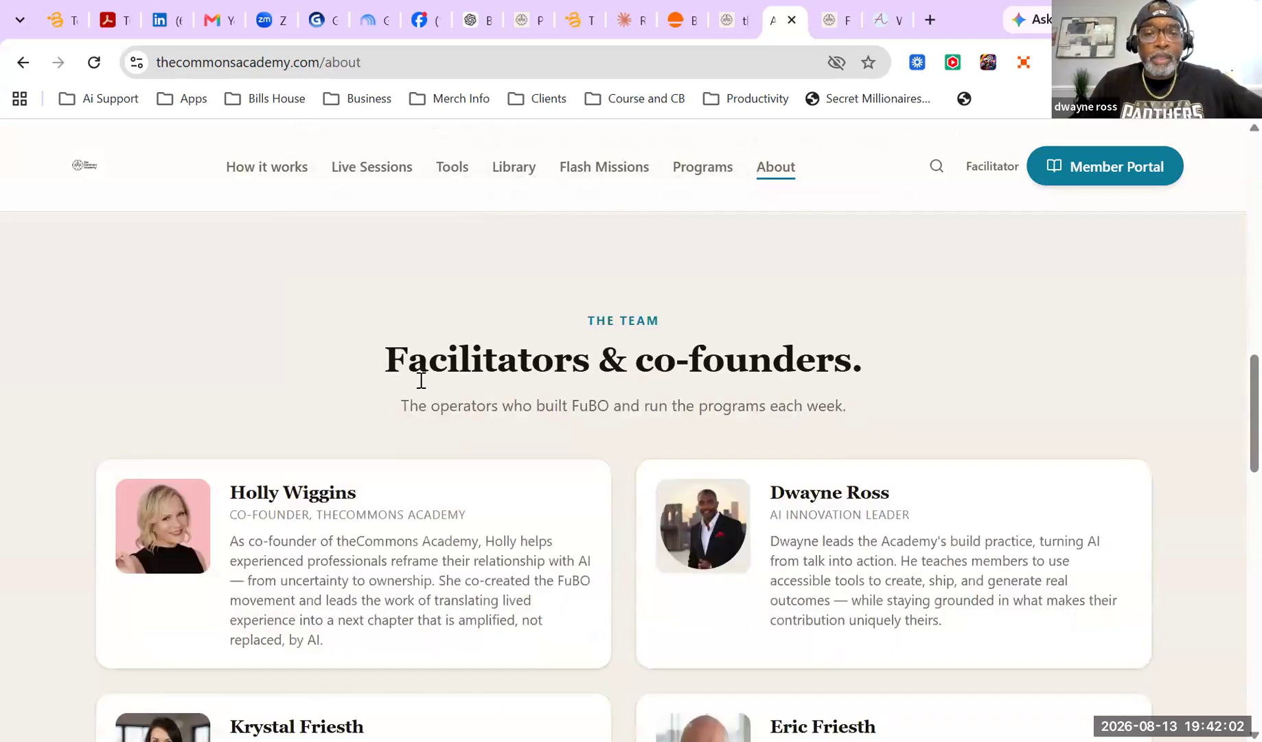
scroll(464, 417, "down", 2)
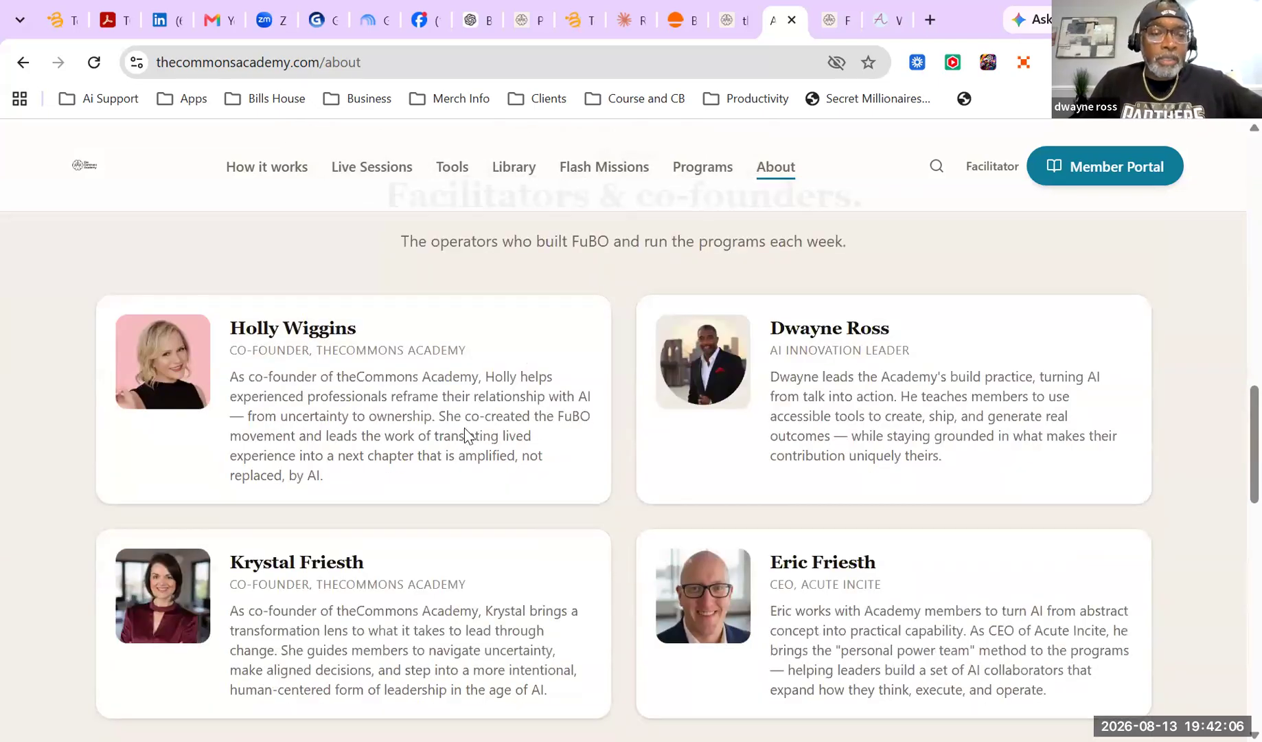
scroll(470, 513, "down", 1)
scroll(925, 419, "down", 4)
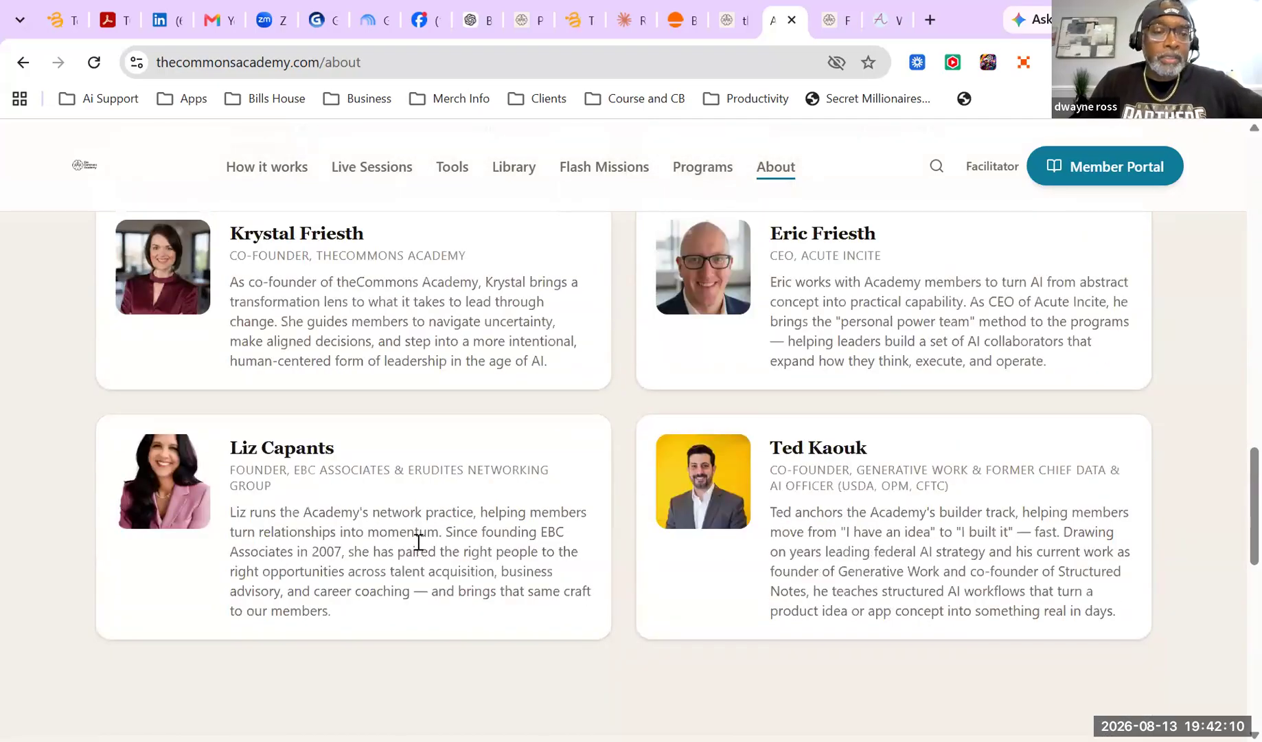
scroll(417, 535, "down", 2)
scroll(774, 208, "up", 12)
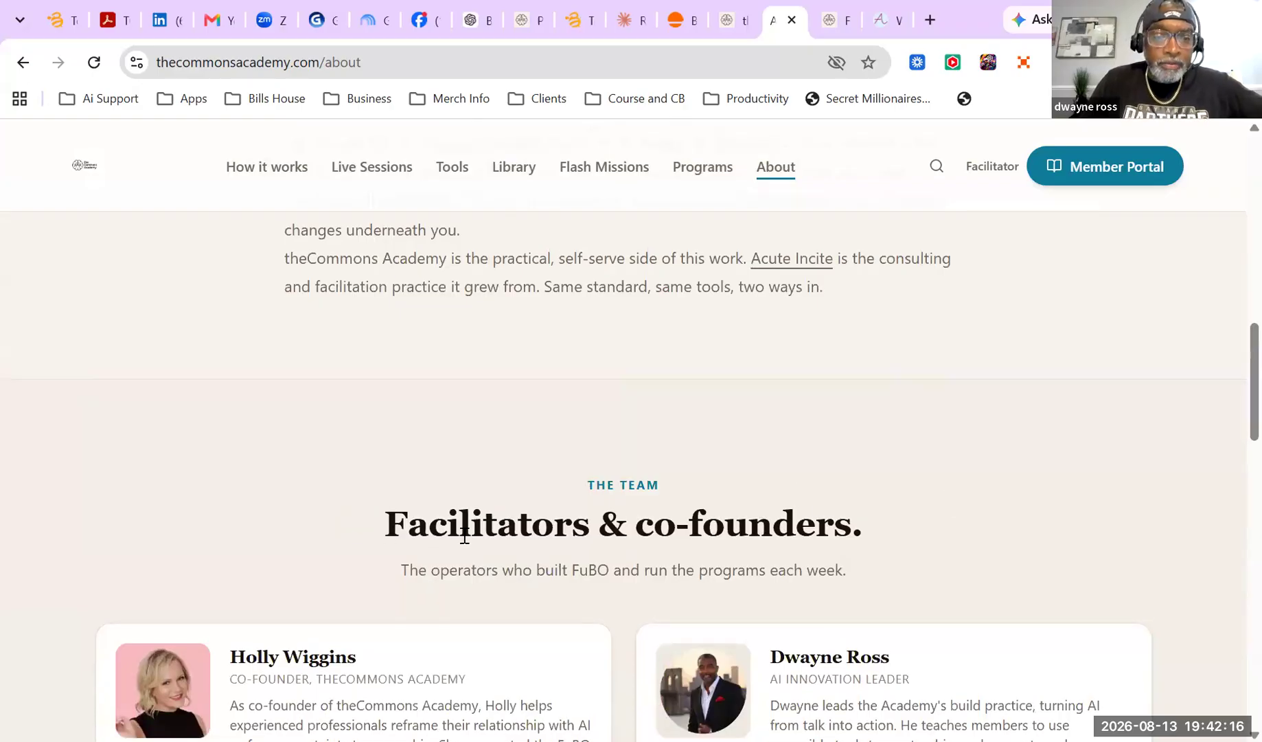
Open the programs from the About page's Come build with us section and review the Live This Week session schedule
scroll(568, 515, "down", 17)
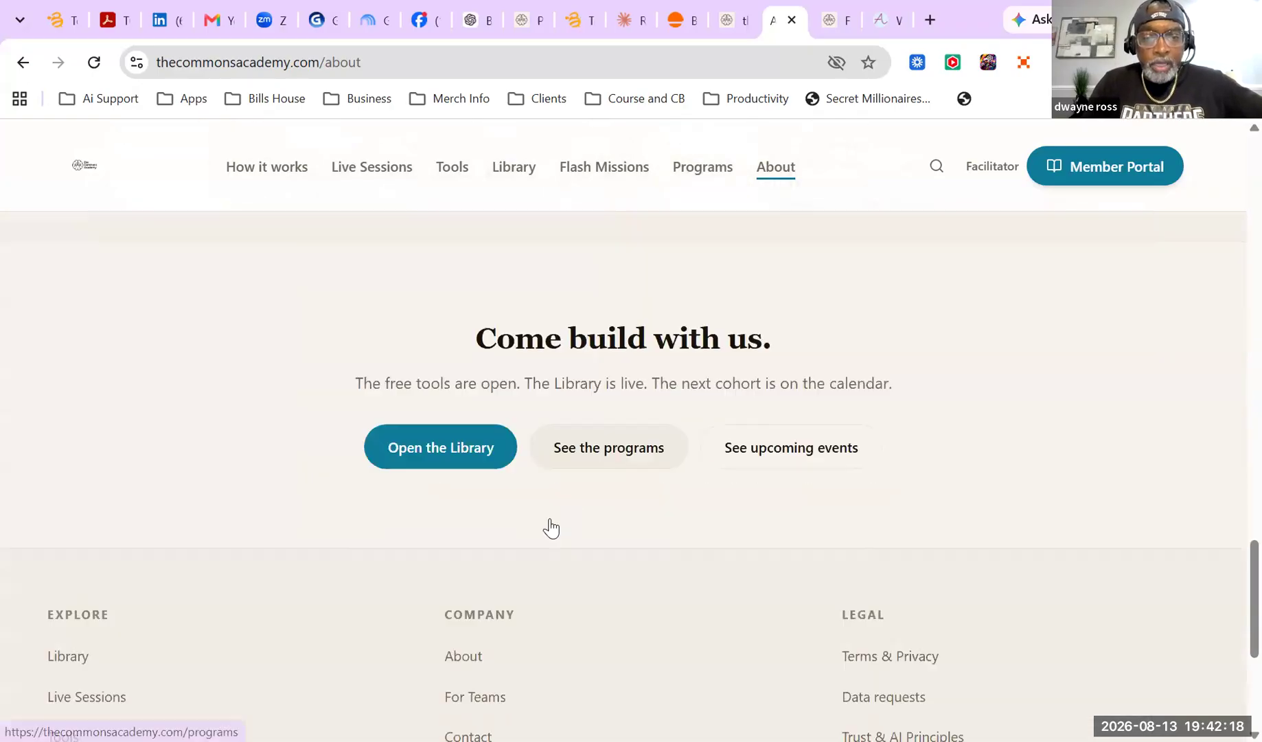
left_click(602, 450)
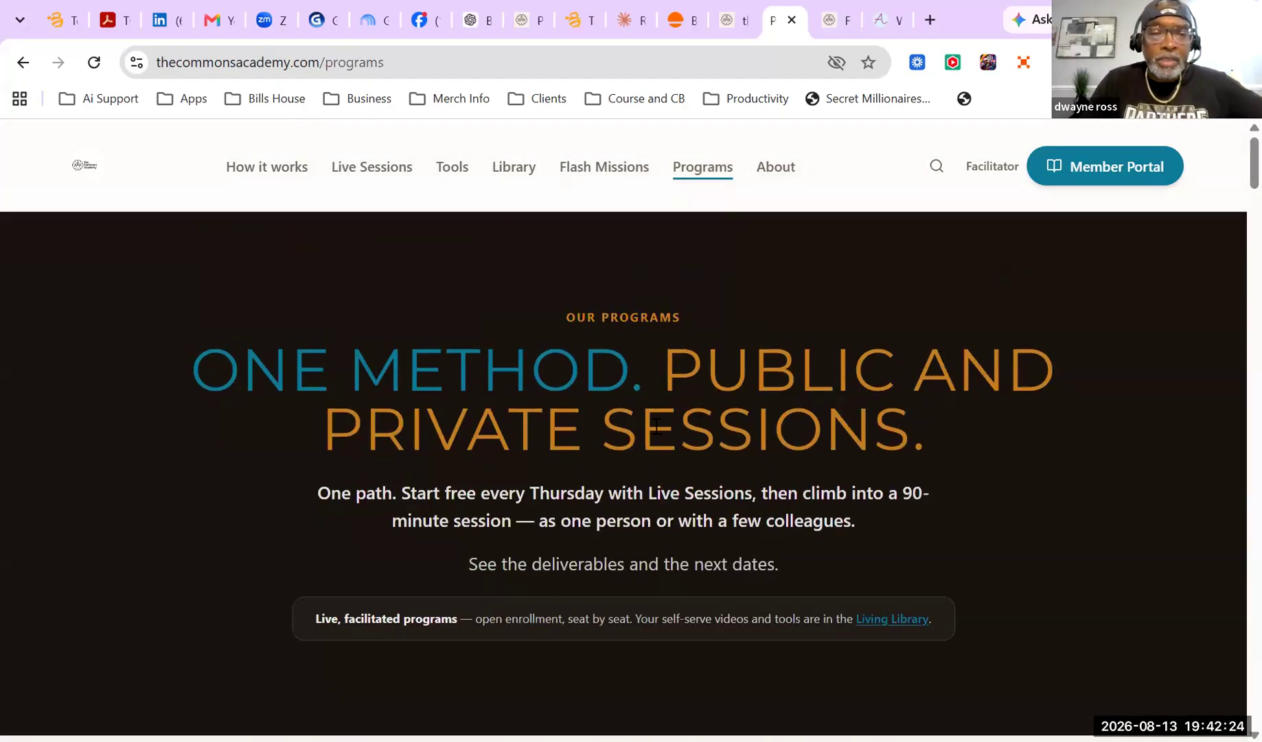
scroll(625, 371, "down", 2)
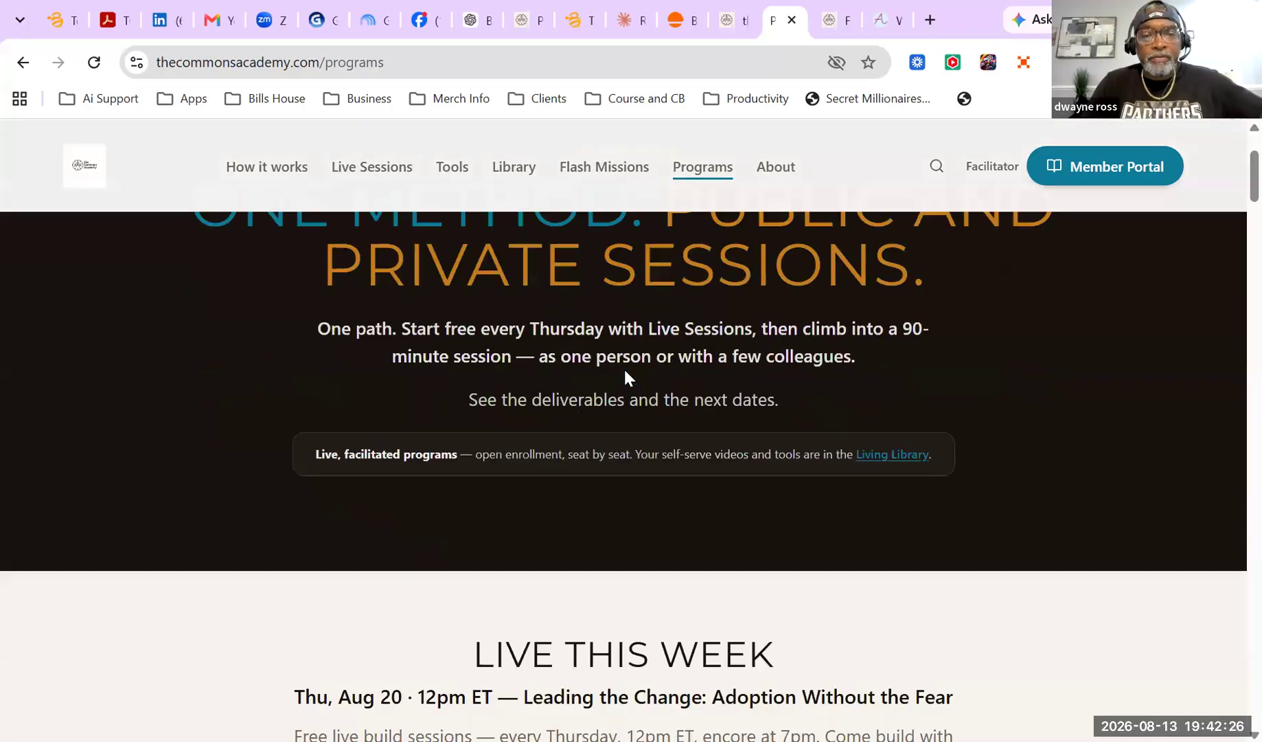
scroll(608, 470, "down", 10)
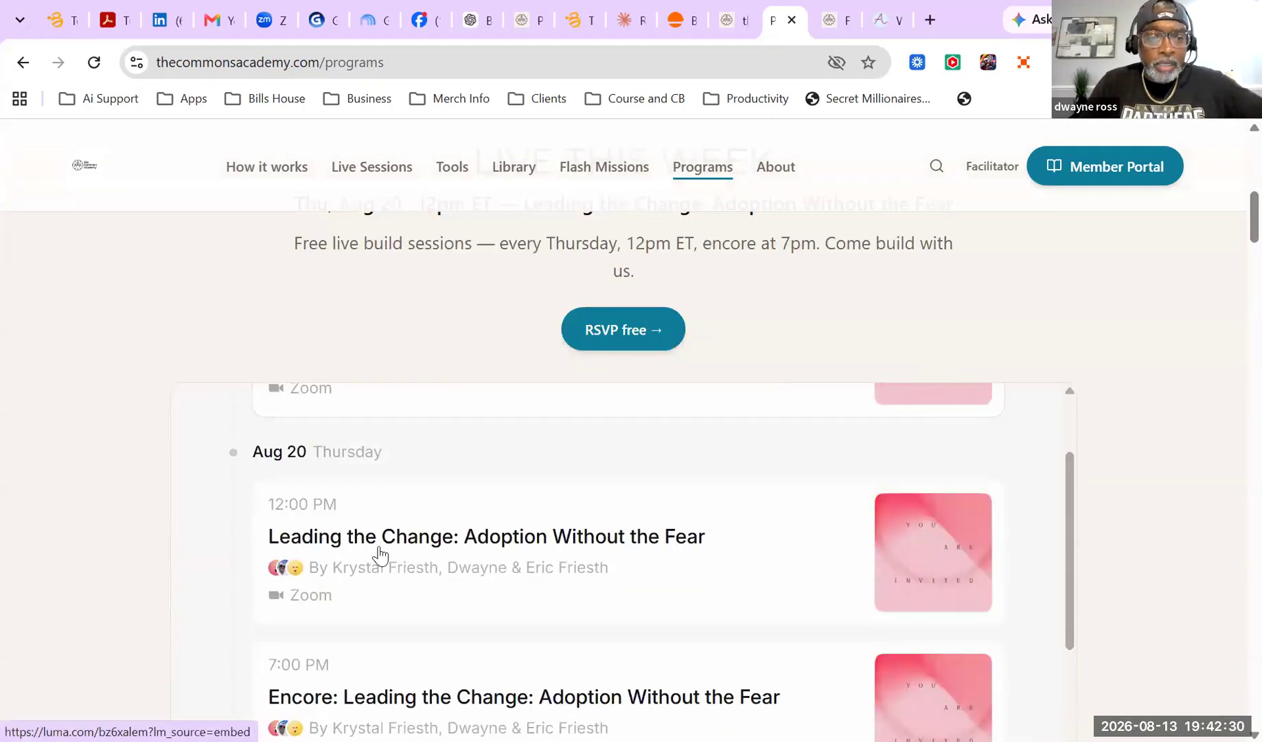
scroll(590, 505, "up", 3)
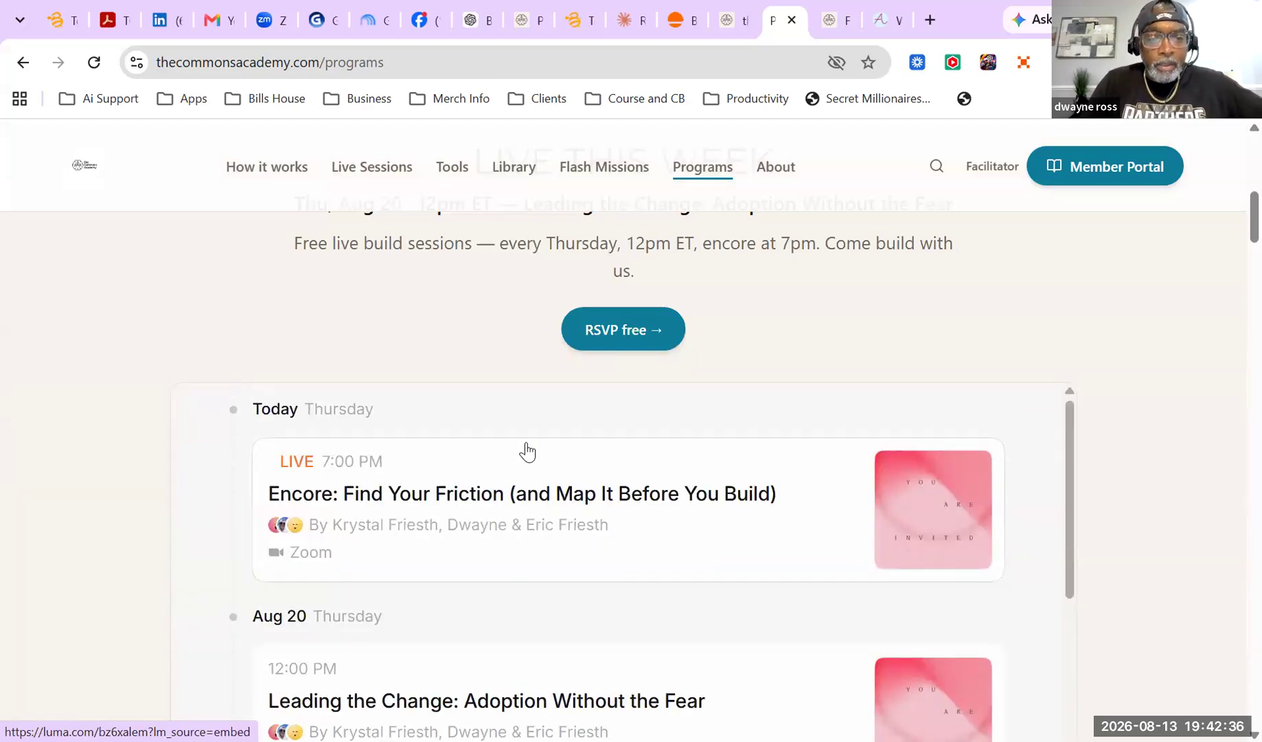
scroll(677, 563, "down", 10)
scroll(828, 587, "down", 2)
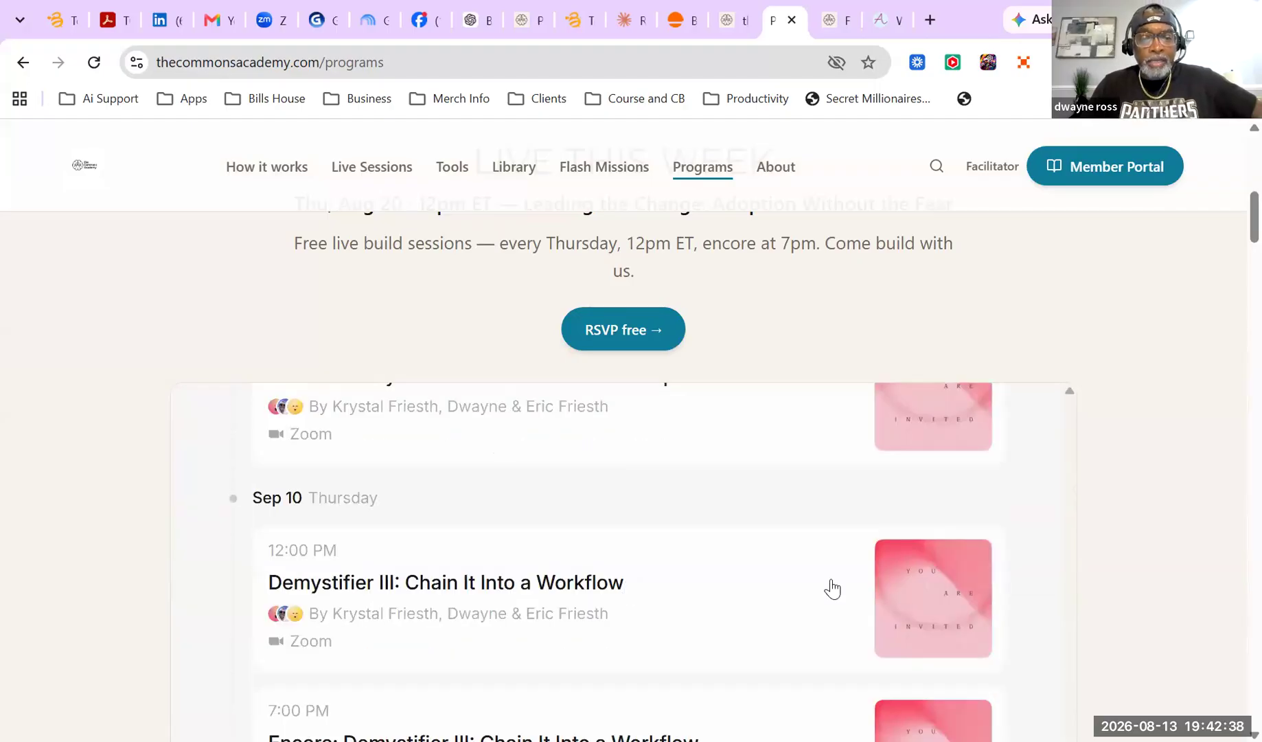
Review the Upper Shore Community Rate, past sessions, Live Sessions offer, Demystifier details, HOZ Map example and tier guidance on the Programs page
scroll(1133, 560, "down", 8)
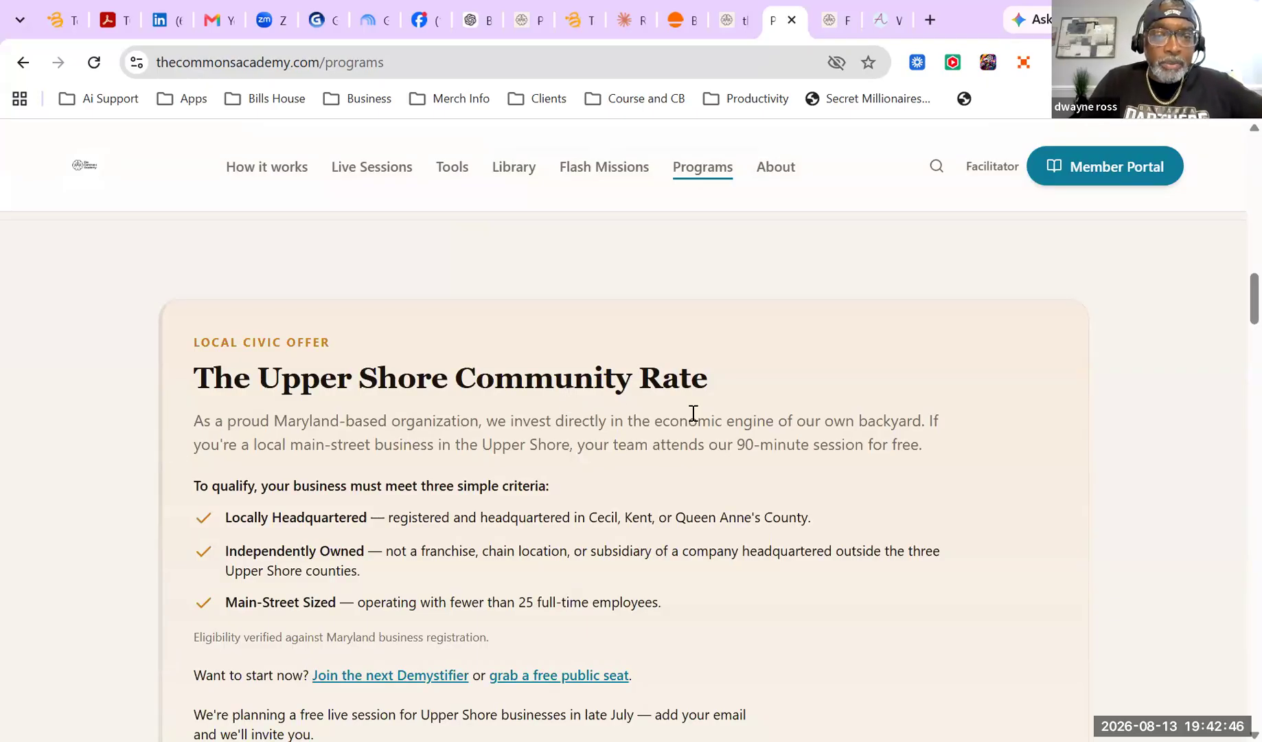
scroll(515, 412, "up", 5)
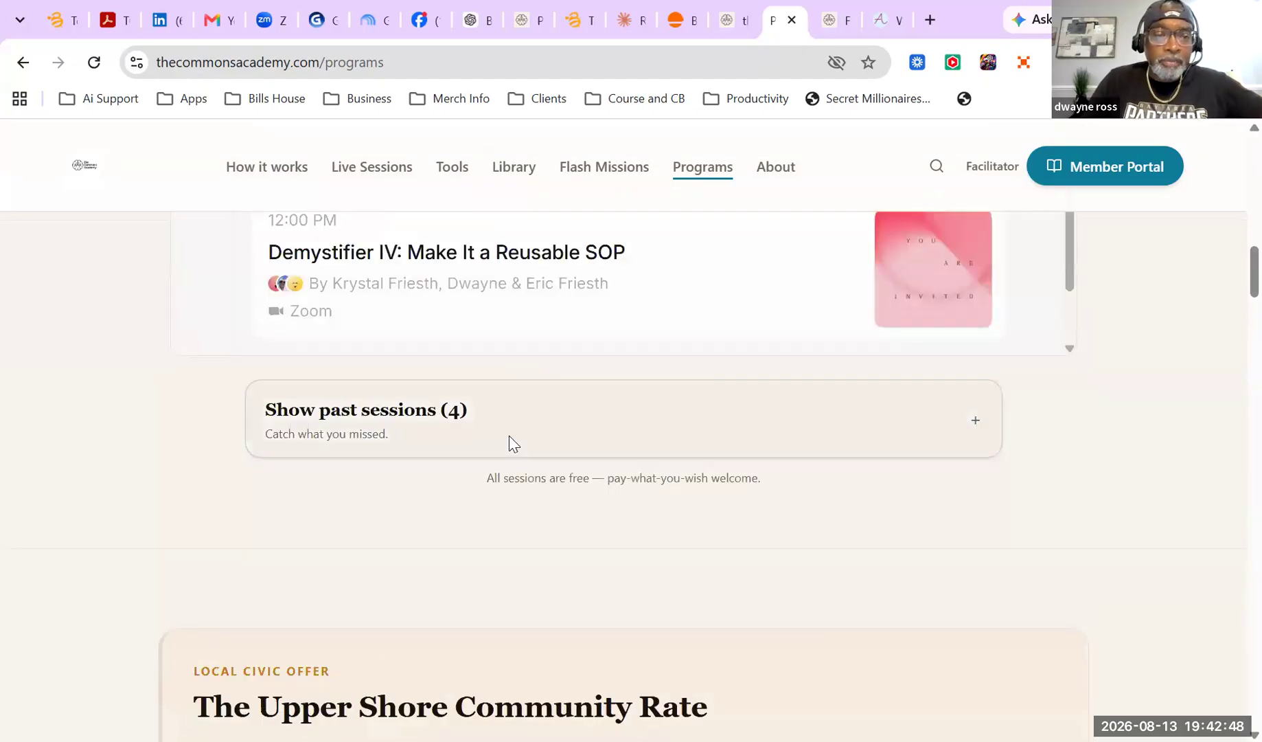
scroll(511, 439, "down", 11)
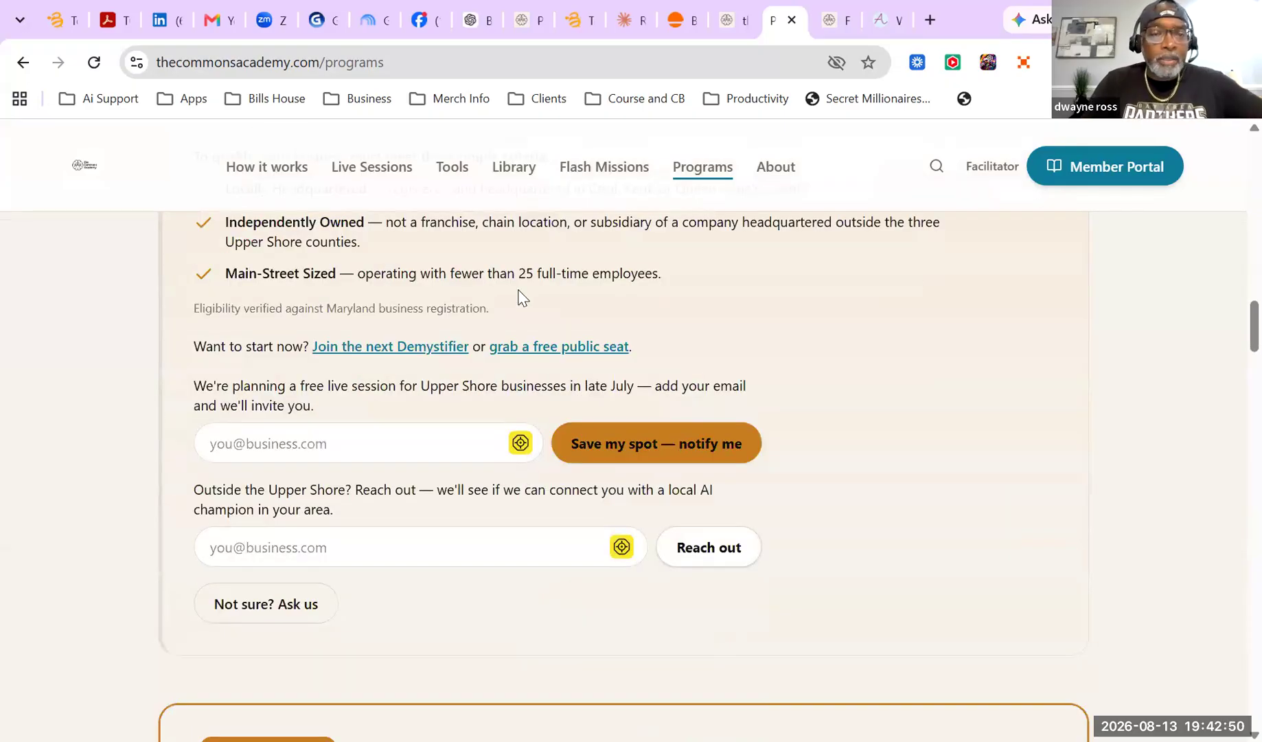
scroll(333, 405, "down", 8)
scroll(395, 357, "down", 2)
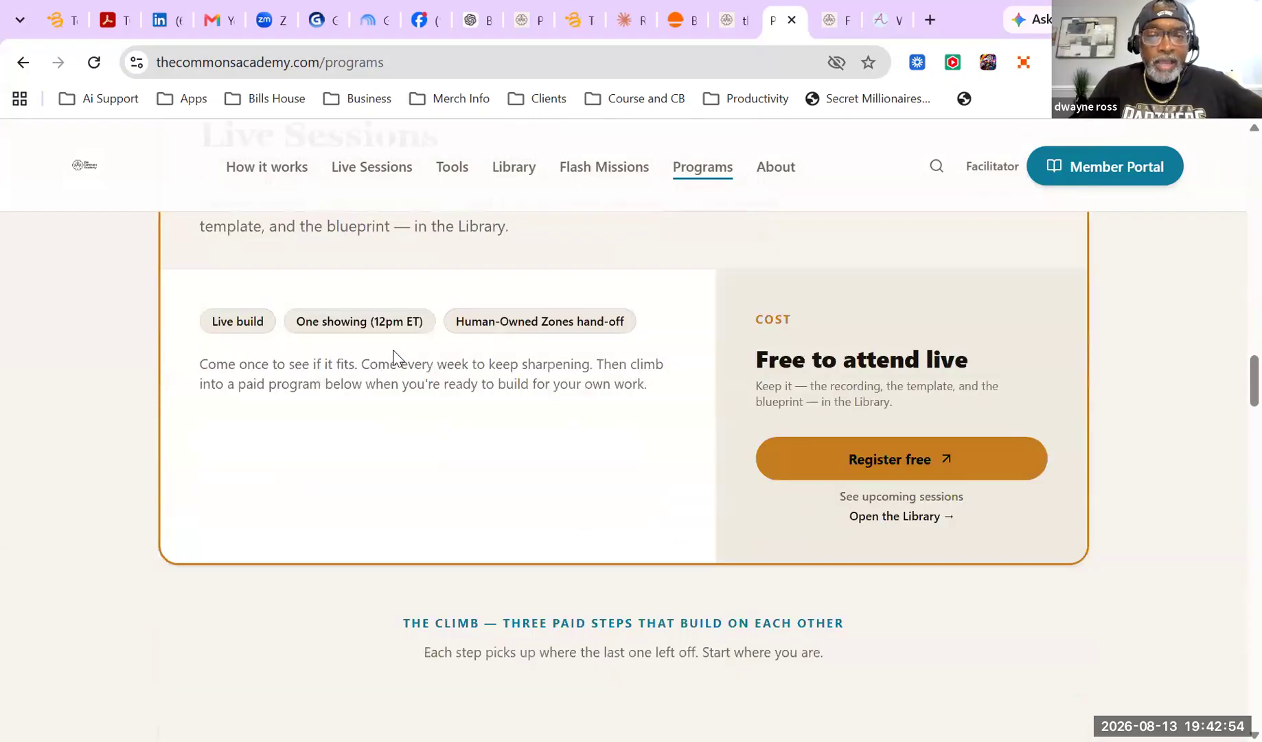
scroll(552, 445, "down", 12)
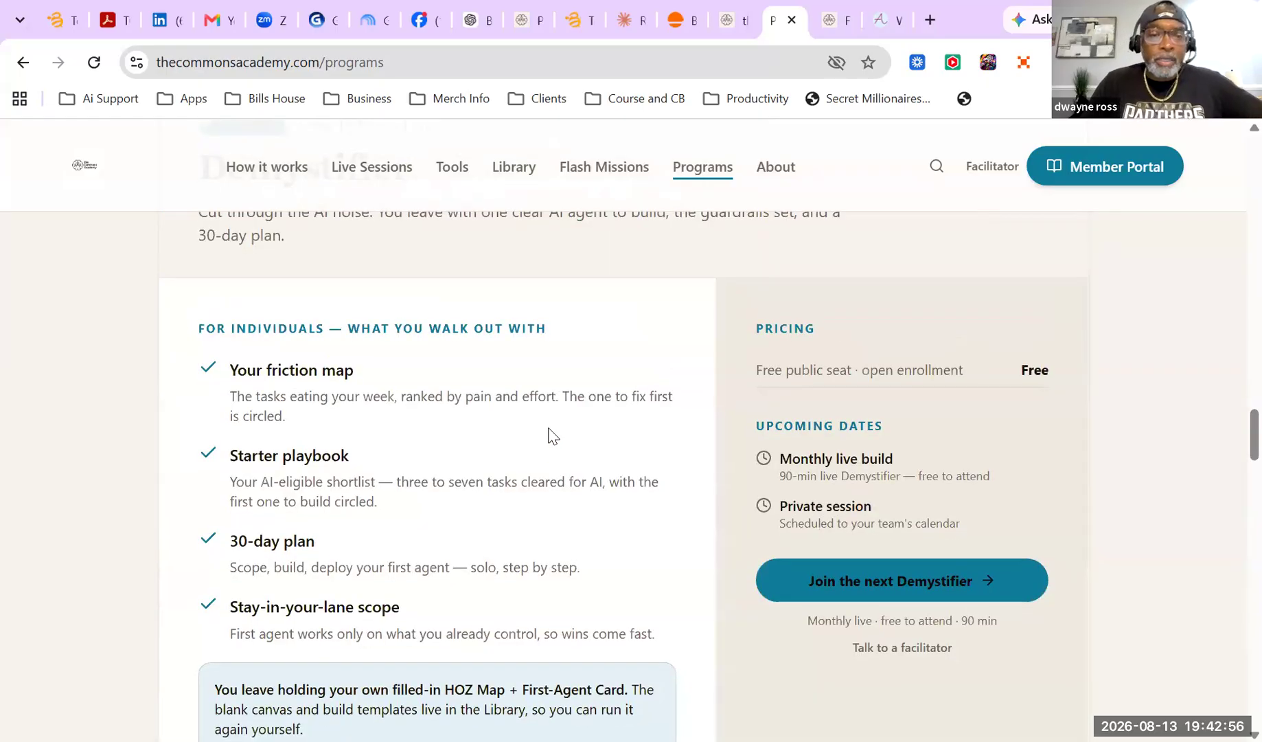
scroll(547, 434, "up", 4)
scroll(543, 429, "down", 13)
scroll(543, 428, "down", 5)
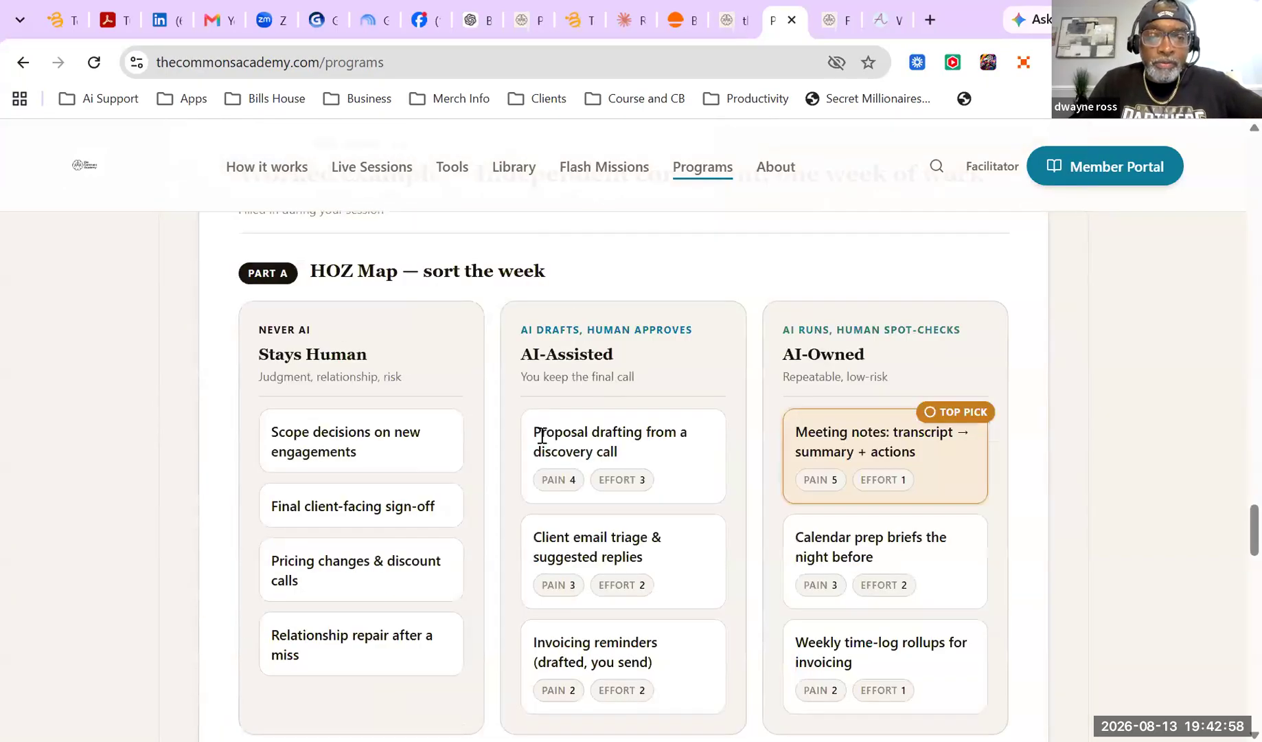
scroll(539, 440, "down", 15)
scroll(536, 443, "down", 8)
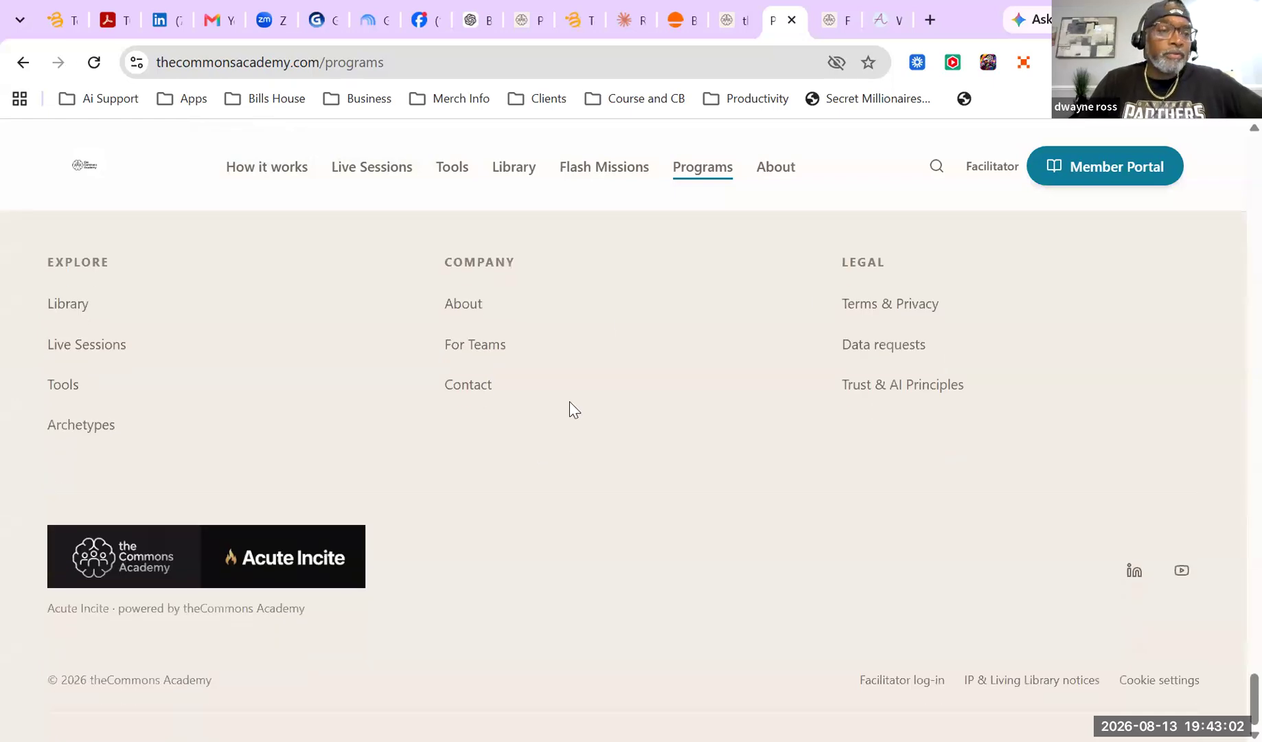
scroll(757, 355, "up", 15)
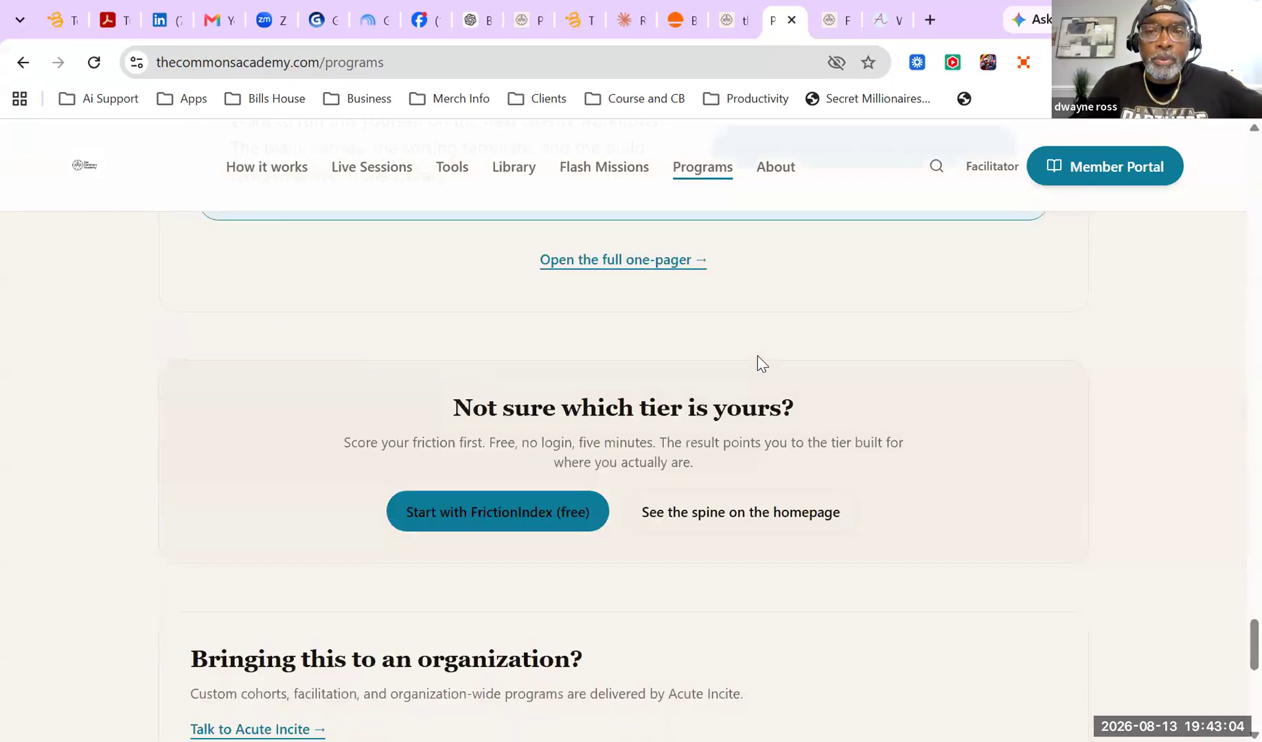
Open the Flash Missions page and review its filters and mission cards, from Build Your Voice Snapshot to FAQ Builder from Support Tickets
left_click(612, 178)
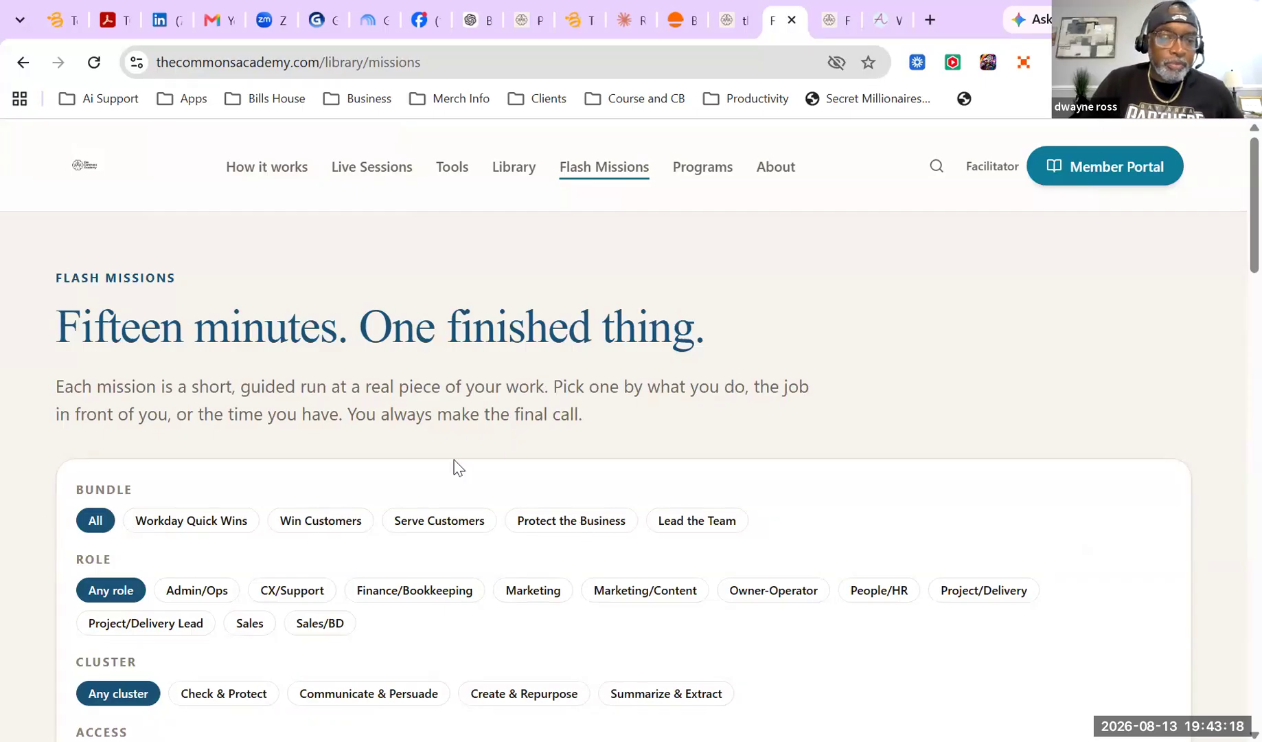
scroll(458, 474, "down", 2)
scroll(459, 479, "down", 6)
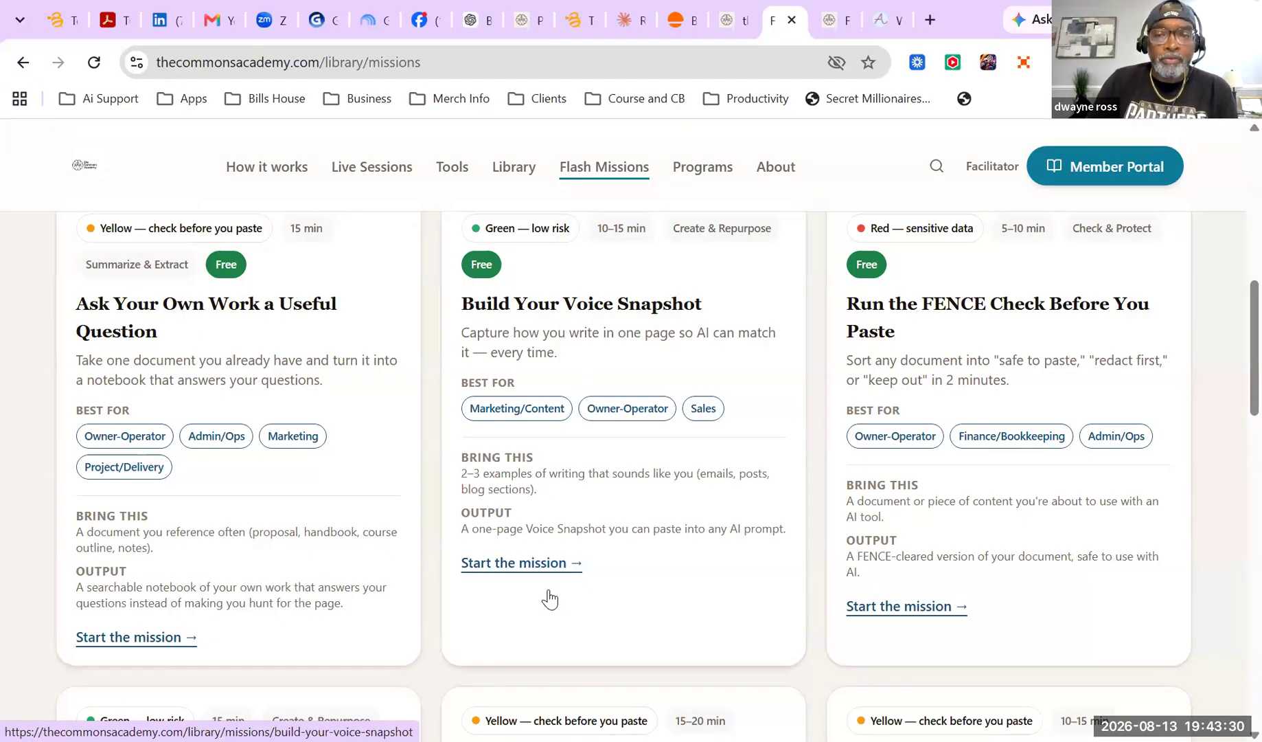
scroll(927, 622, "down", 1)
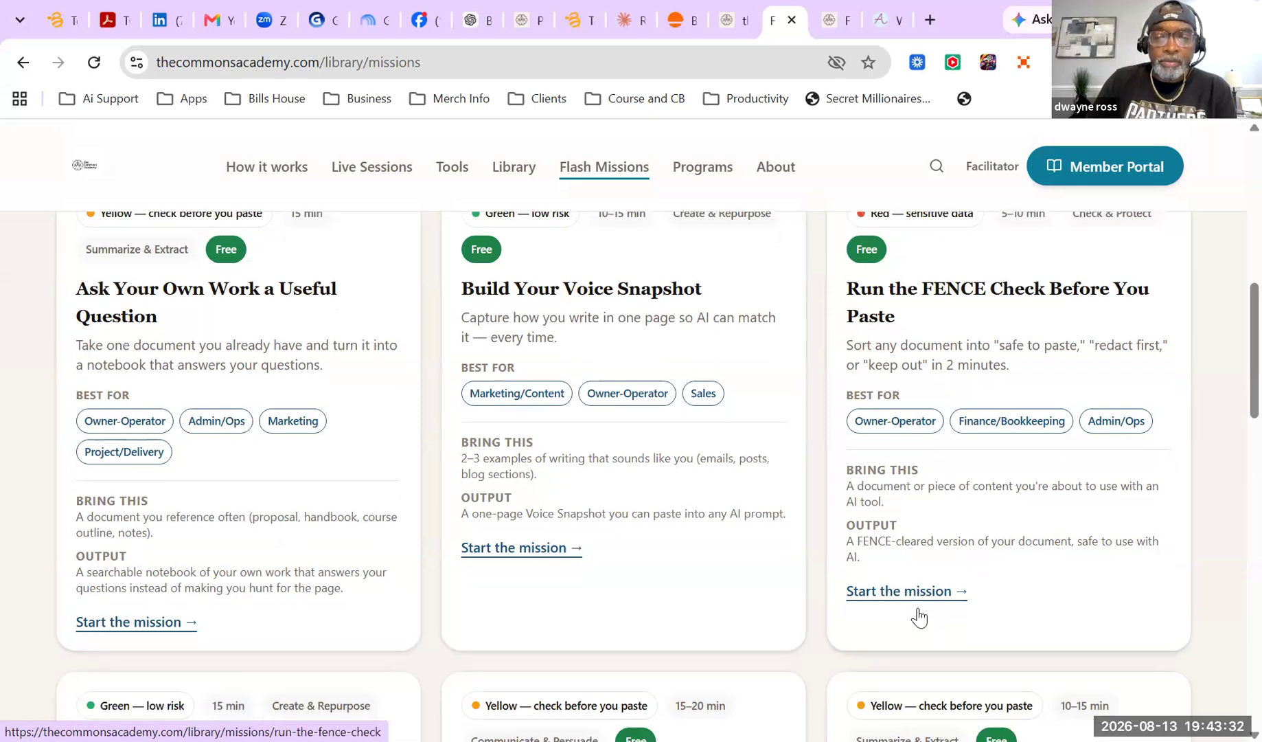
scroll(981, 490, "down", 7)
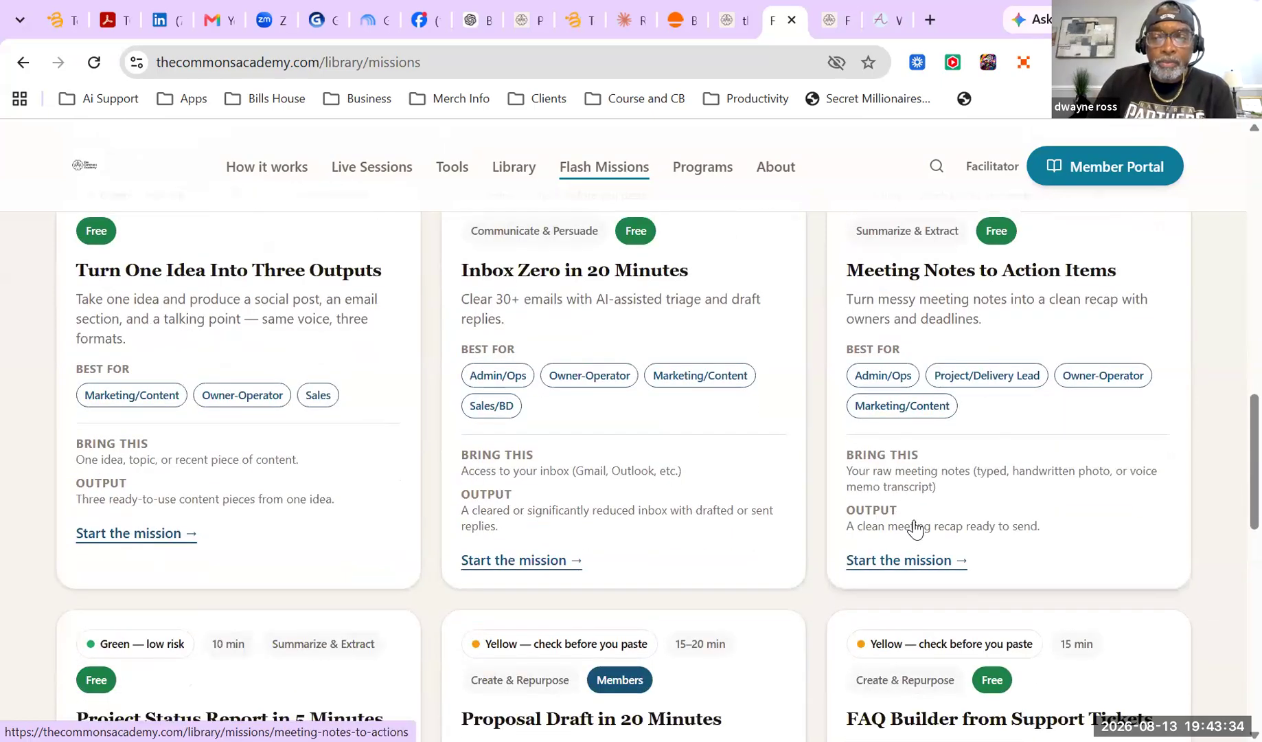
scroll(921, 489, "down", 7)
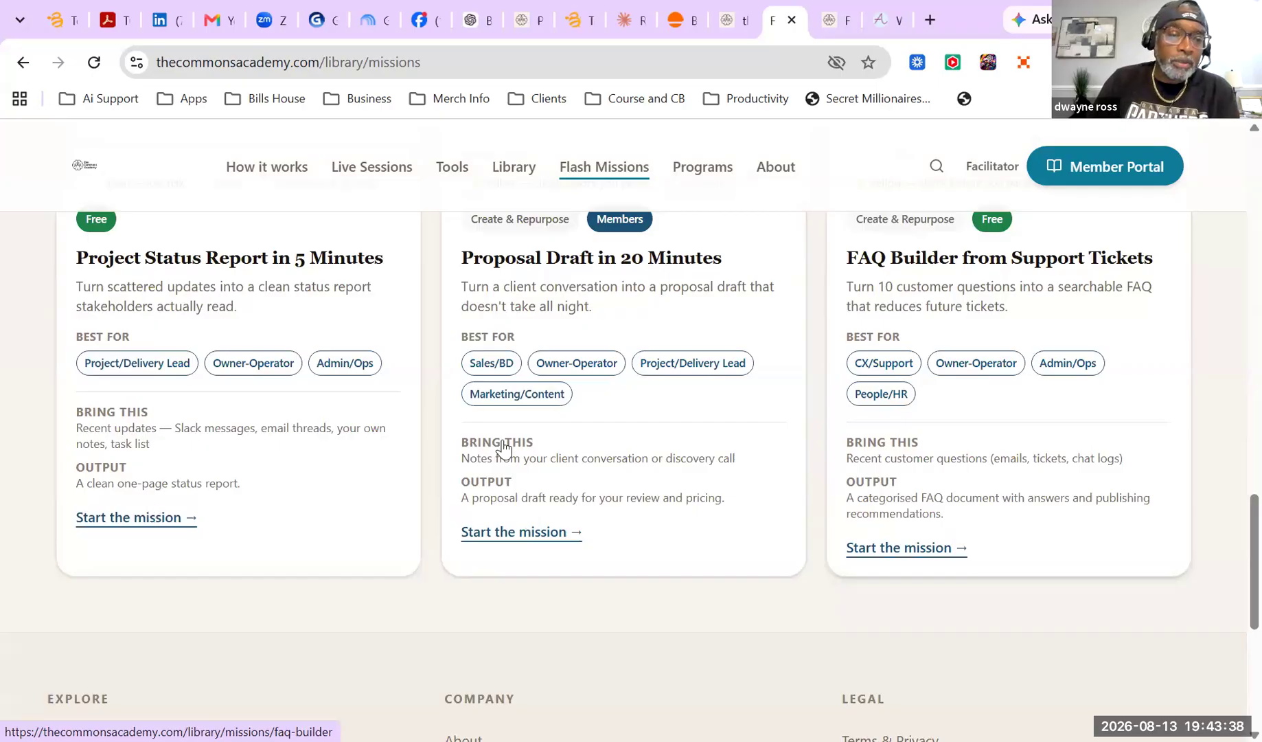
scroll(504, 448, "up", 15)
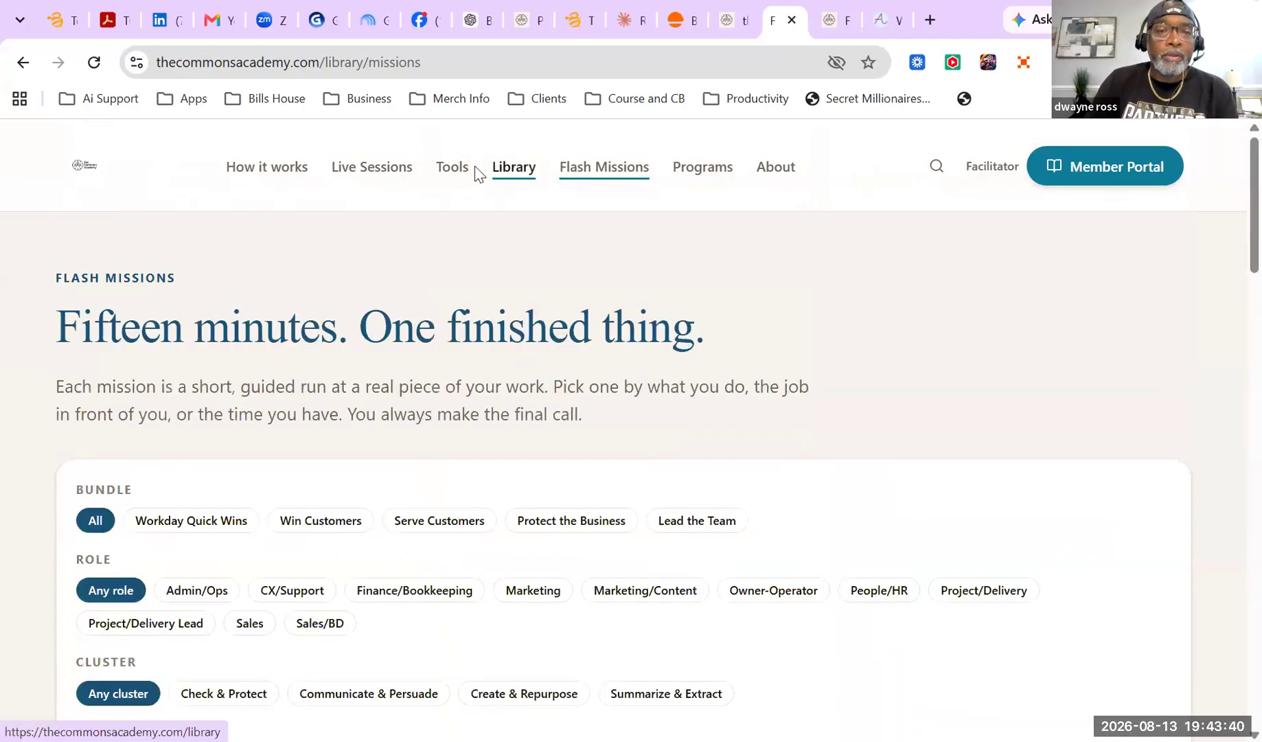
Open the Tools page and review the three-step sequence, the free archetype tools and the Inside the Library section
left_click(457, 175)
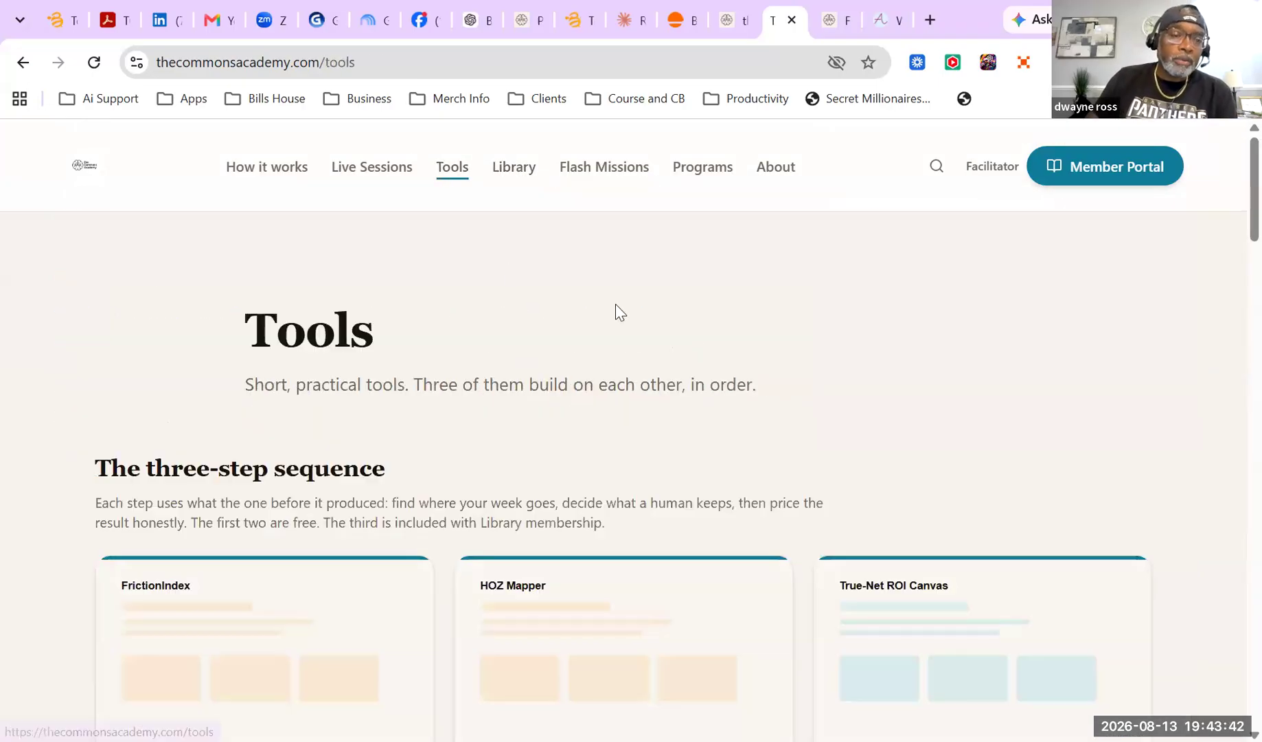
scroll(591, 330, "down", 5)
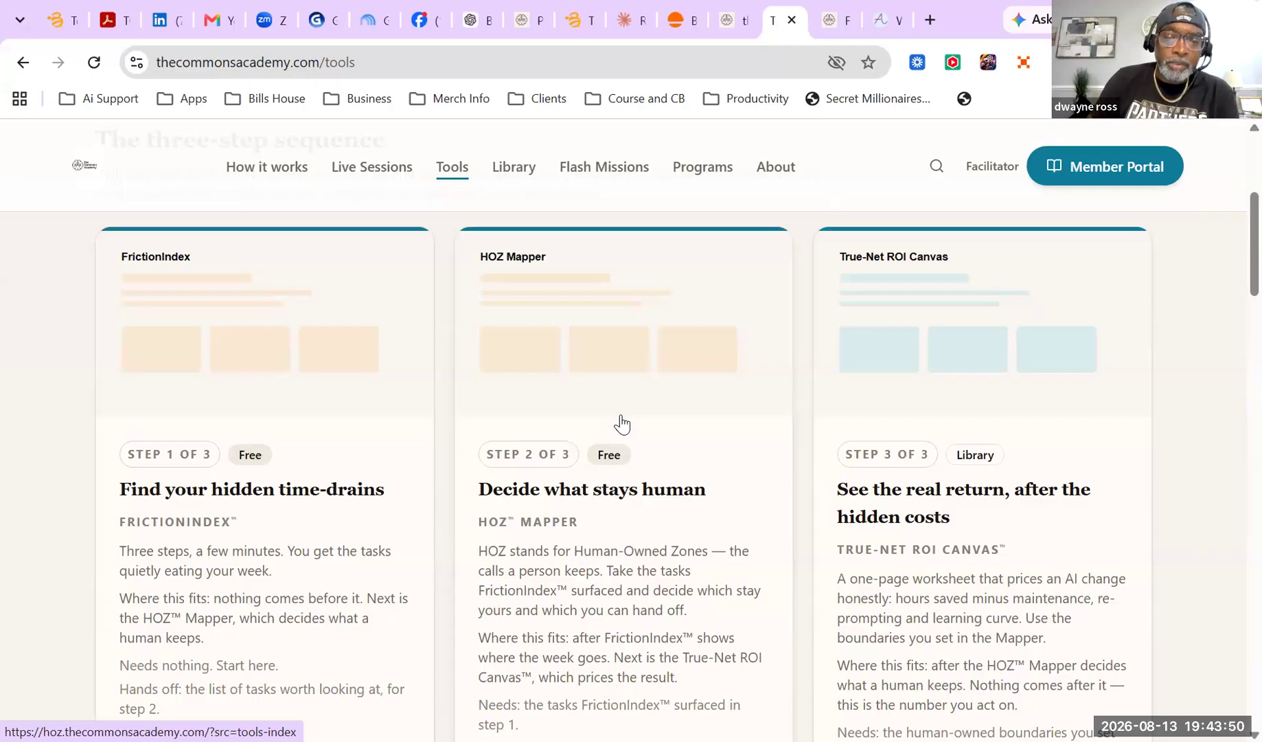
scroll(620, 429, "down", 5)
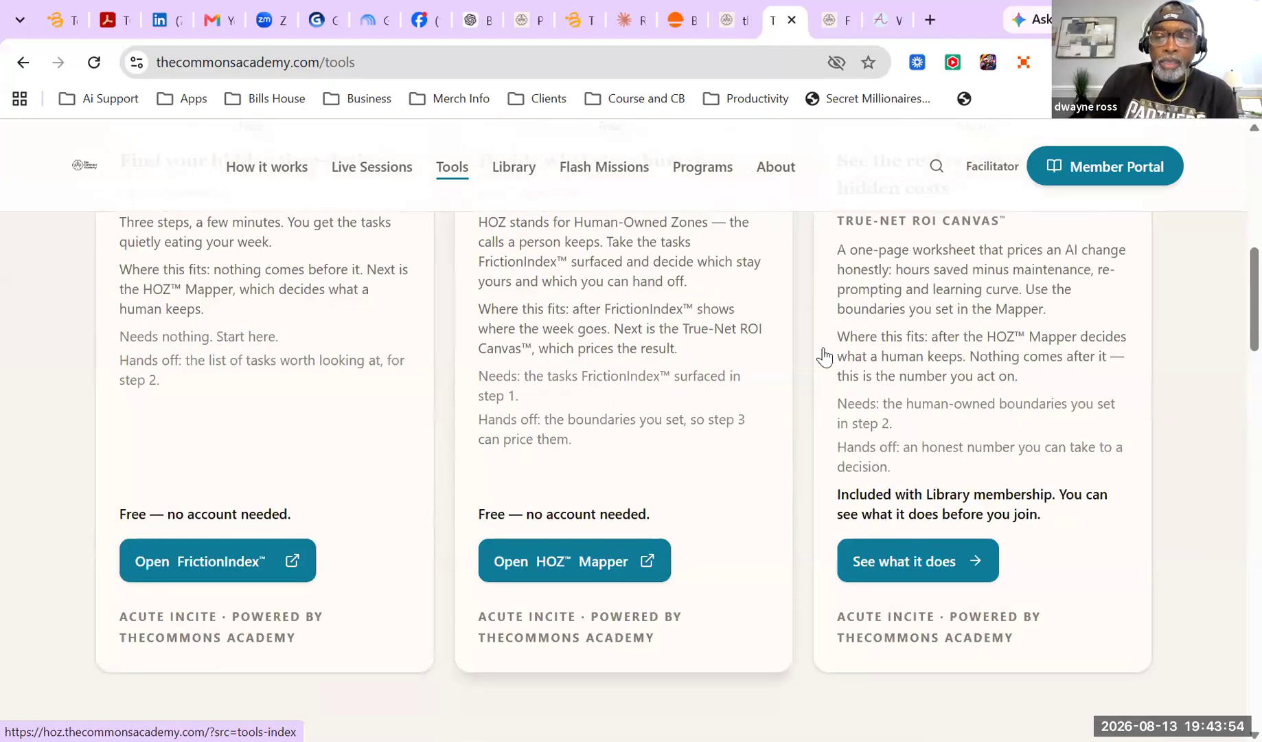
scroll(913, 412, "down", 7)
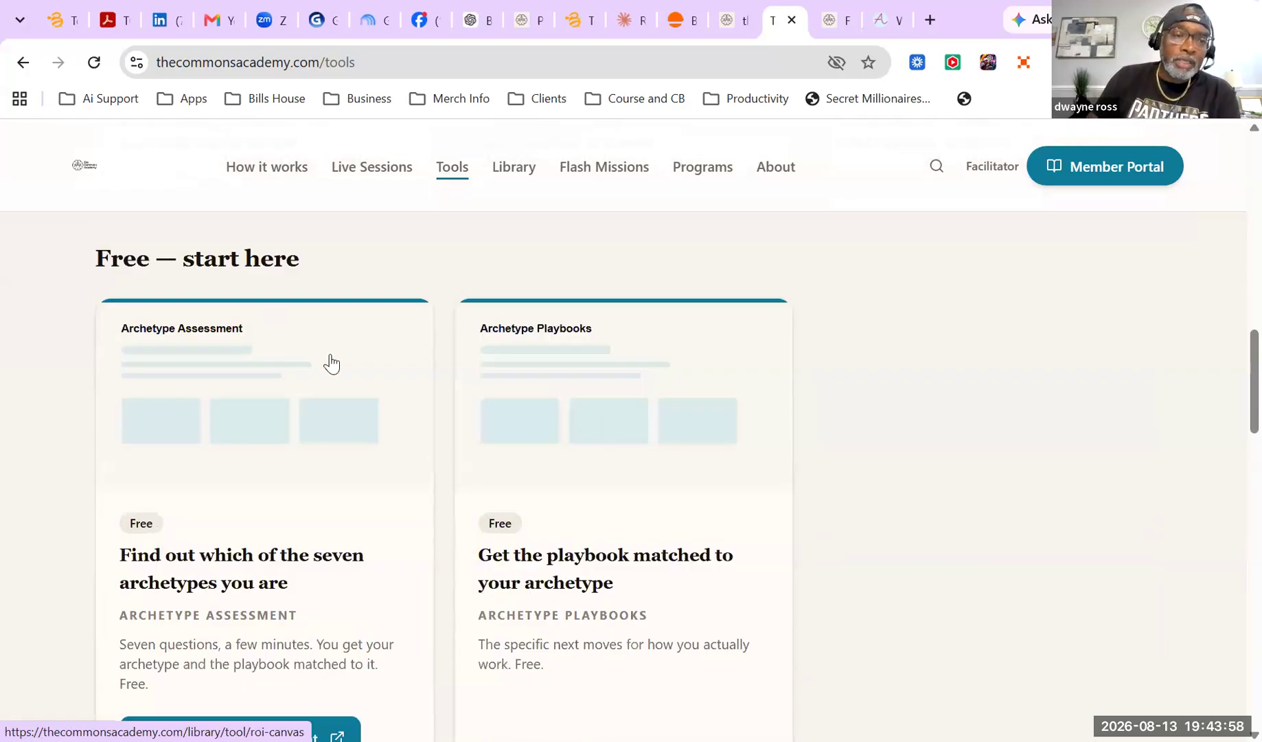
scroll(487, 388, "down", 10)
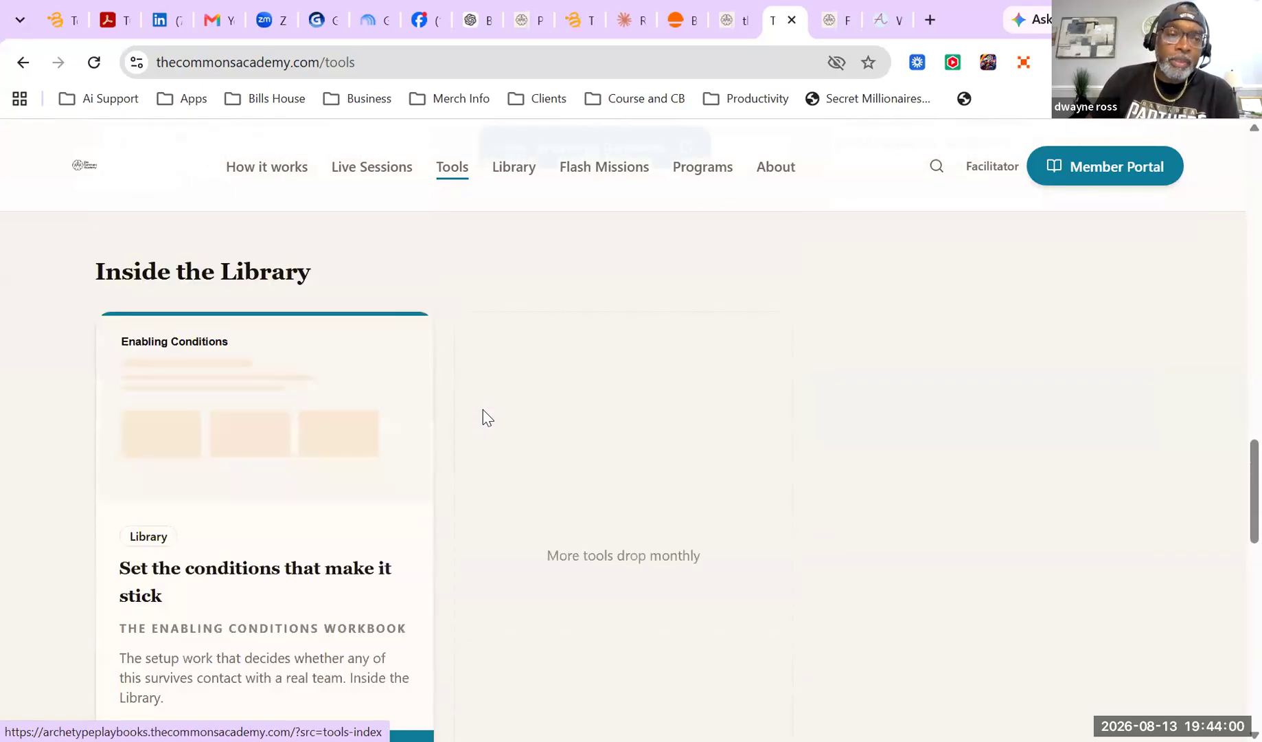
scroll(444, 396, "down", 2)
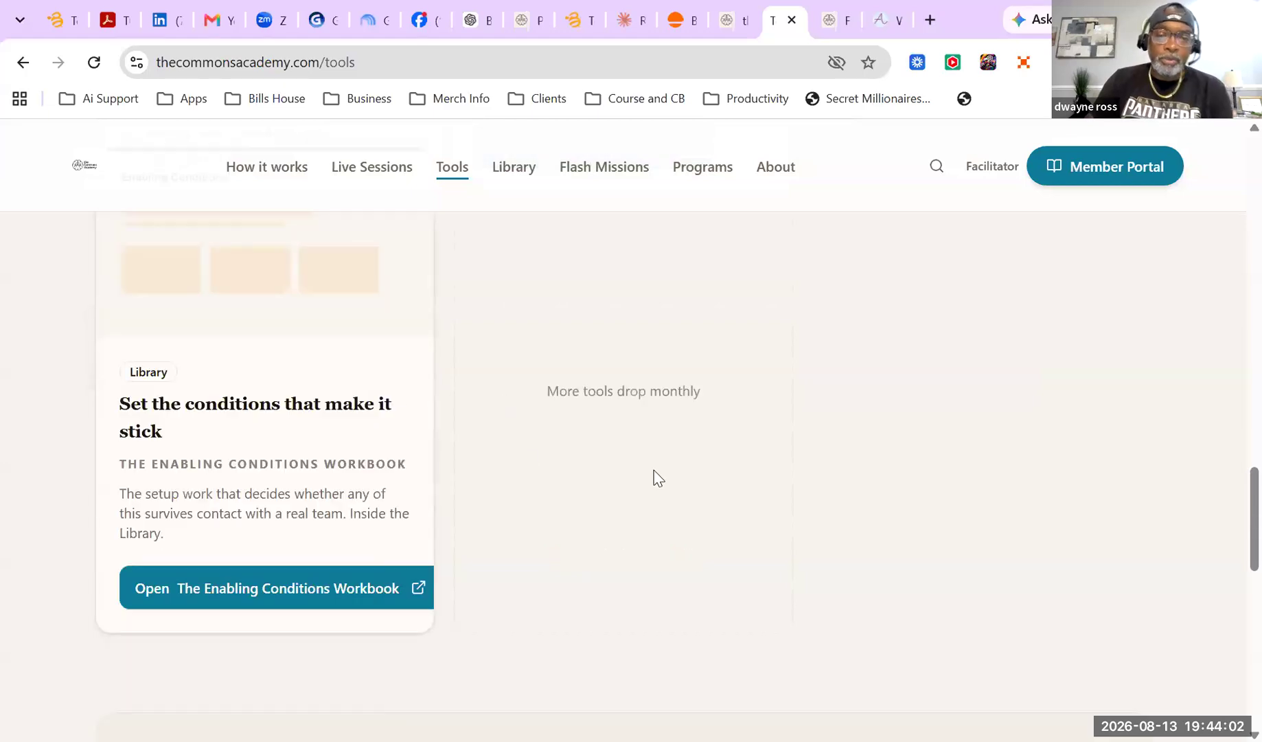
scroll(664, 472, "up", 18)
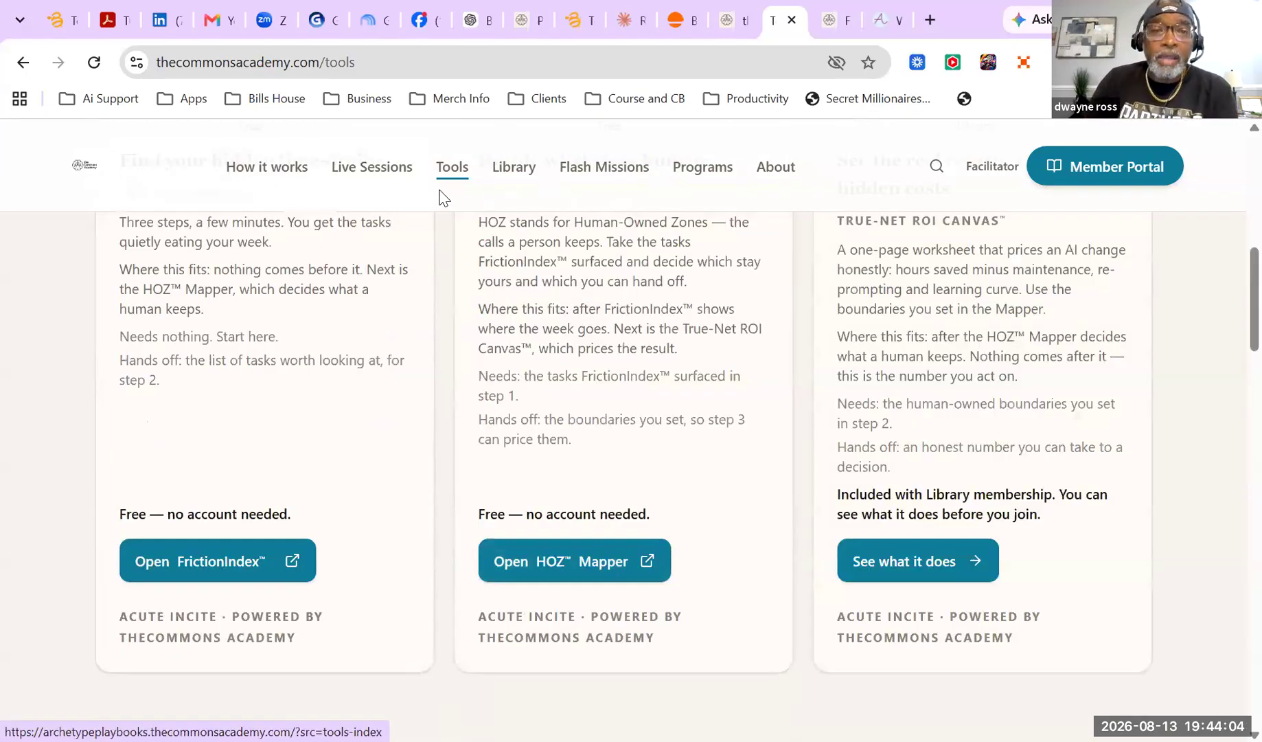
scroll(444, 197, "up", 10)
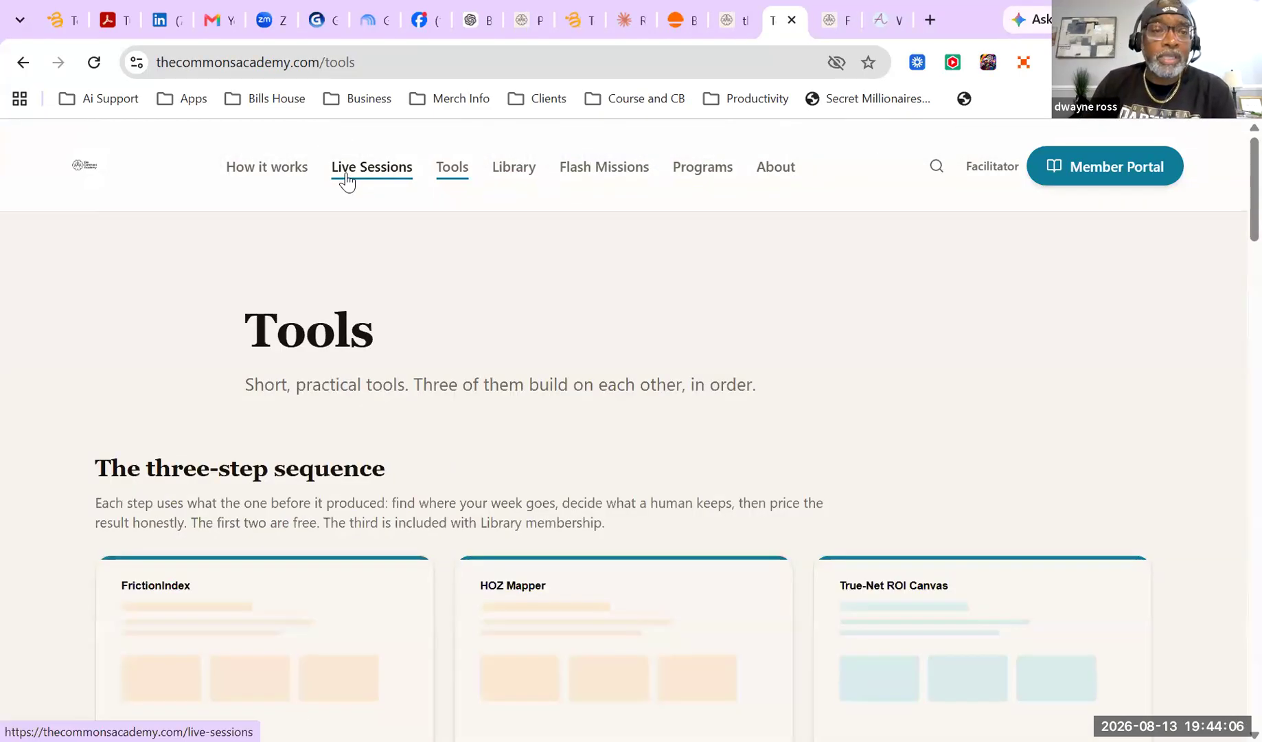
Return to the academy's home page and review the welcome banner, the Three Ways In options and the framework highlights
left_click(84, 168)
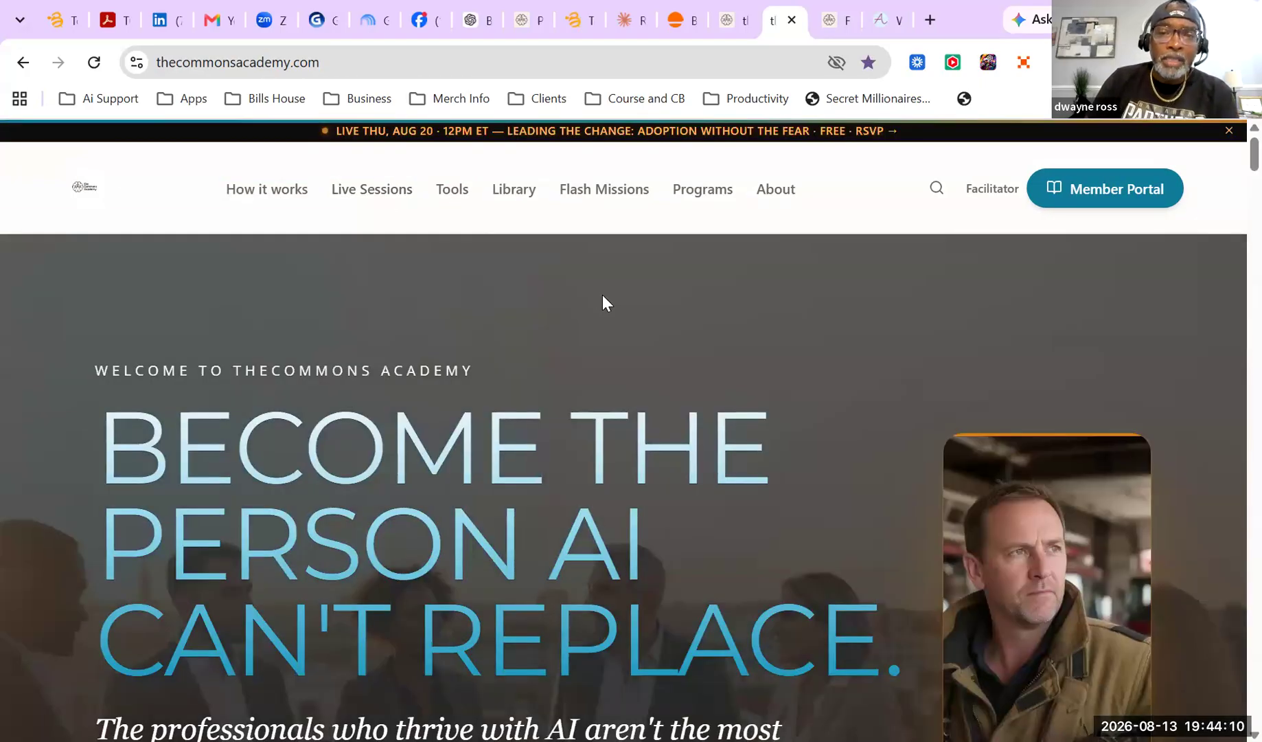
scroll(699, 292, "down", 2)
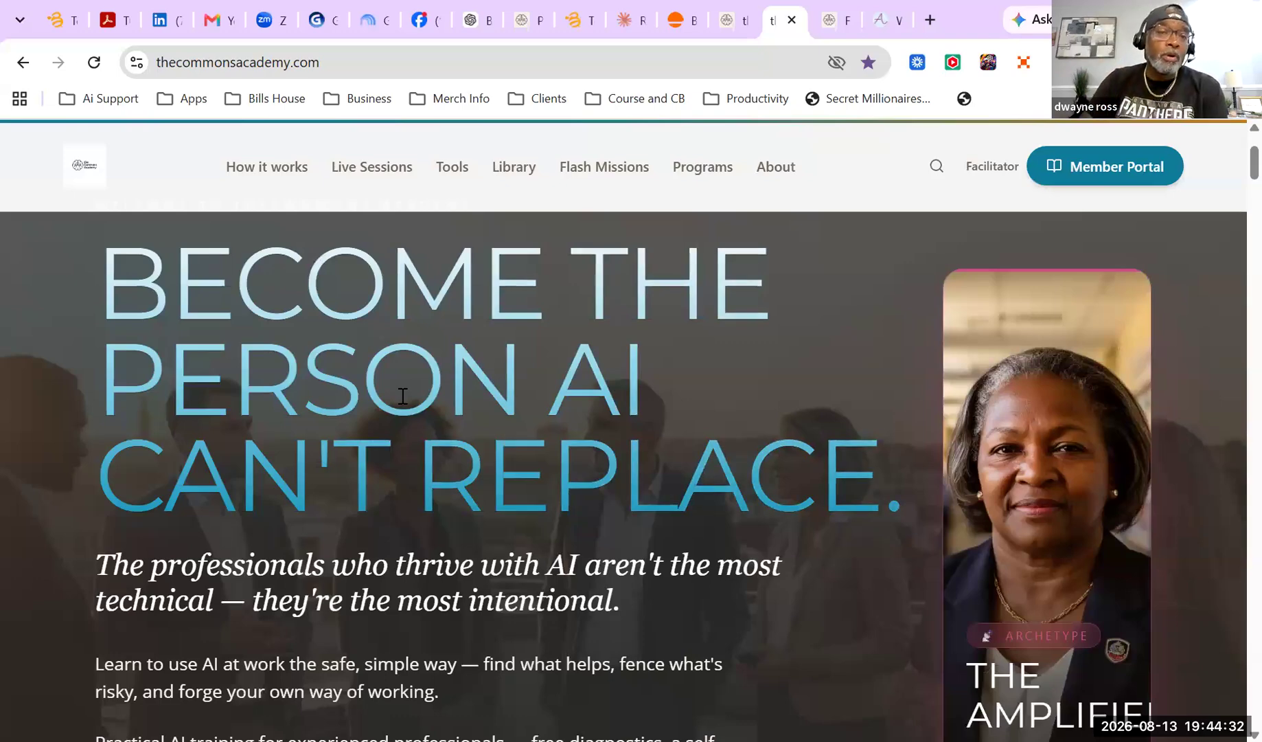
scroll(510, 330, "down", 5)
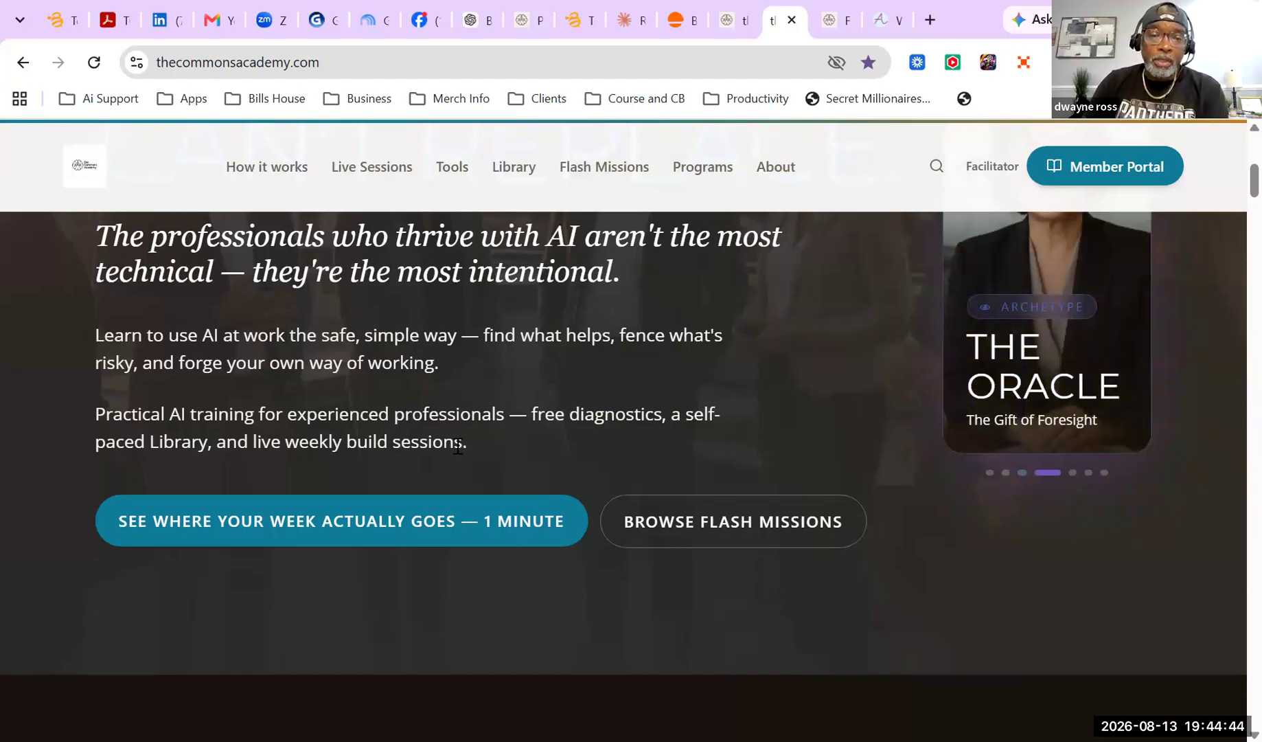
scroll(536, 386, "down", 5)
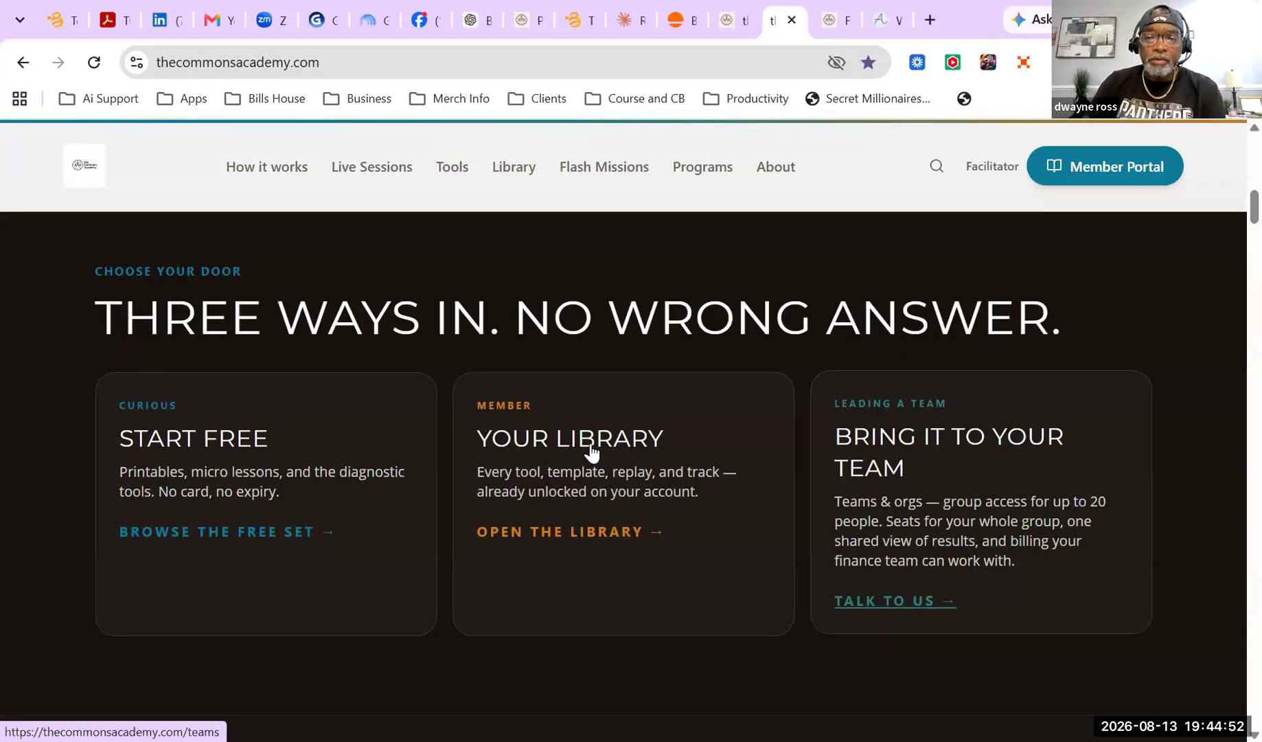
scroll(519, 445, "down", 2)
scroll(521, 447, "down", 4)
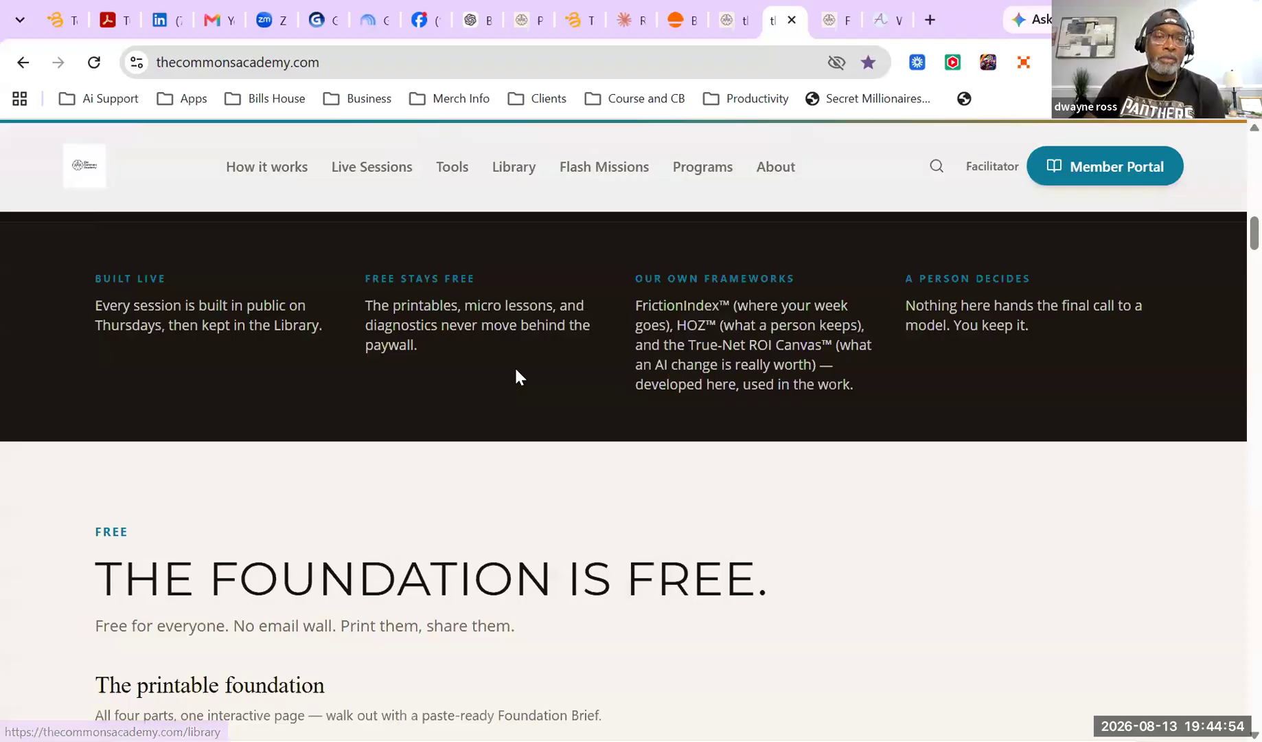
Review the printable foundation cards and the Free tools & games section on the home page
scroll(513, 413, "down", 4)
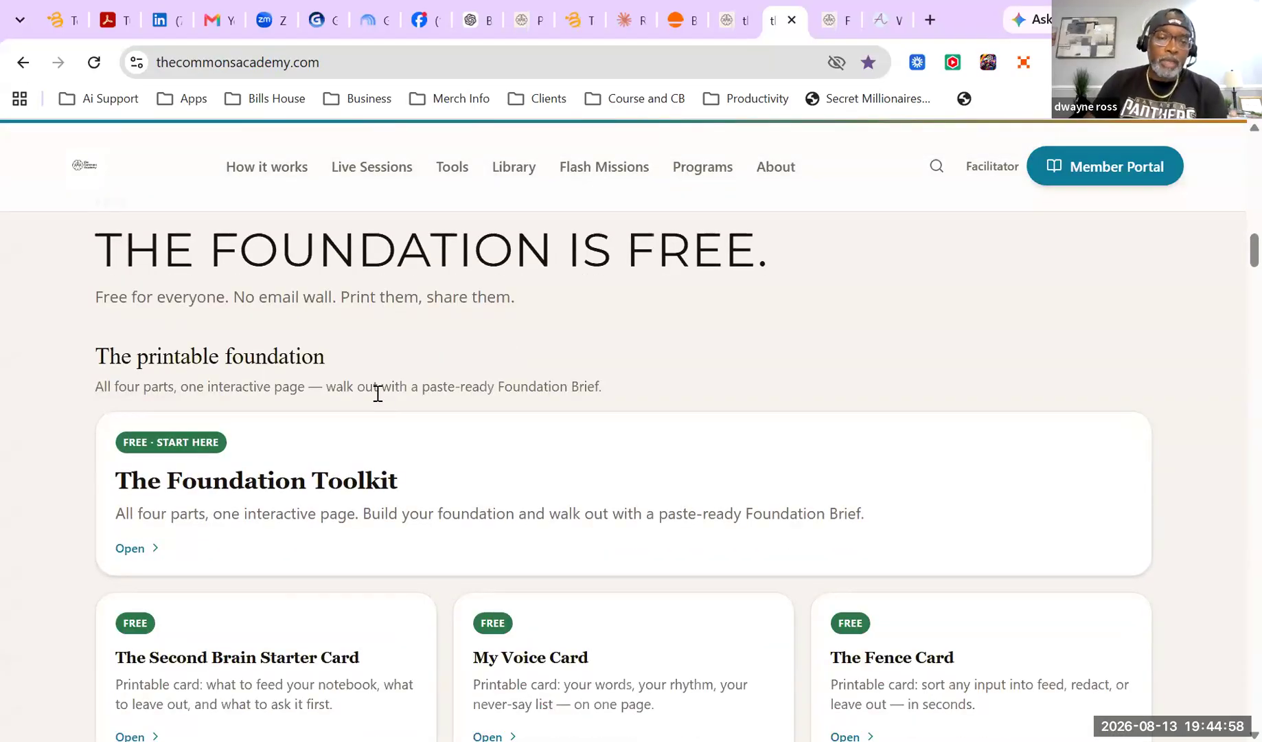
scroll(487, 367, "down", 2)
scroll(584, 412, "down", 7)
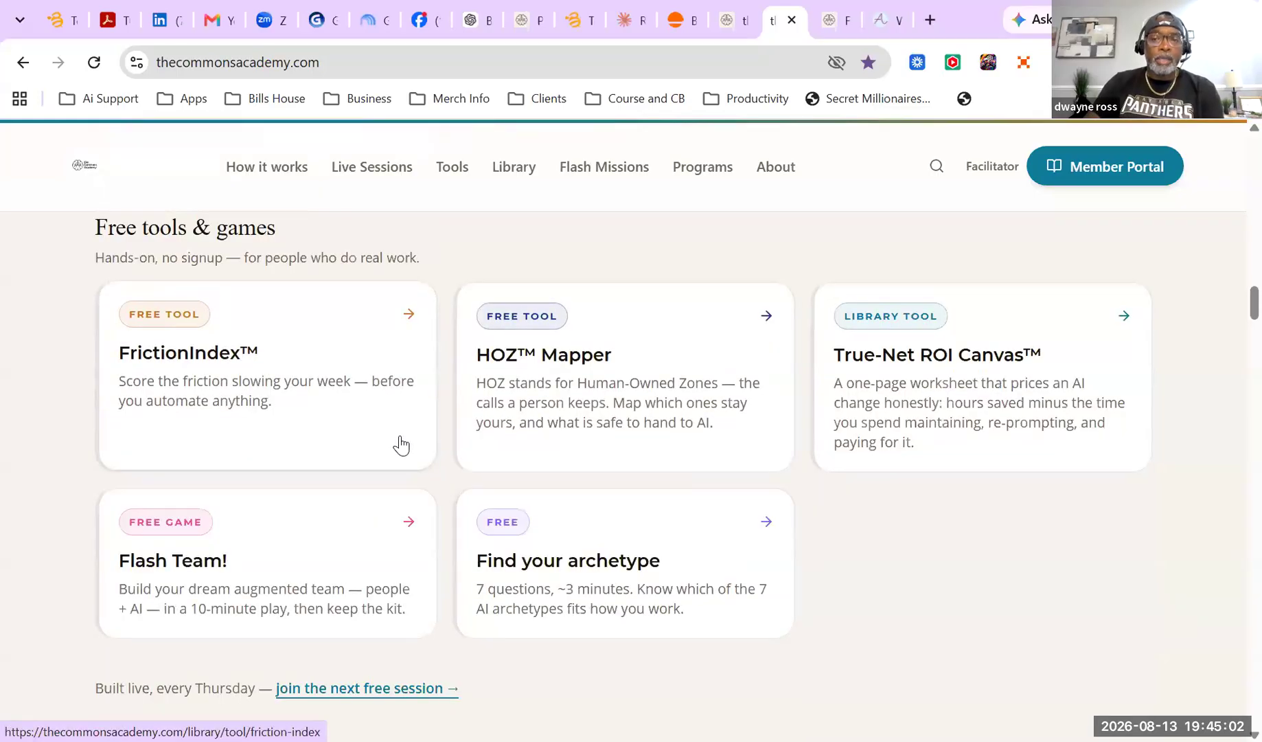
scroll(470, 430, "down", 2)
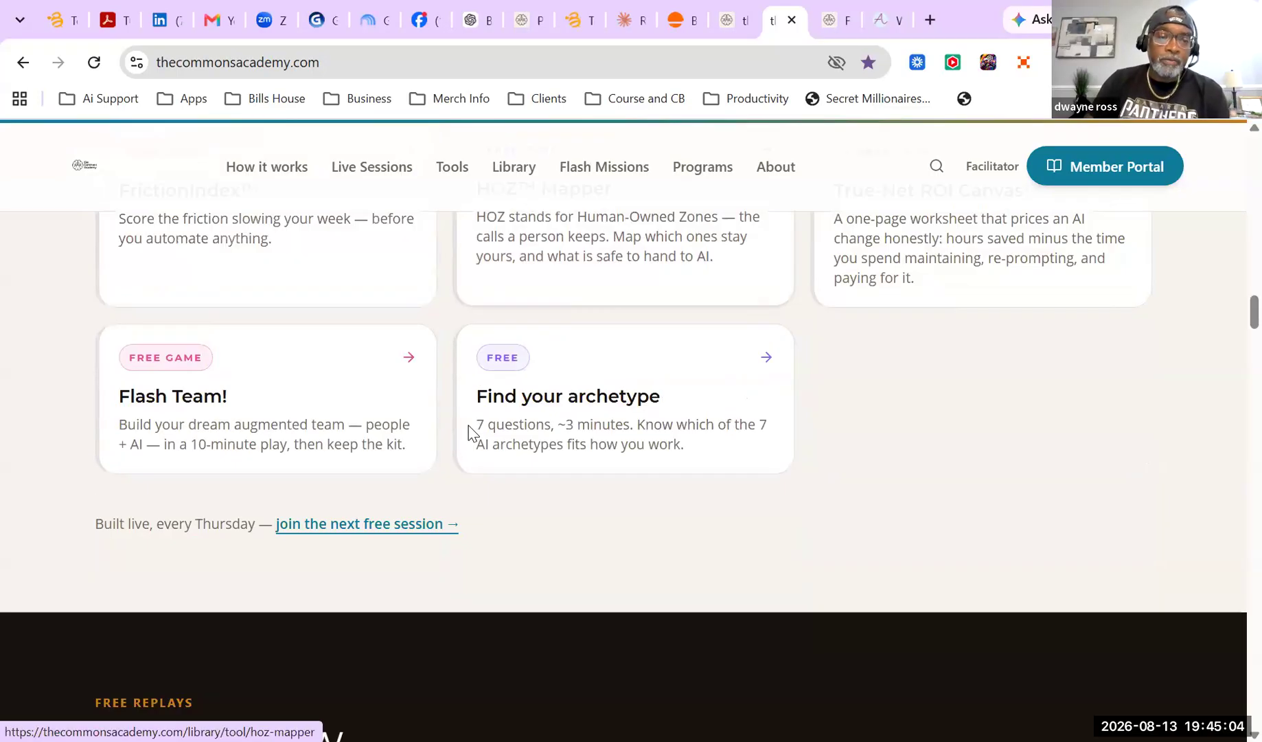
Review the Recent Live Sessions replays and open the Build Your Own Second Brain — Gemini Notebook session
scroll(587, 466, "down", 4)
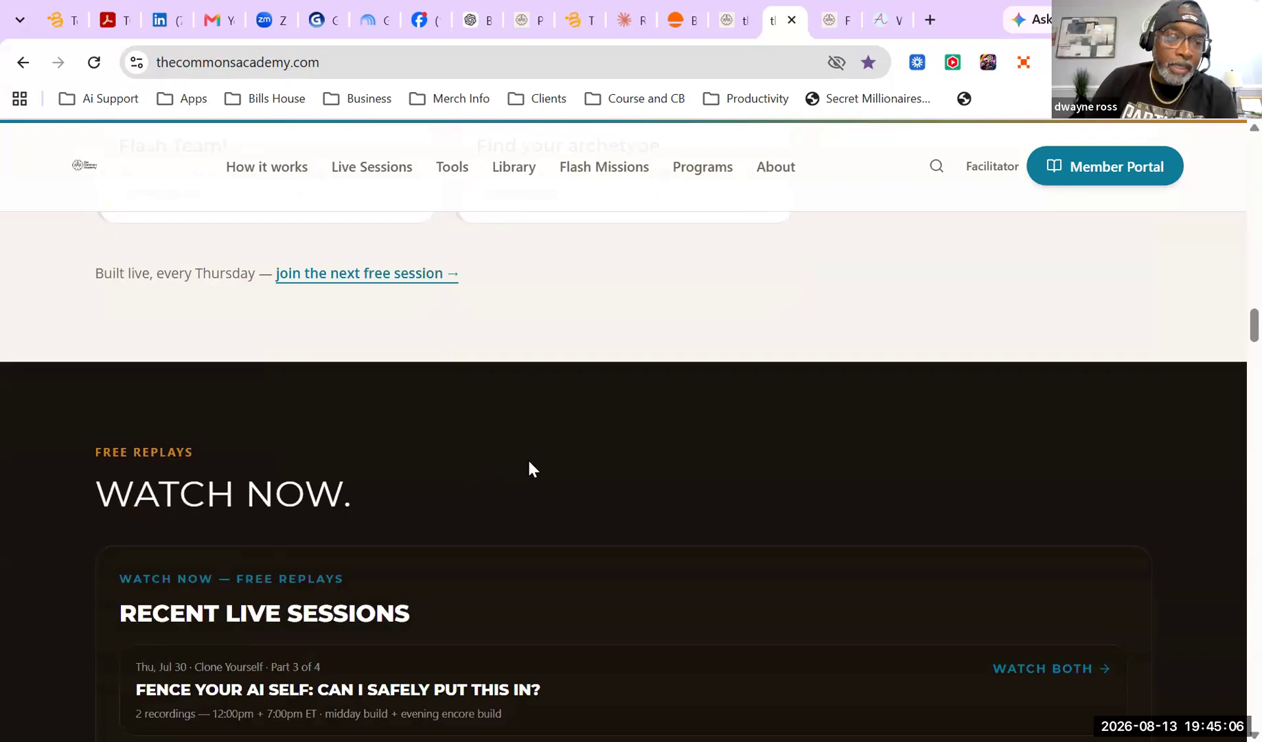
scroll(485, 237, "down", 4)
scroll(248, 305, "up", 4)
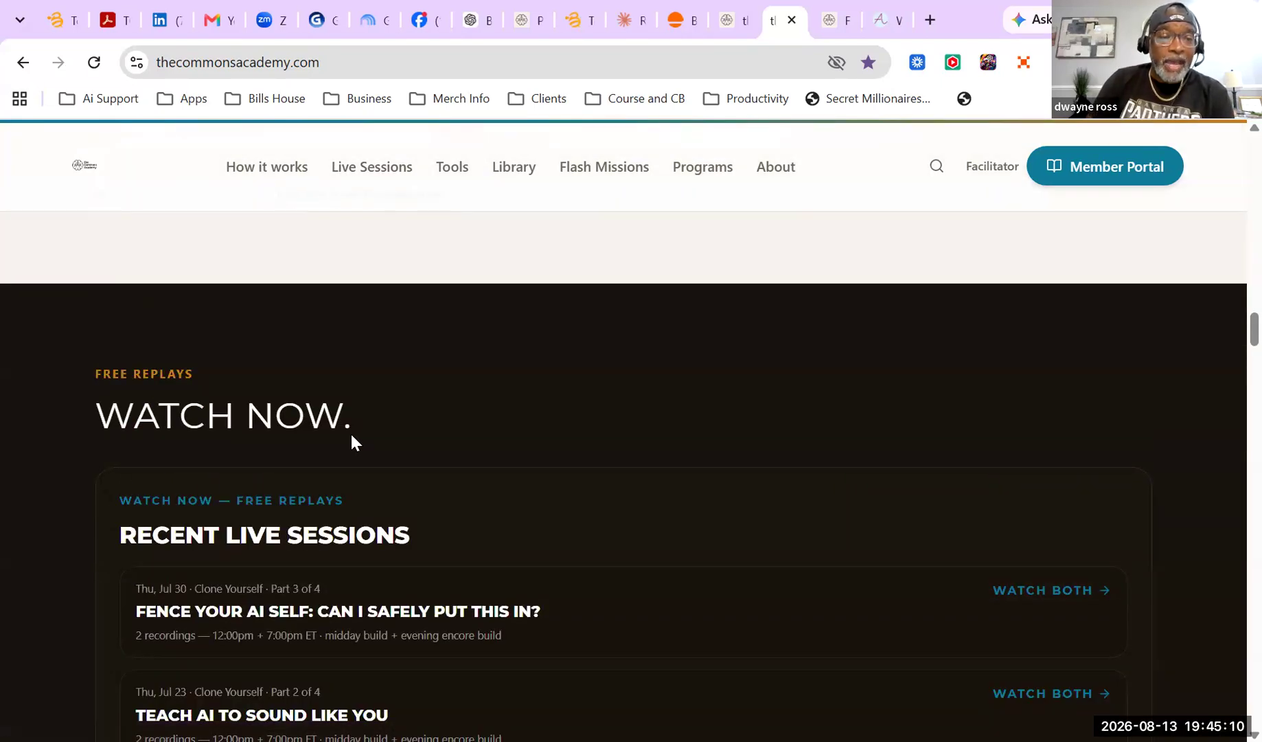
scroll(214, 384, "down", 2)
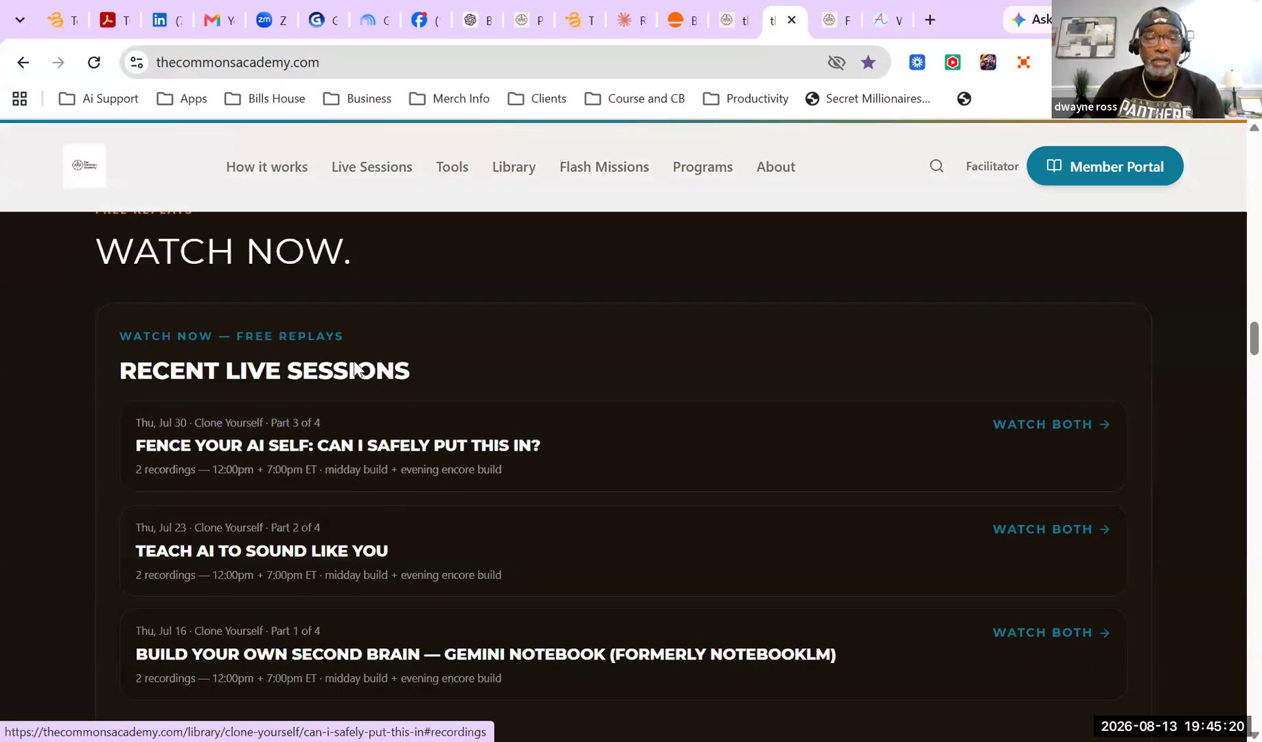
scroll(709, 373, "down", 2)
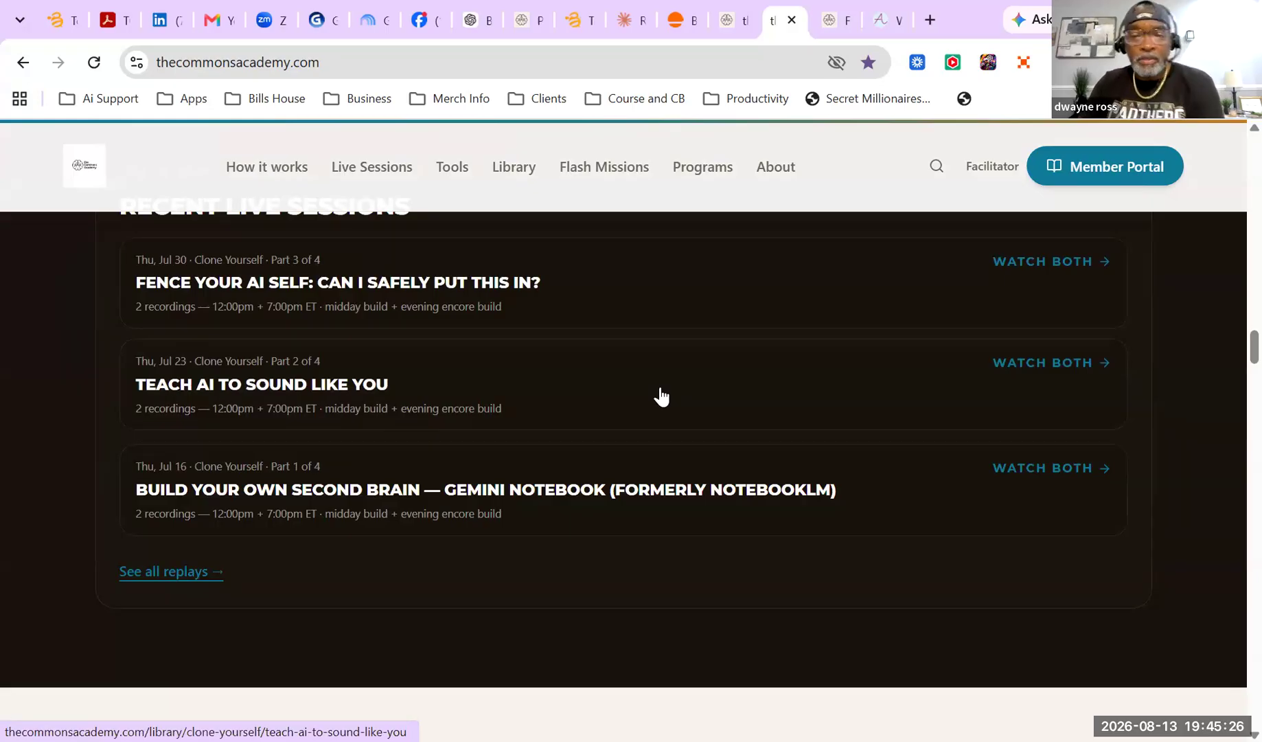
left_click(371, 493)
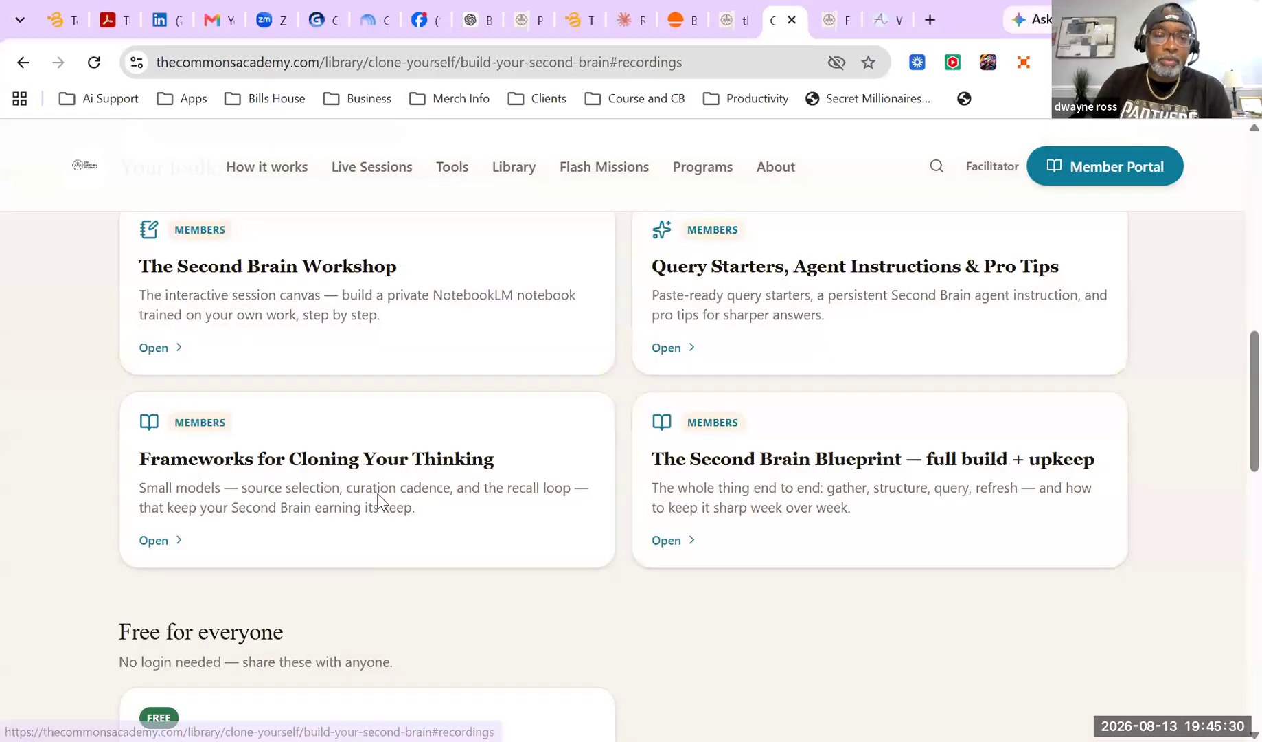